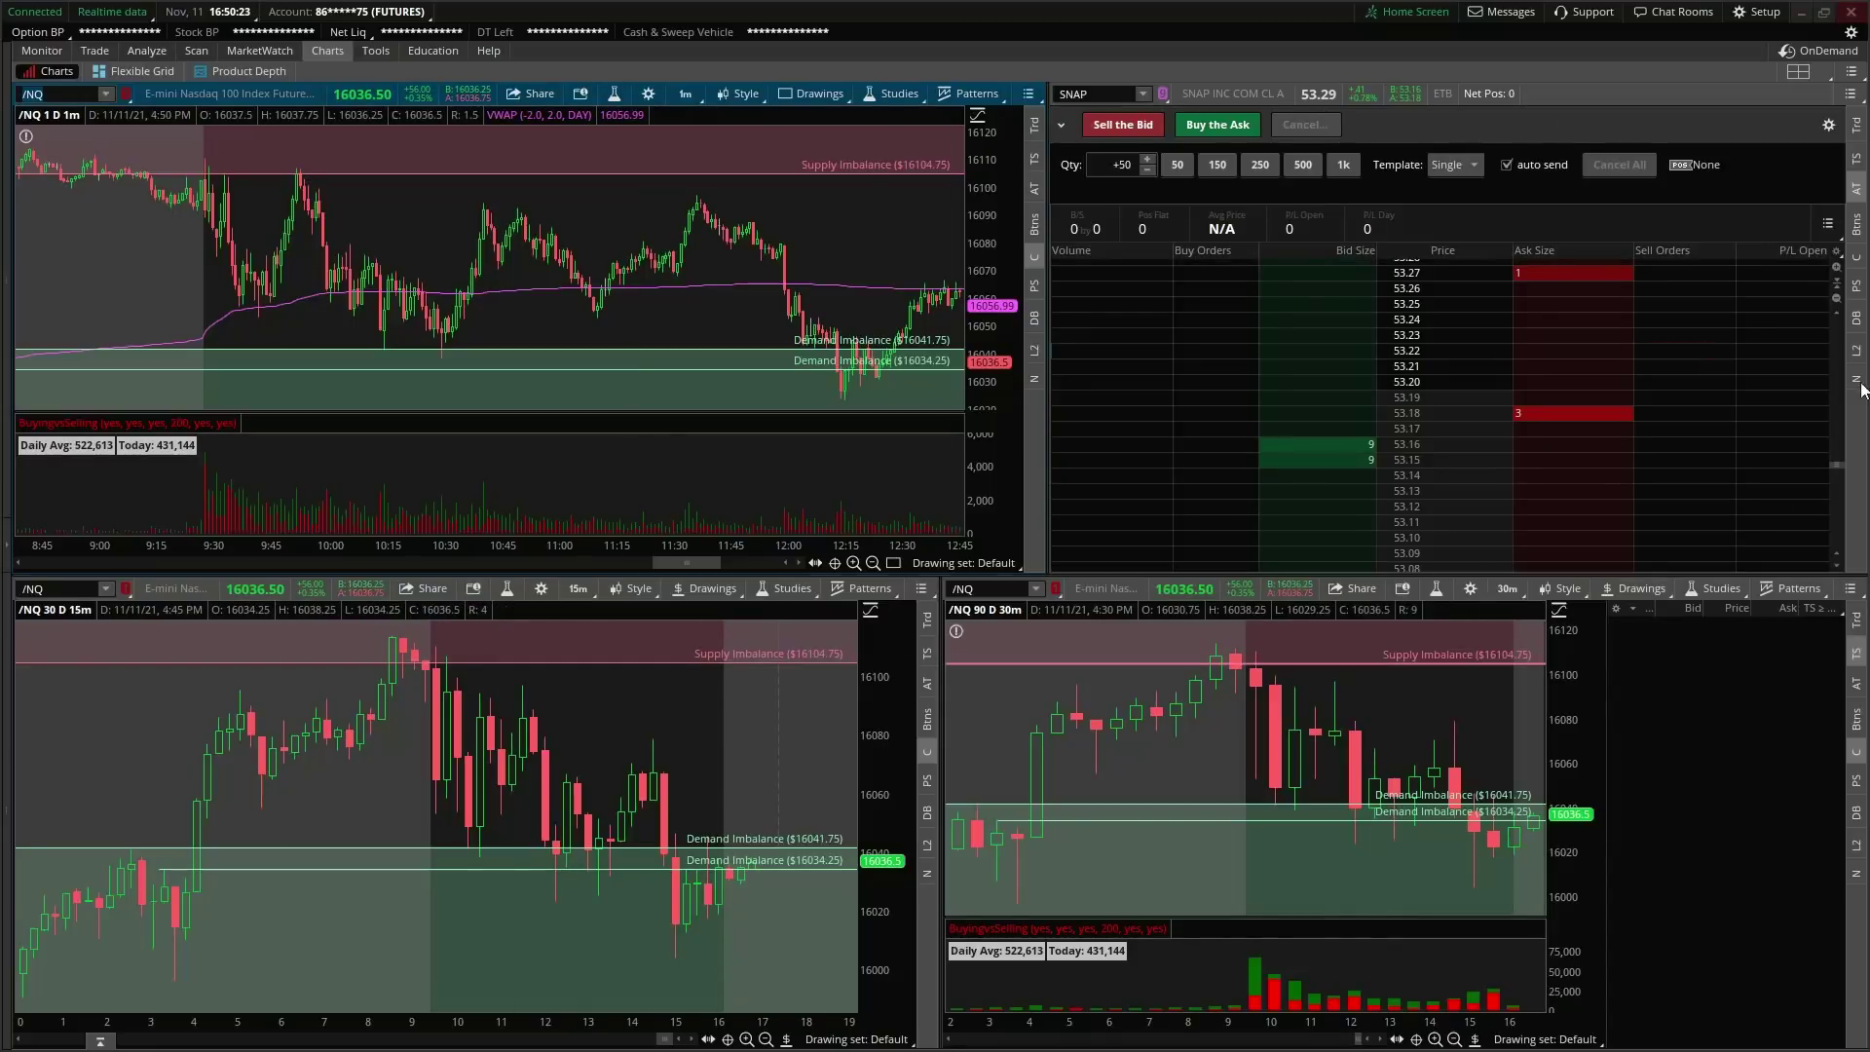
Step: Switch to the browser with the investitrade Instagram profile, maximize its window and highlight the profile name
left_click(1233, 274)
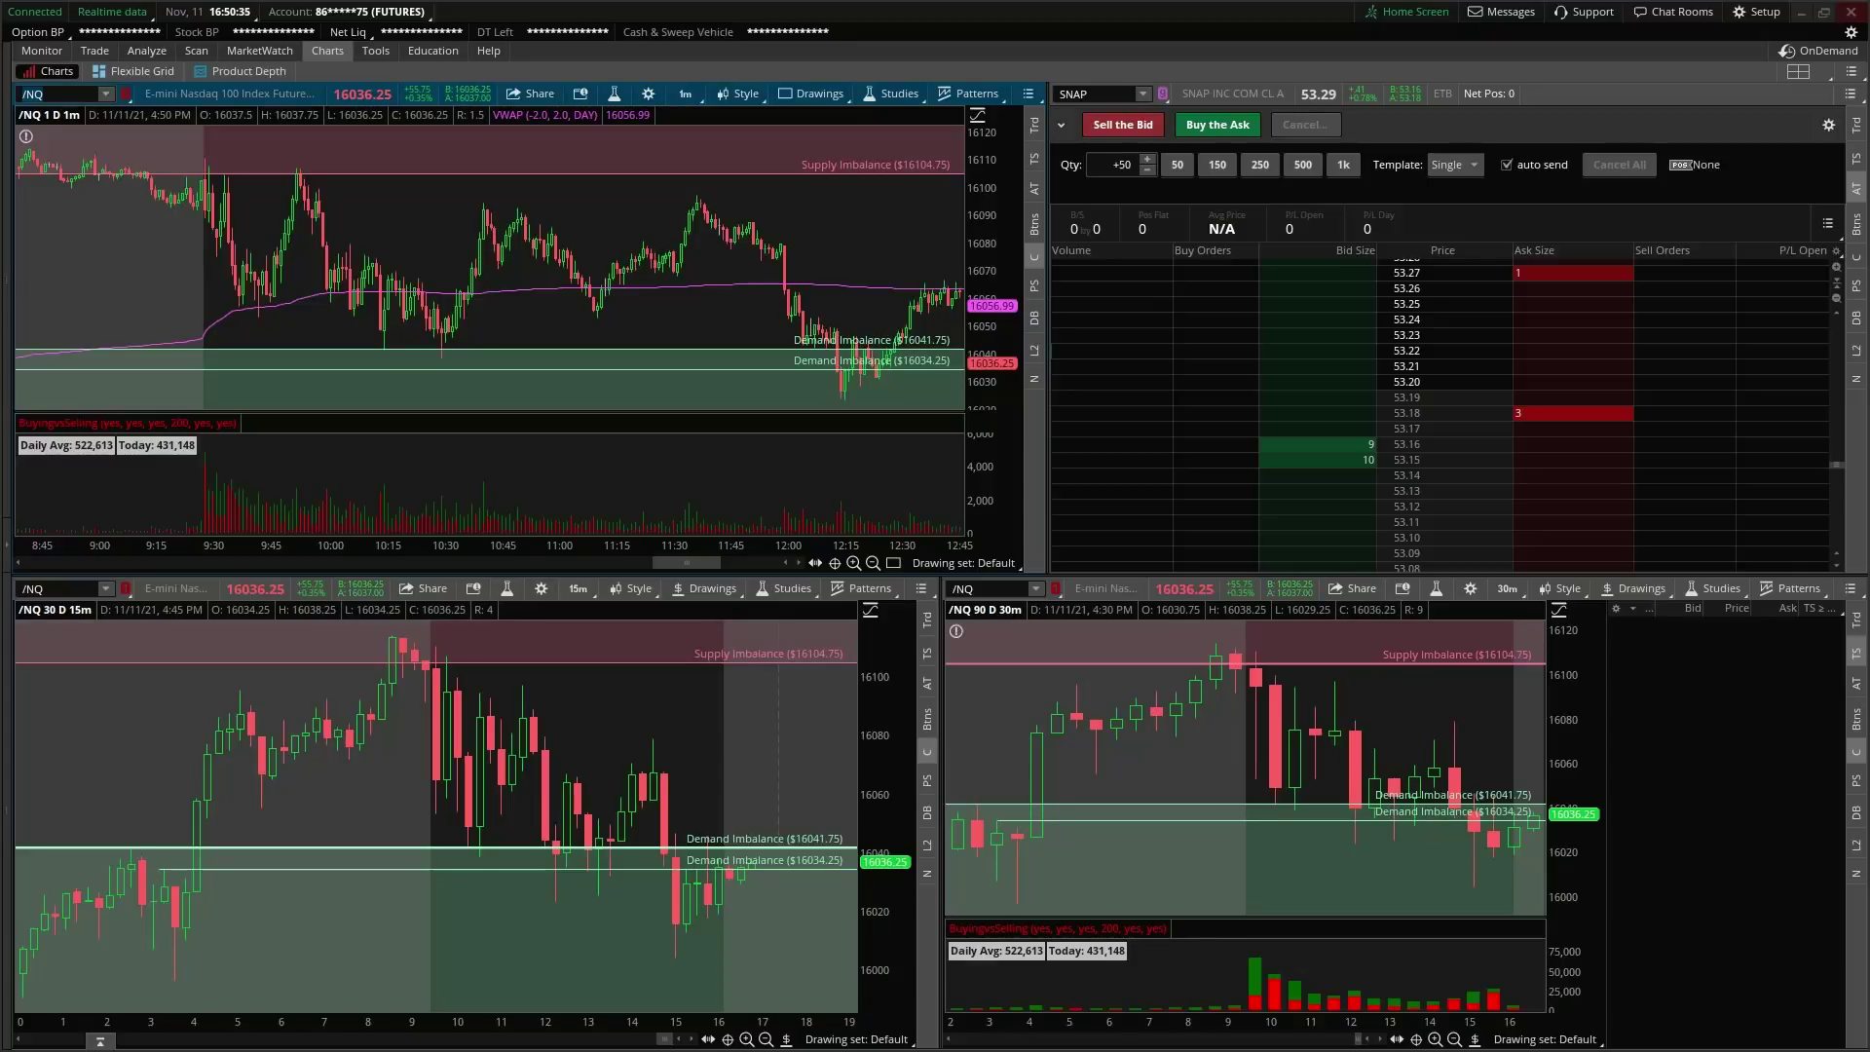
key("alt+Tab")
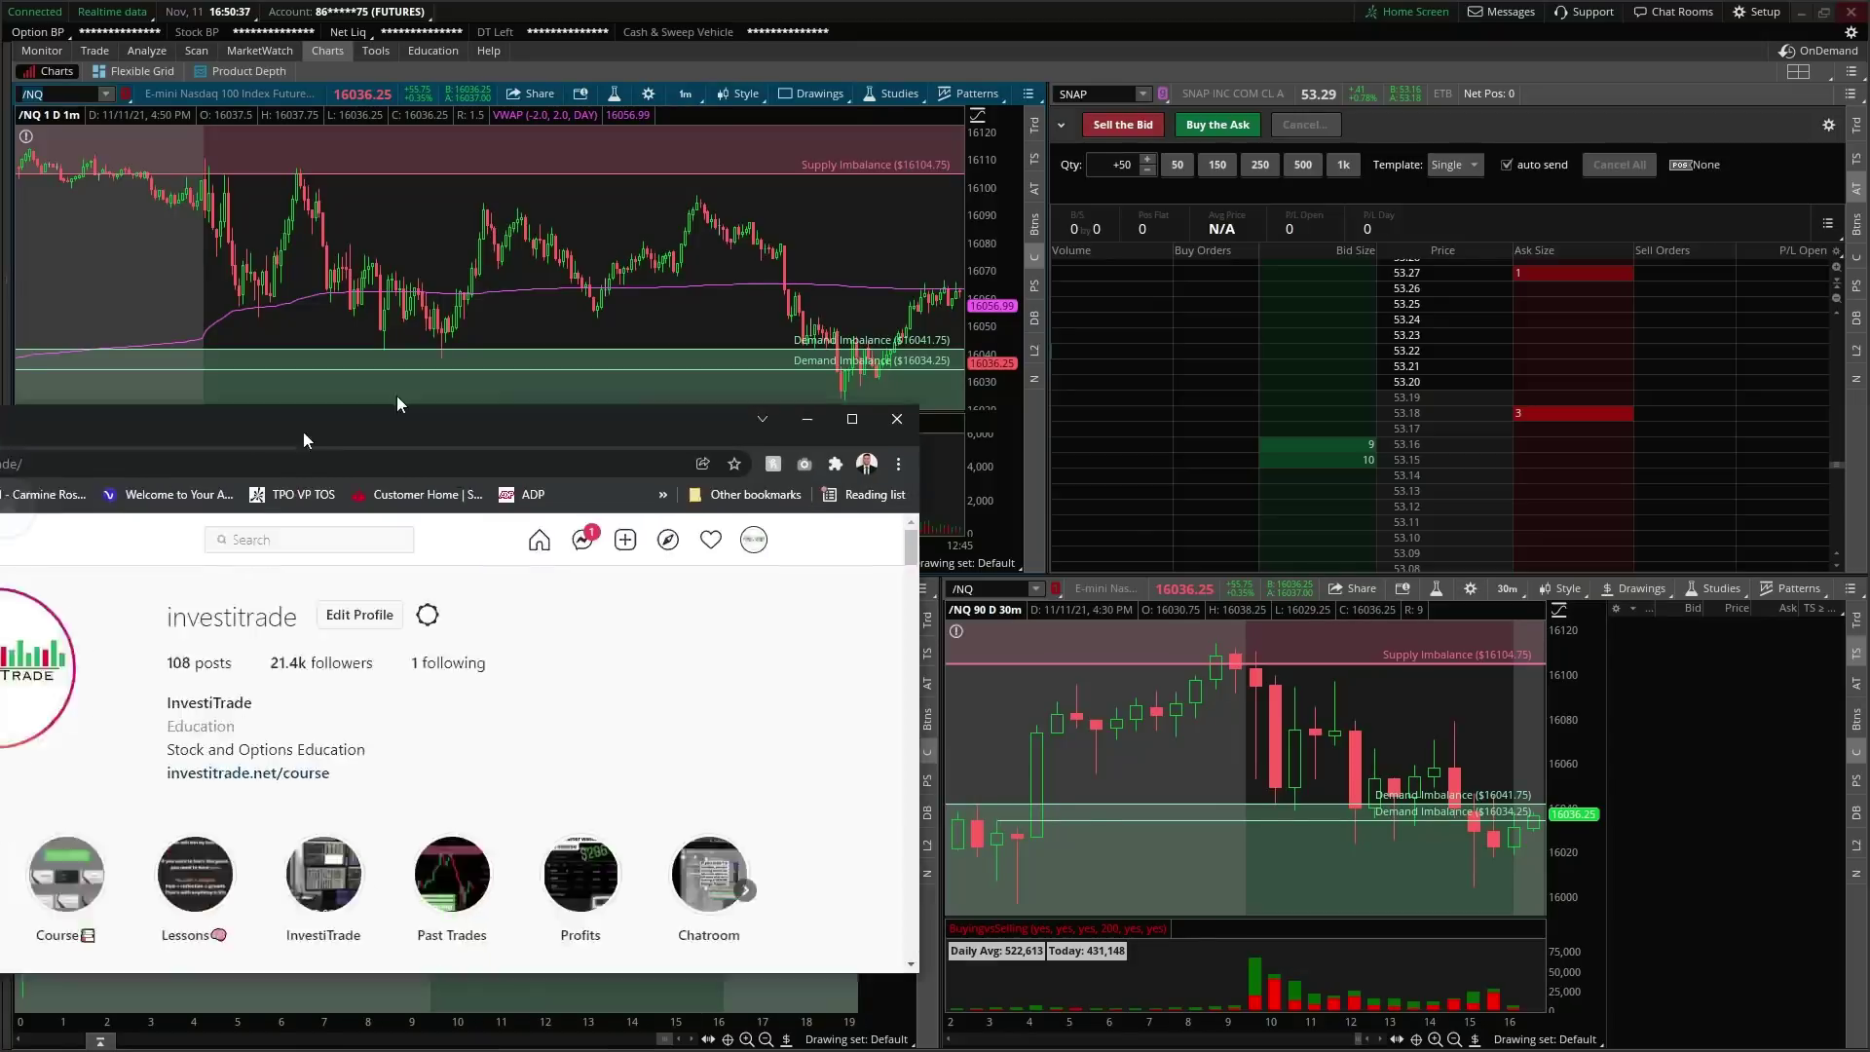
double_click(1286, 208)
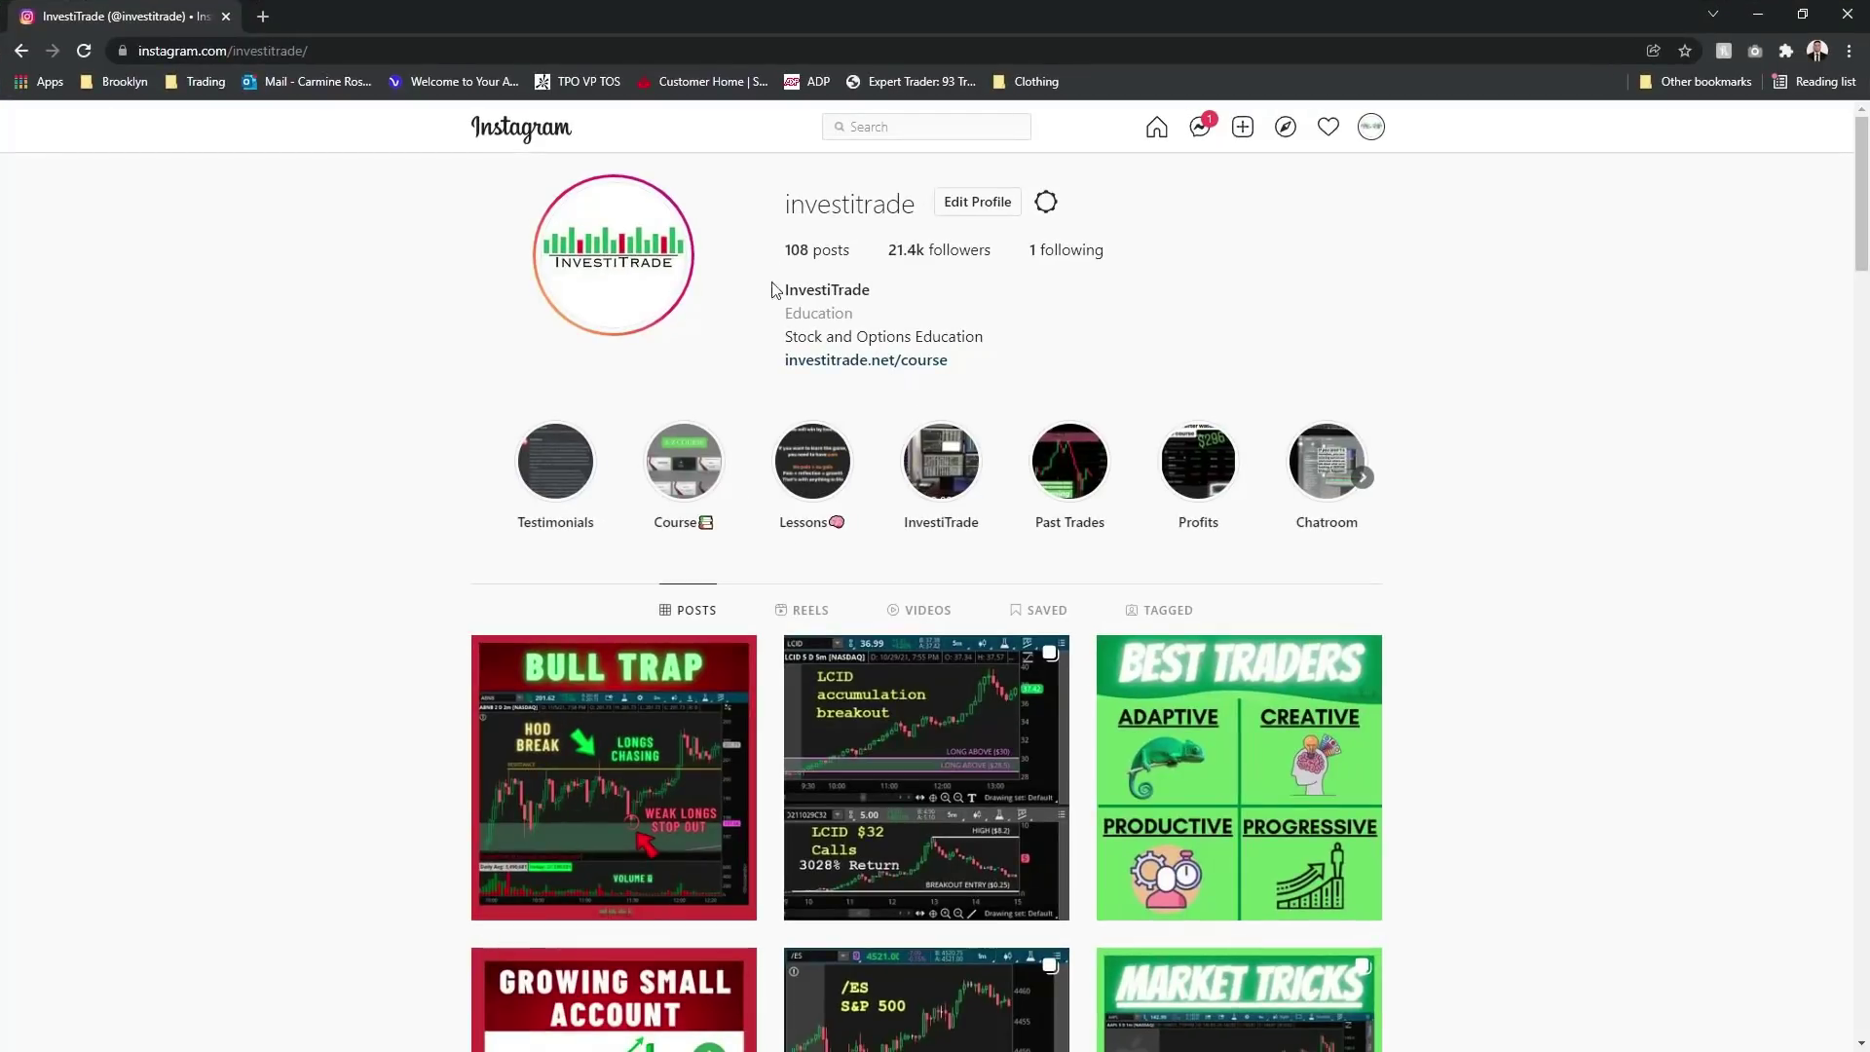
left_click_drag(789, 204, 908, 204)
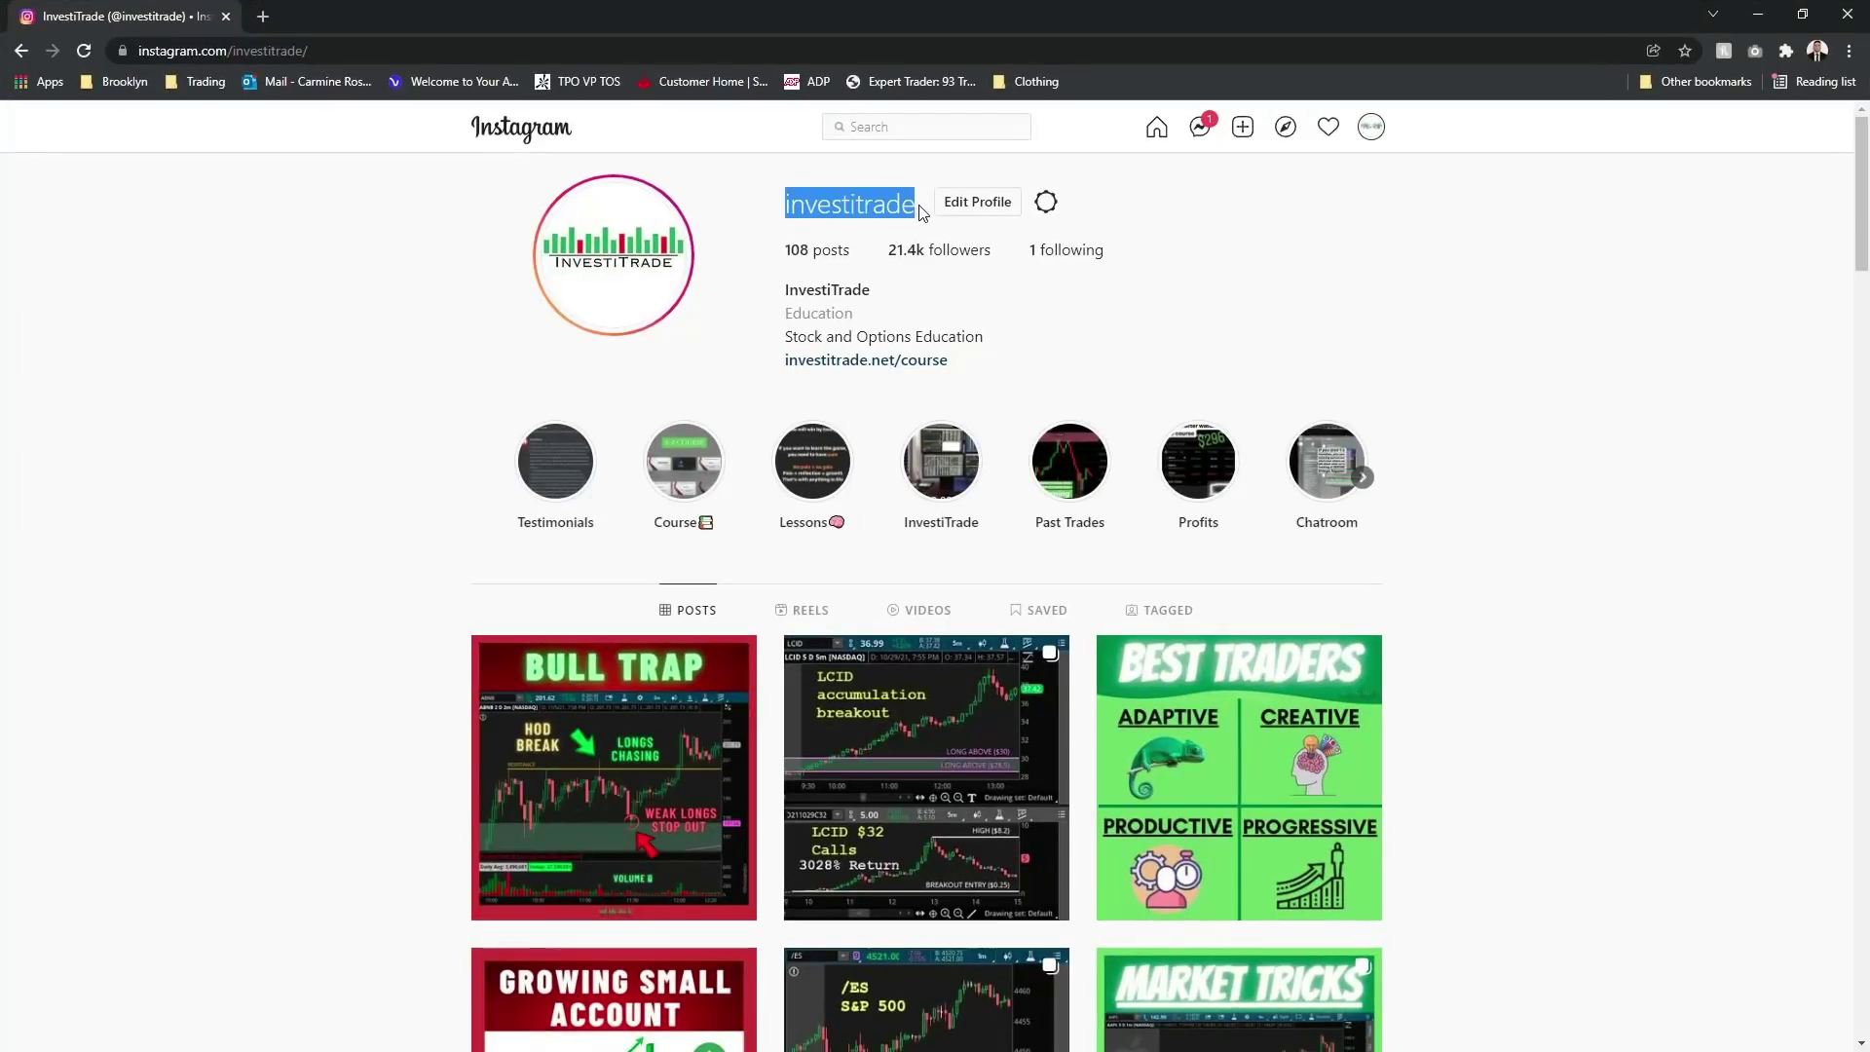
left_click(1214, 227)
Step: Look through the posts on the investitrade profile and return to the beginning of the page
scroll(1315, 401, "down", 7)
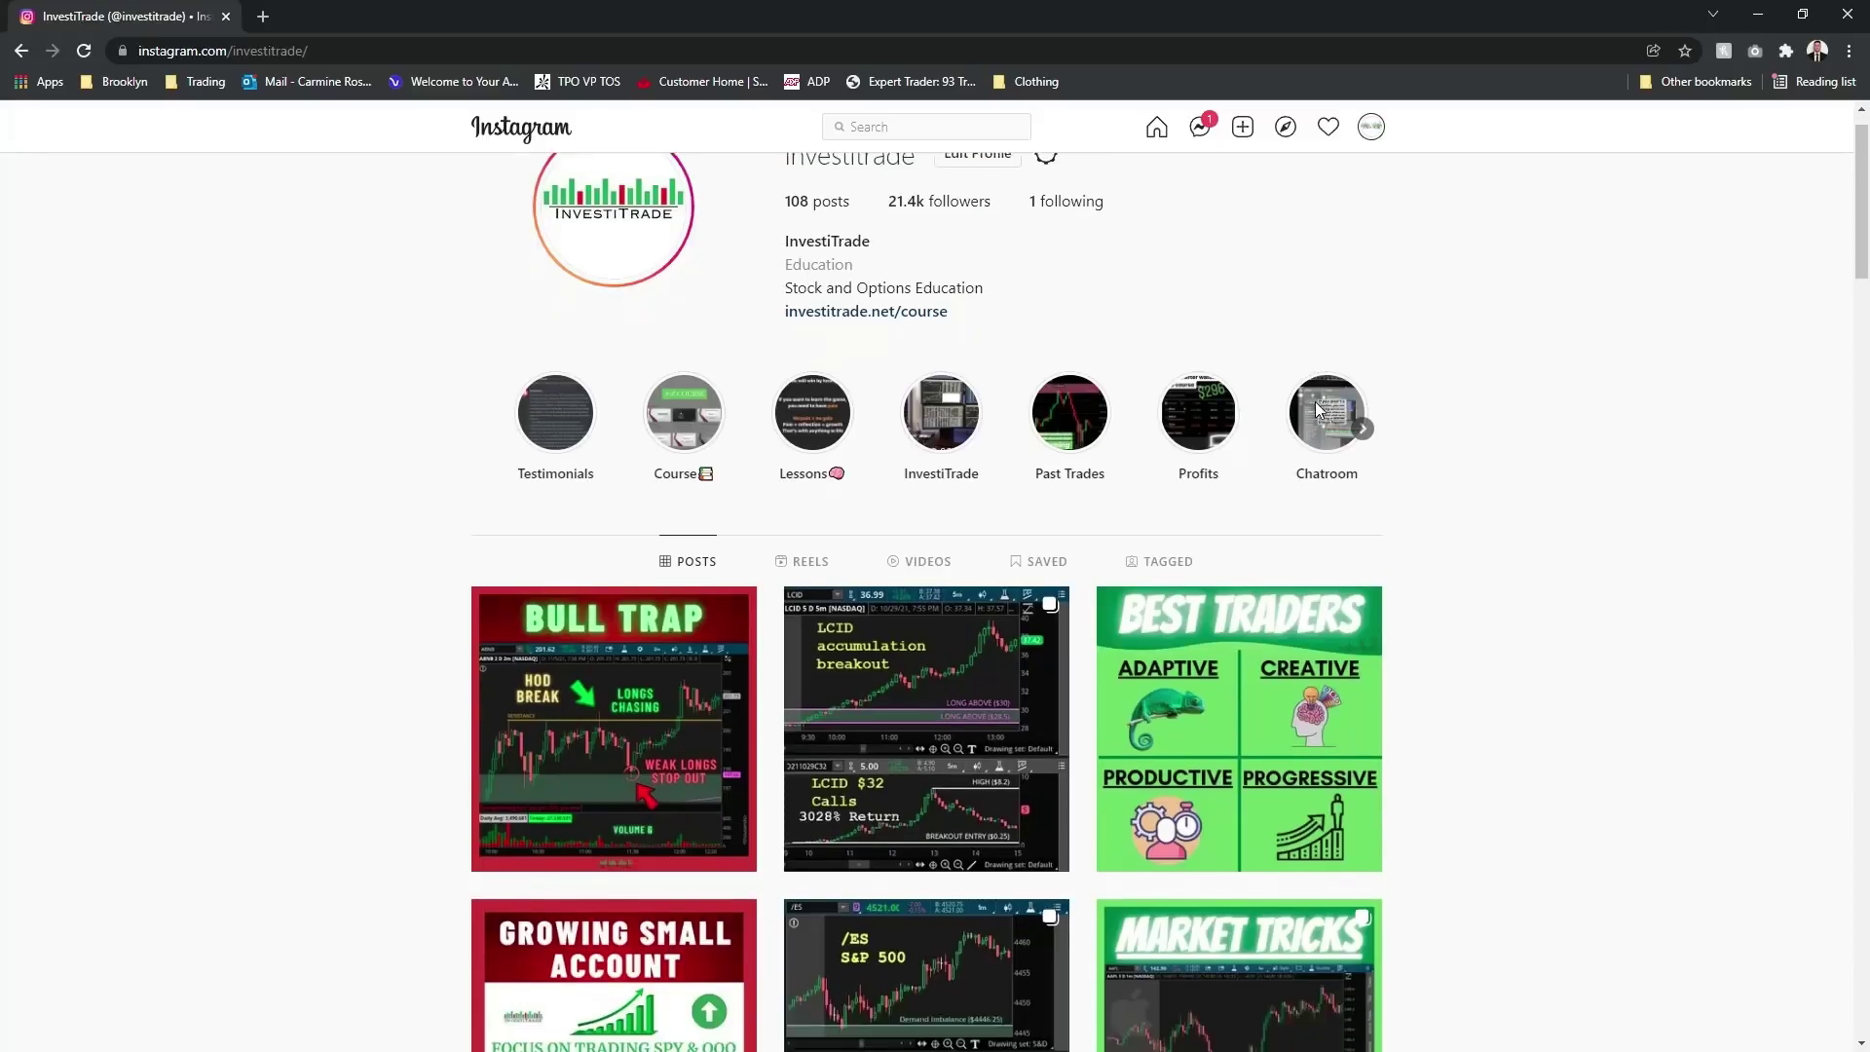
scroll(1315, 401, "down", 11)
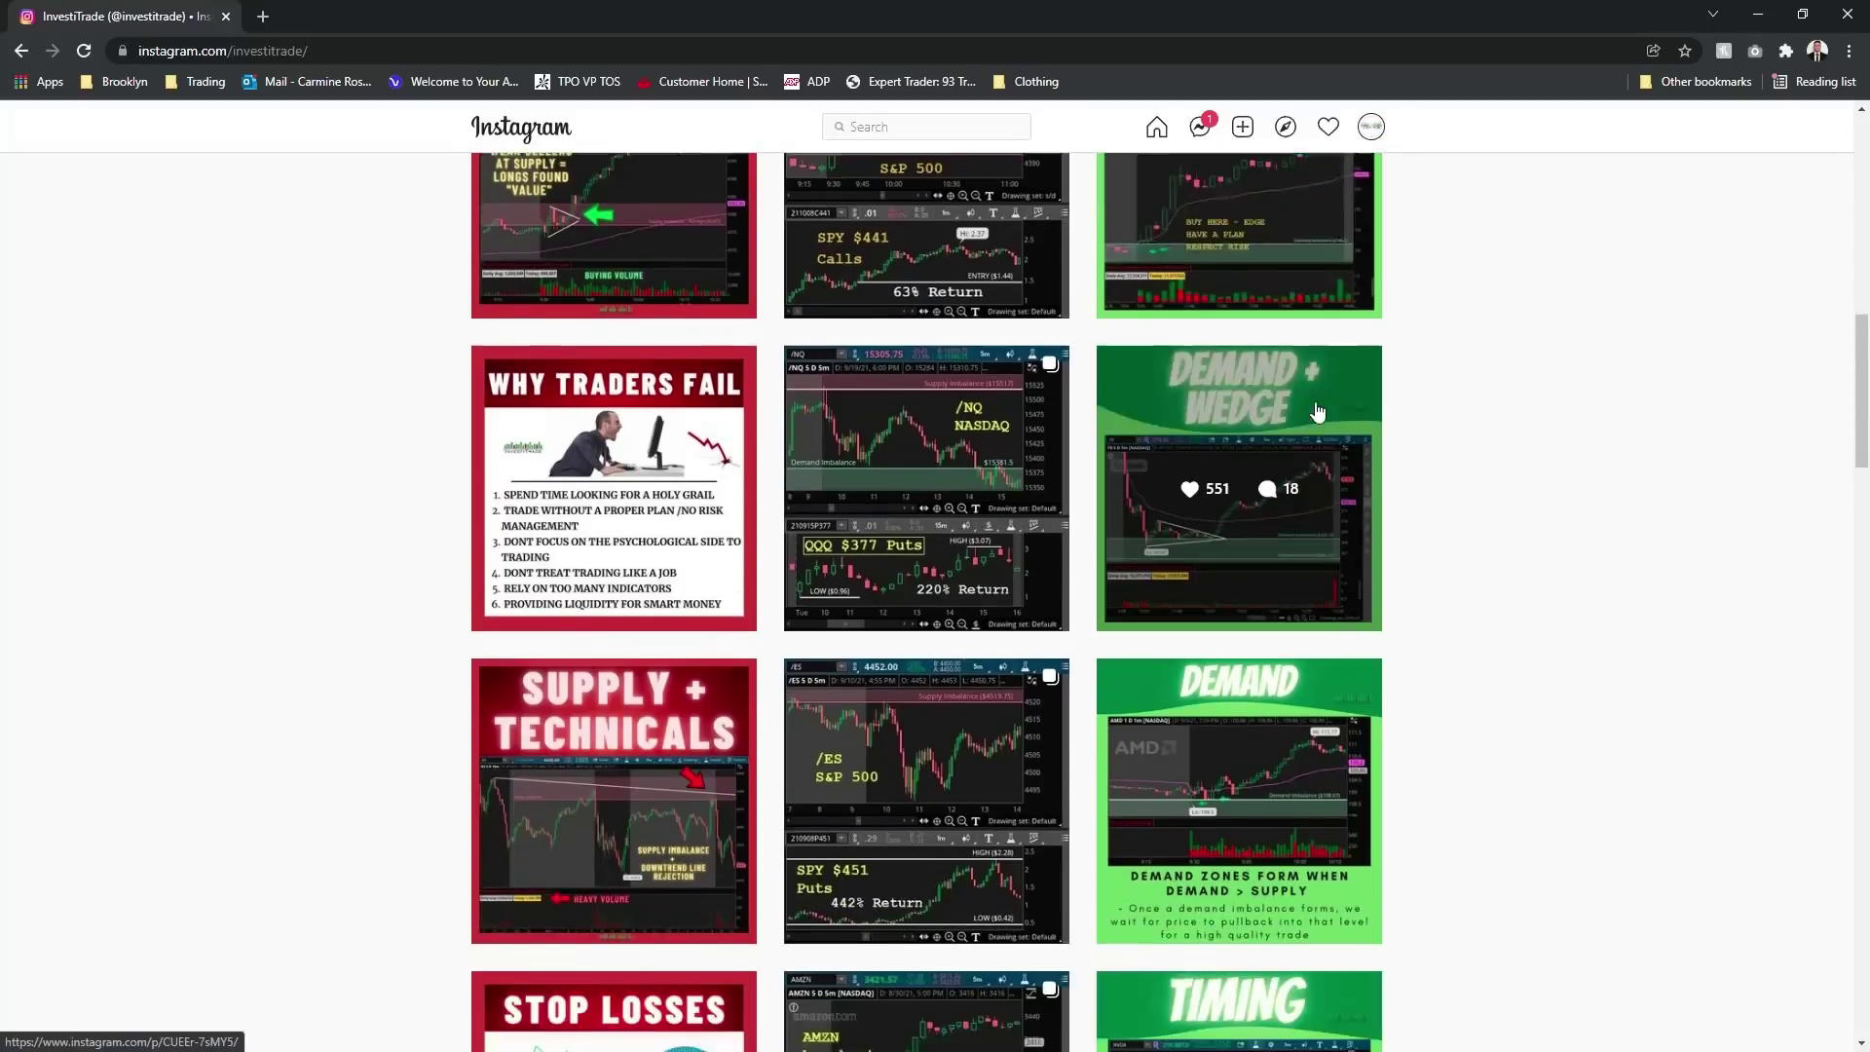
scroll(1316, 411, "down", 13)
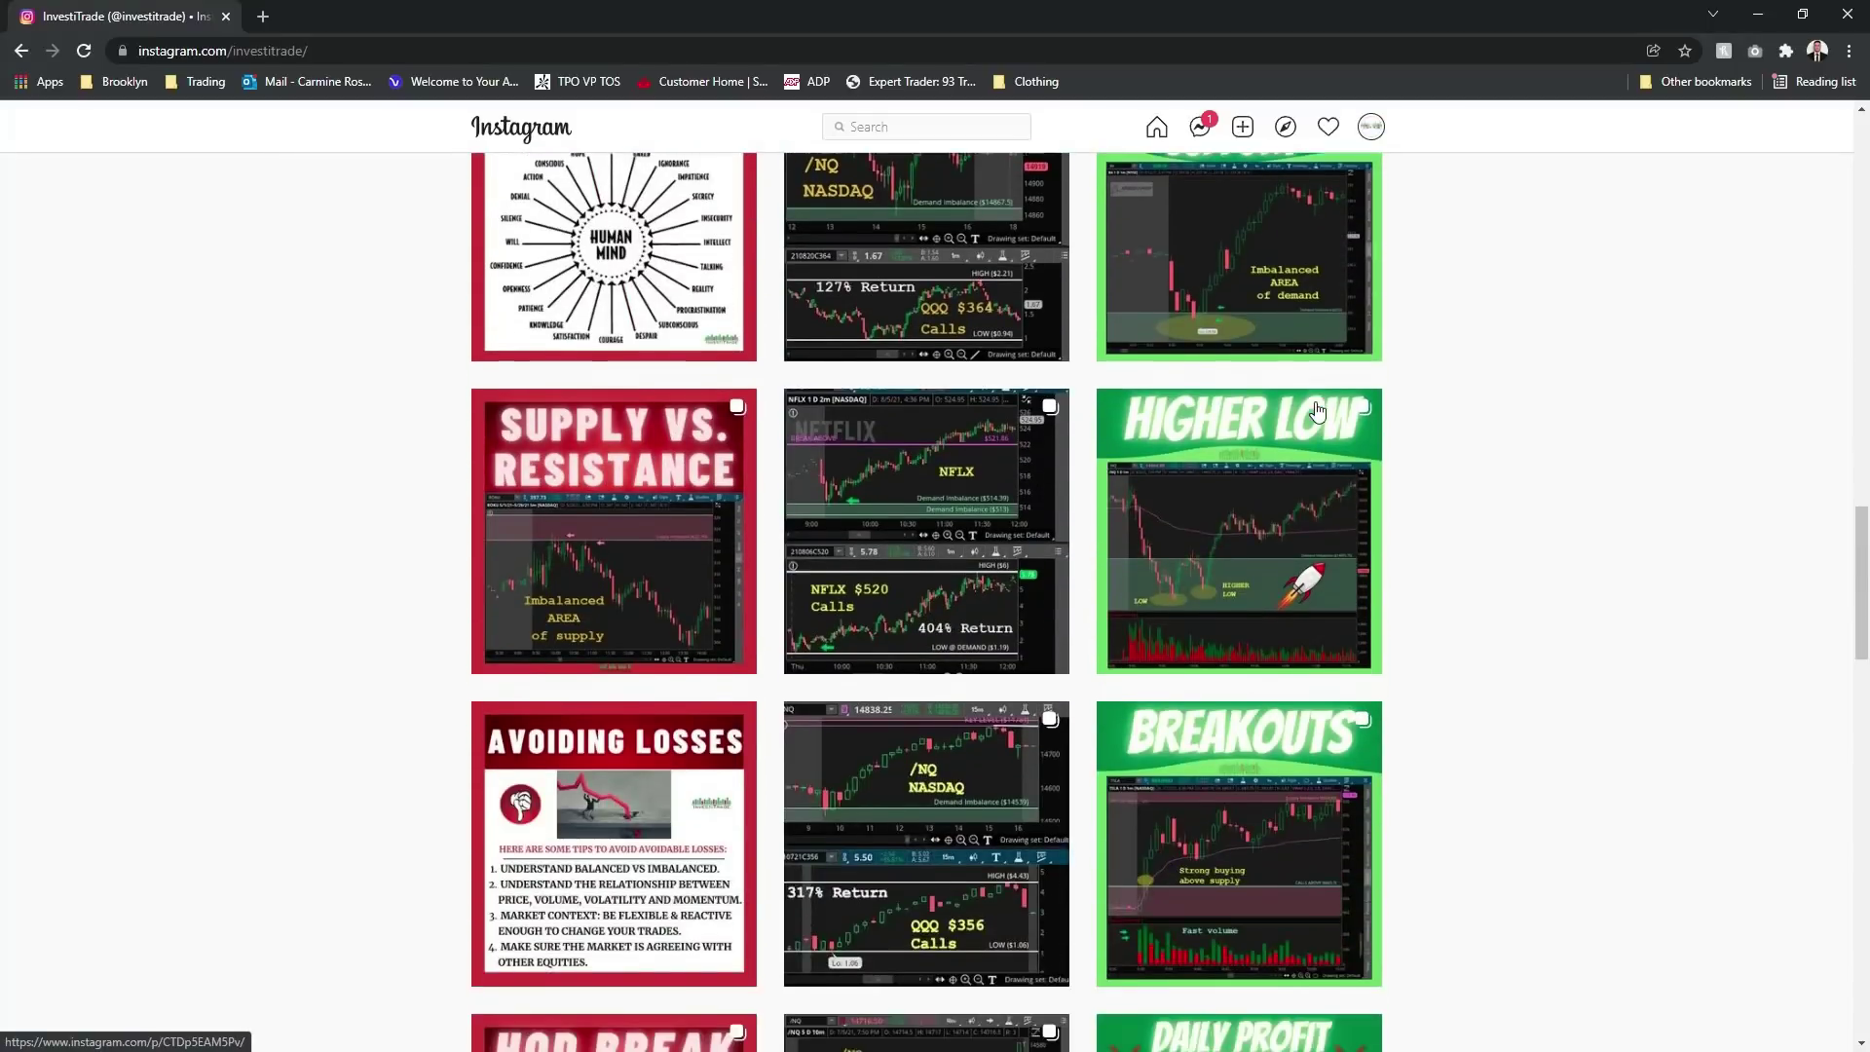
scroll(1316, 411, "down", 11)
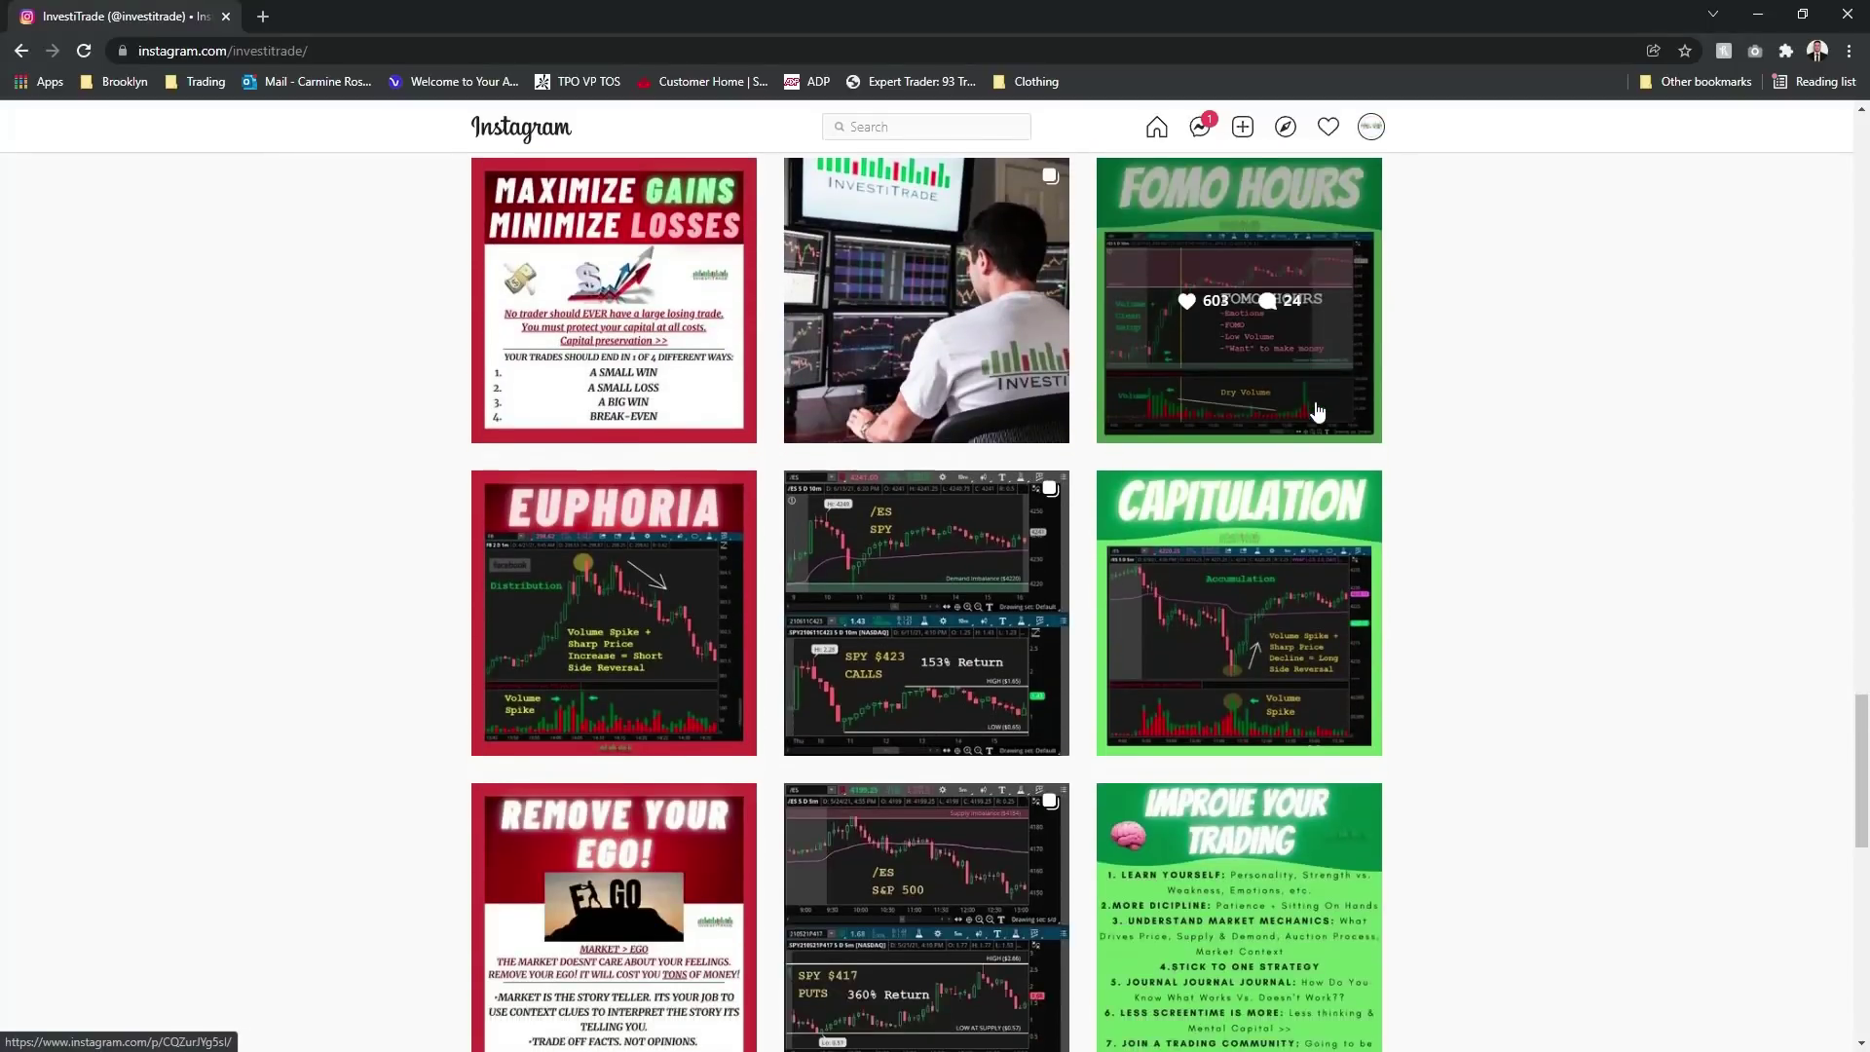
key("Home")
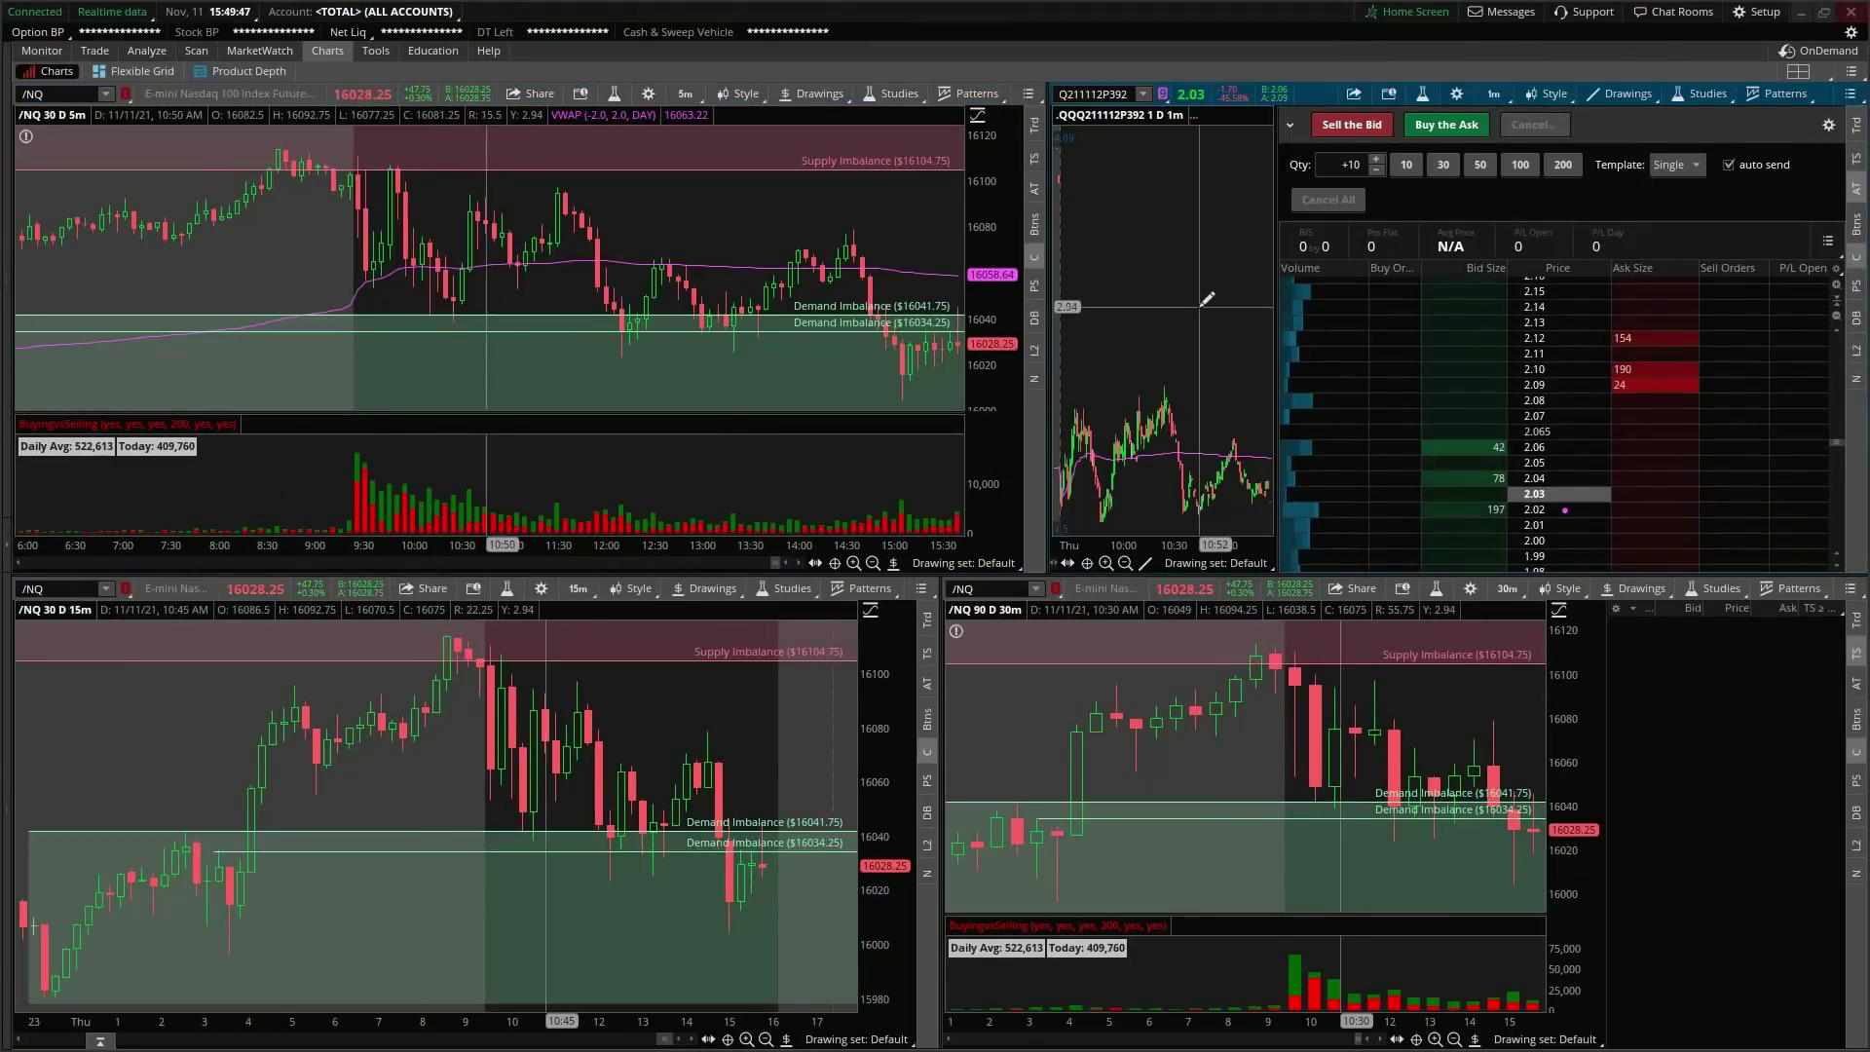
Step: Maximize the .QQQ211112P392 chart cell and show its Level II quotes in a shortened section beneath the price ladder
right_click(1203, 309)
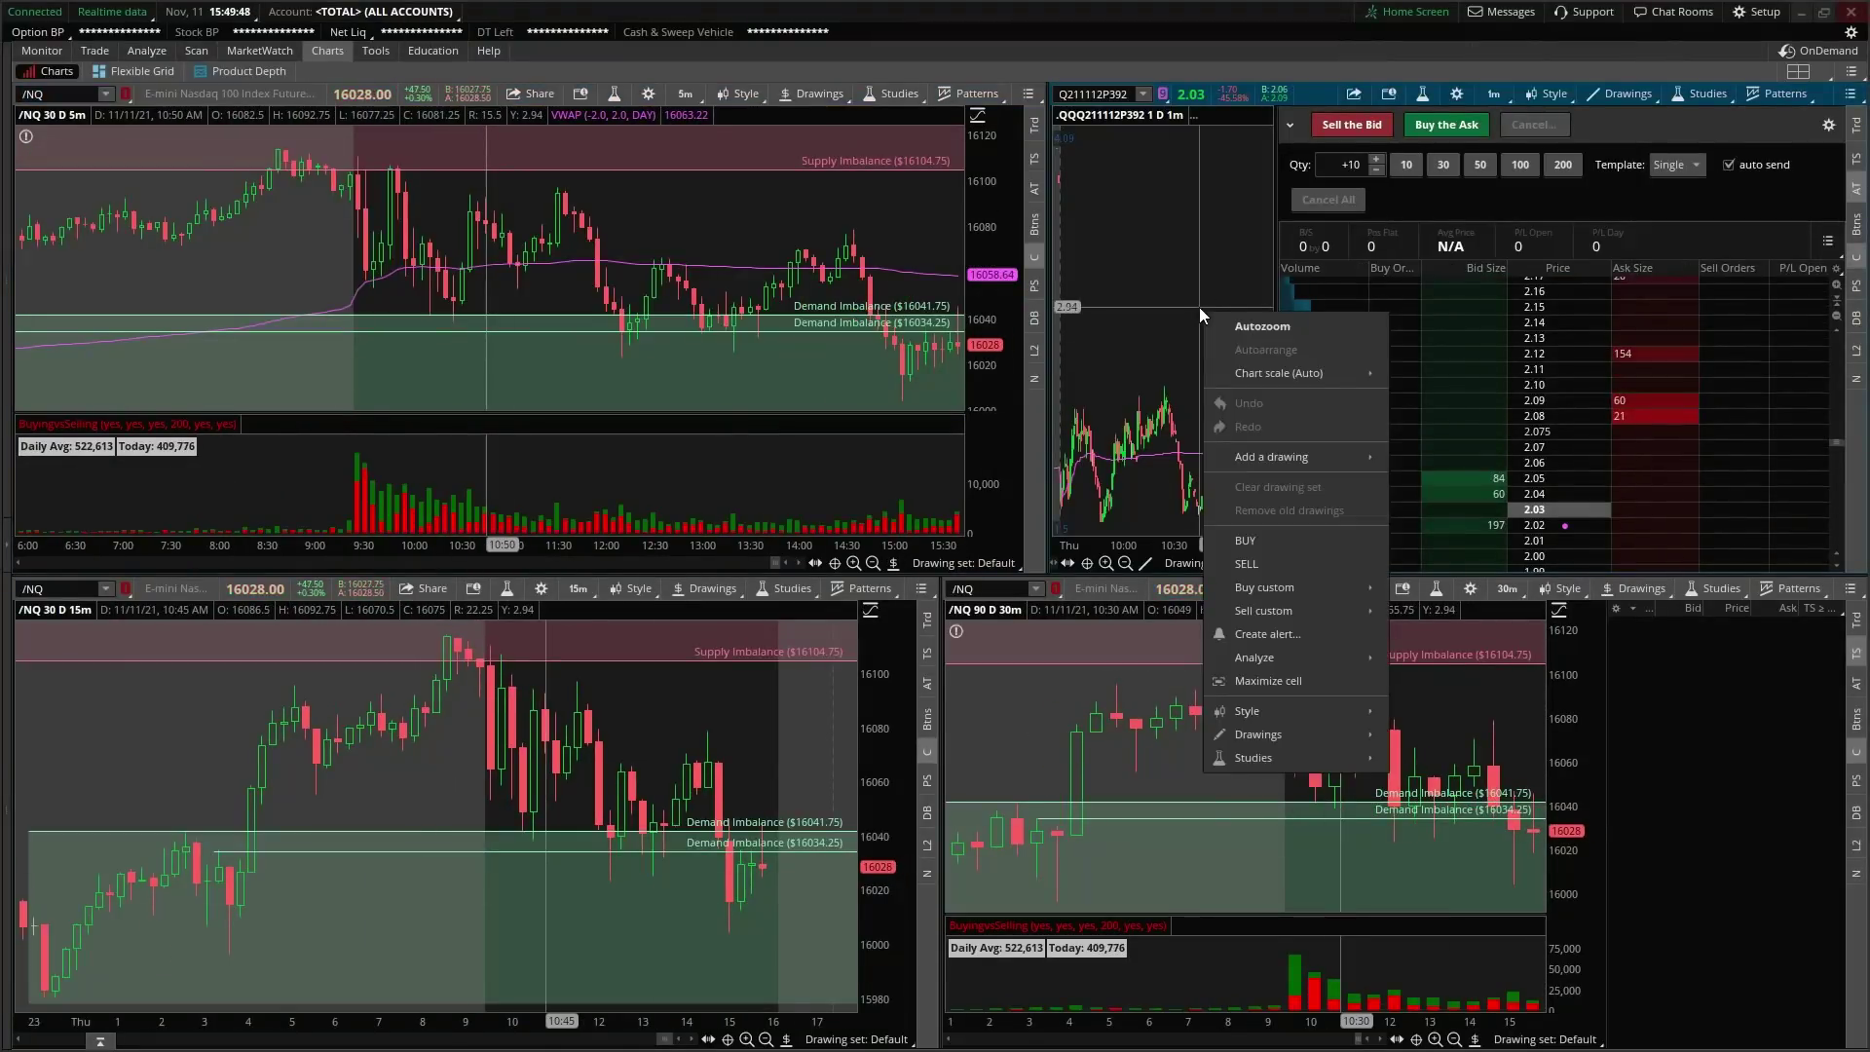
left_click(1311, 676)
left_click(1071, 631)
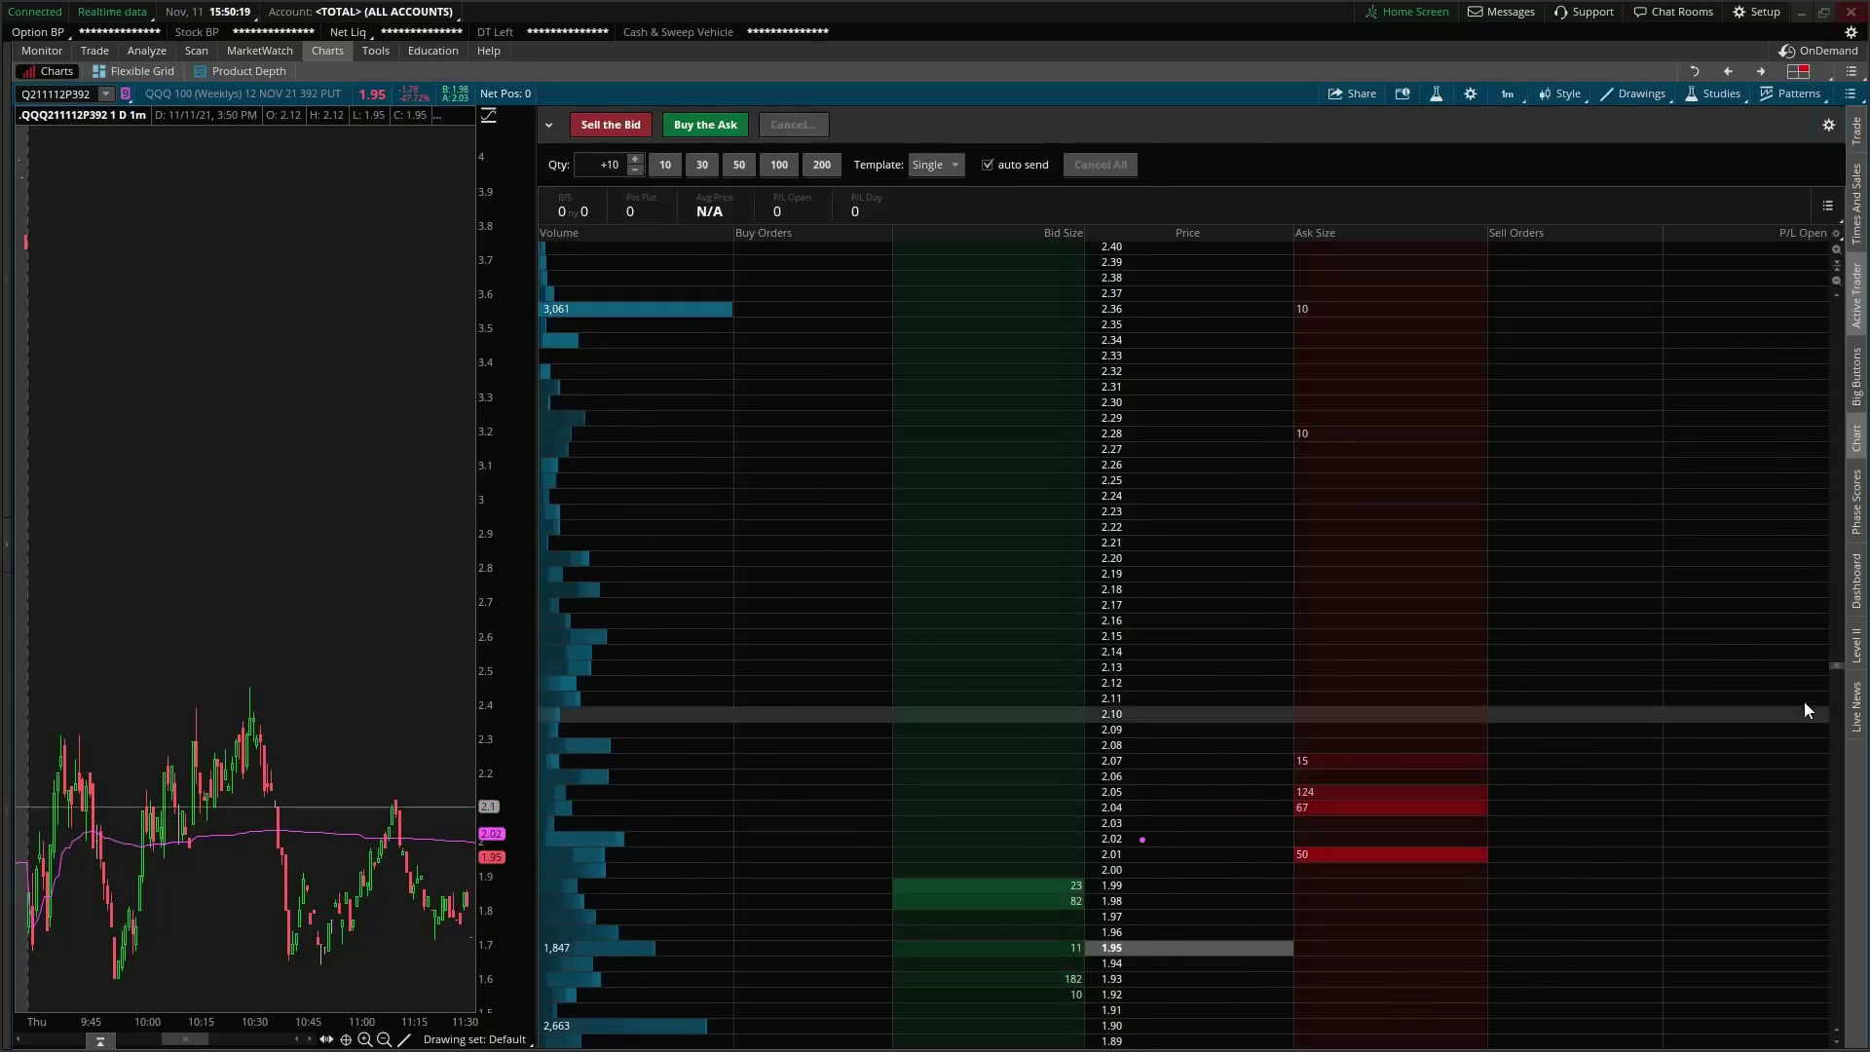
left_click(1862, 655)
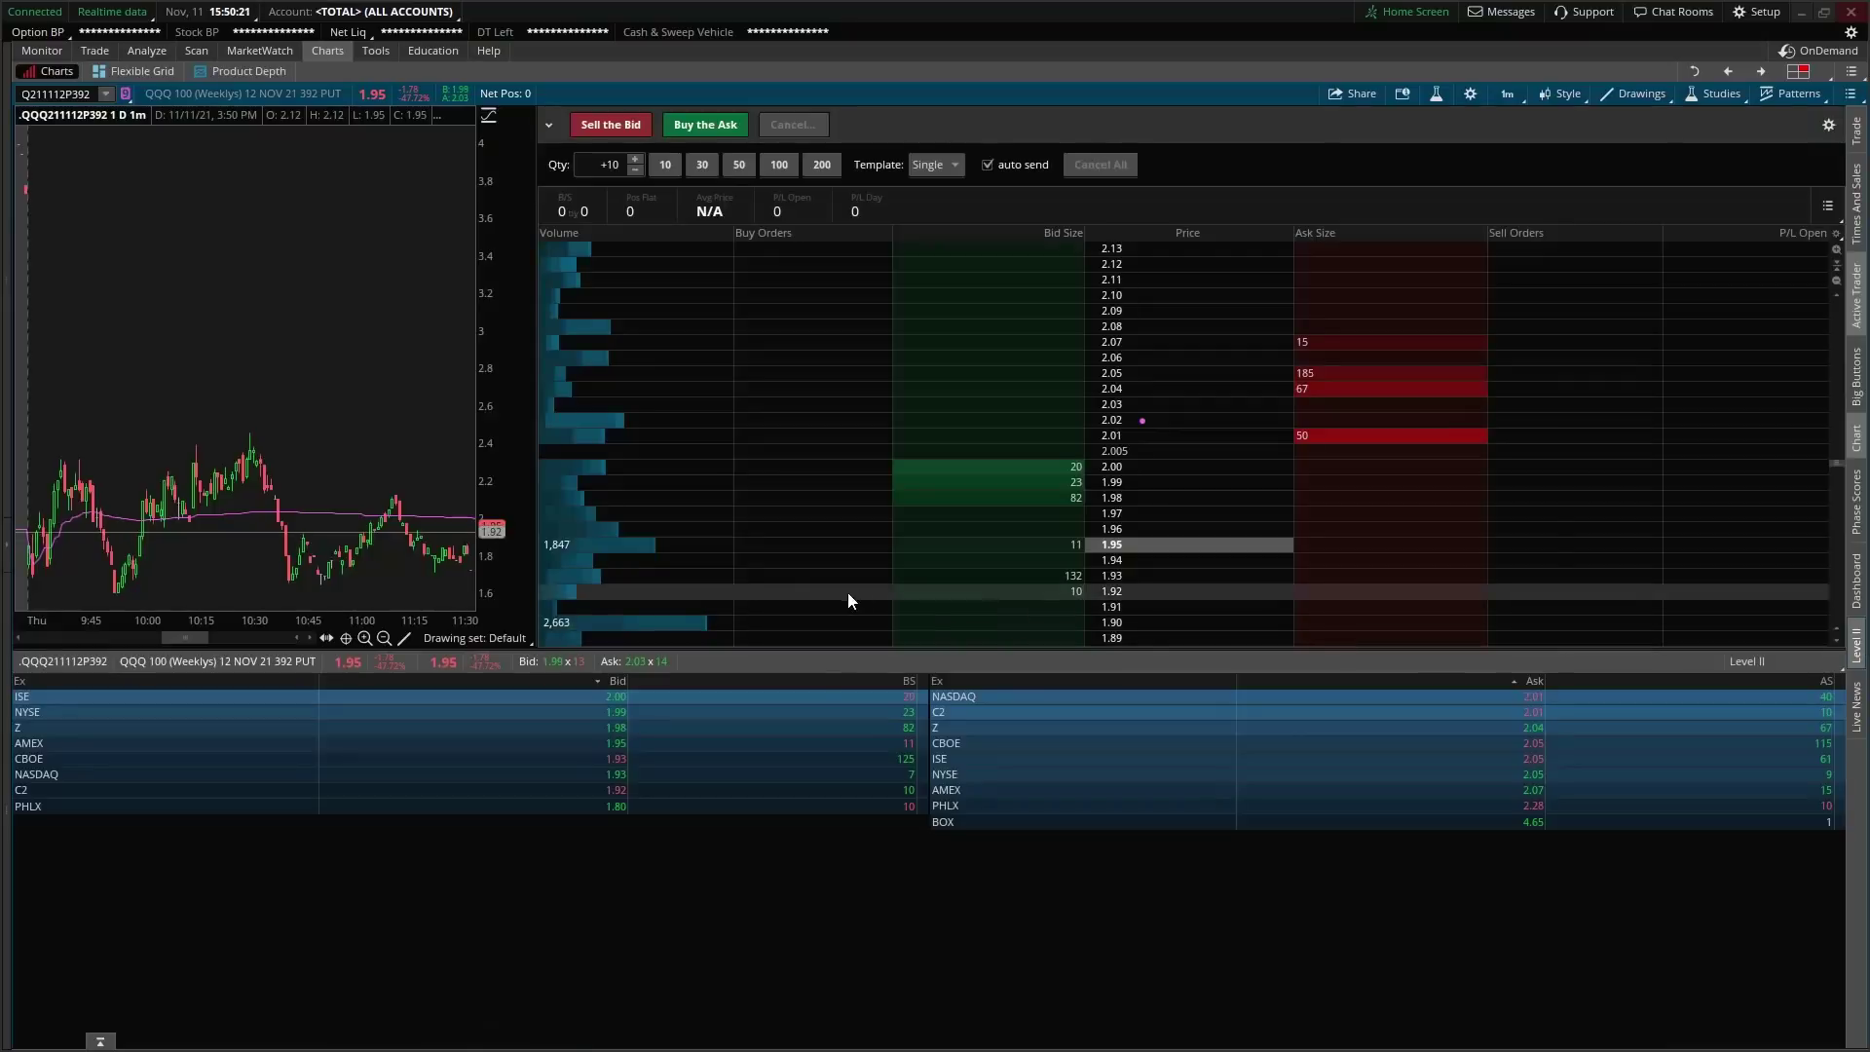
left_click_drag(859, 648, 863, 850)
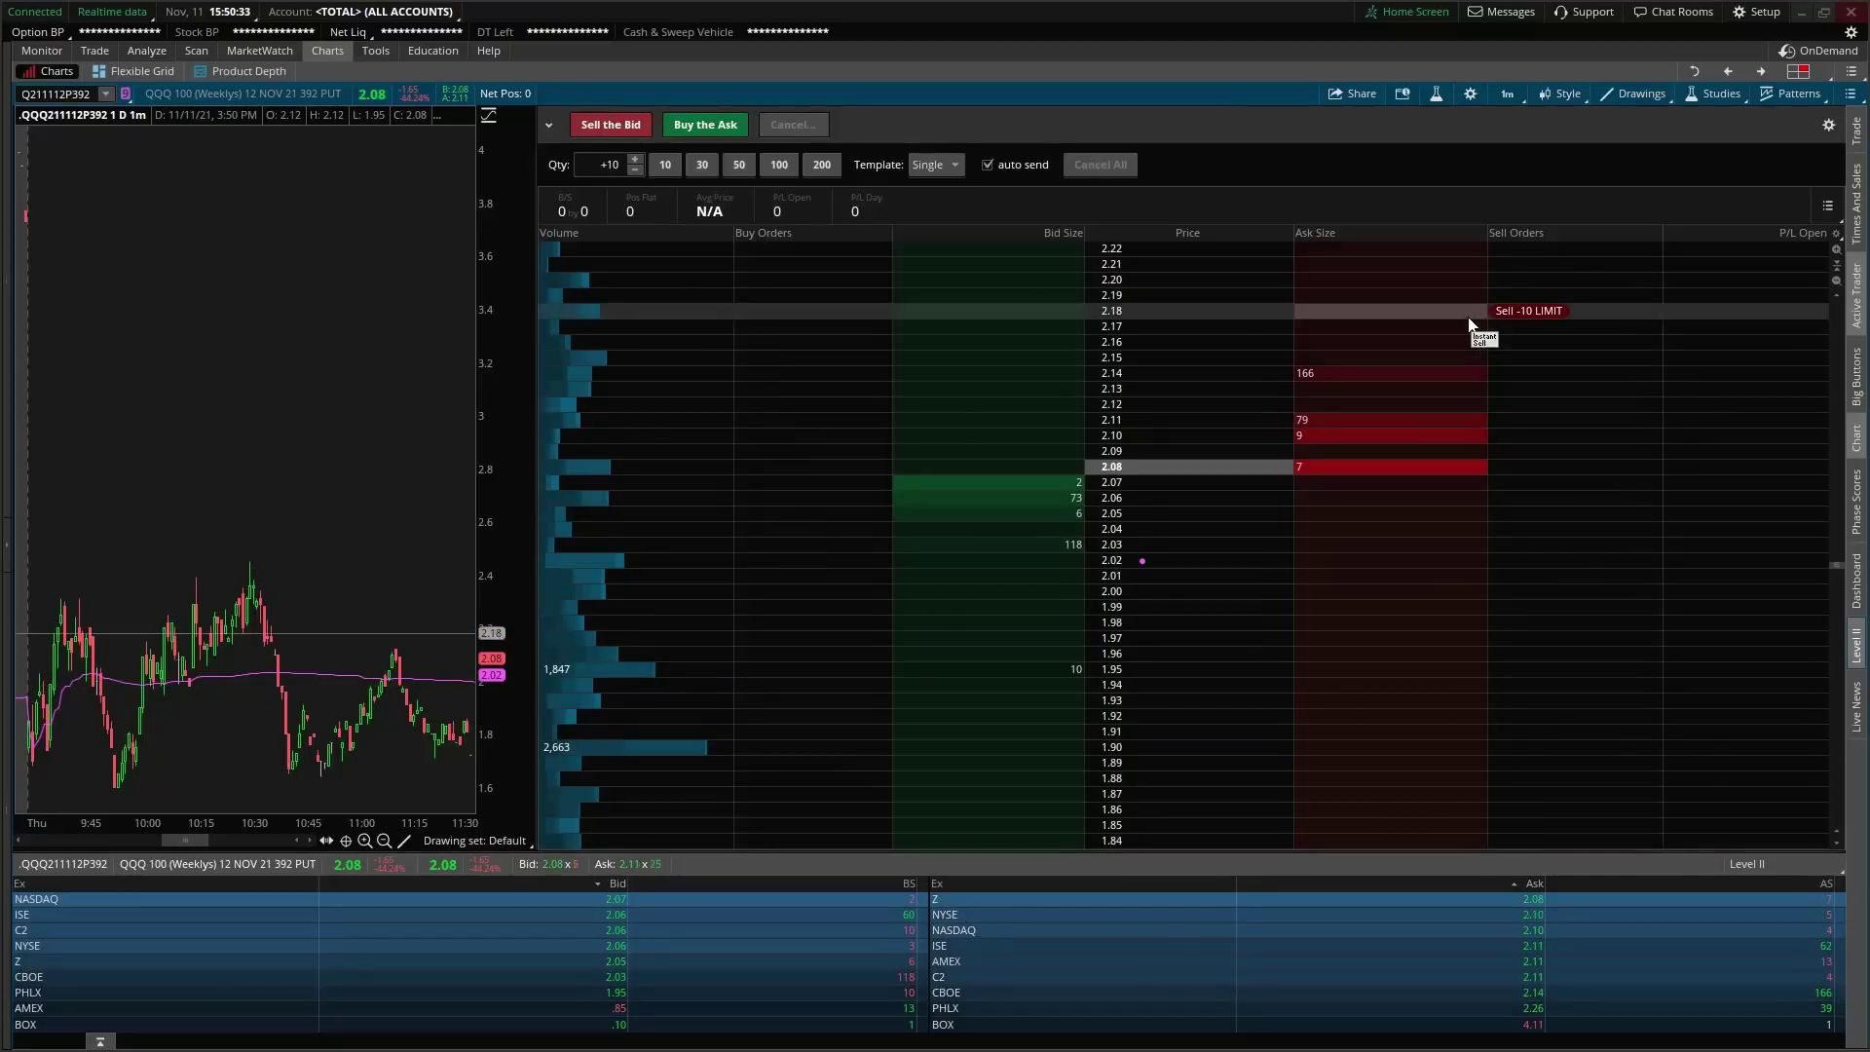
Step: Hide the Level II quotes, restore the multi-chart grid and bring the option's current bid and ask into view in the ladder
left_click(1856, 648)
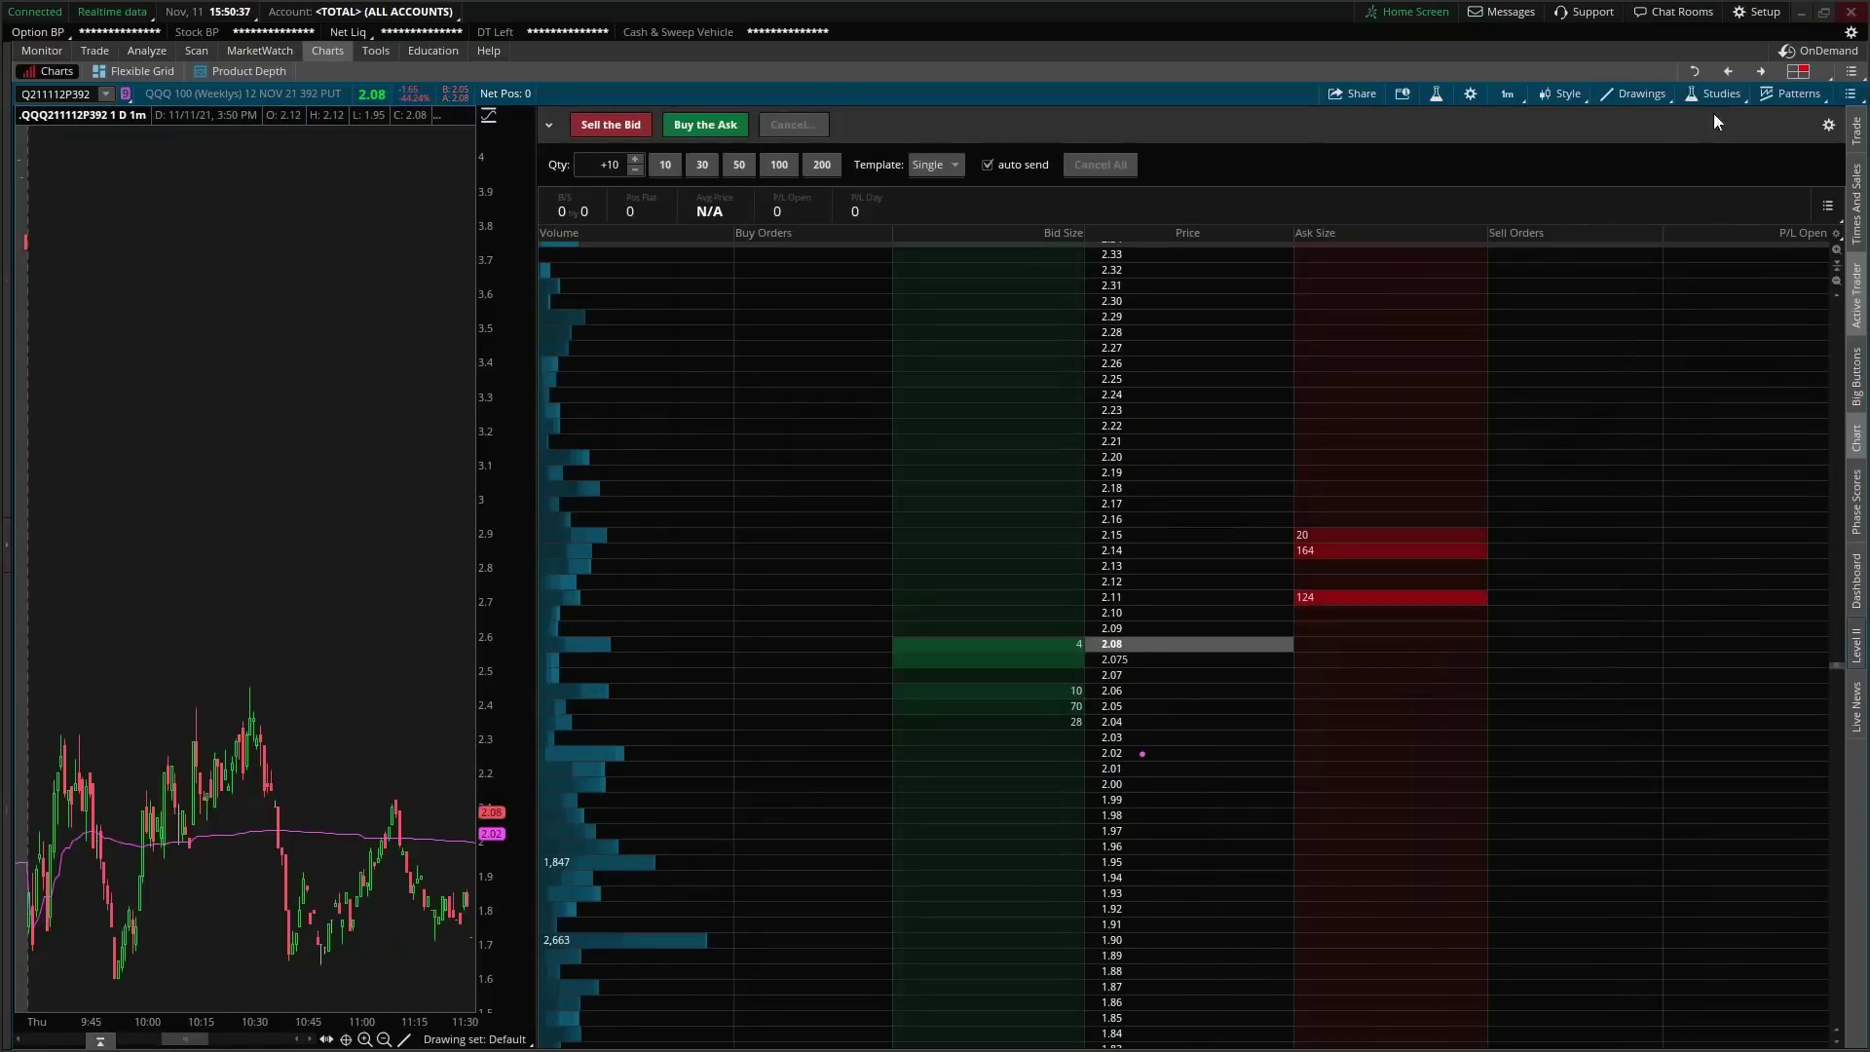
left_click(1704, 69)
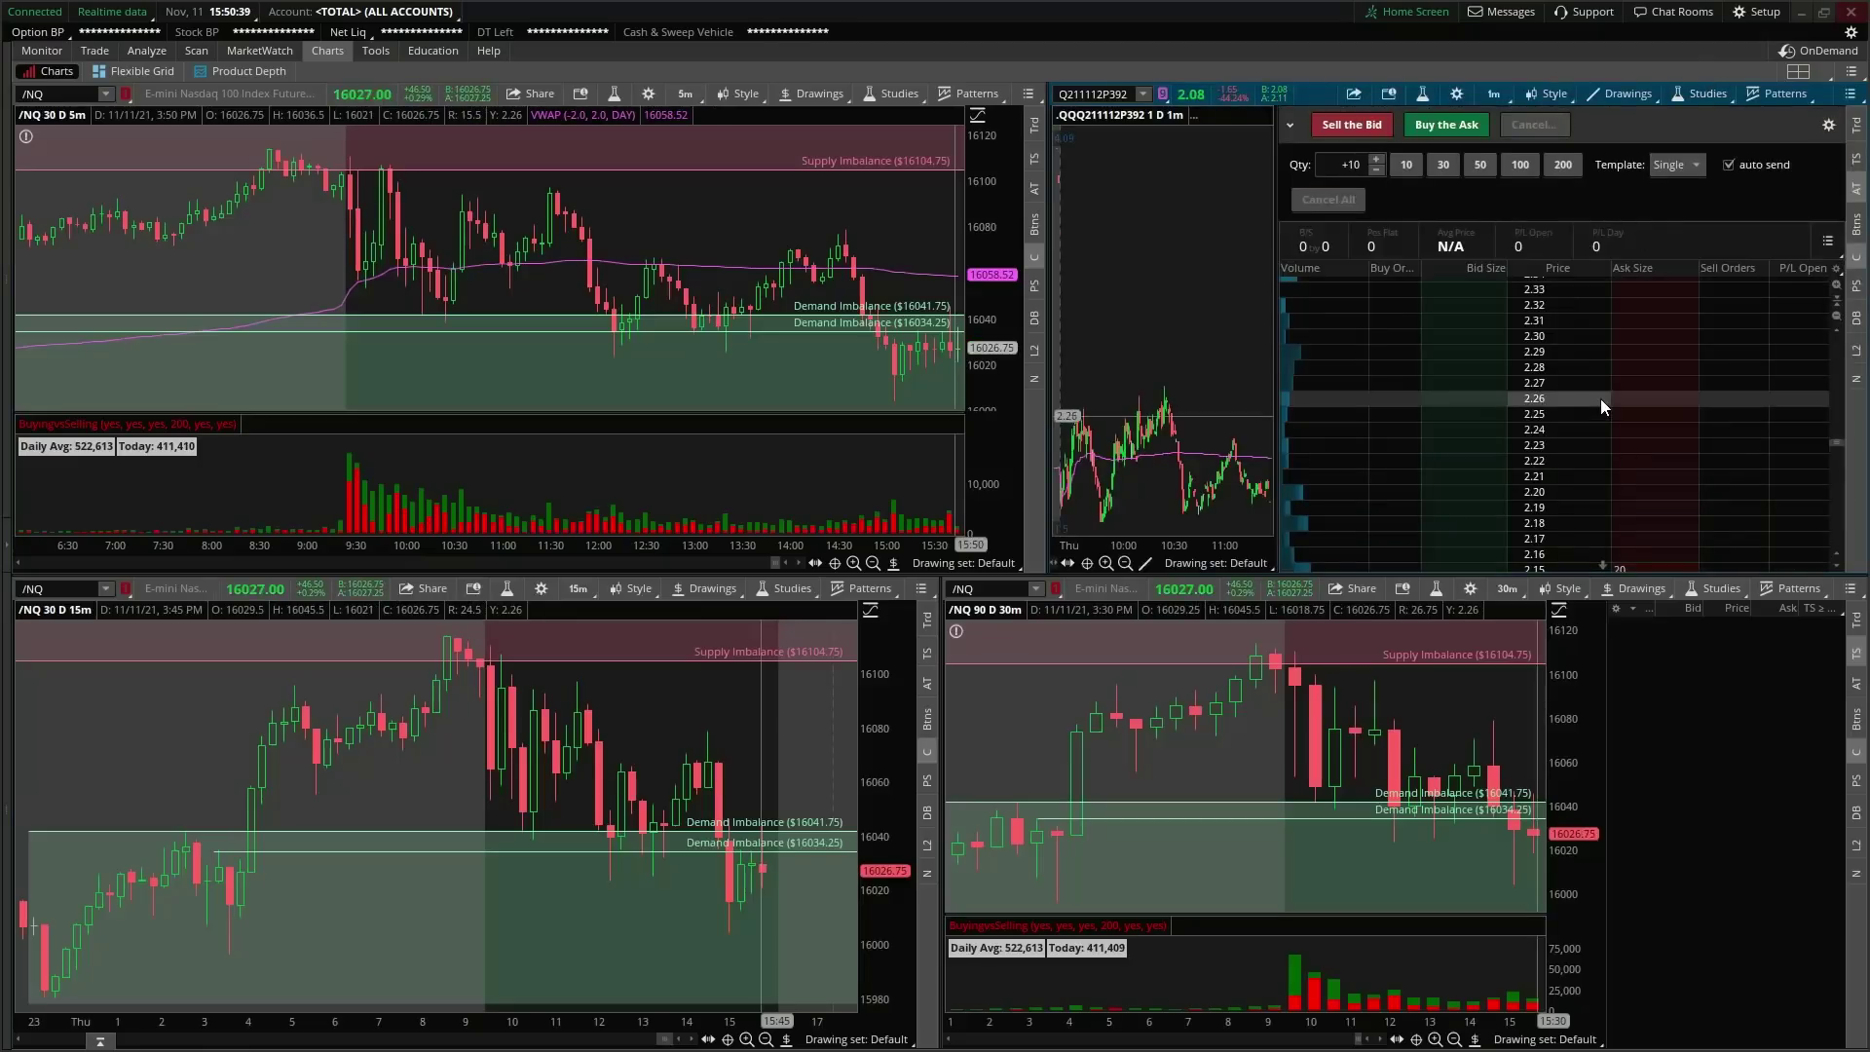
scroll(1599, 399, "down", 5)
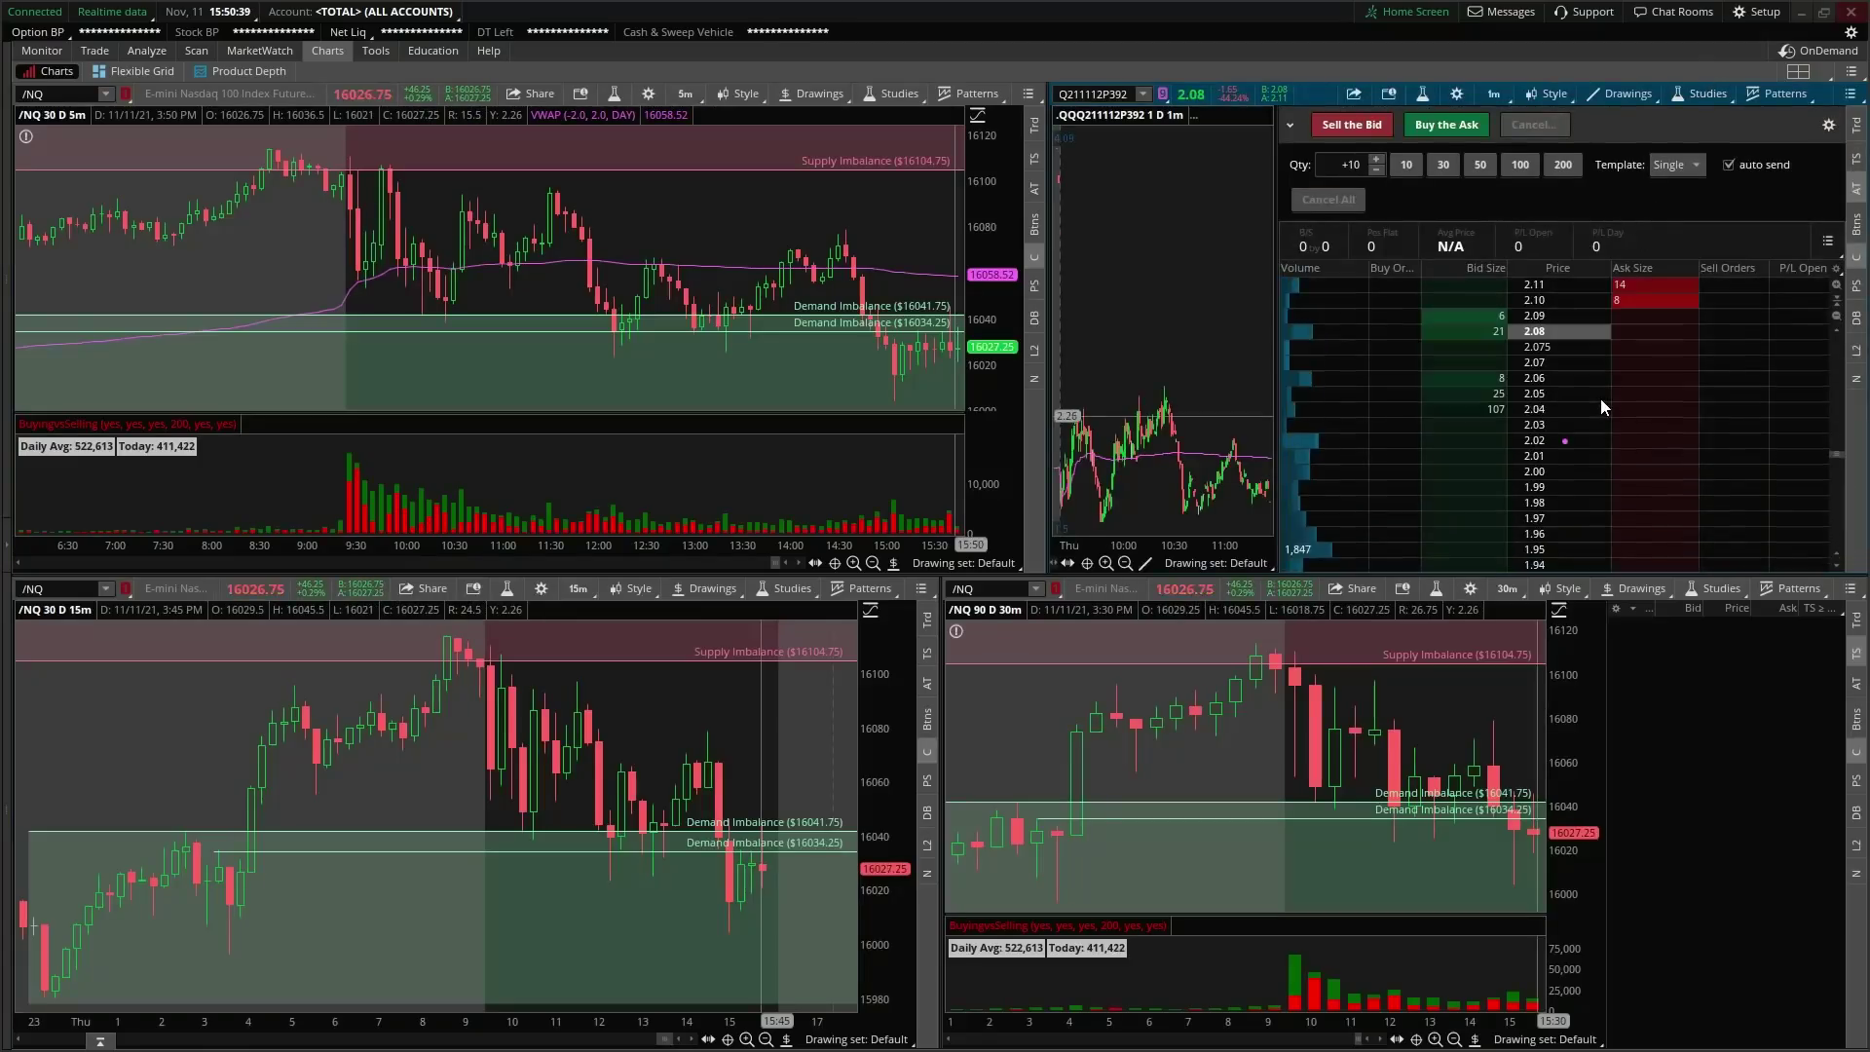
Step: Review the available and current columns in the Active Trader ladder's customization dialog, leaving the set as it is
left_click(1835, 270)
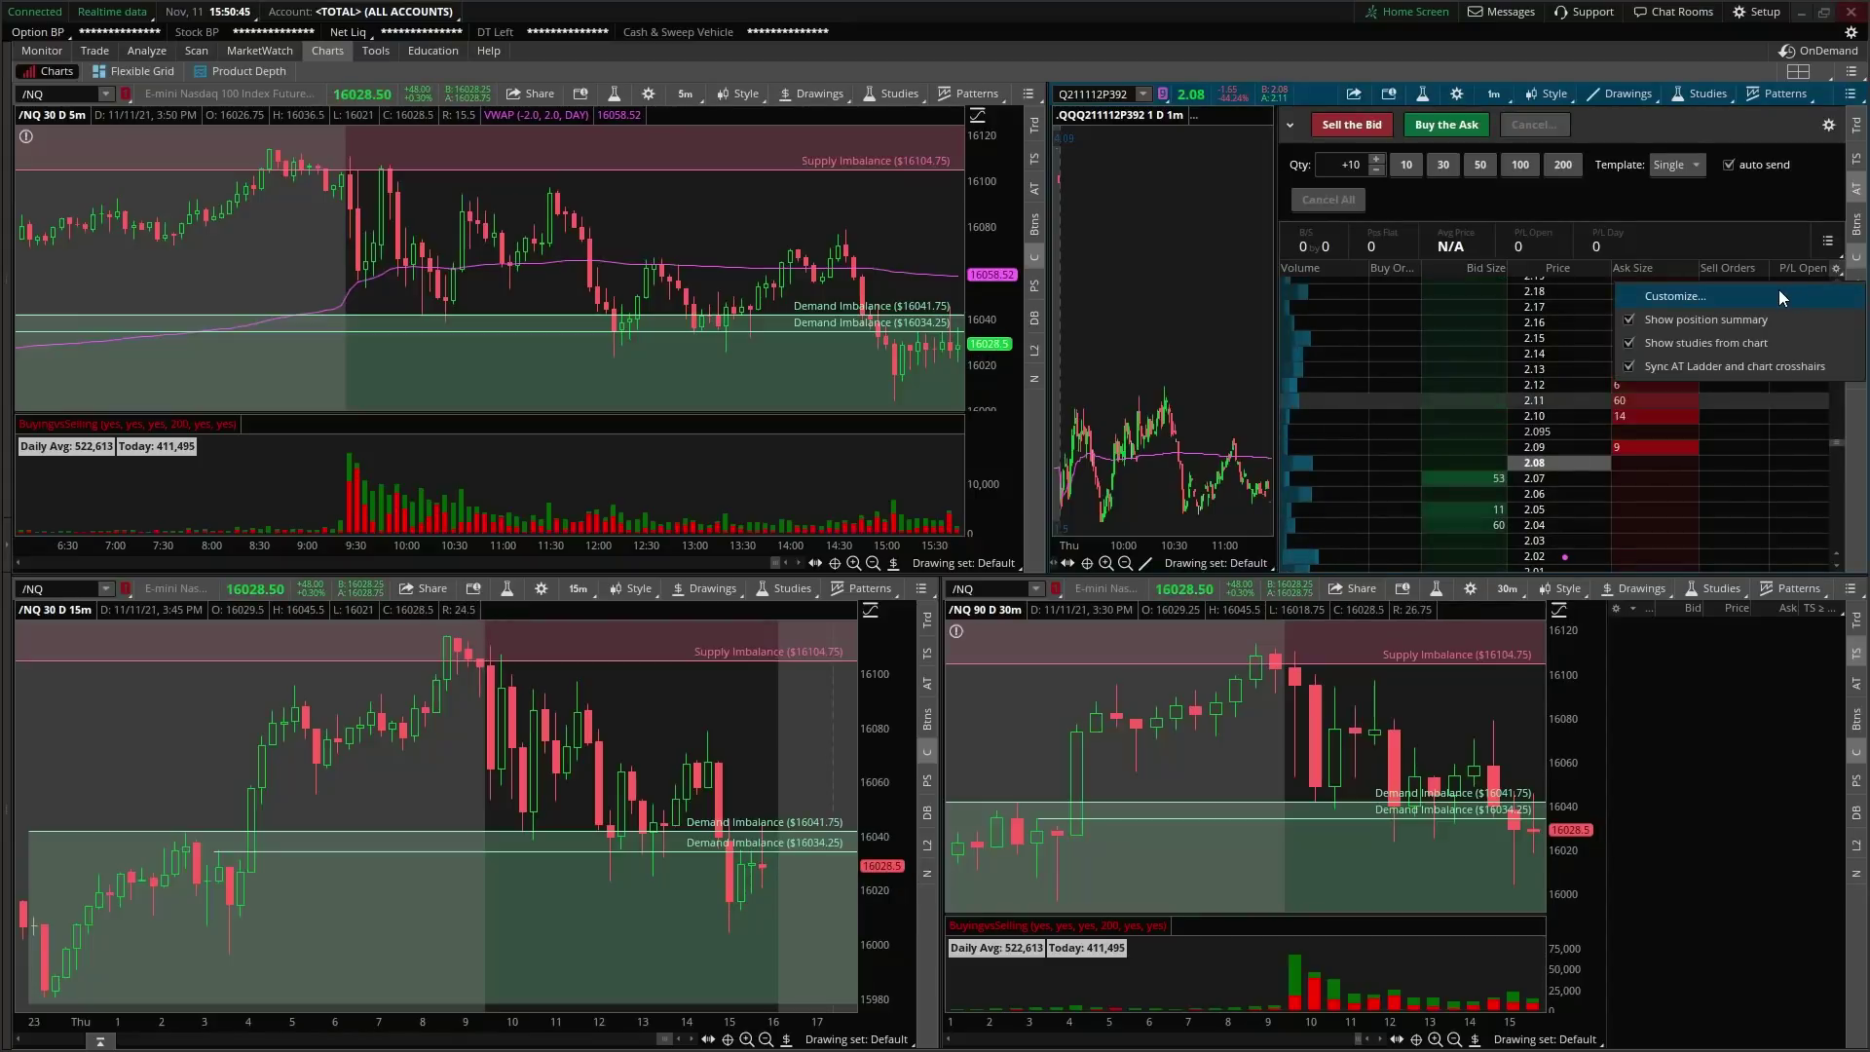
left_click(1781, 298)
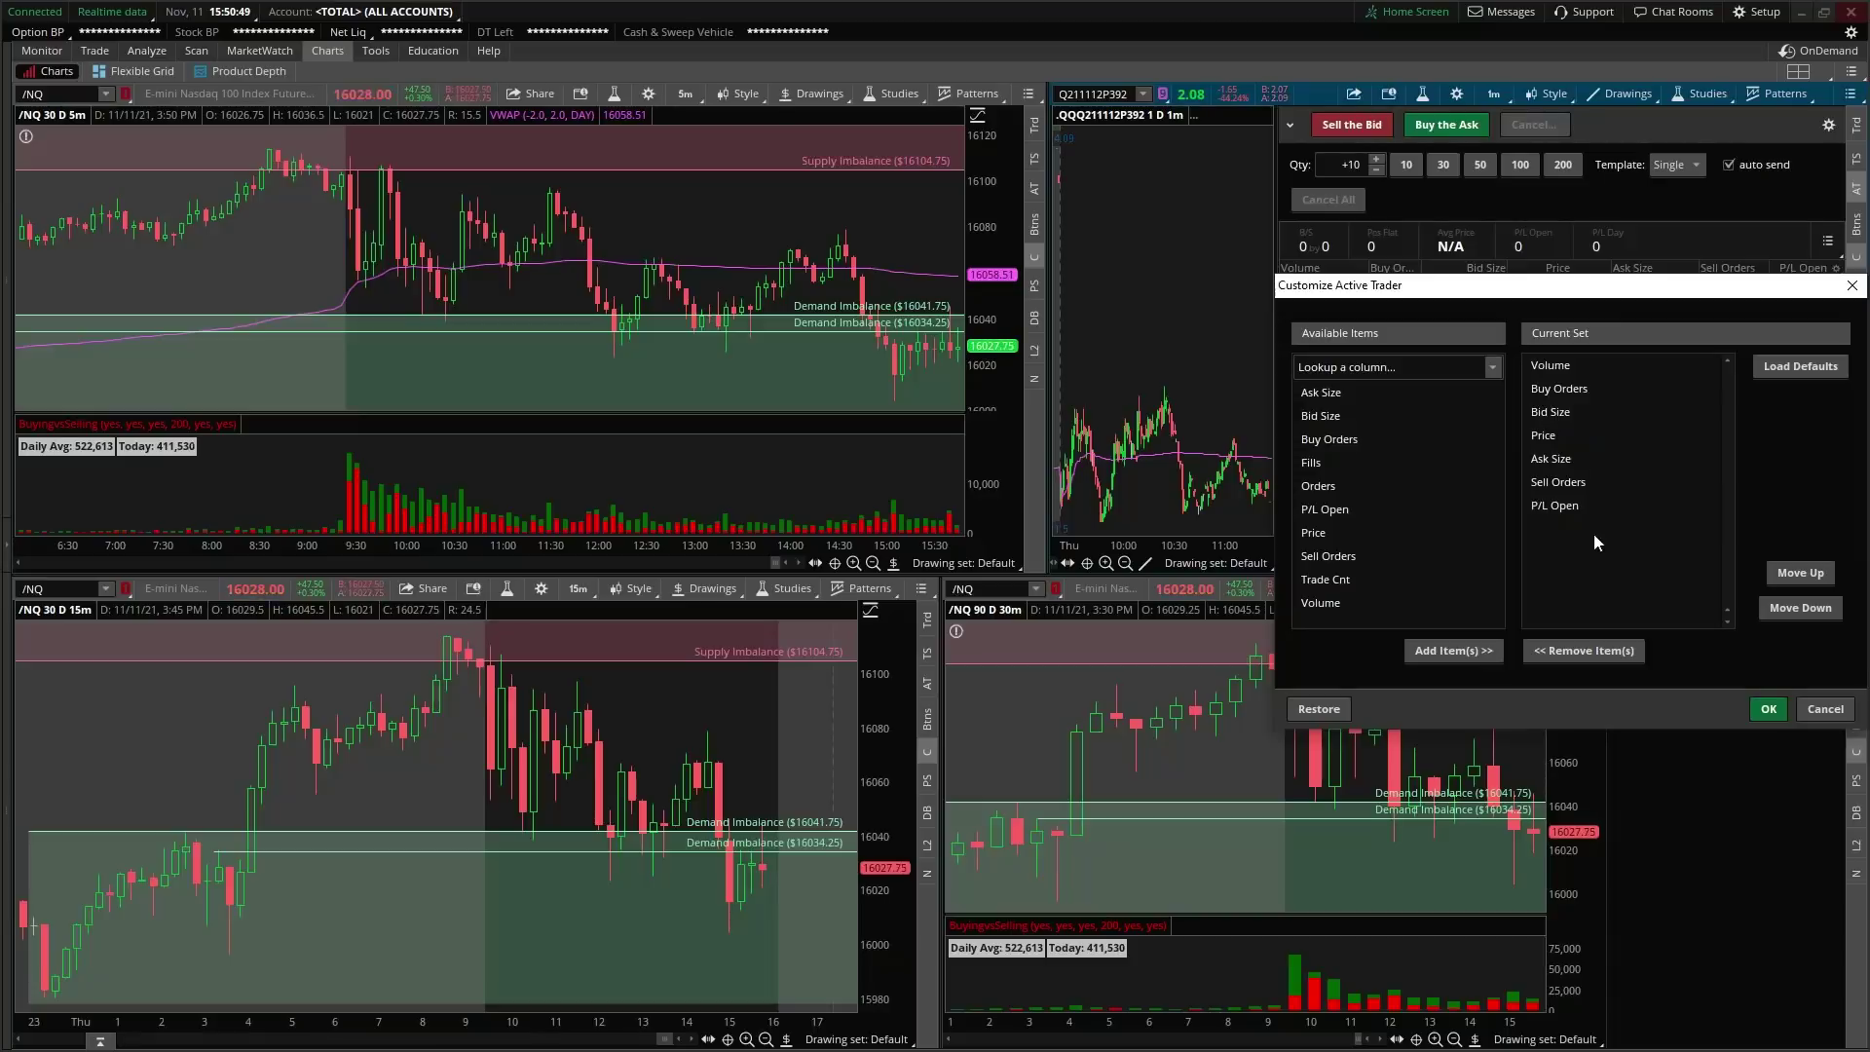
left_click(1826, 710)
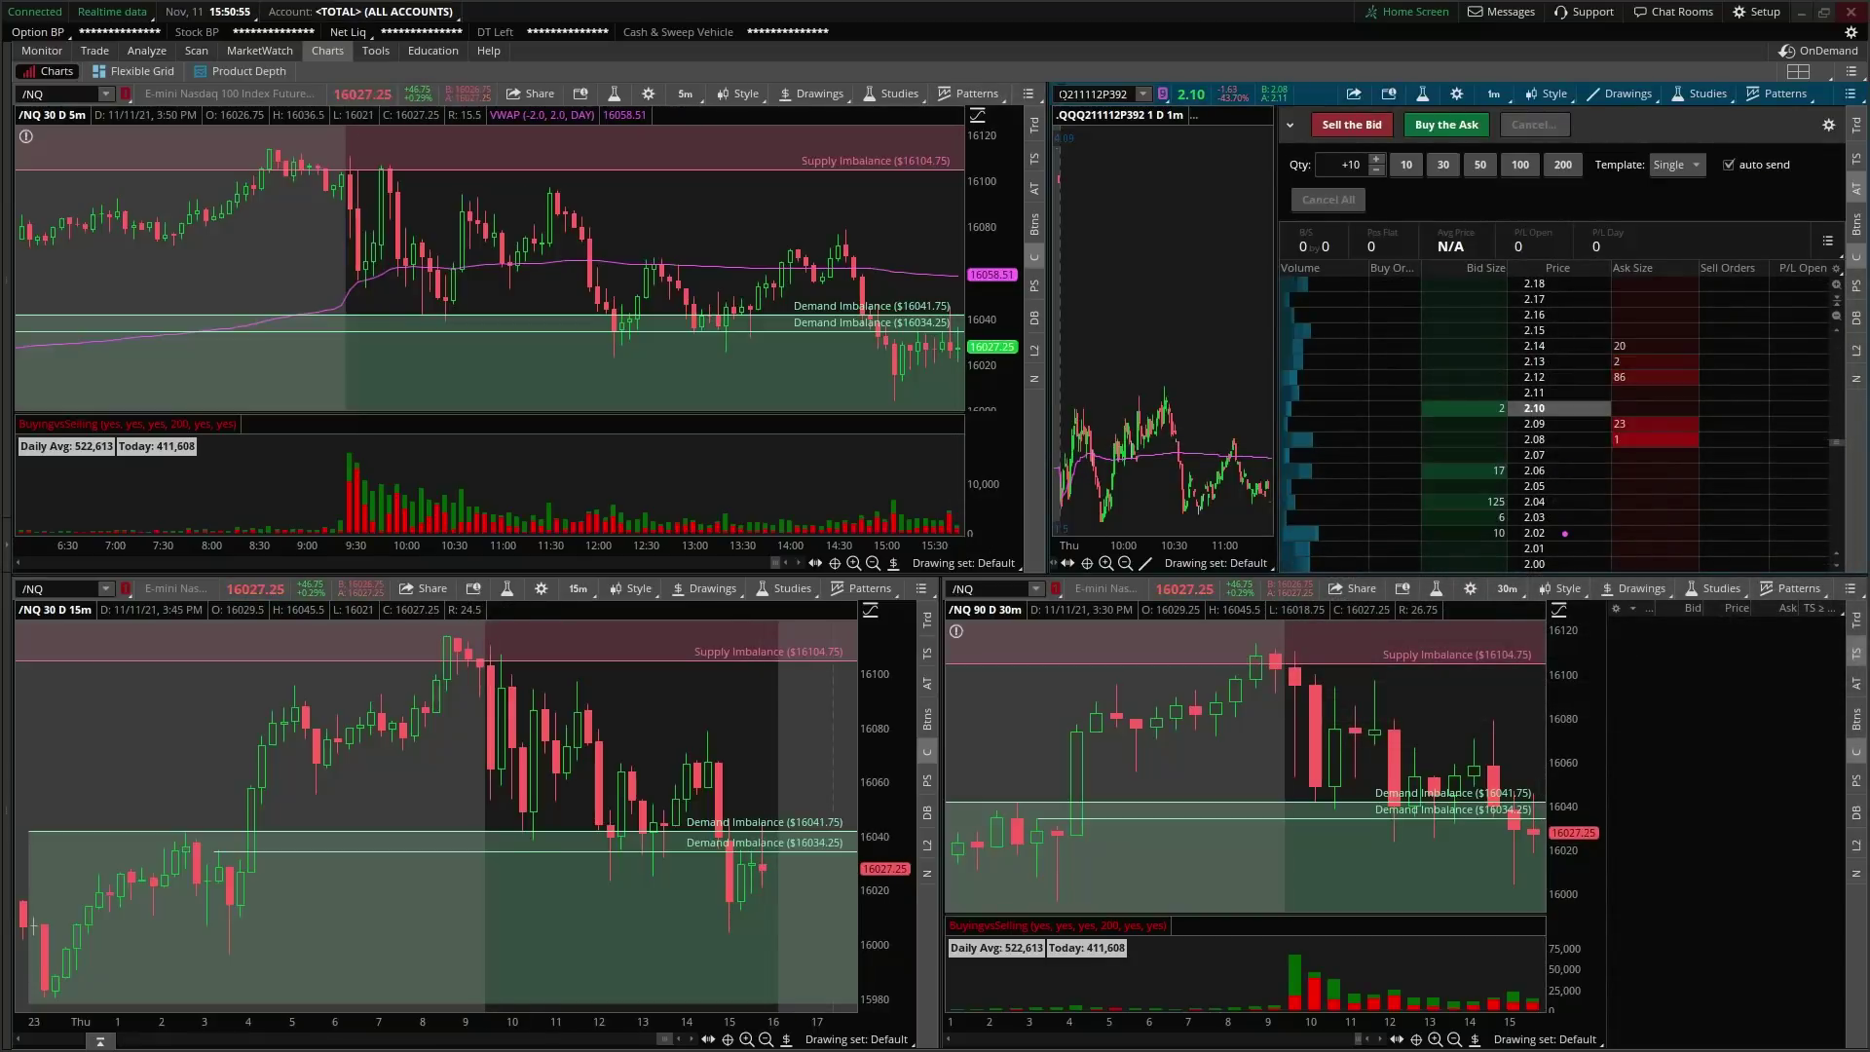
Step: Load AAPL into the Active Trader chart cell and examine its bid and ask sizes in the ladder
left_click(1090, 93)
type("AAPL")
key("Return")
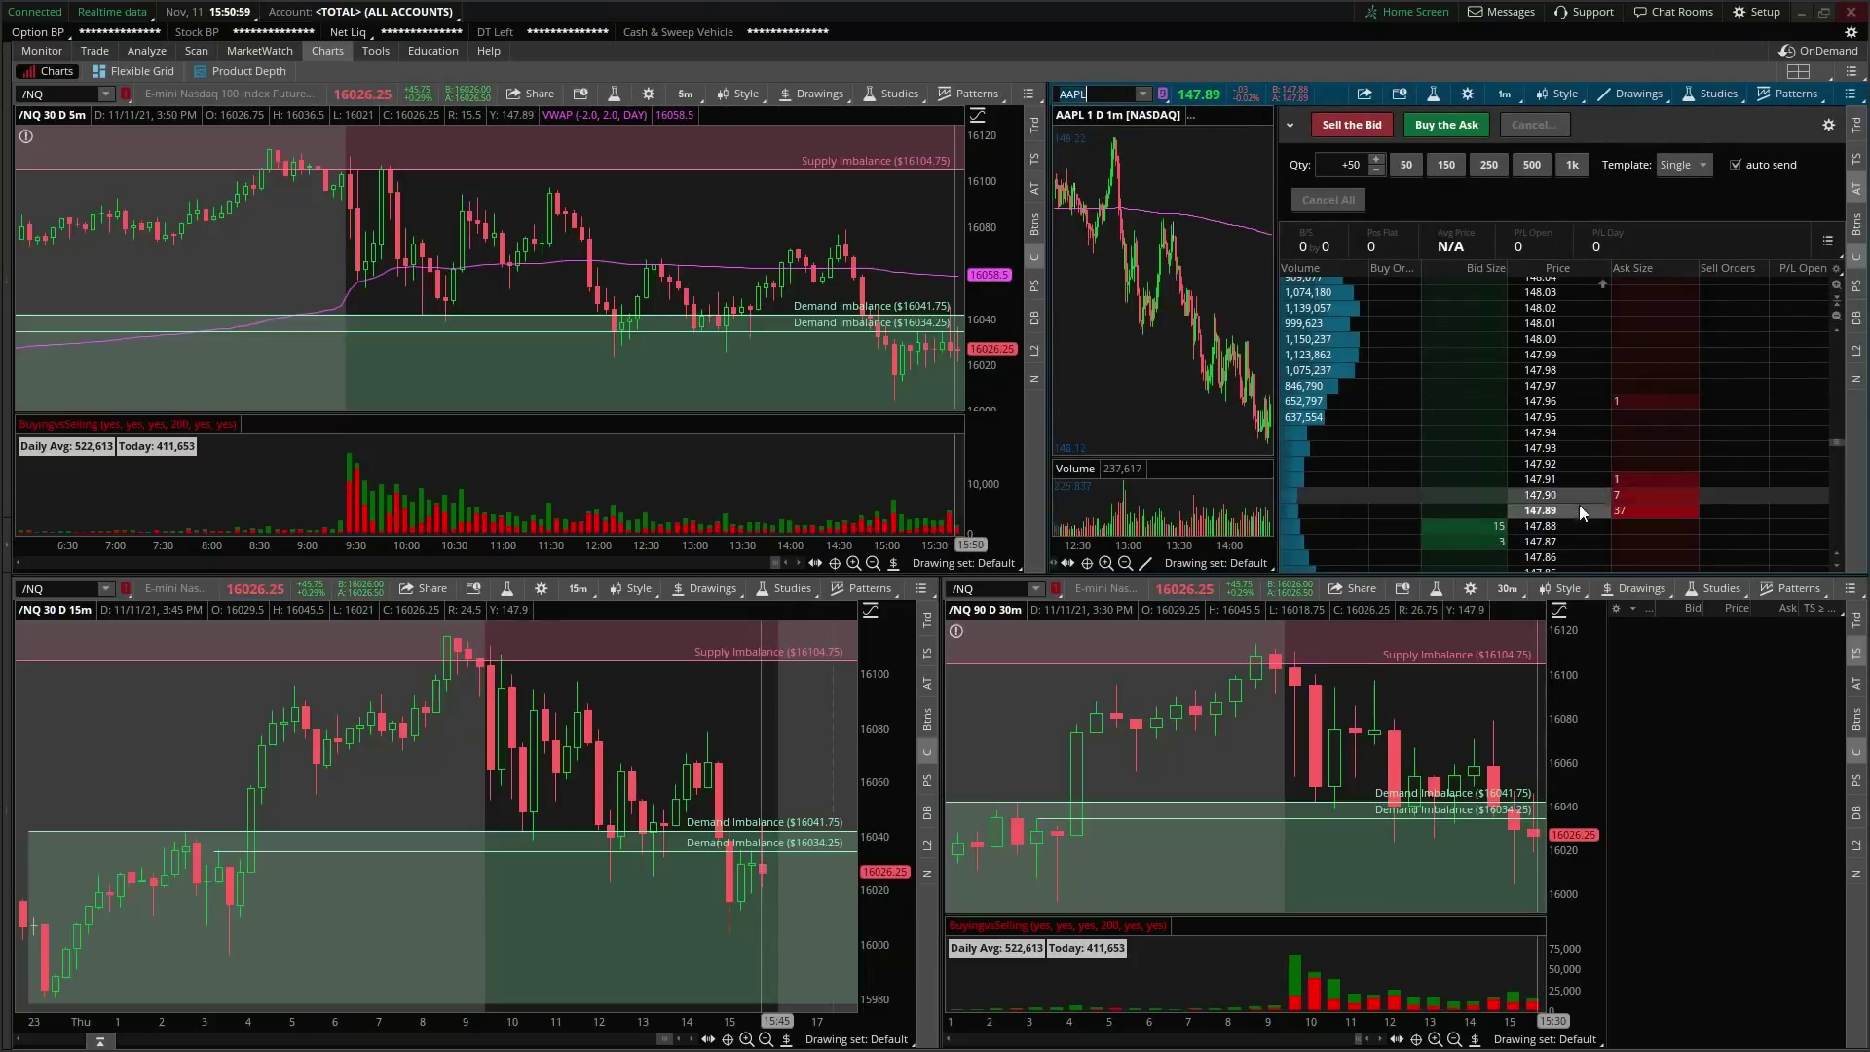
left_click(1493, 543)
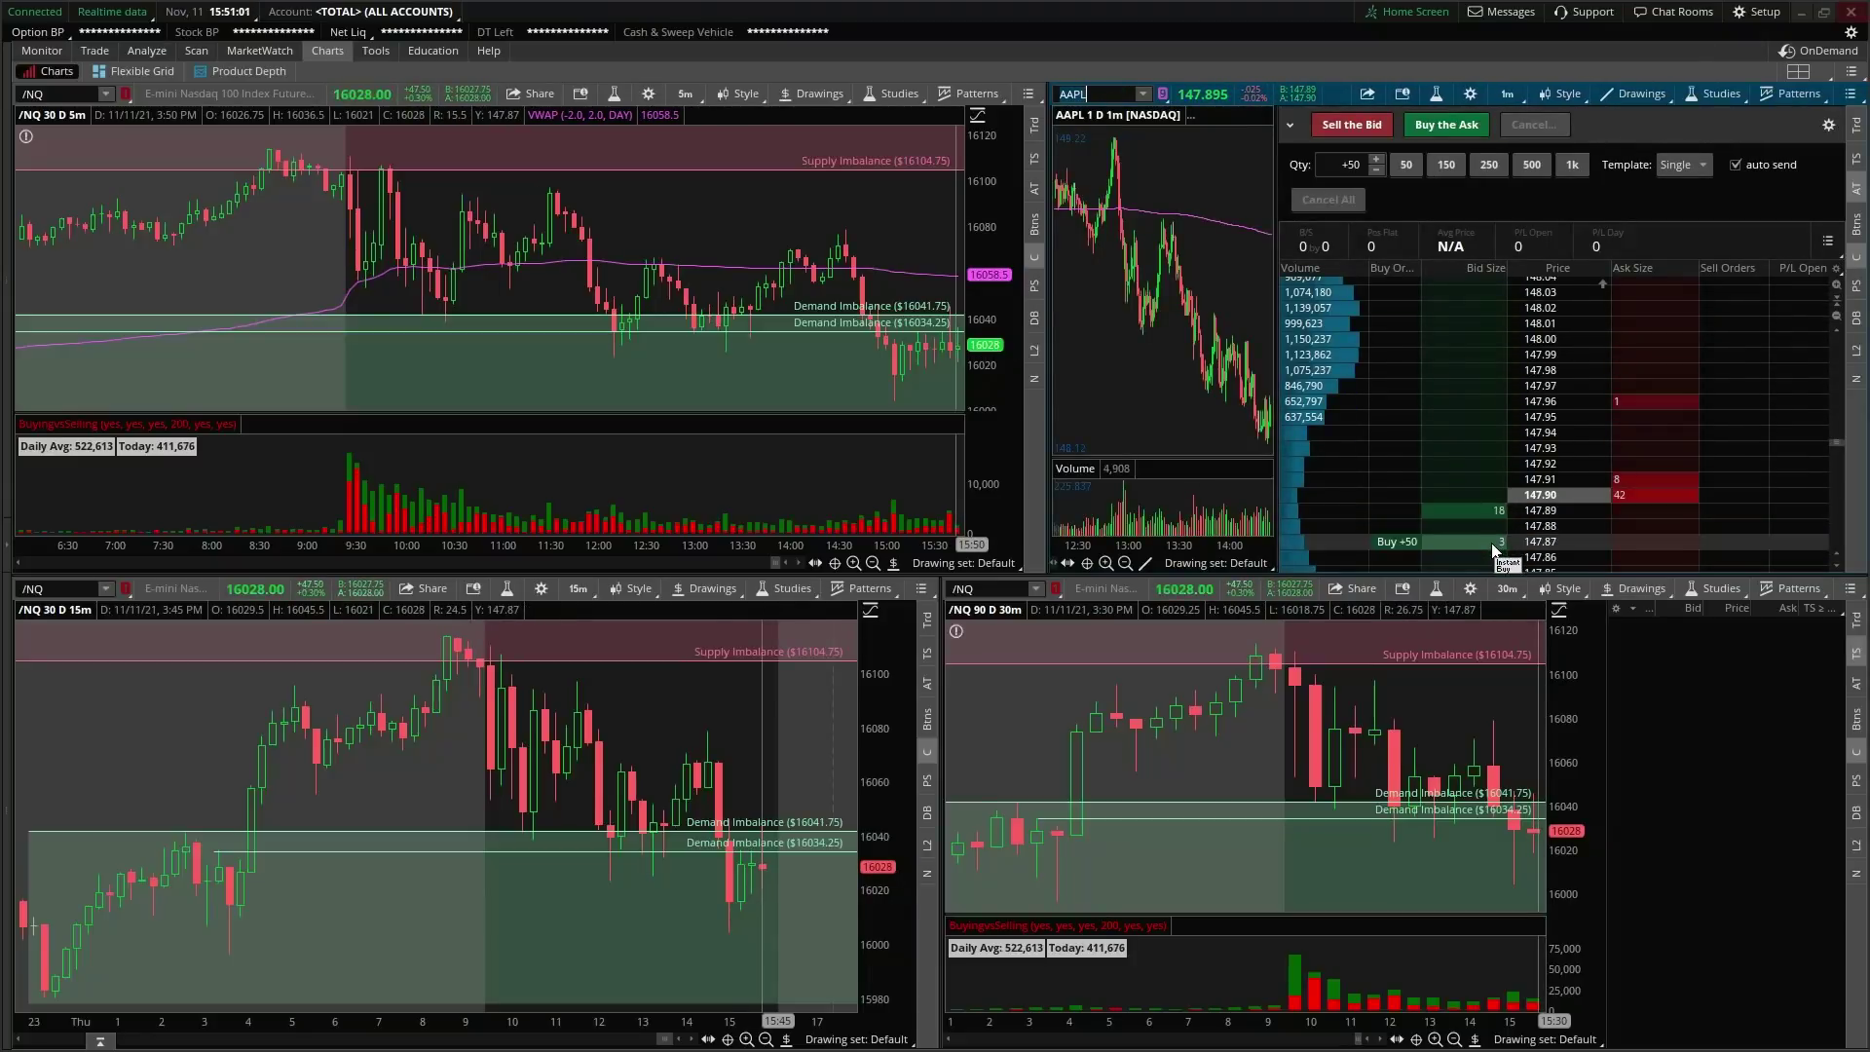
left_click(1658, 496)
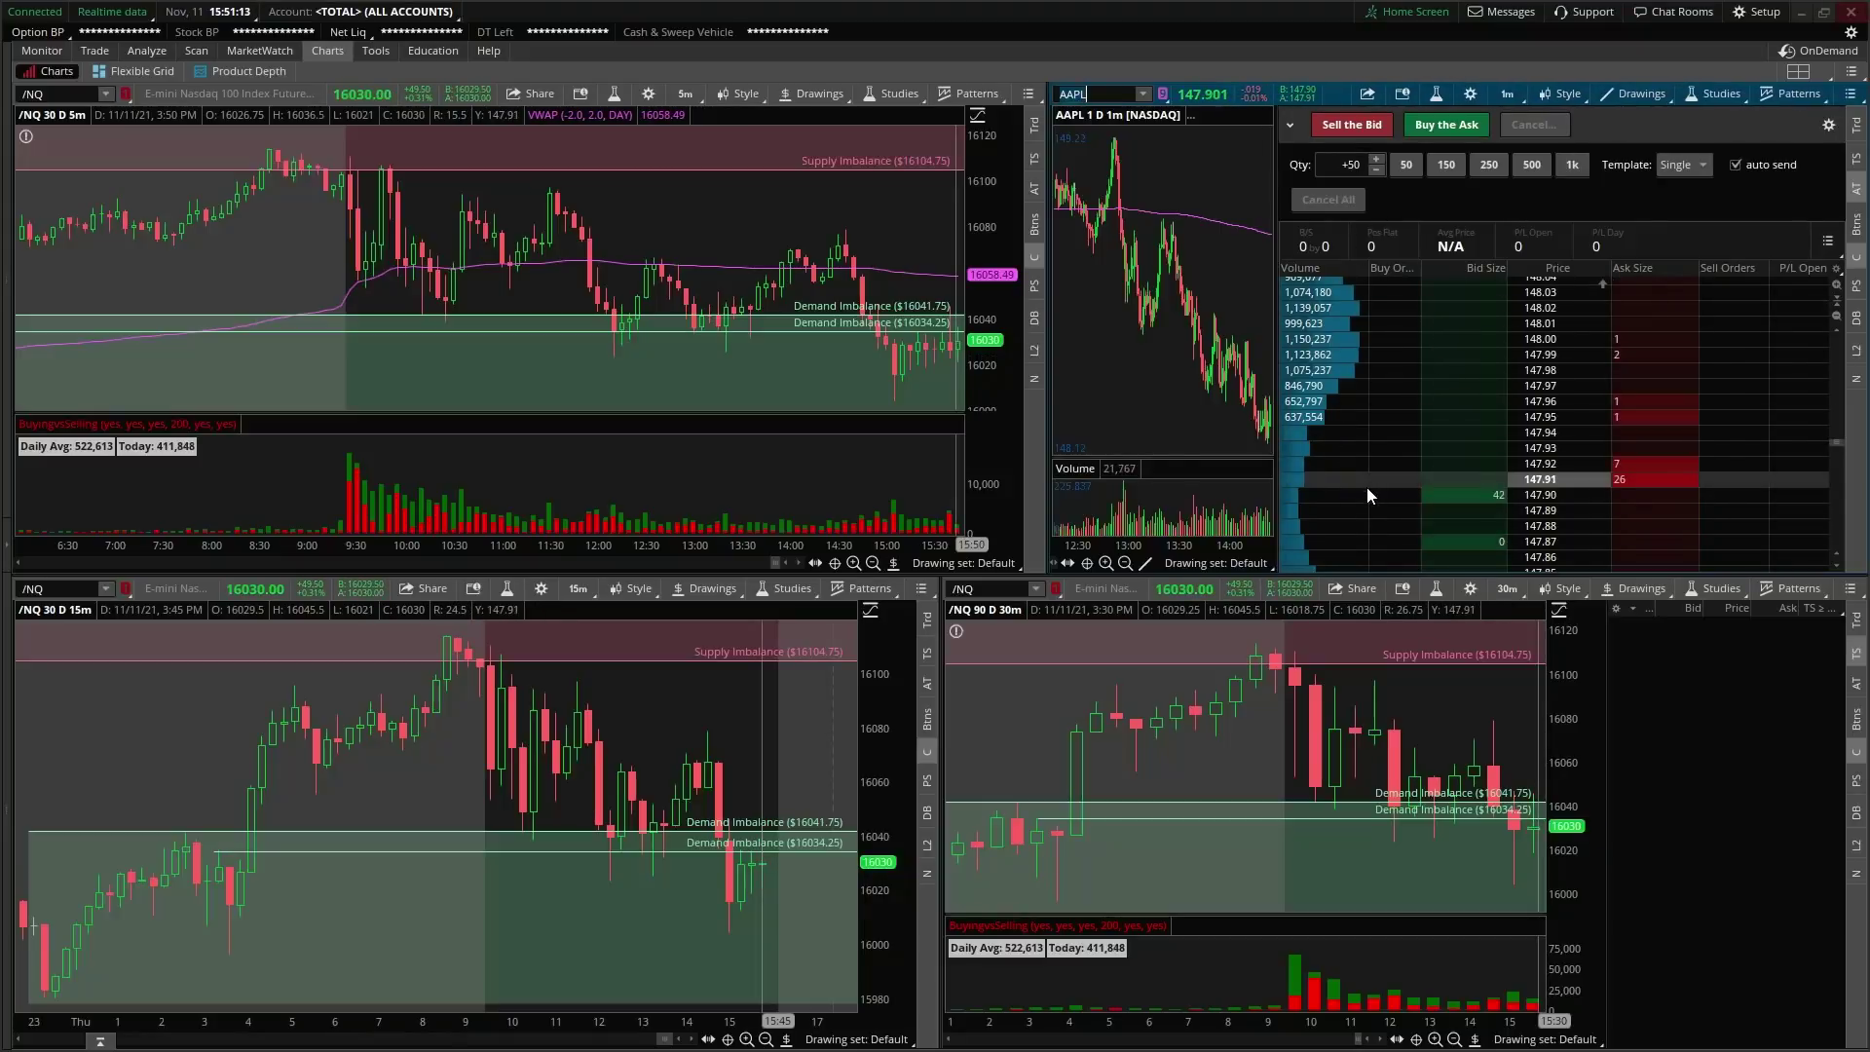
Step: Load the .QQQ211112P392 option back into the Active Trader chart cell and maximize that cell
type(".QQQ211112P392")
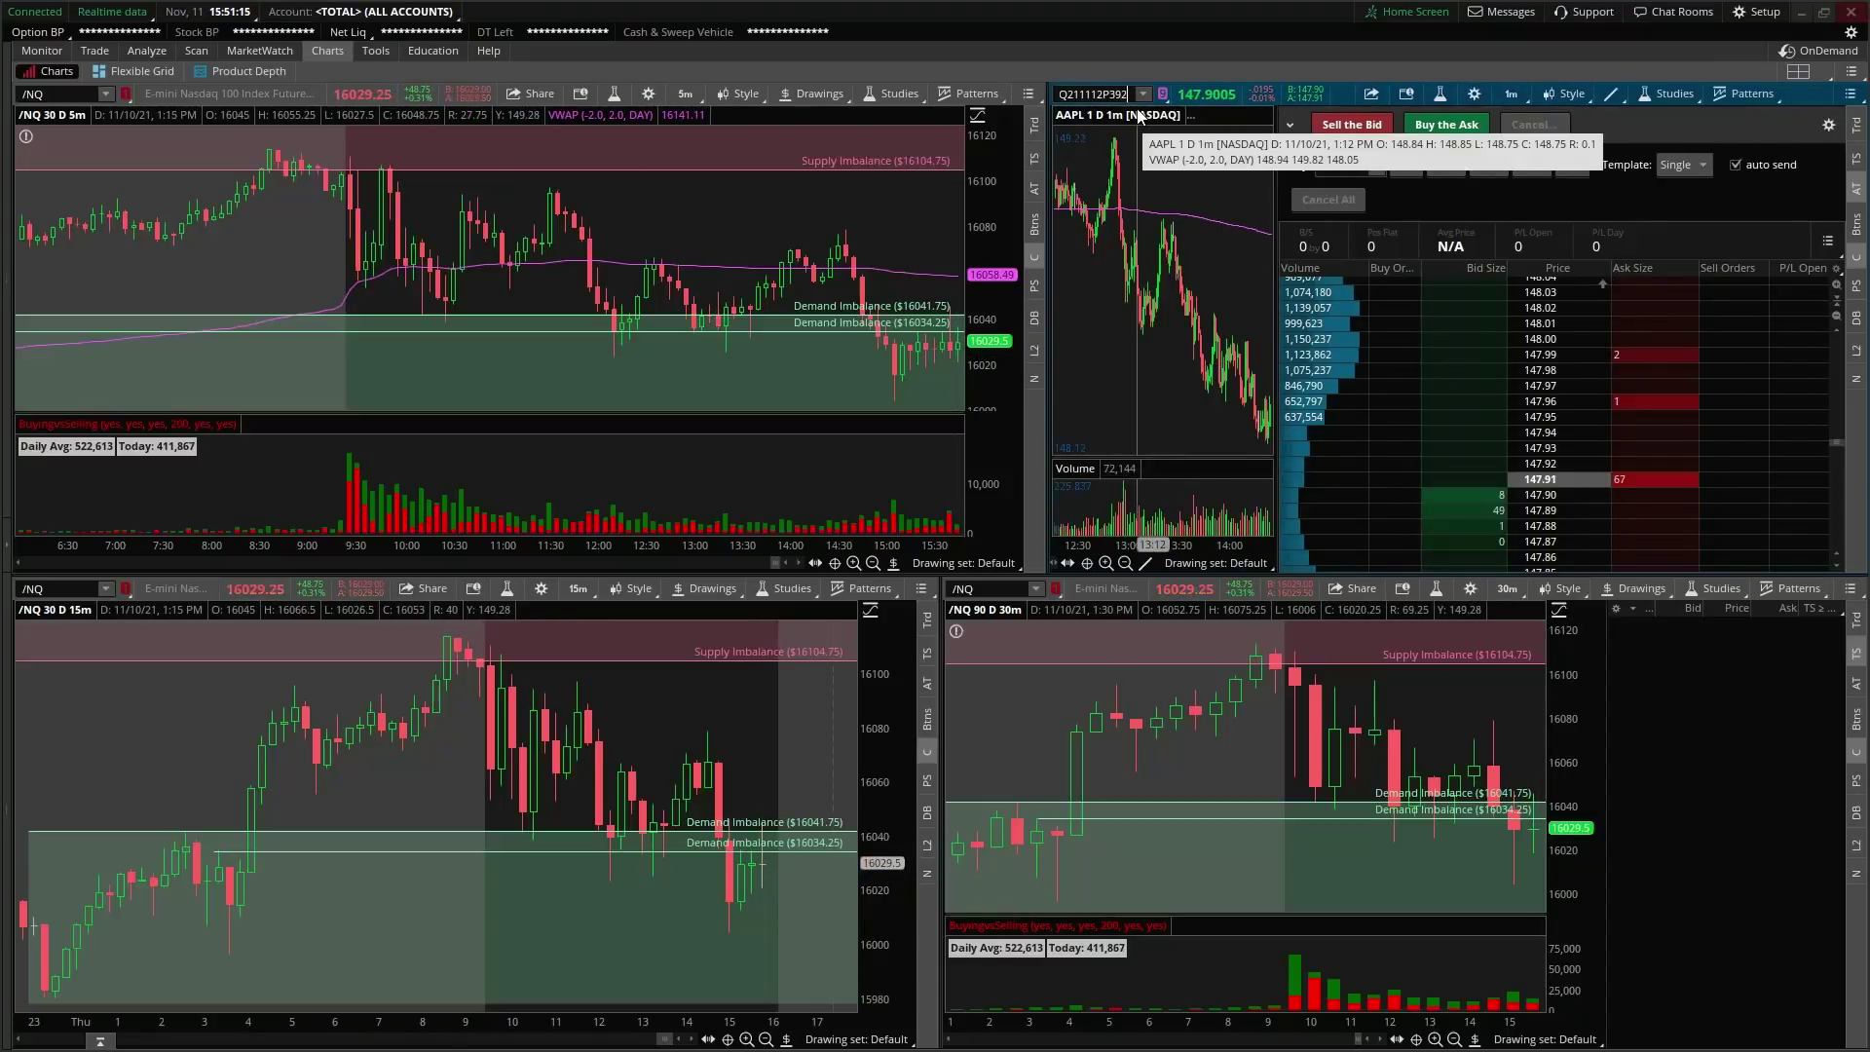
key("Return")
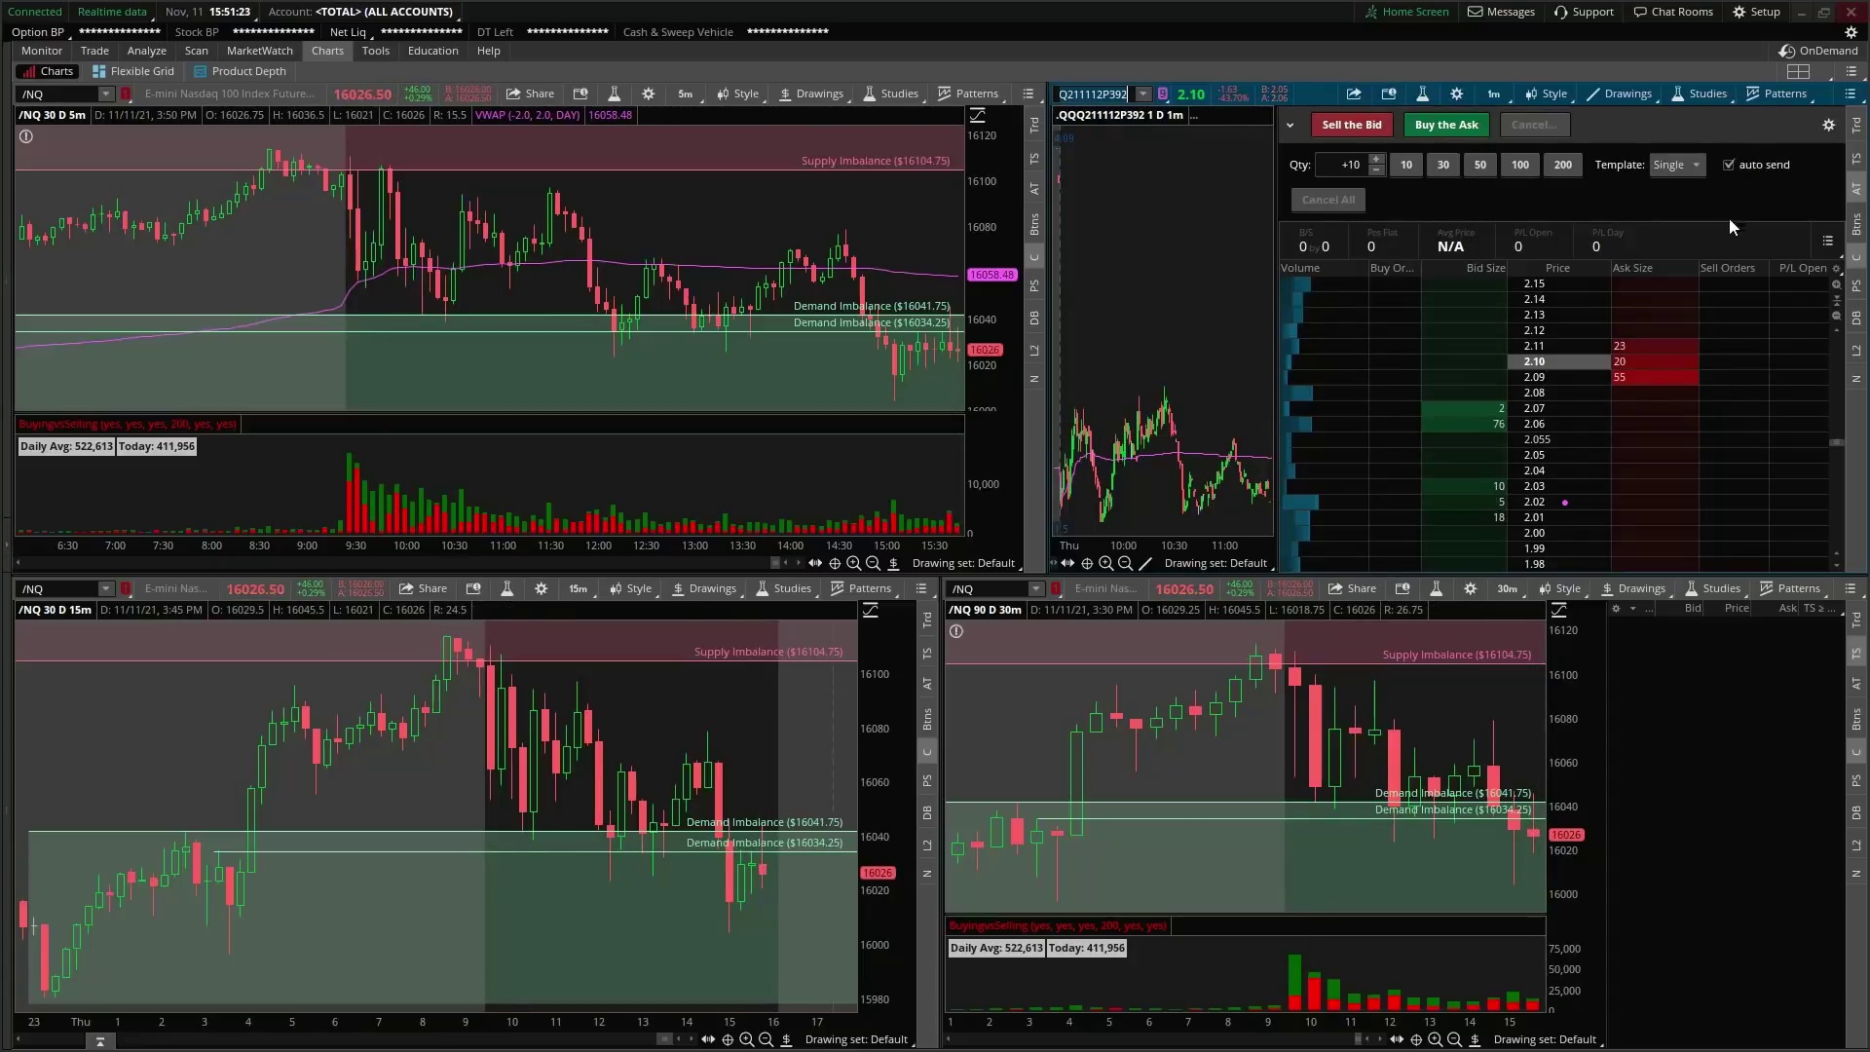
right_click(1212, 313)
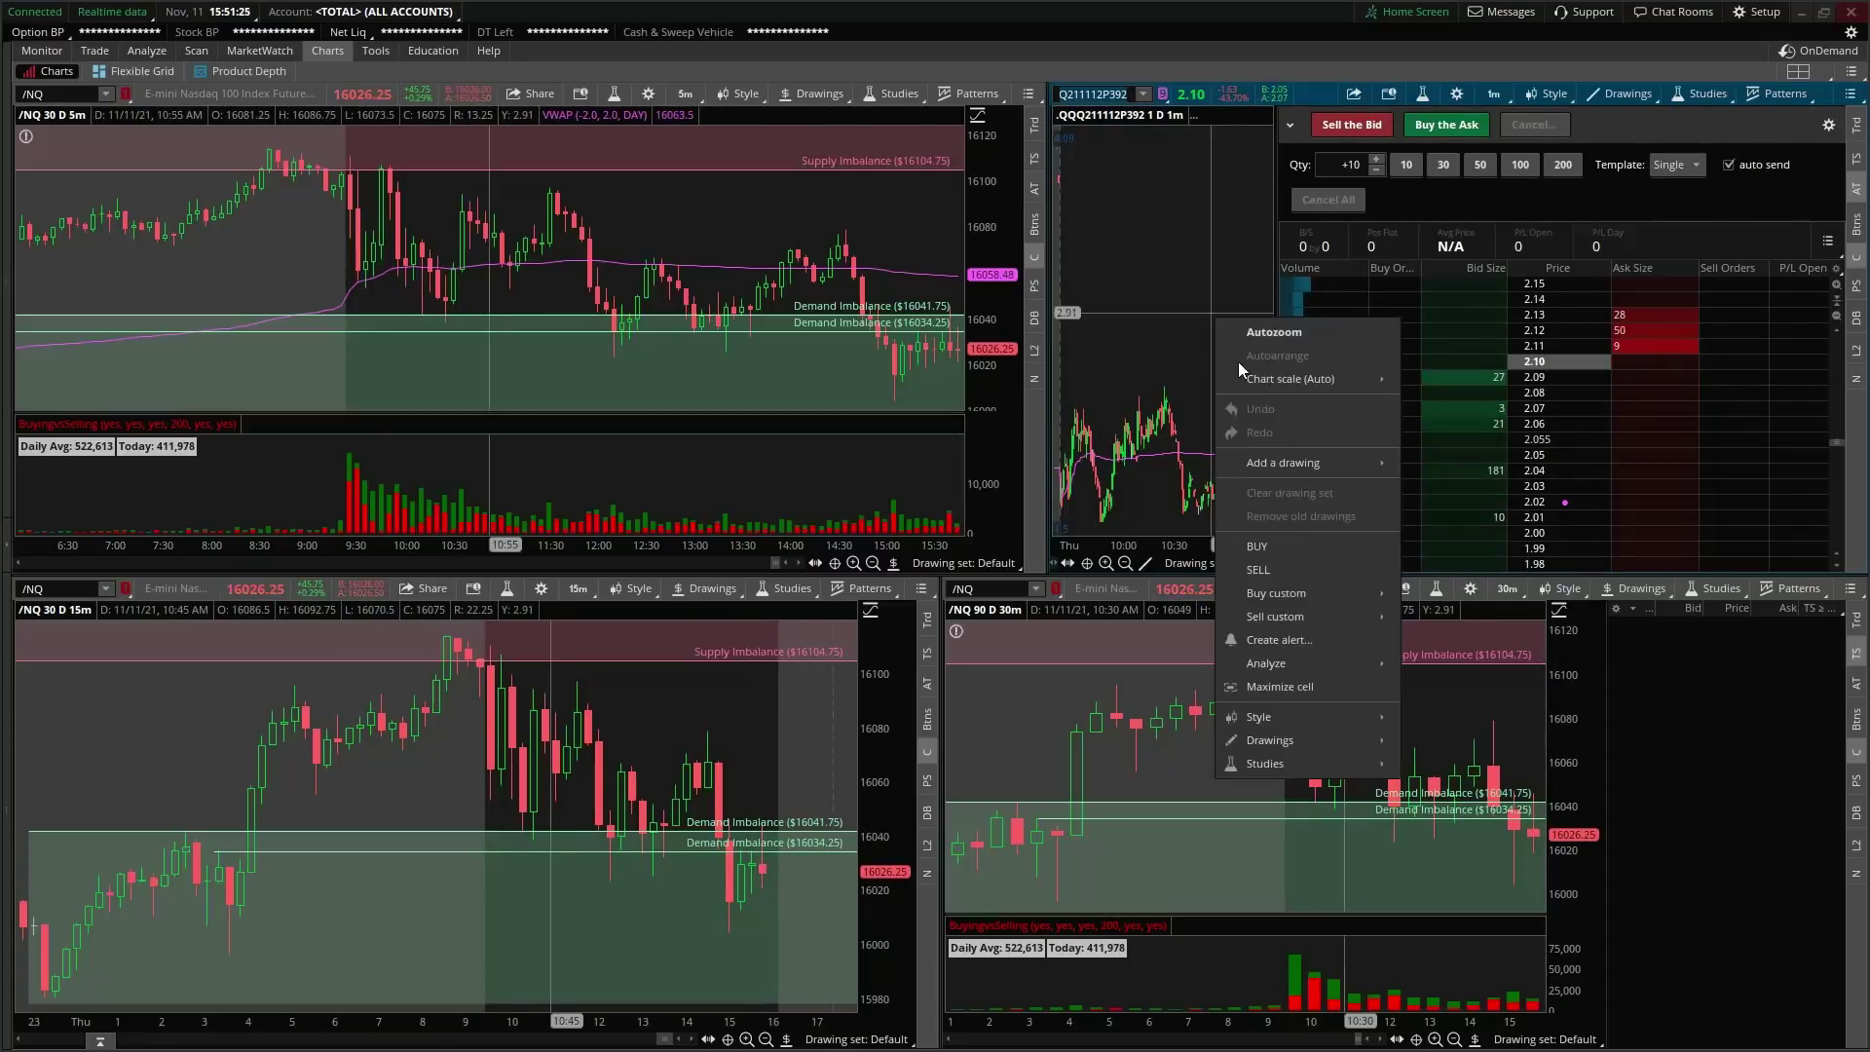
left_click(1280, 686)
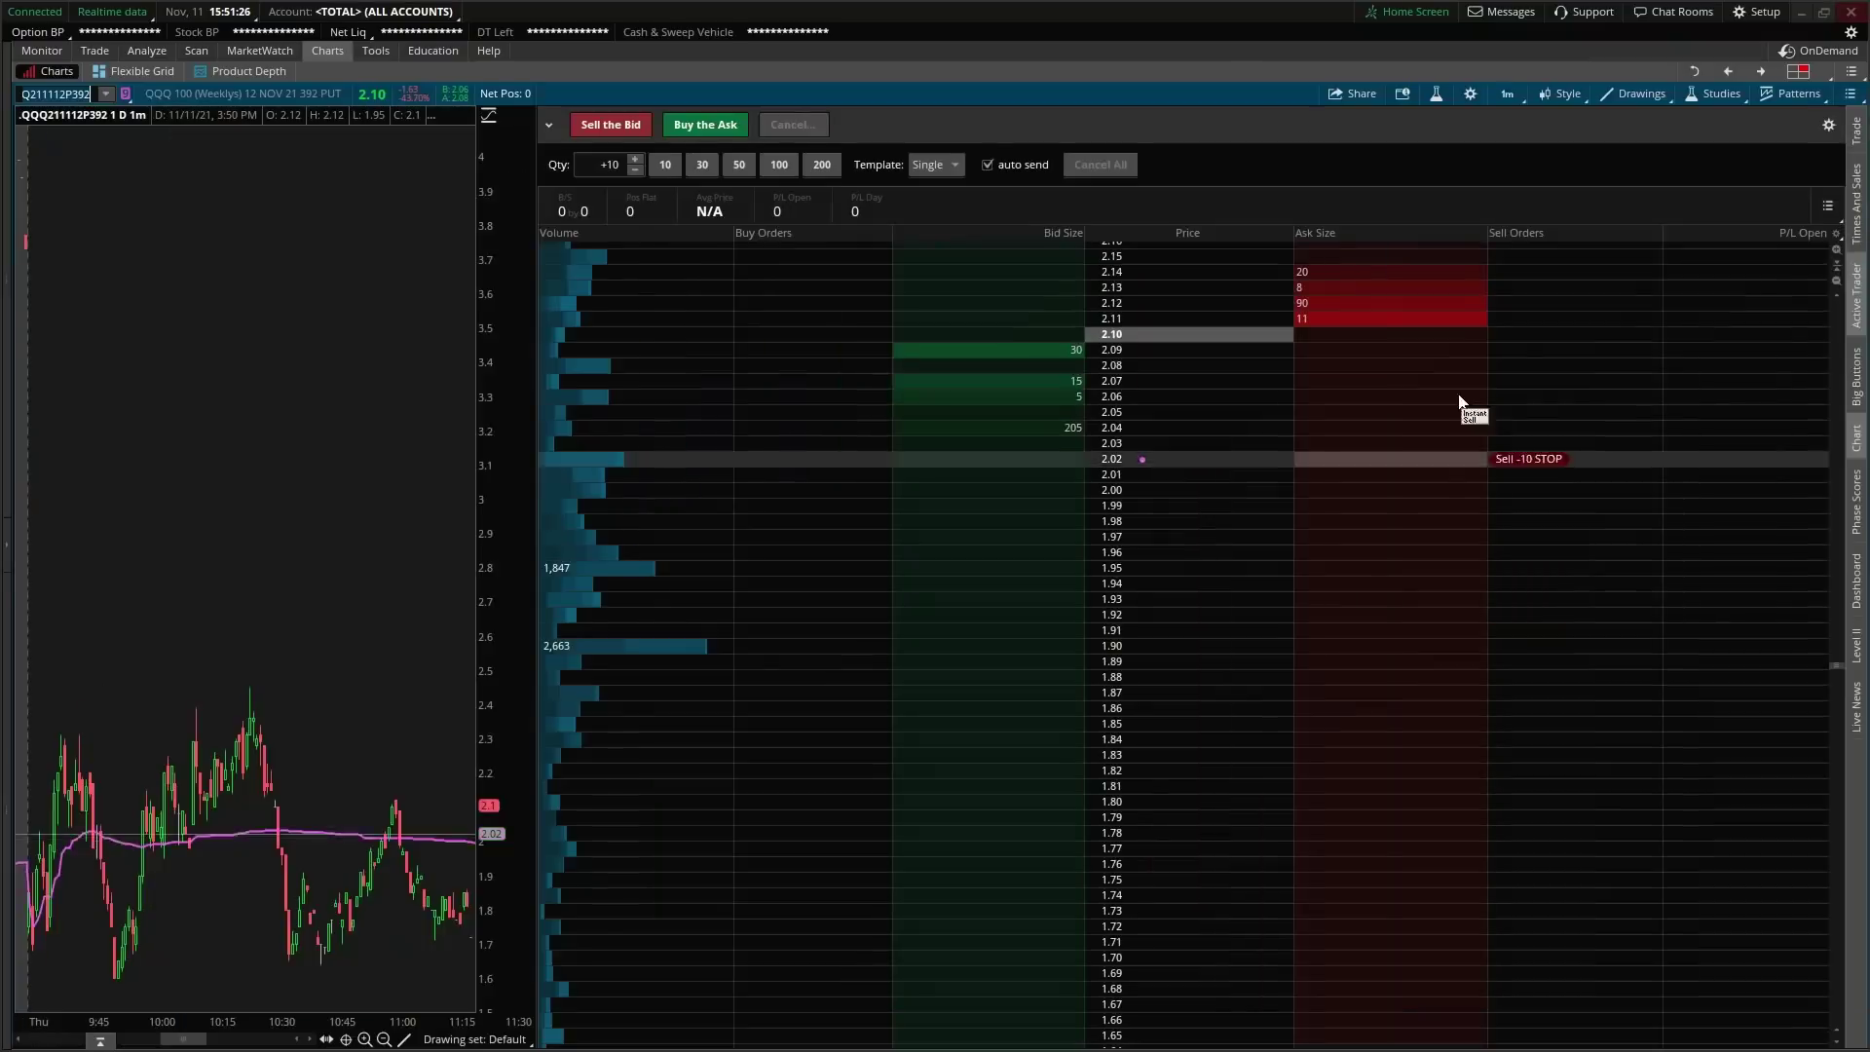
Step: Review the Active Trader's order button customization without changing it, and restore the multi-chart grid
left_click(1828, 126)
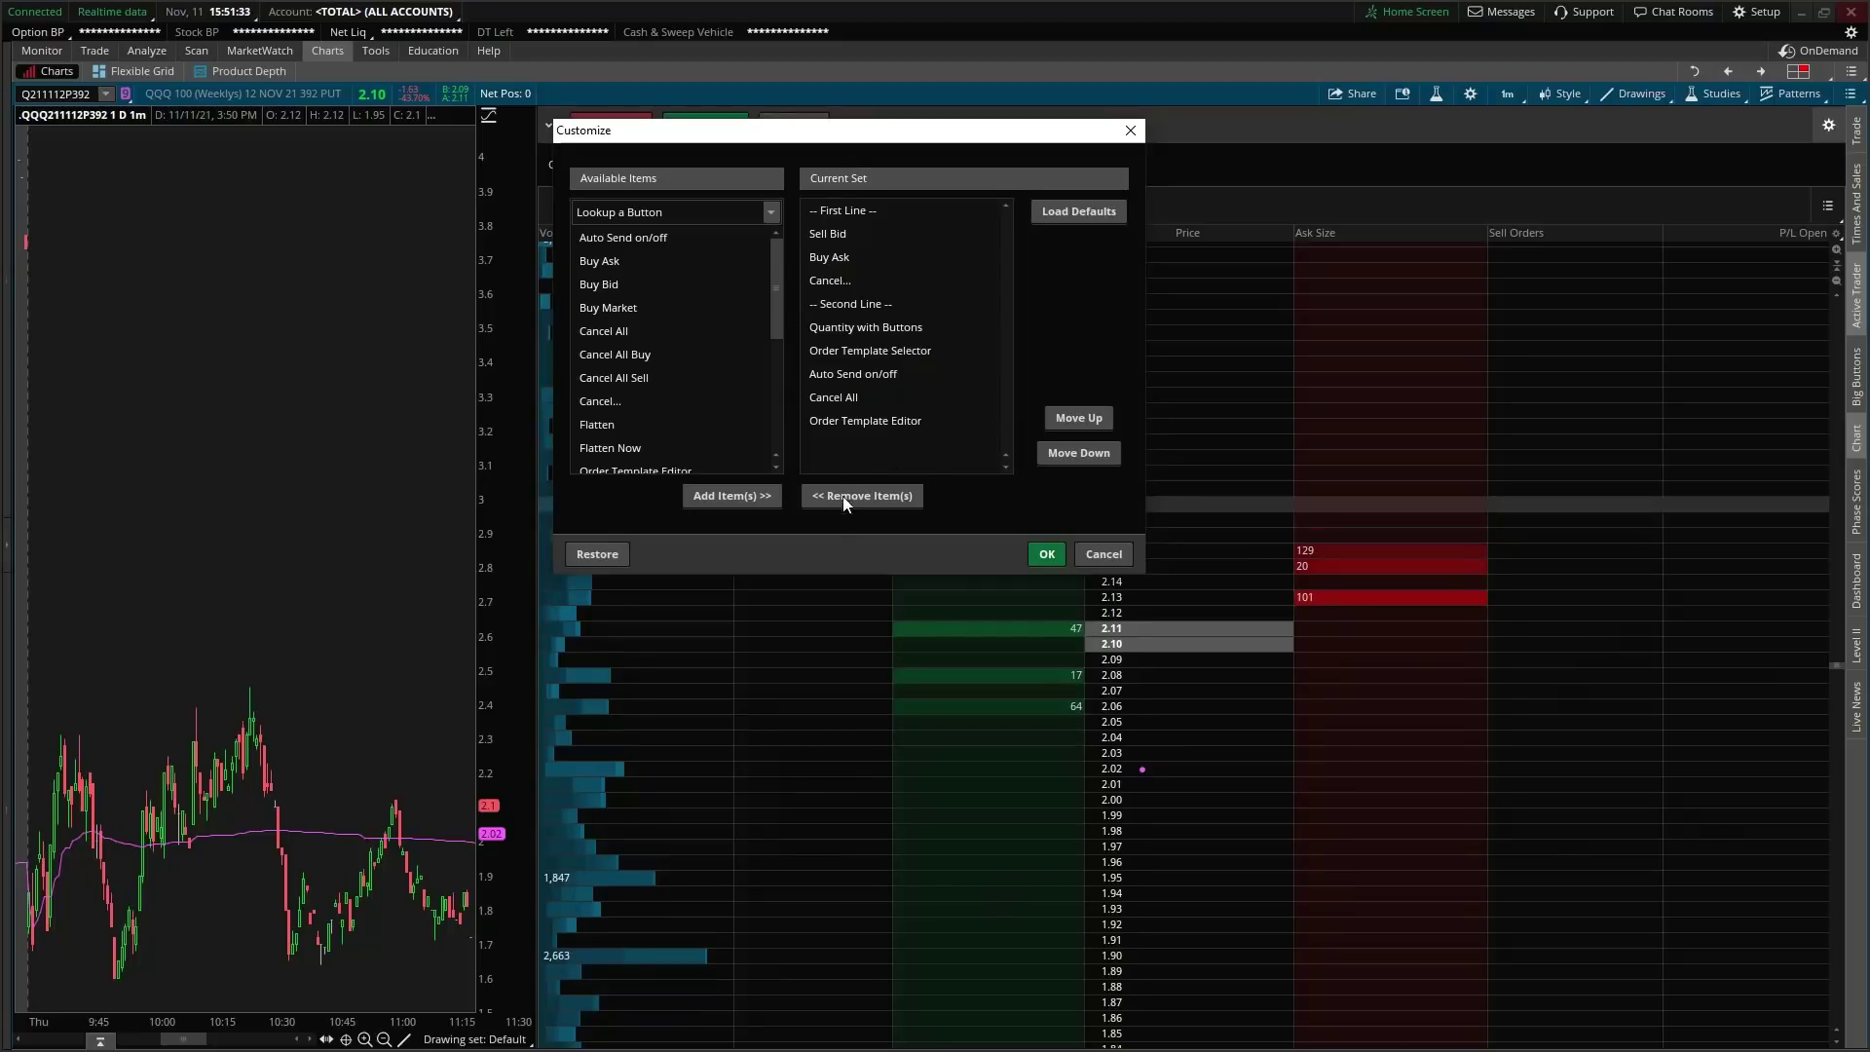
left_click(1096, 553)
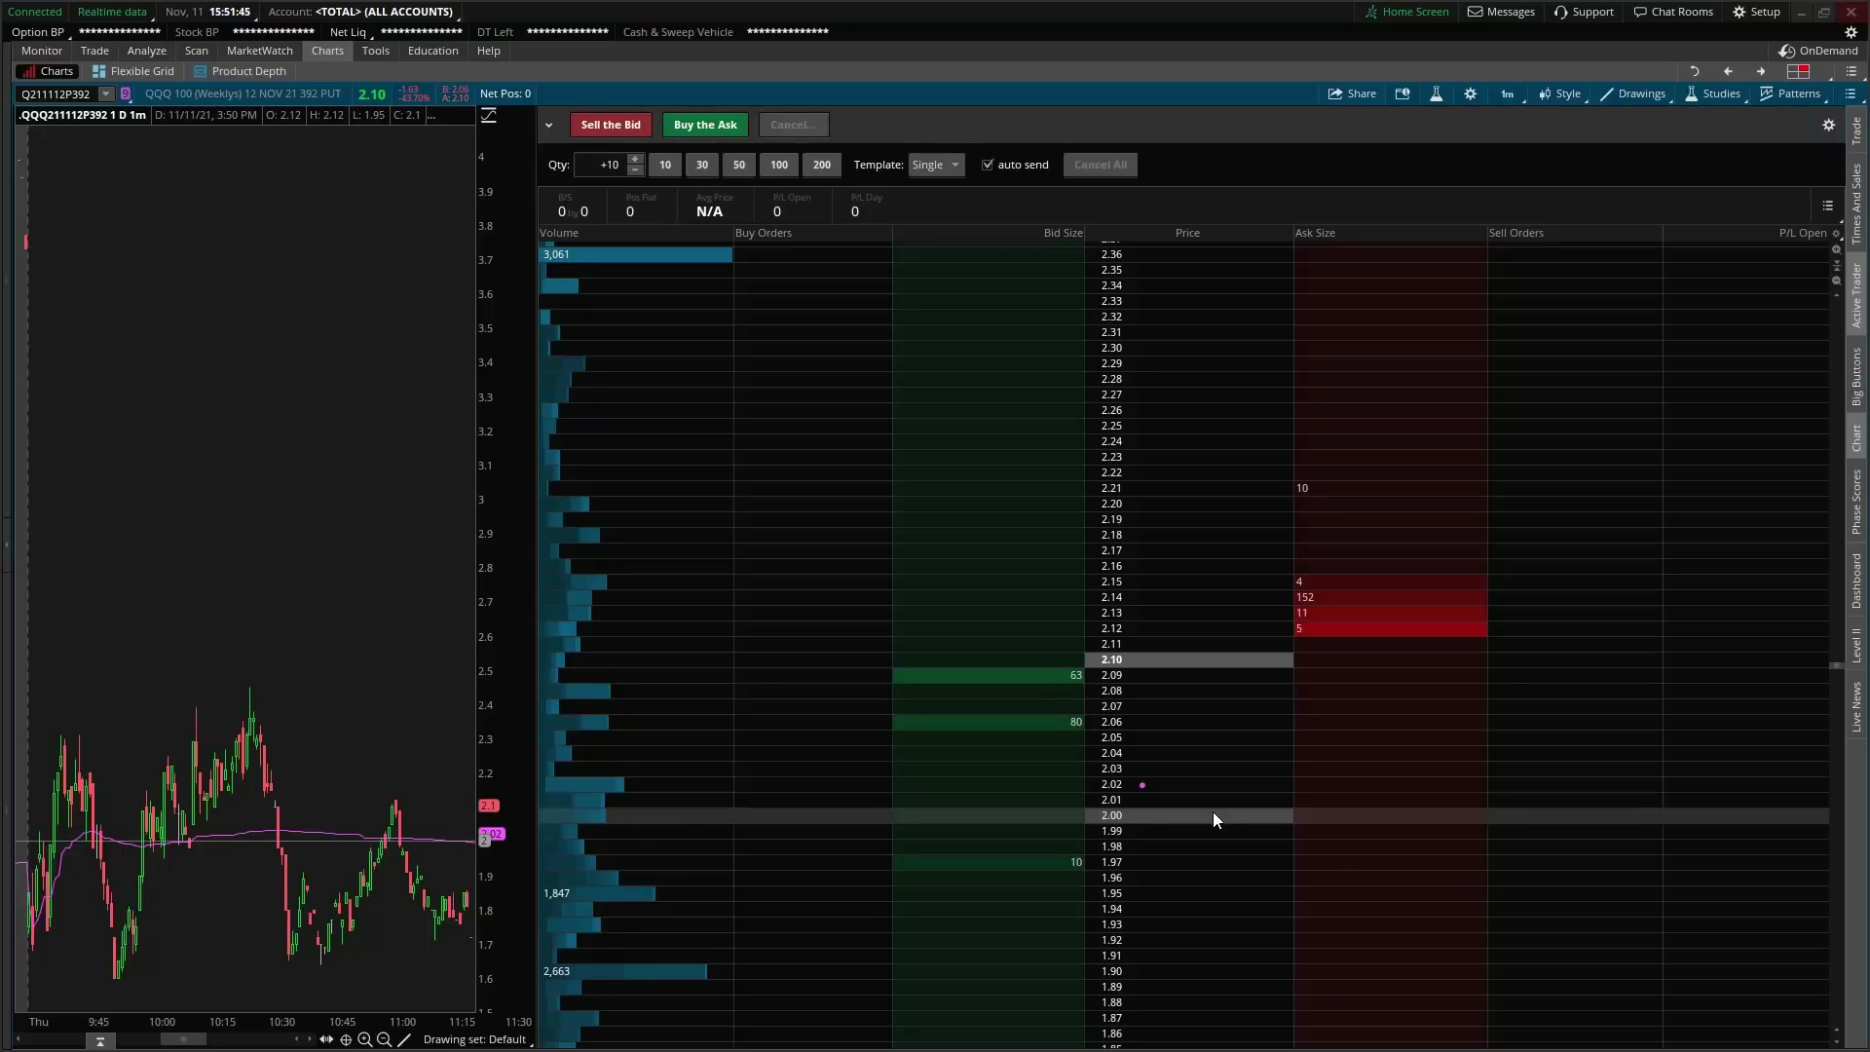
left_click(1306, 273)
left_click_drag(1306, 282, 1319, 336)
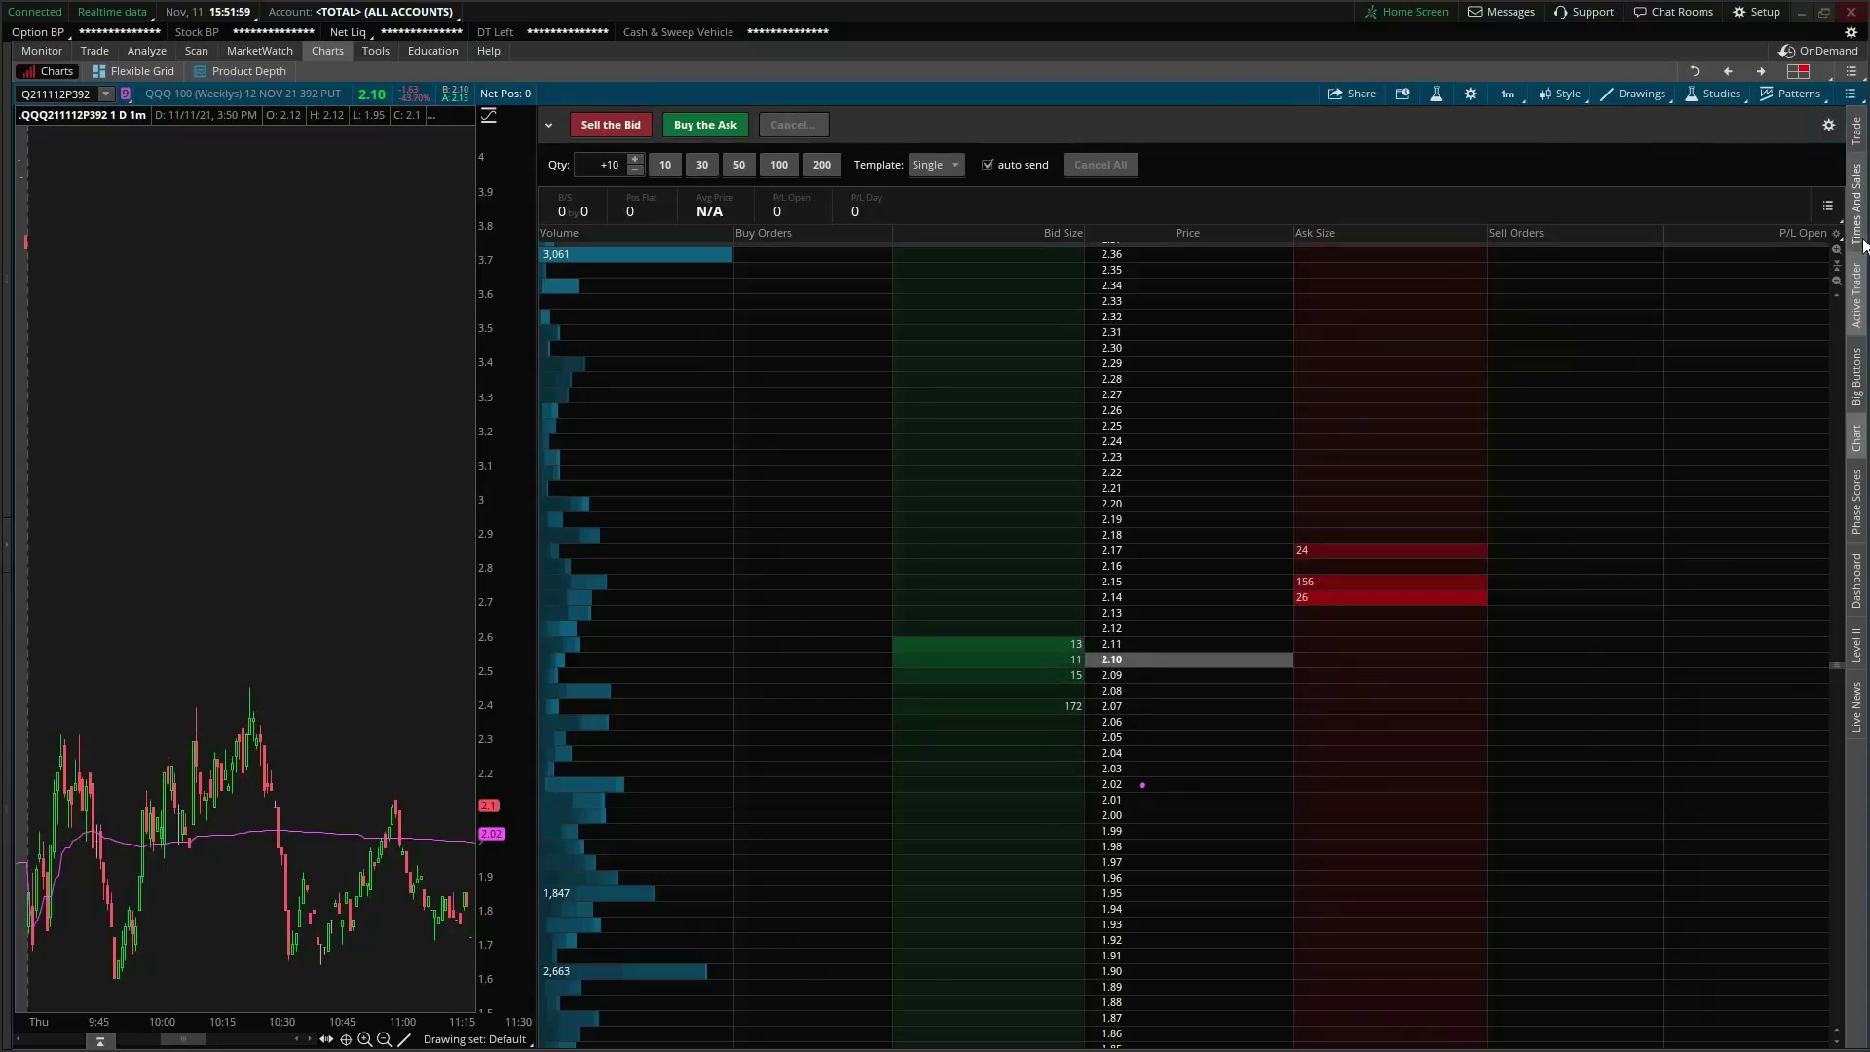
left_click(1697, 76)
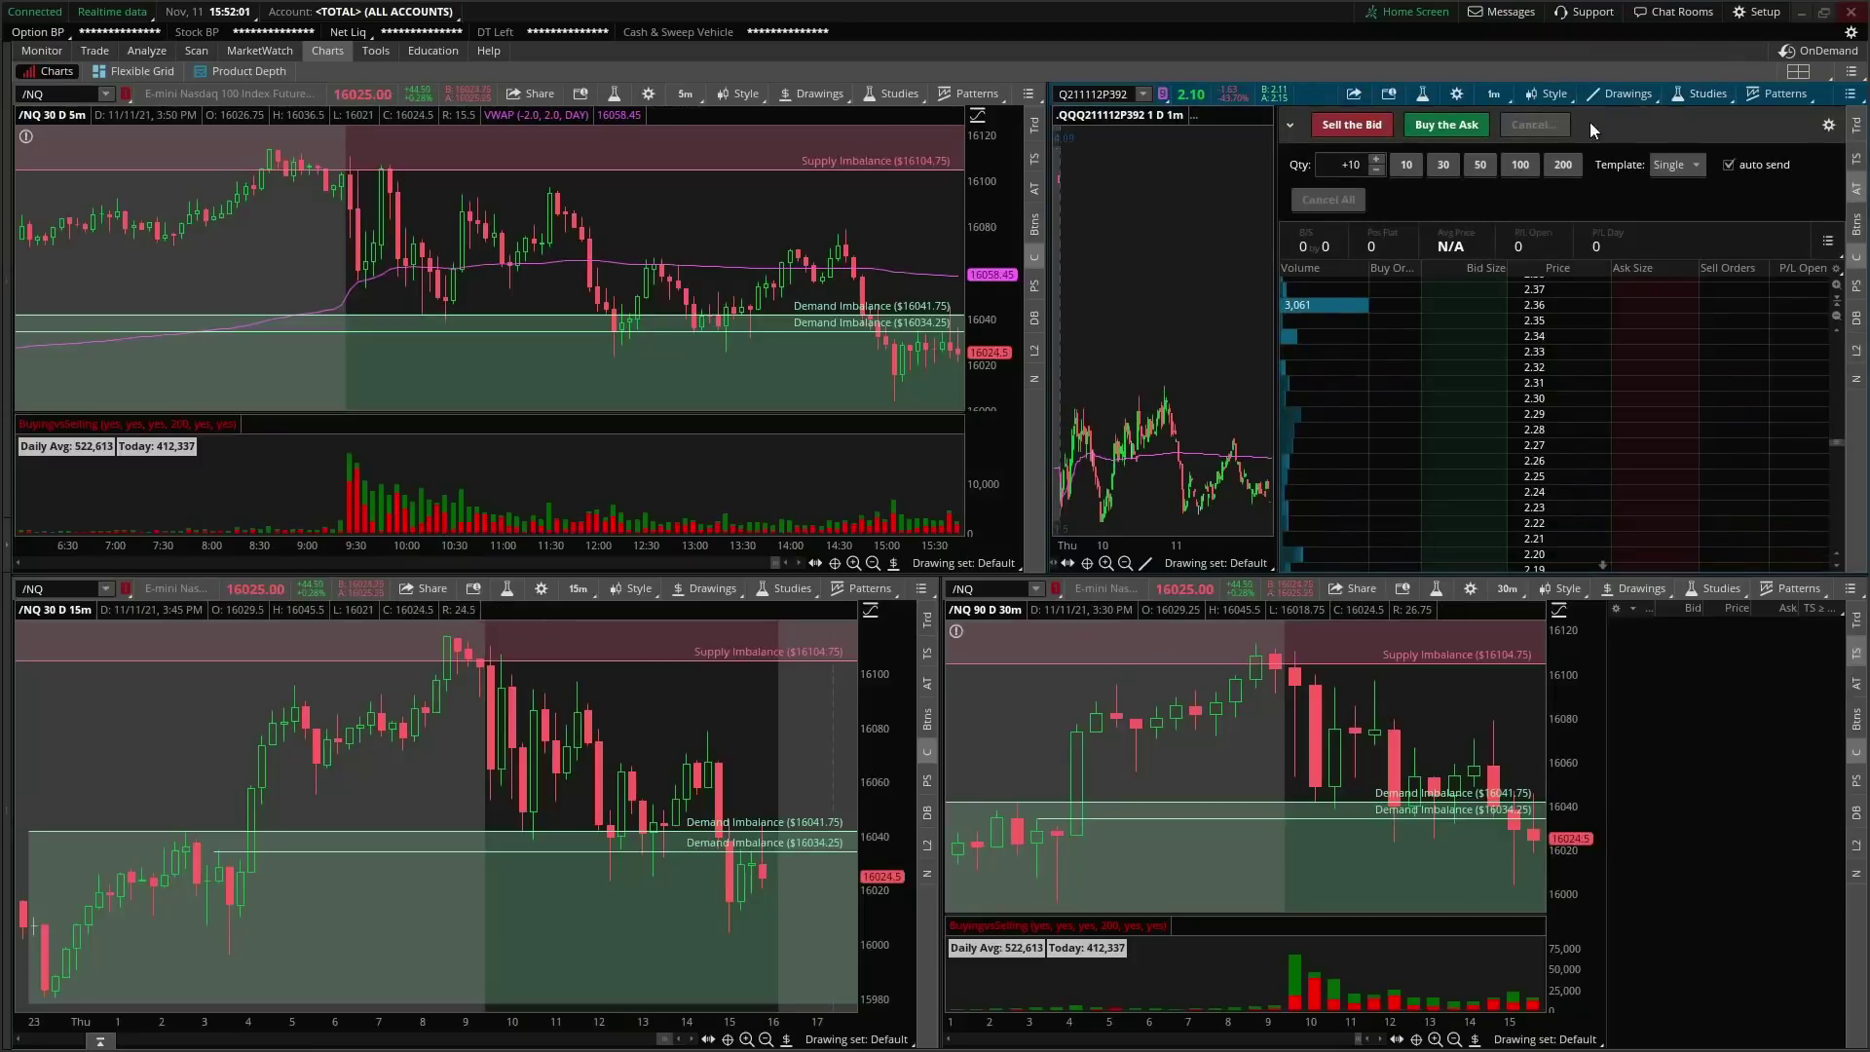
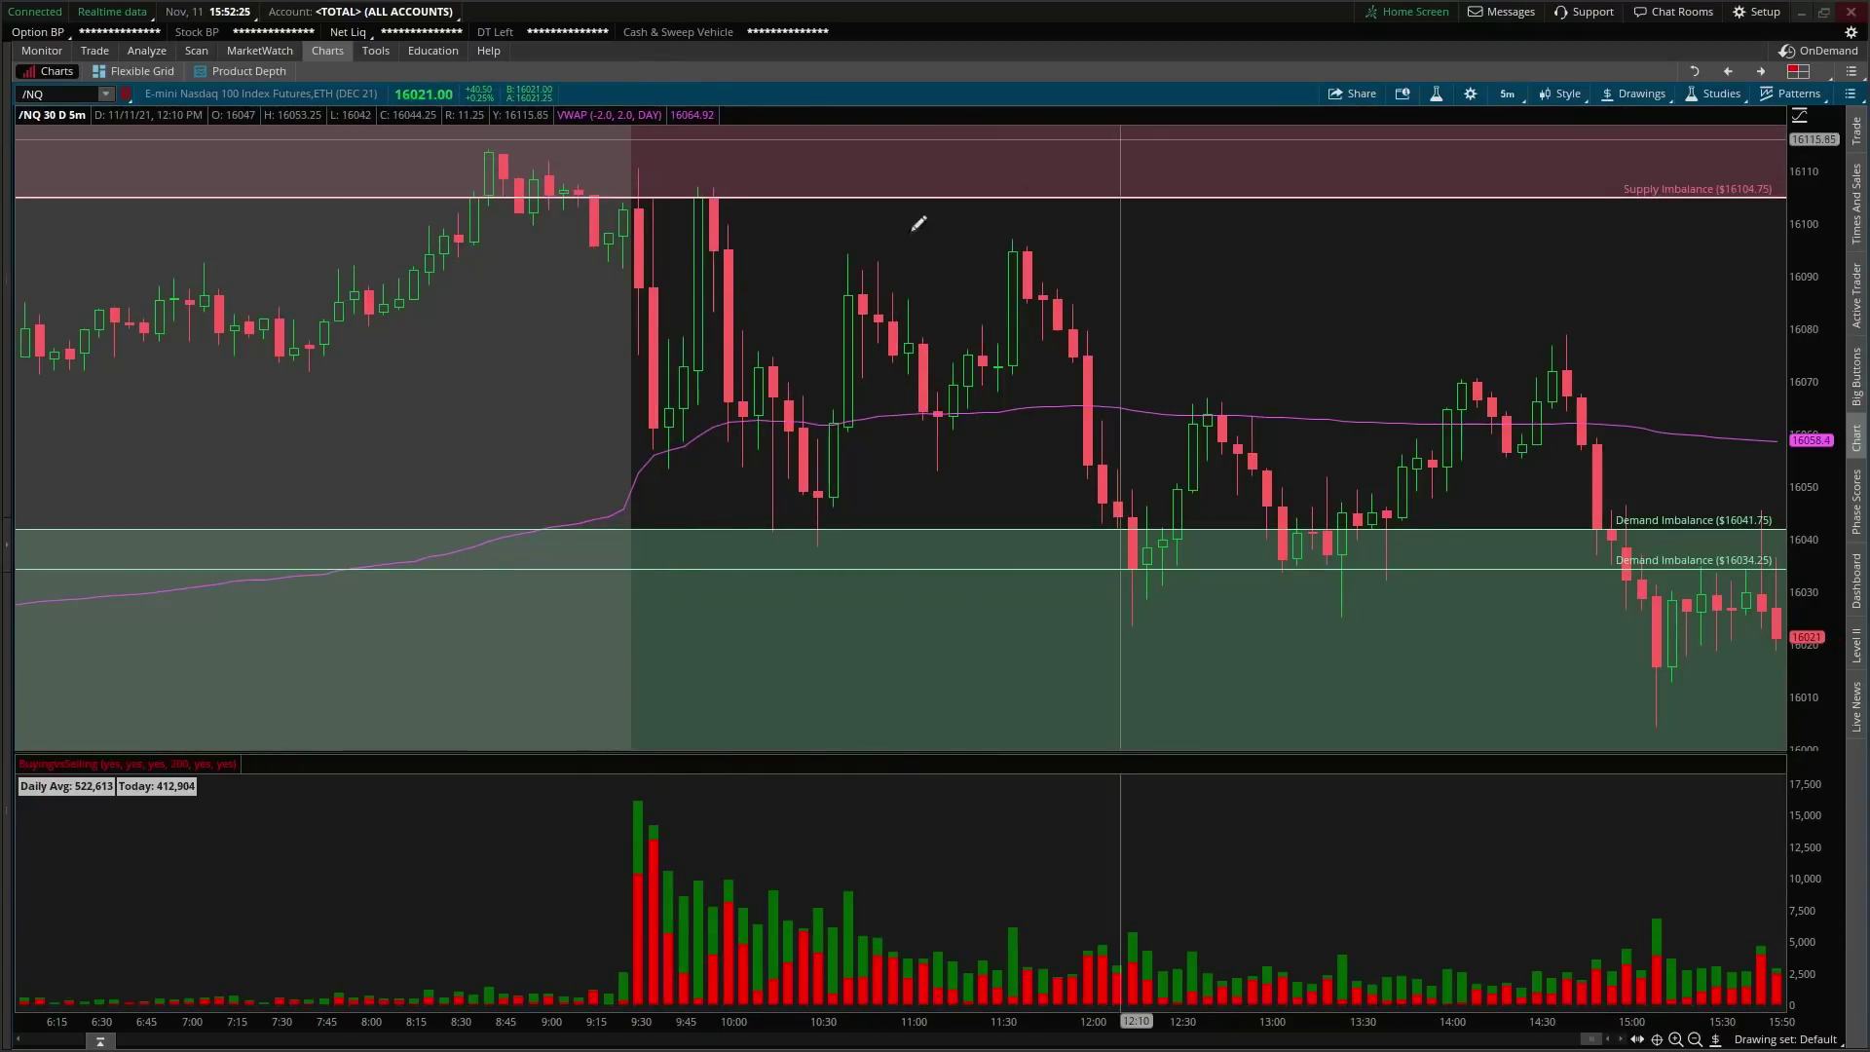
Step: Examine the candles and volume around the 9:30 open on the /NQ 30-day 5-minute chart
scroll(668, 313, "up", 10)
scroll(668, 313, "up", 2)
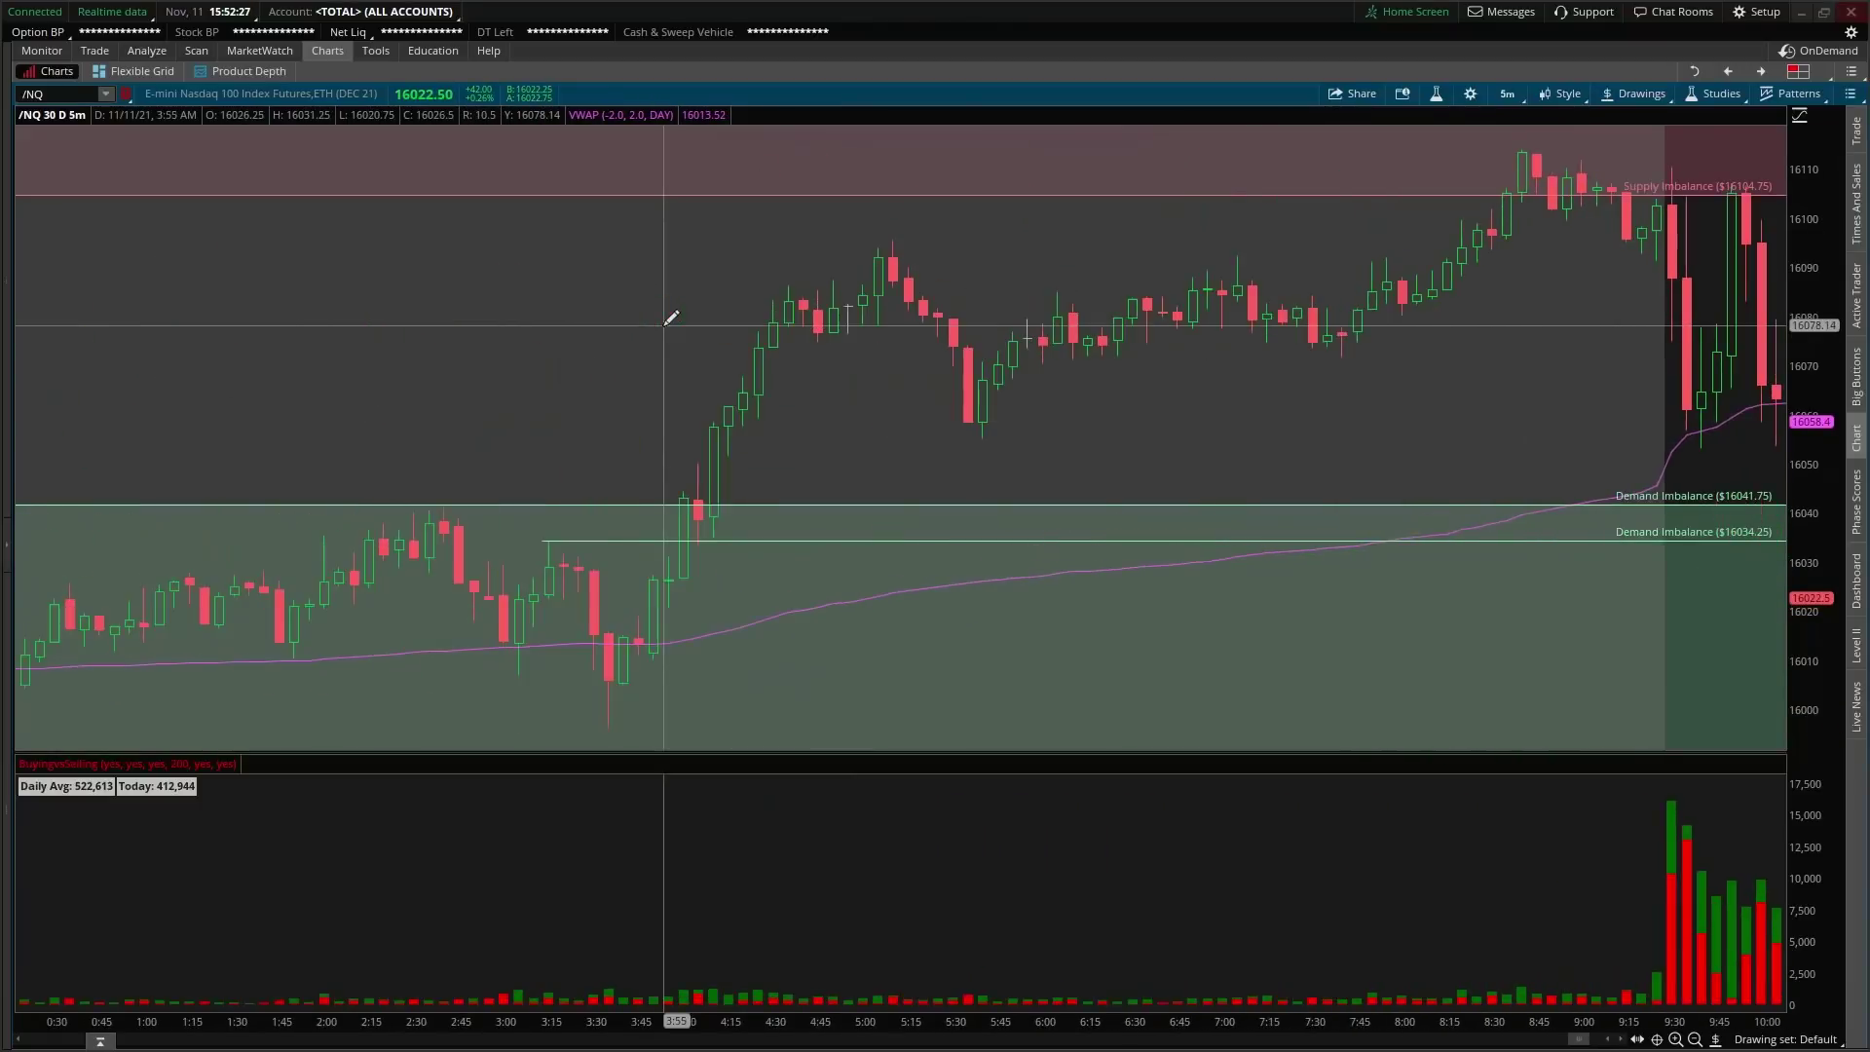
left_click_drag(1261, 409, 1782, 418)
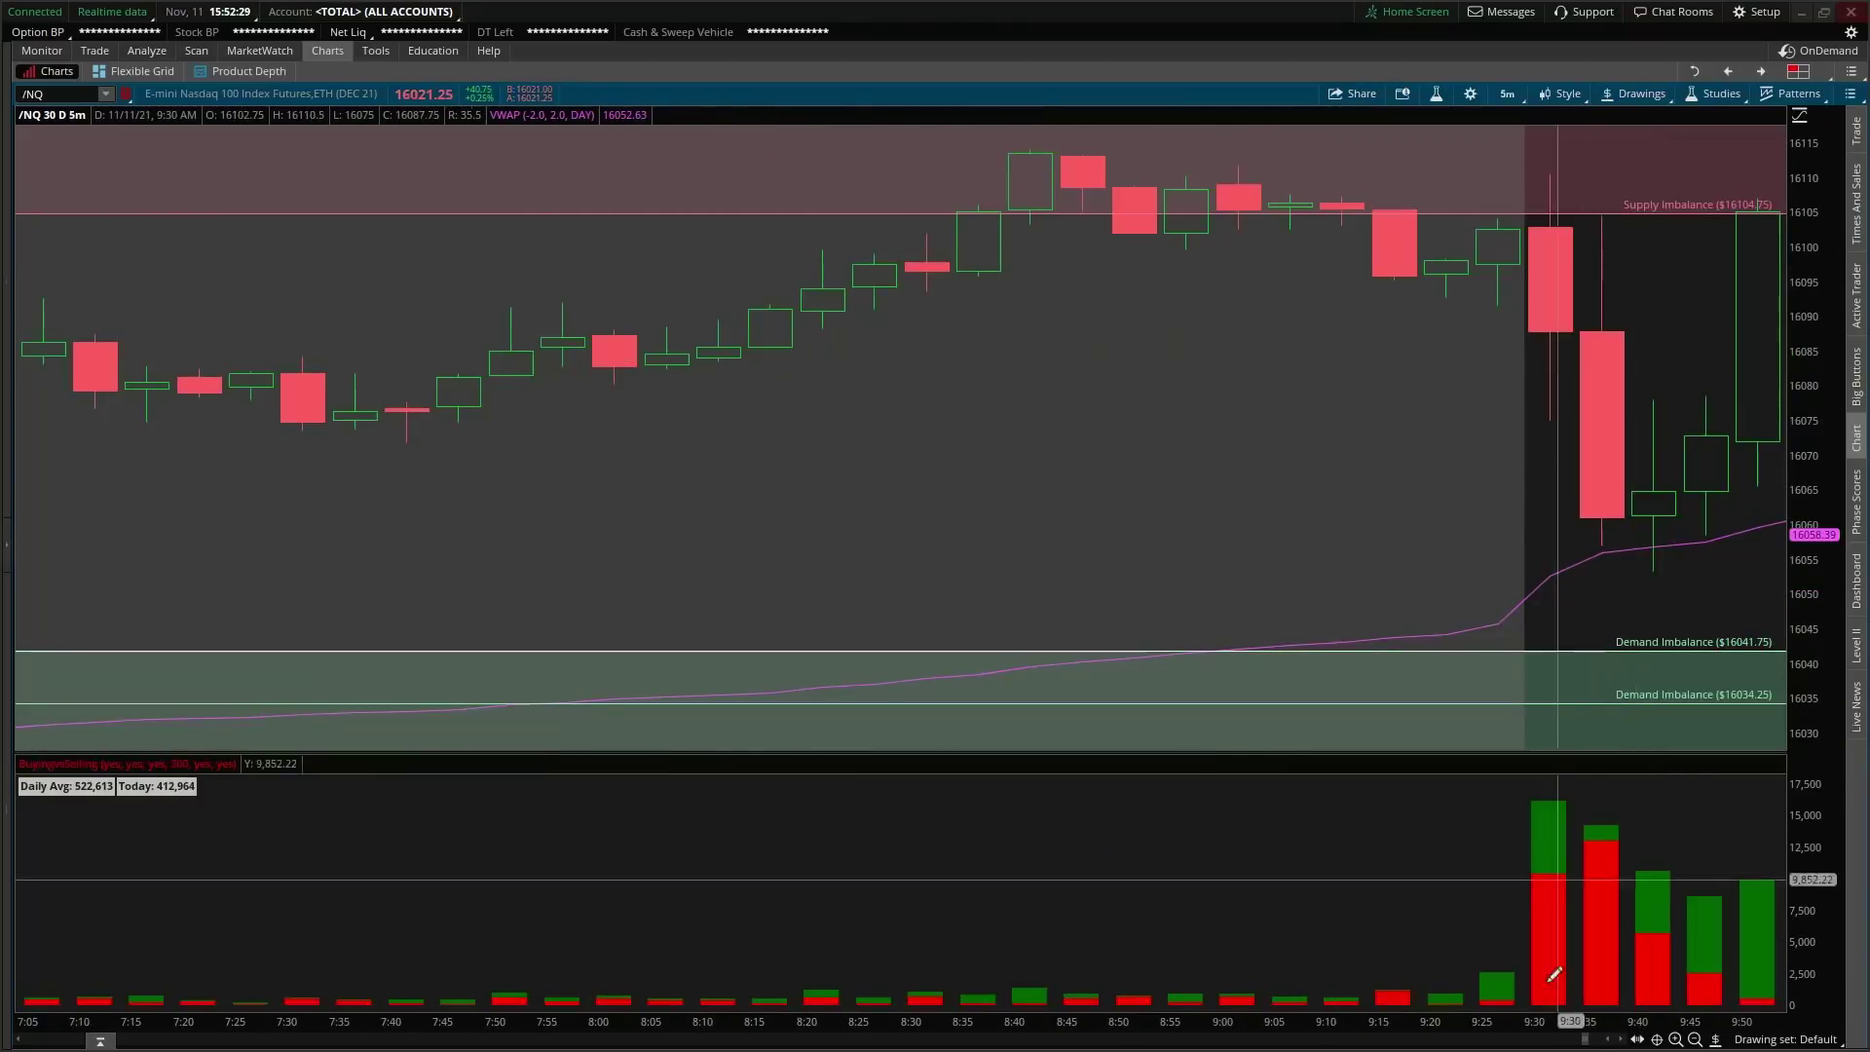
left_click(1624, 1040)
left_click(1624, 1040)
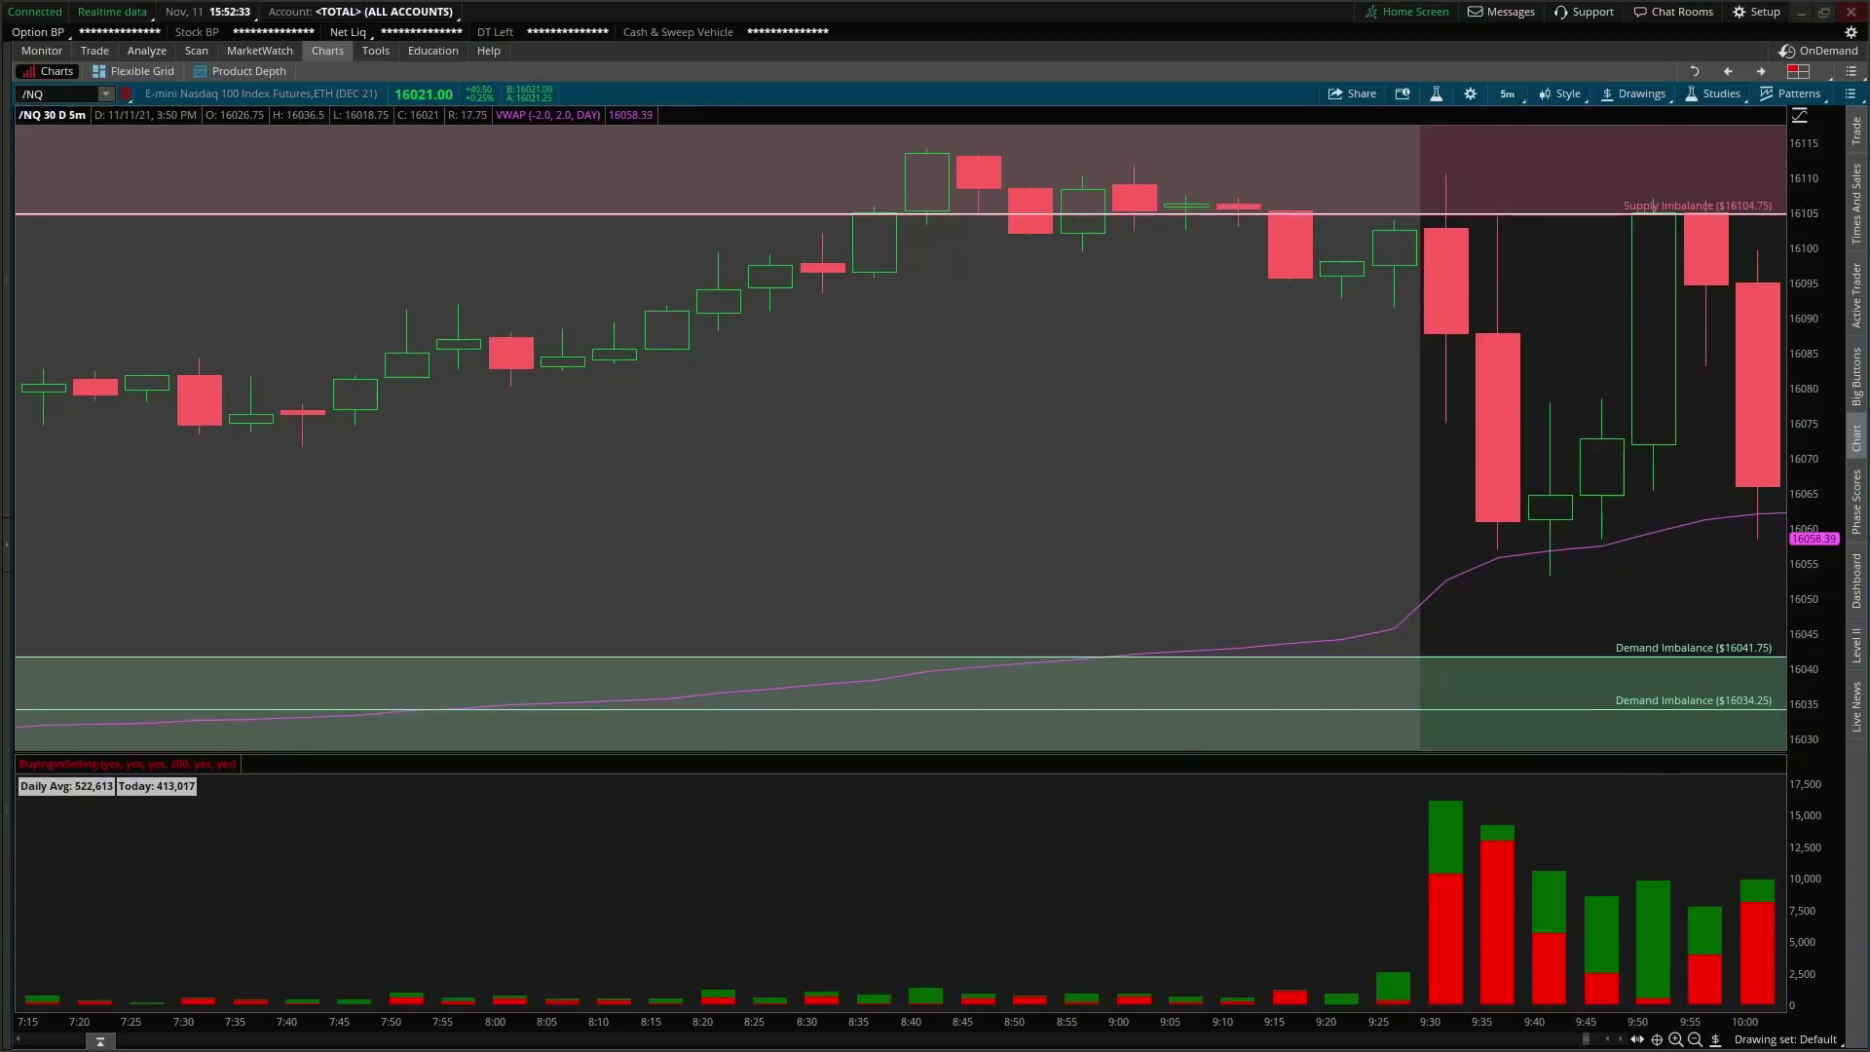
Step: Open the QQQ option chain on the trading page
left_click(105, 52)
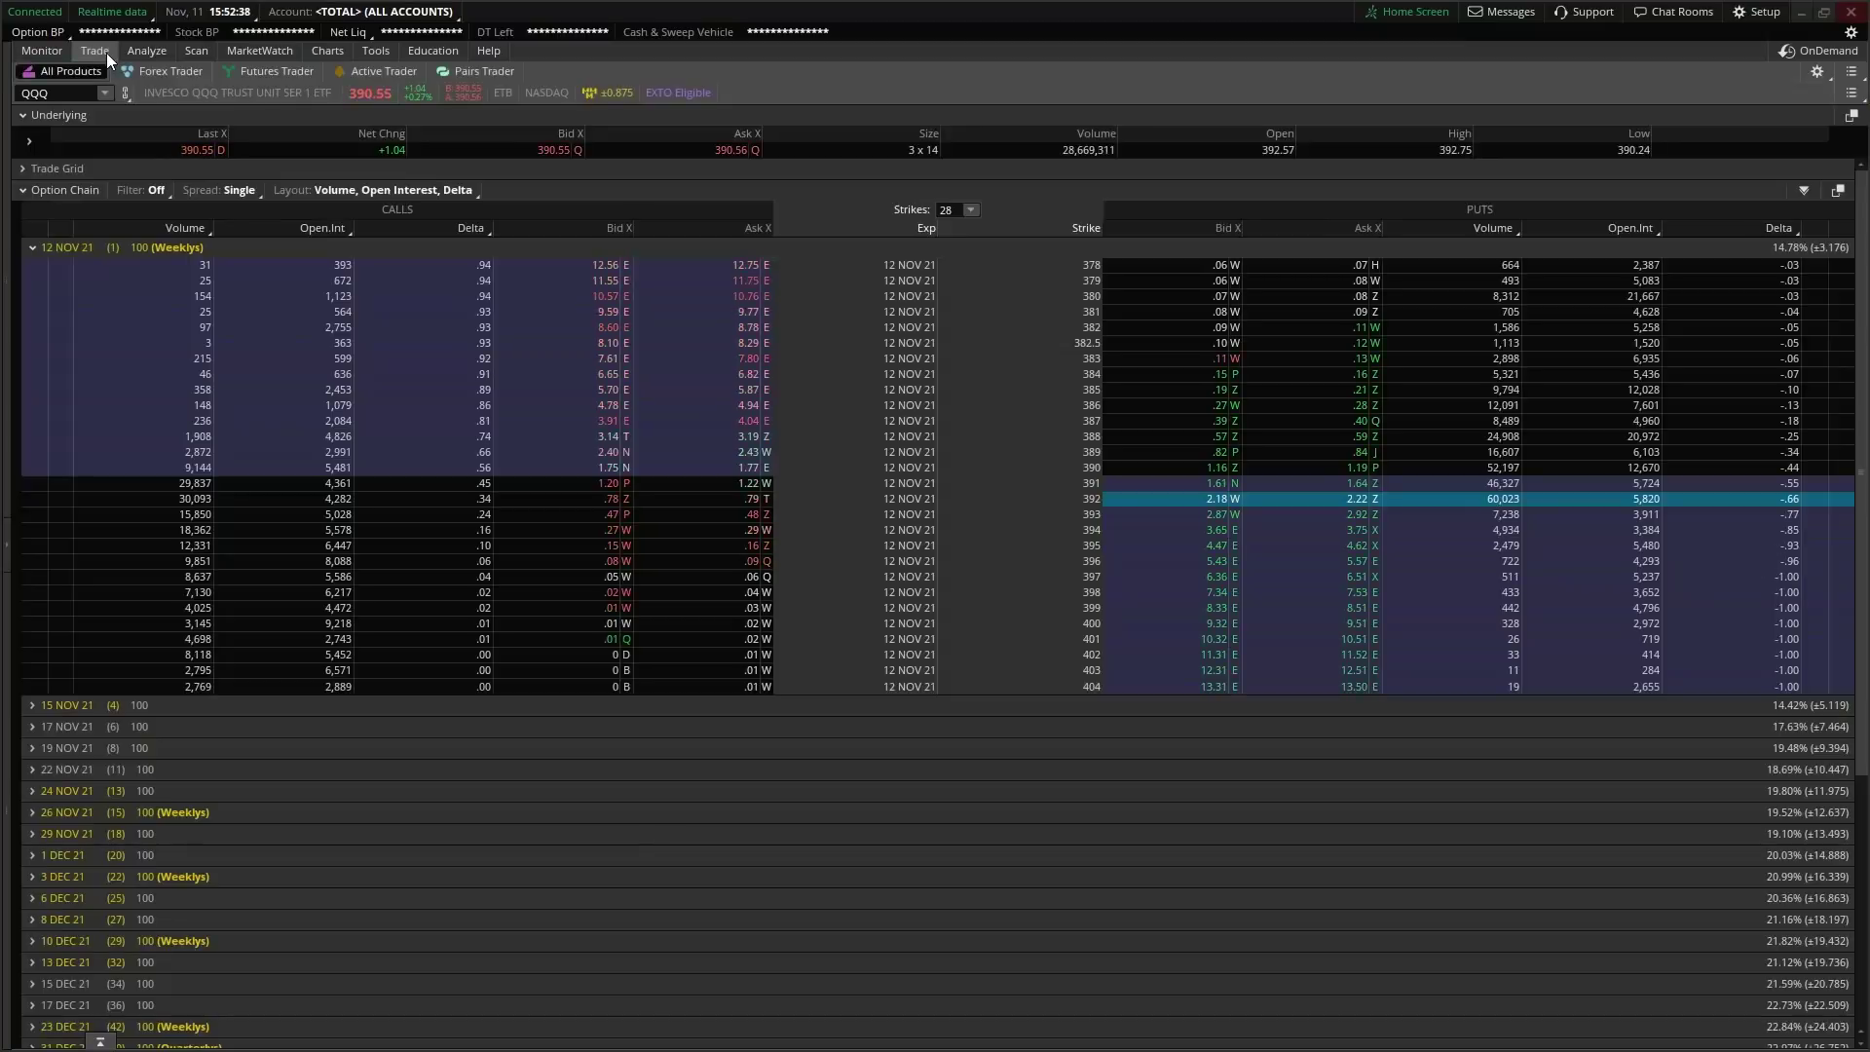
Step: Create a limit order to buy 14 of the QQQ 12 NOV 21 390 puts from the option chain
left_click(61, 96)
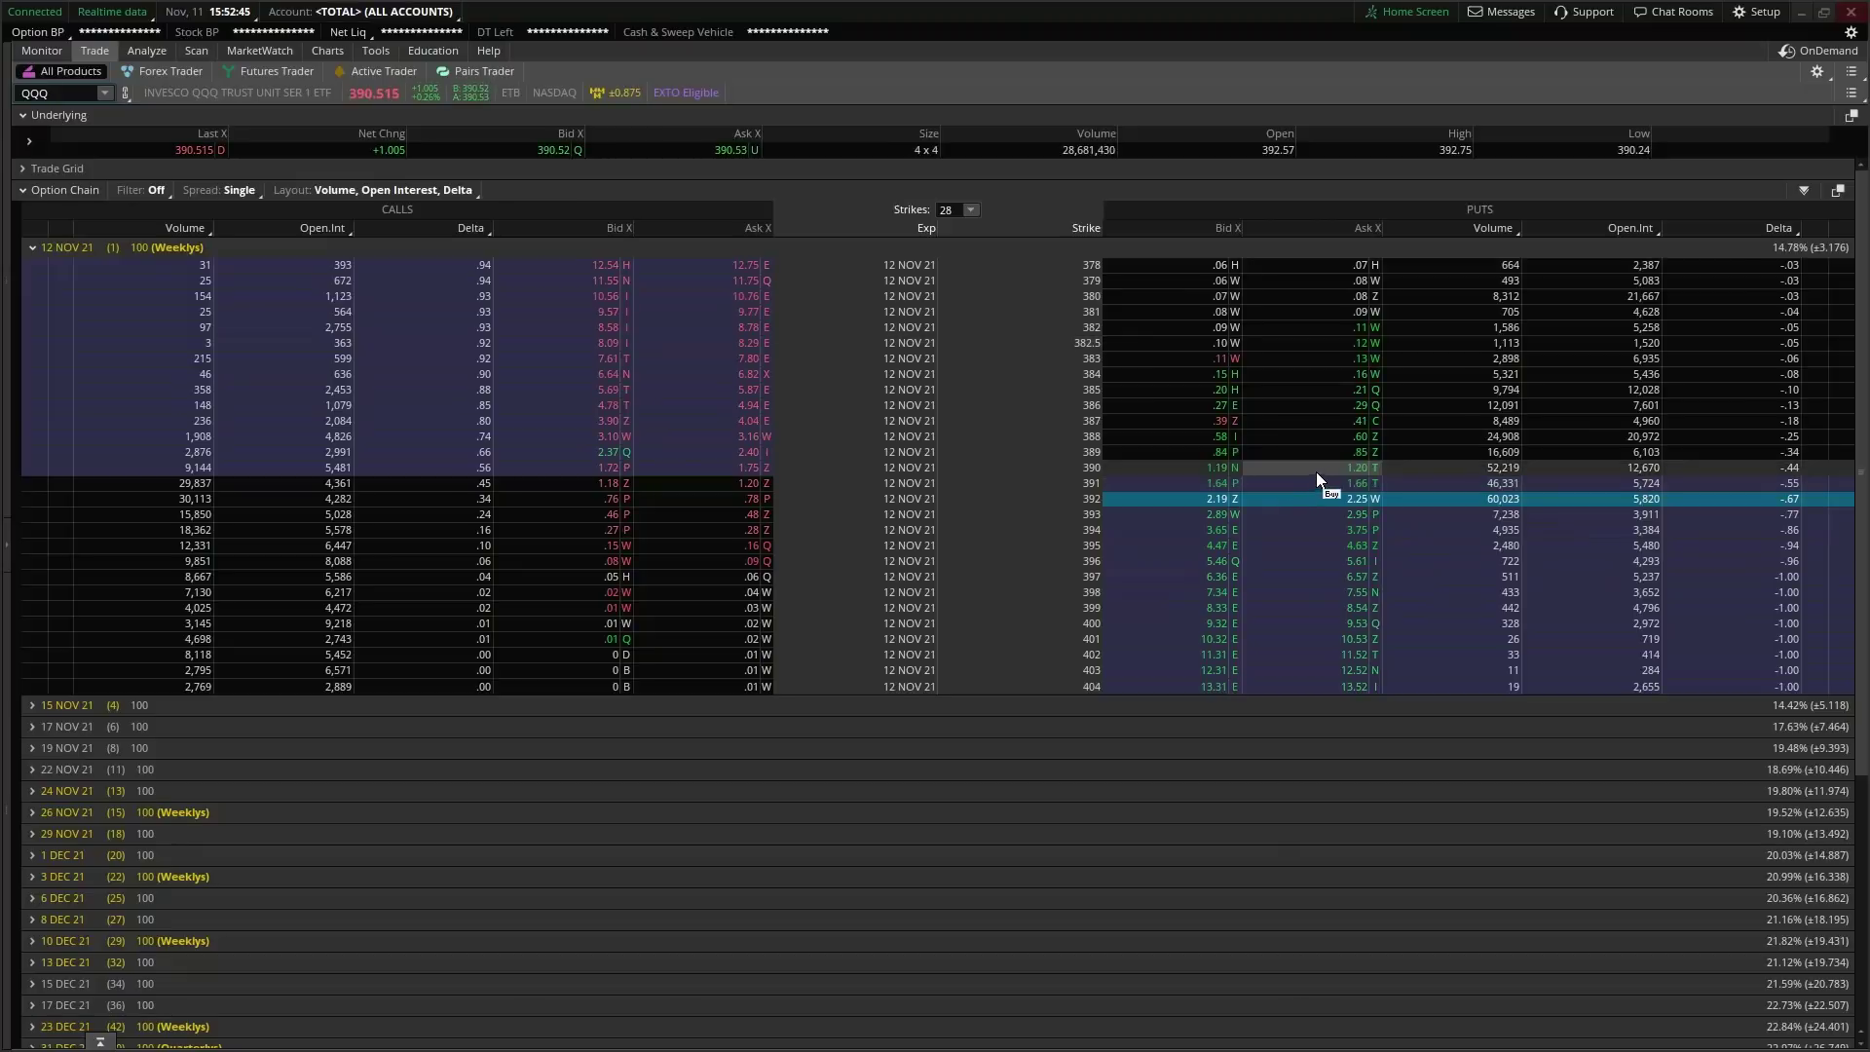
left_click(1346, 473)
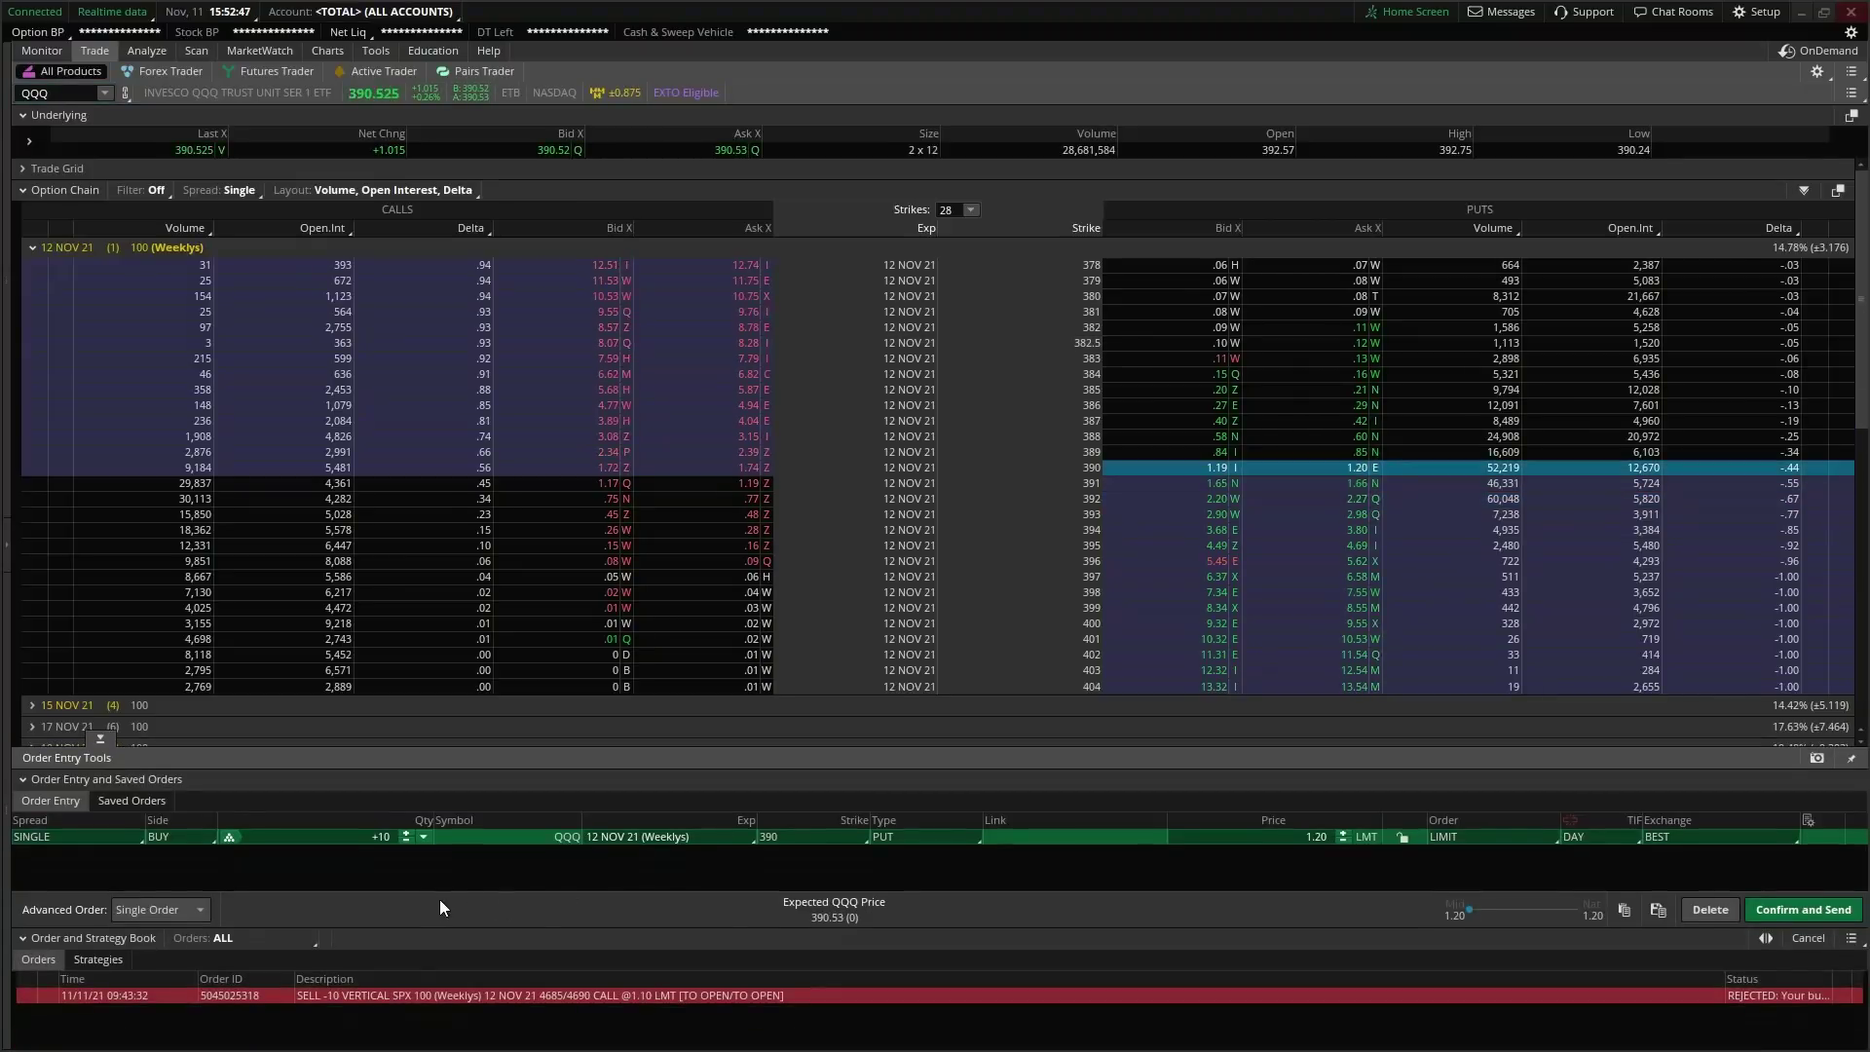
left_click(406, 830)
left_click(407, 831)
left_click(406, 831)
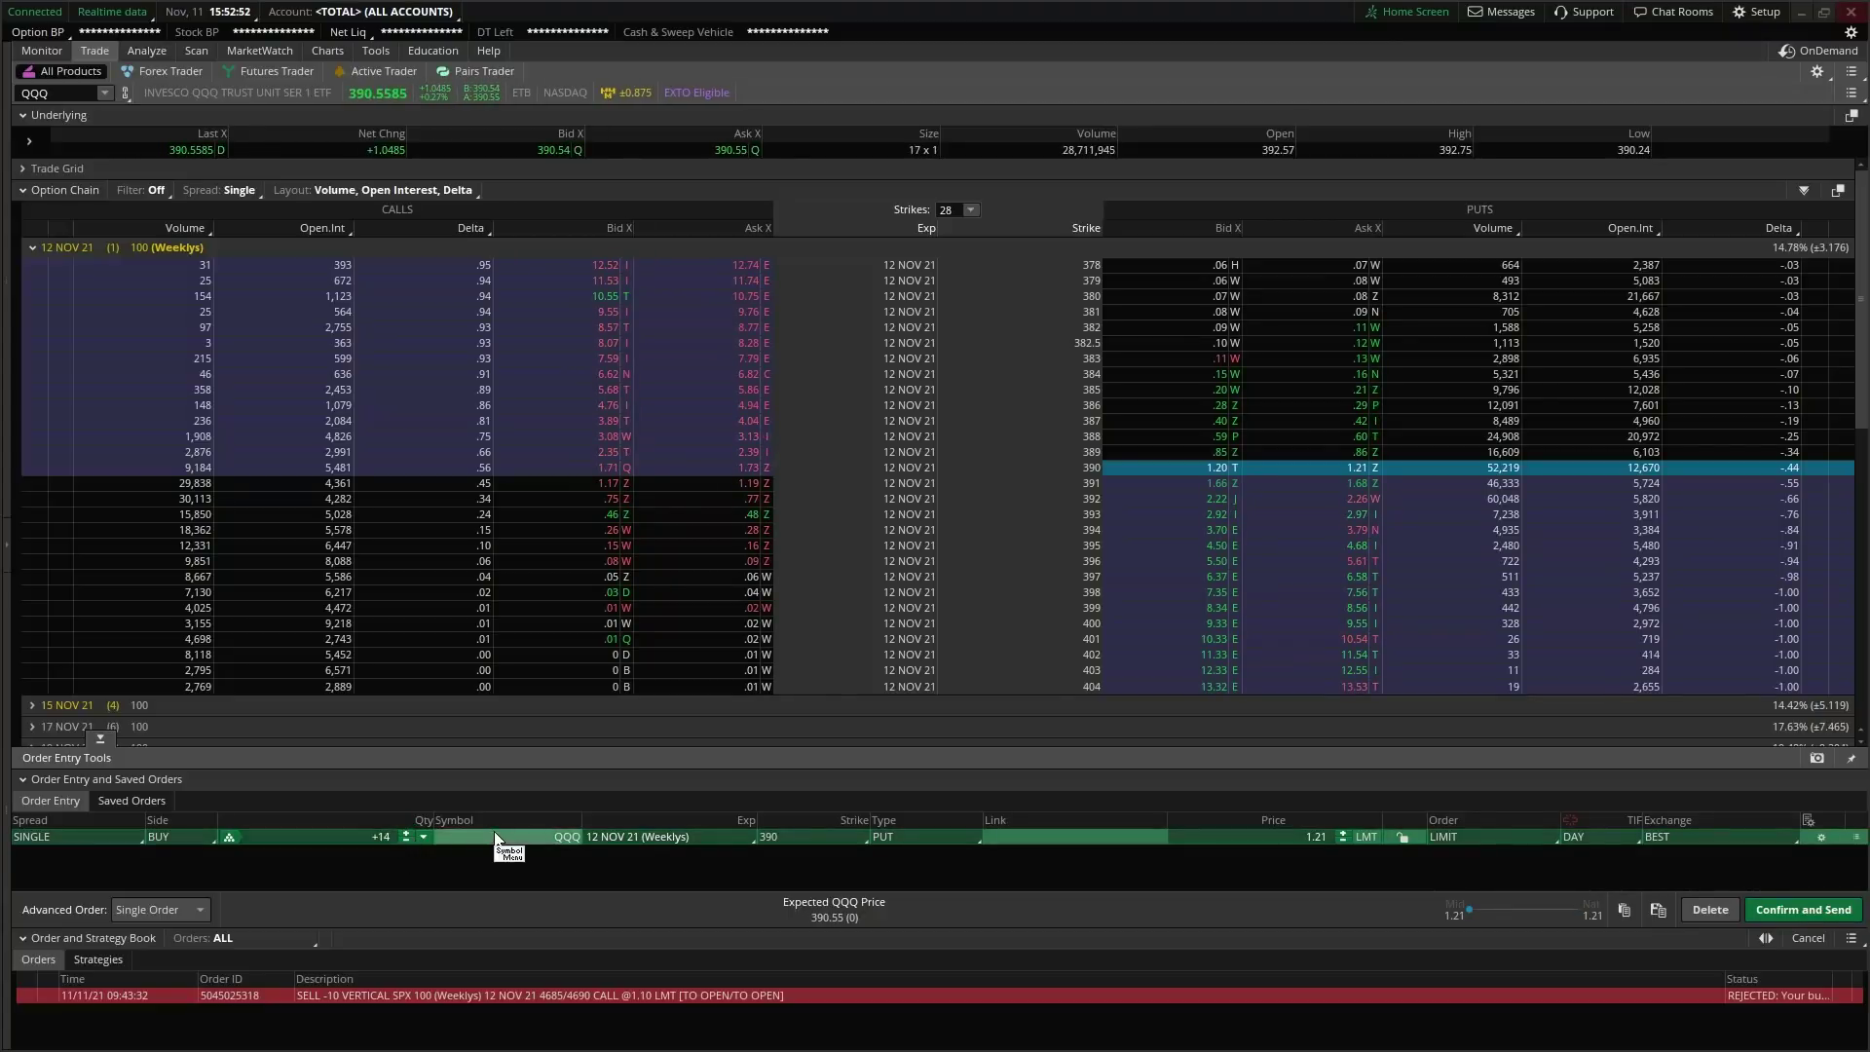
left_click(672, 838)
left_click(672, 839)
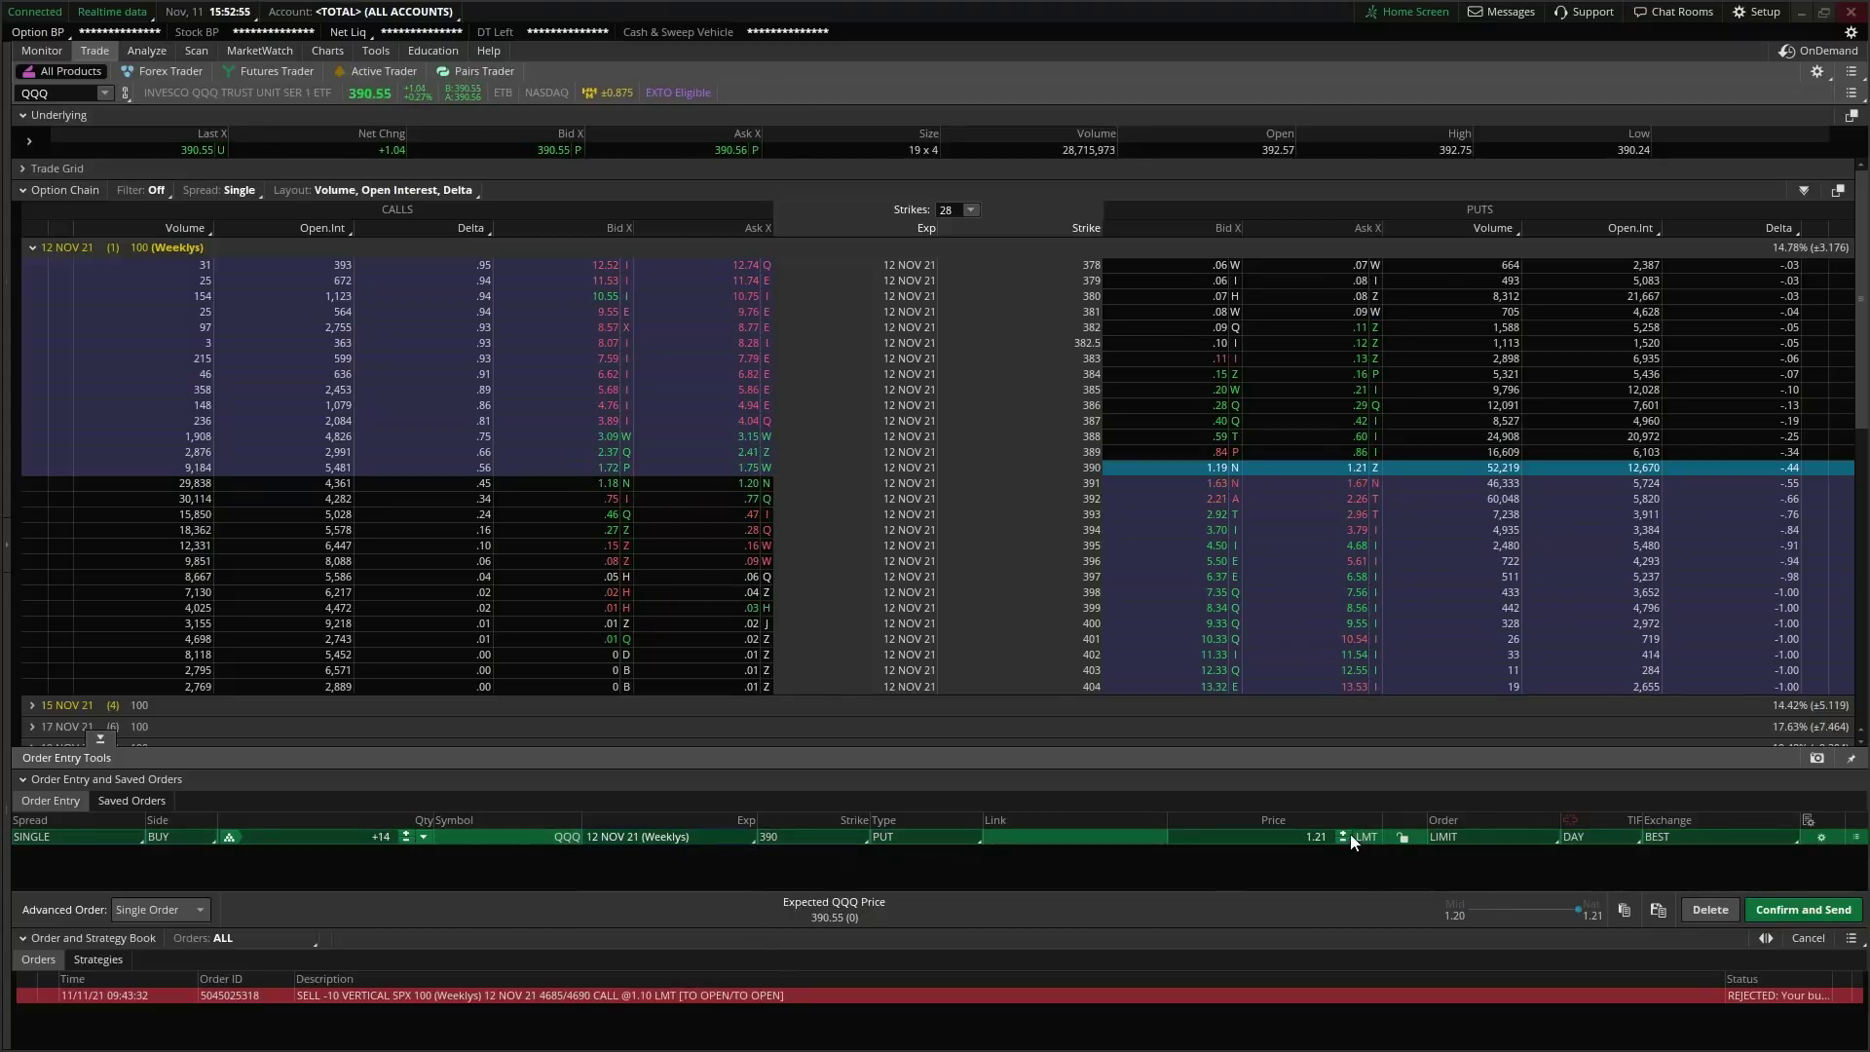
Step: Set the put order's limit price to 1.30, keep the LIMIT type, review the order confirmation and delete the order without sending it
scroll(1342, 831, "up", 9)
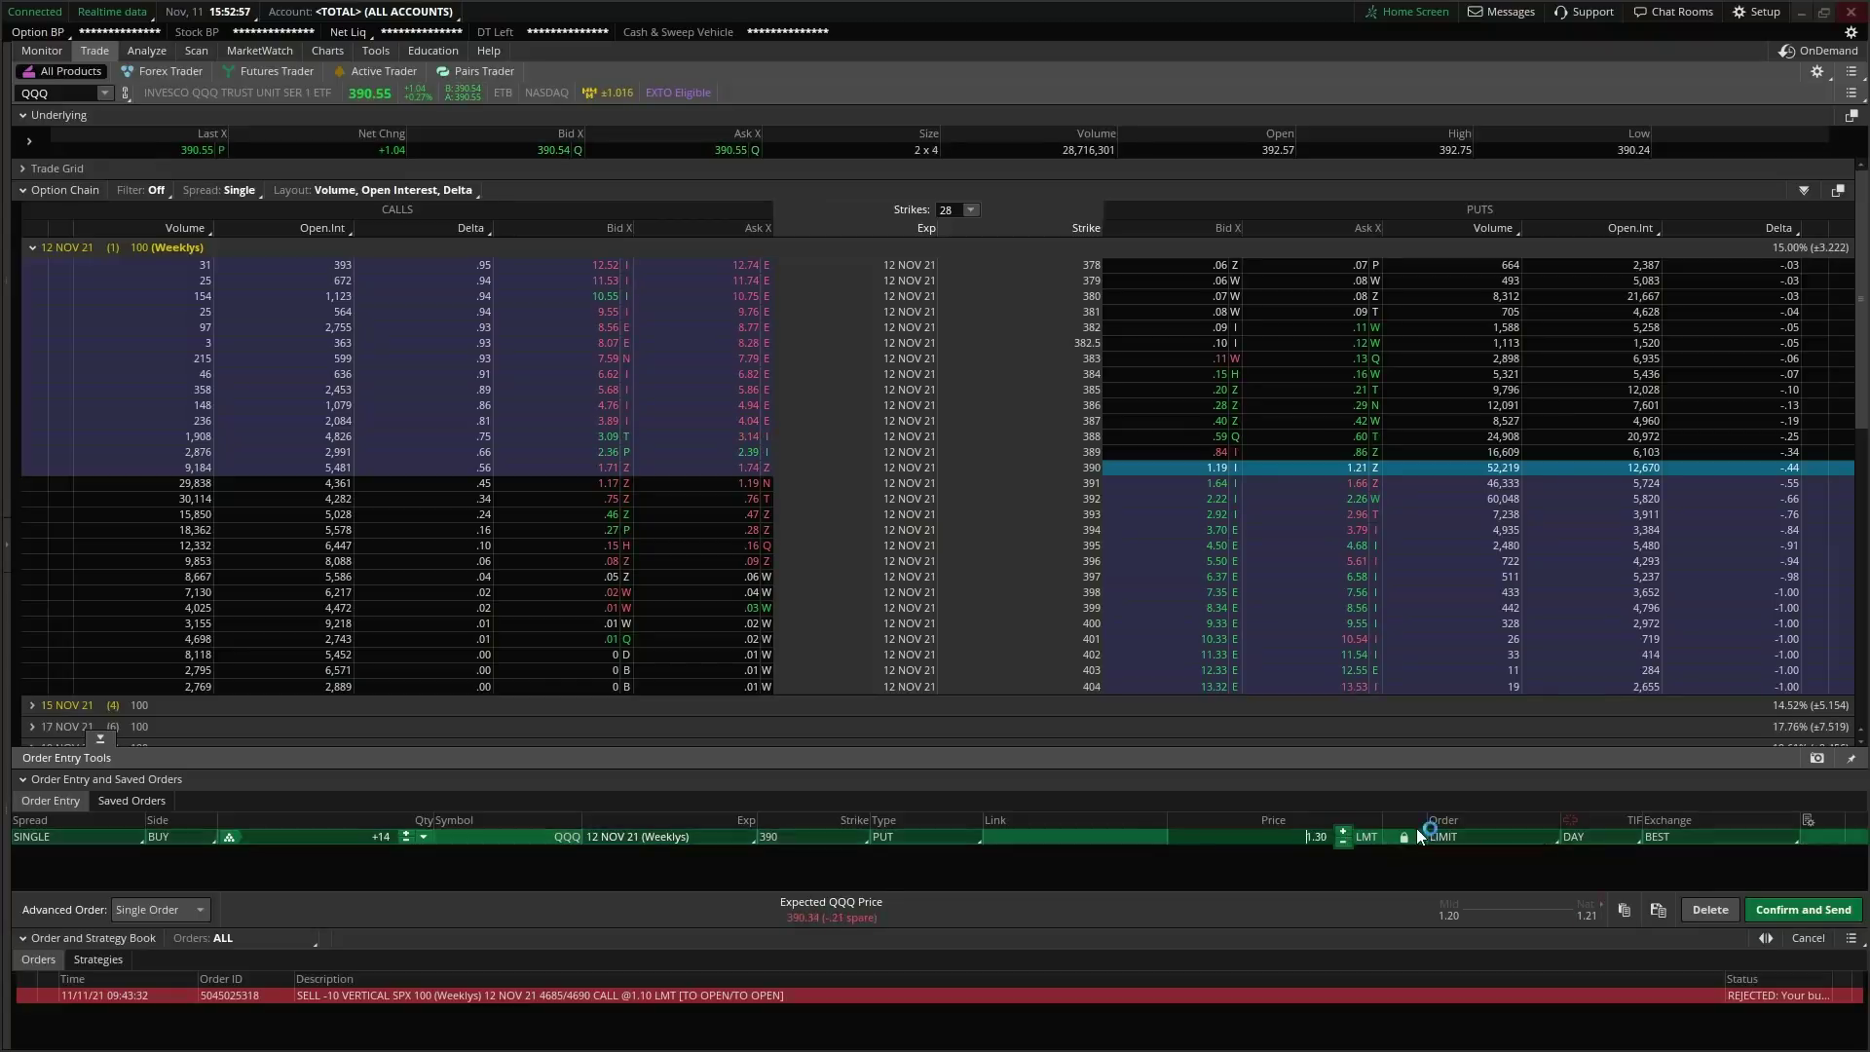
left_click(1460, 836)
left_click(1478, 840)
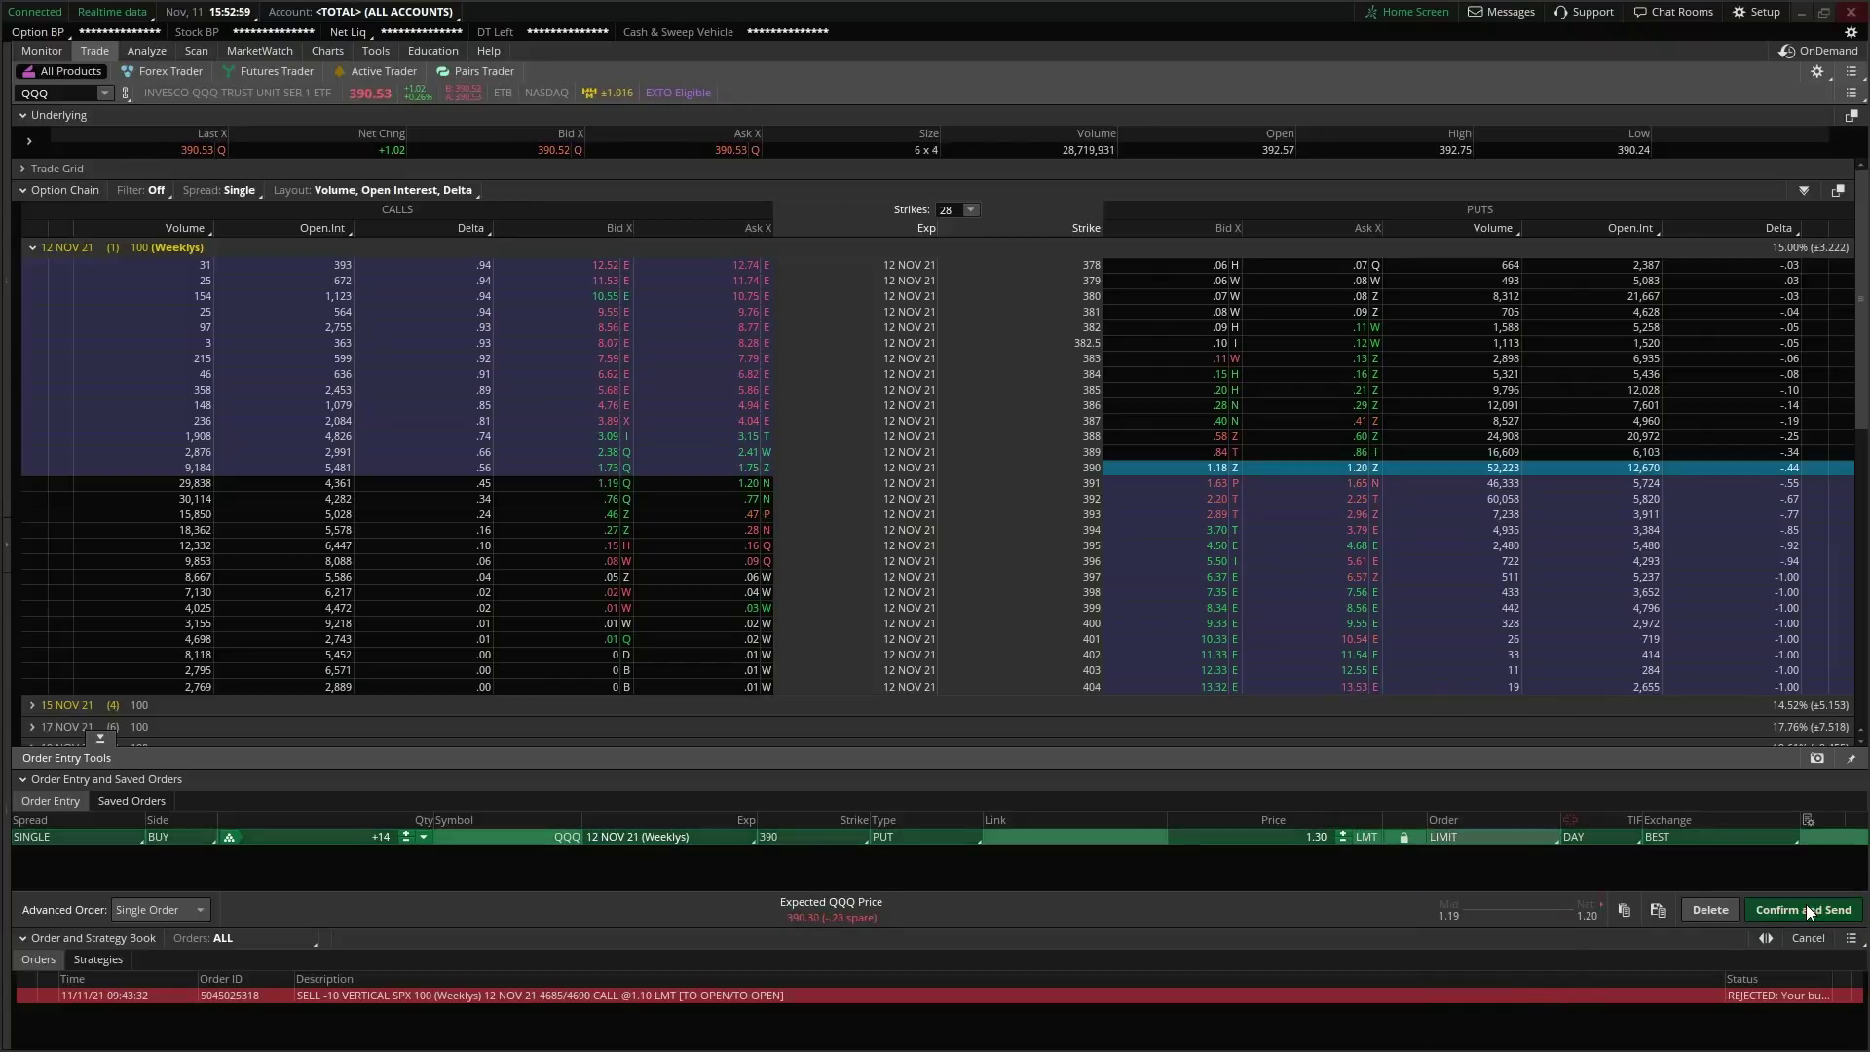
left_click(1805, 908)
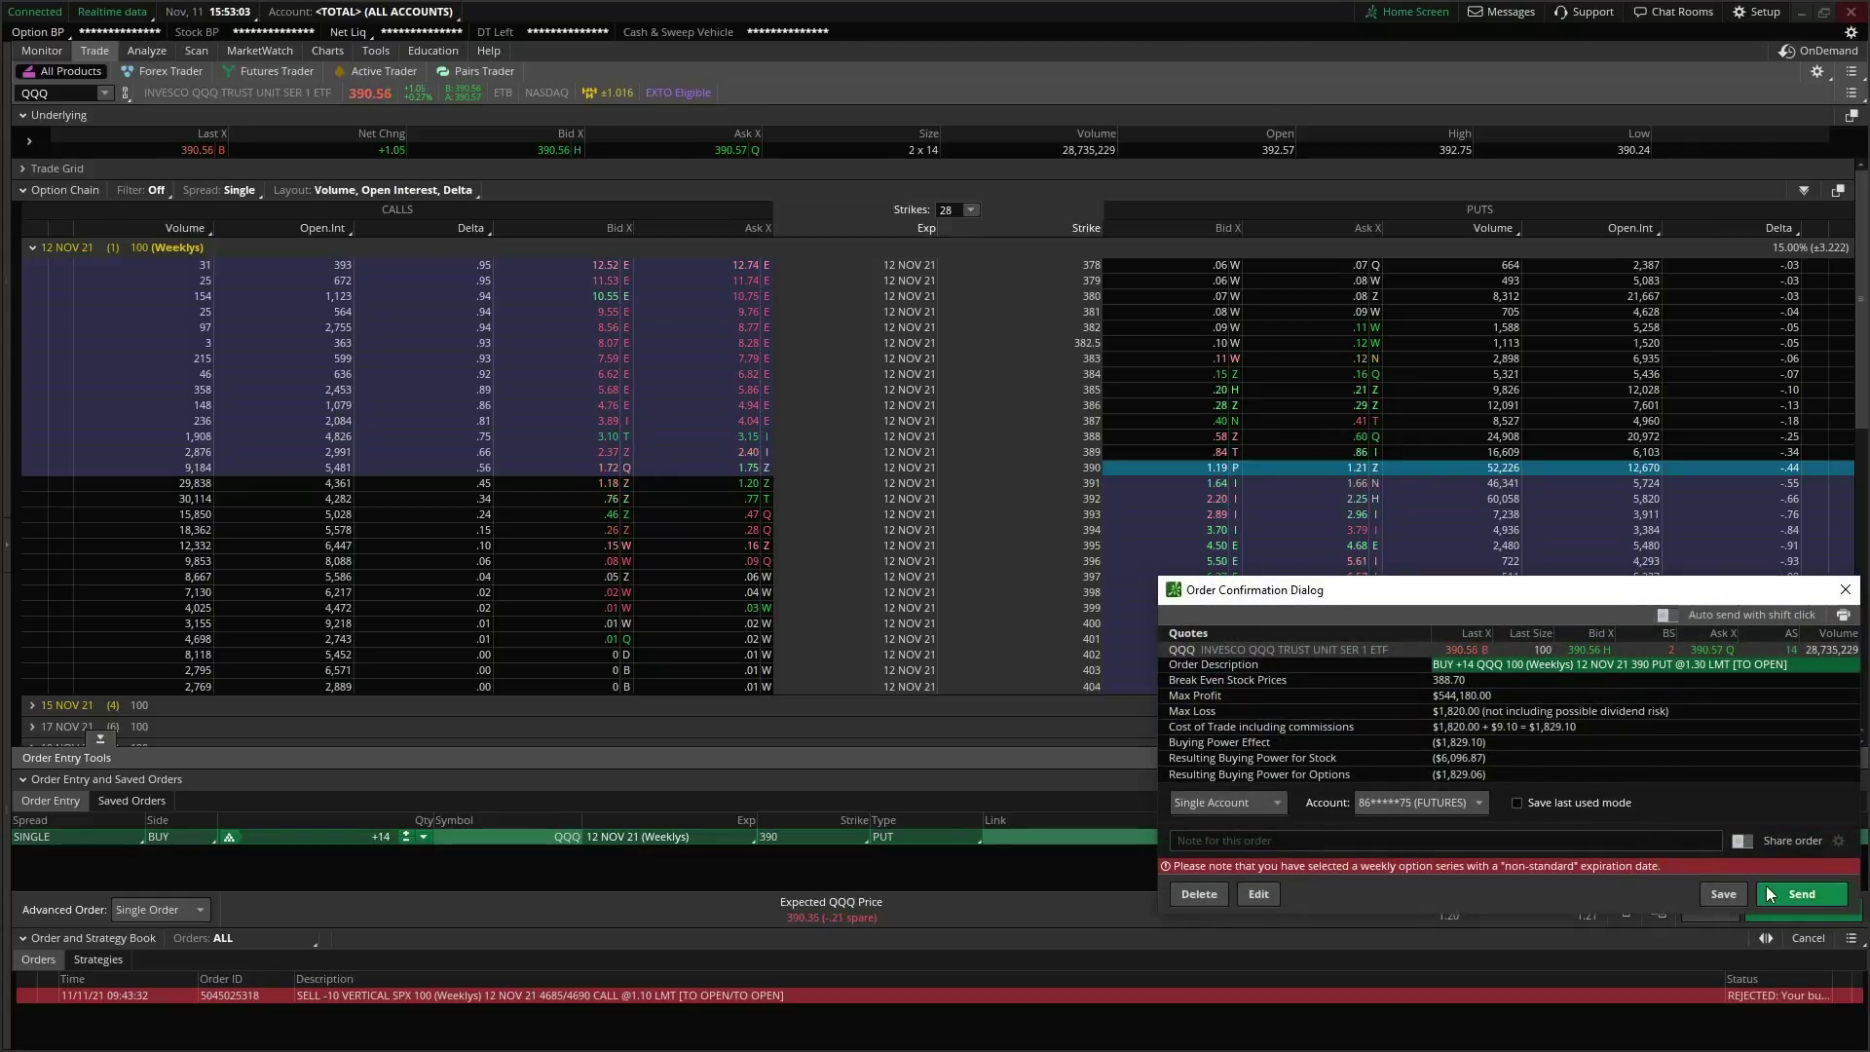
left_click(1200, 894)
Step: Collapse the Trade Grid section and create a new buy order for the 12 NOV 21 390 put
left_click_drag(1368, 472, 1375, 479)
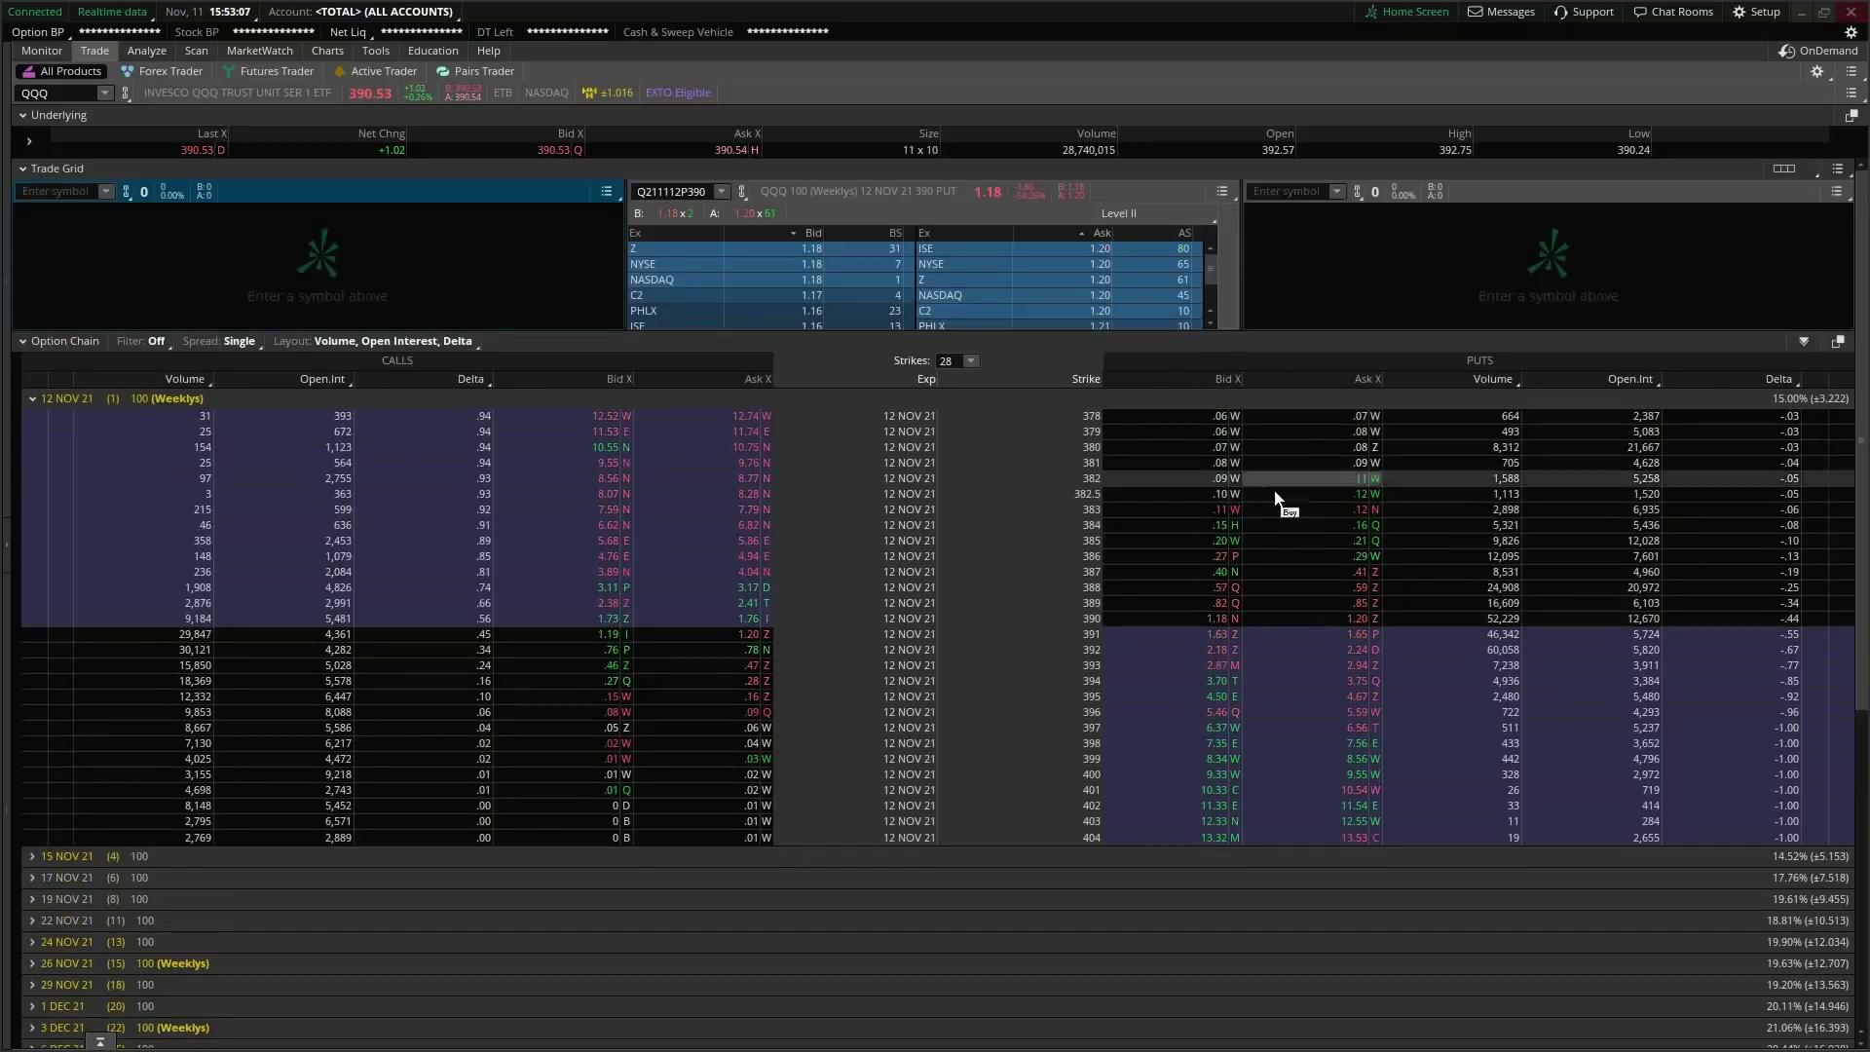
left_click(26, 168)
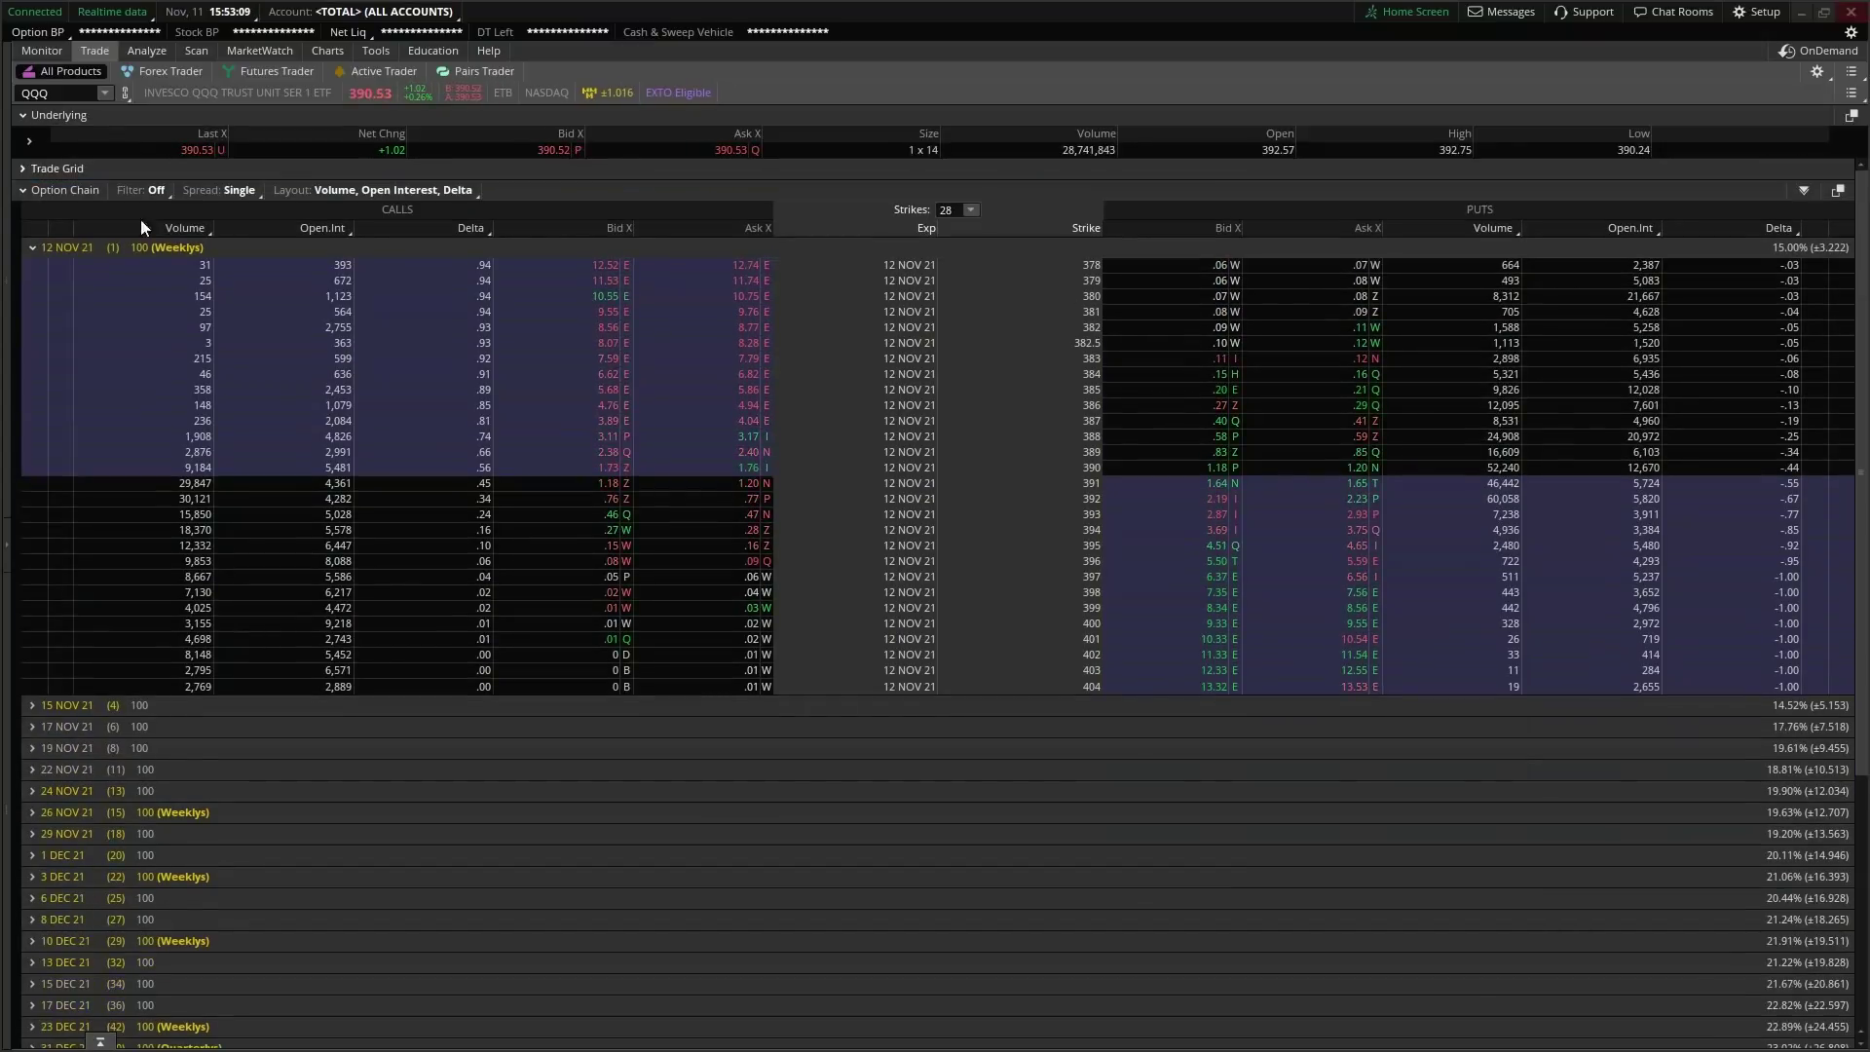
left_click(1320, 466)
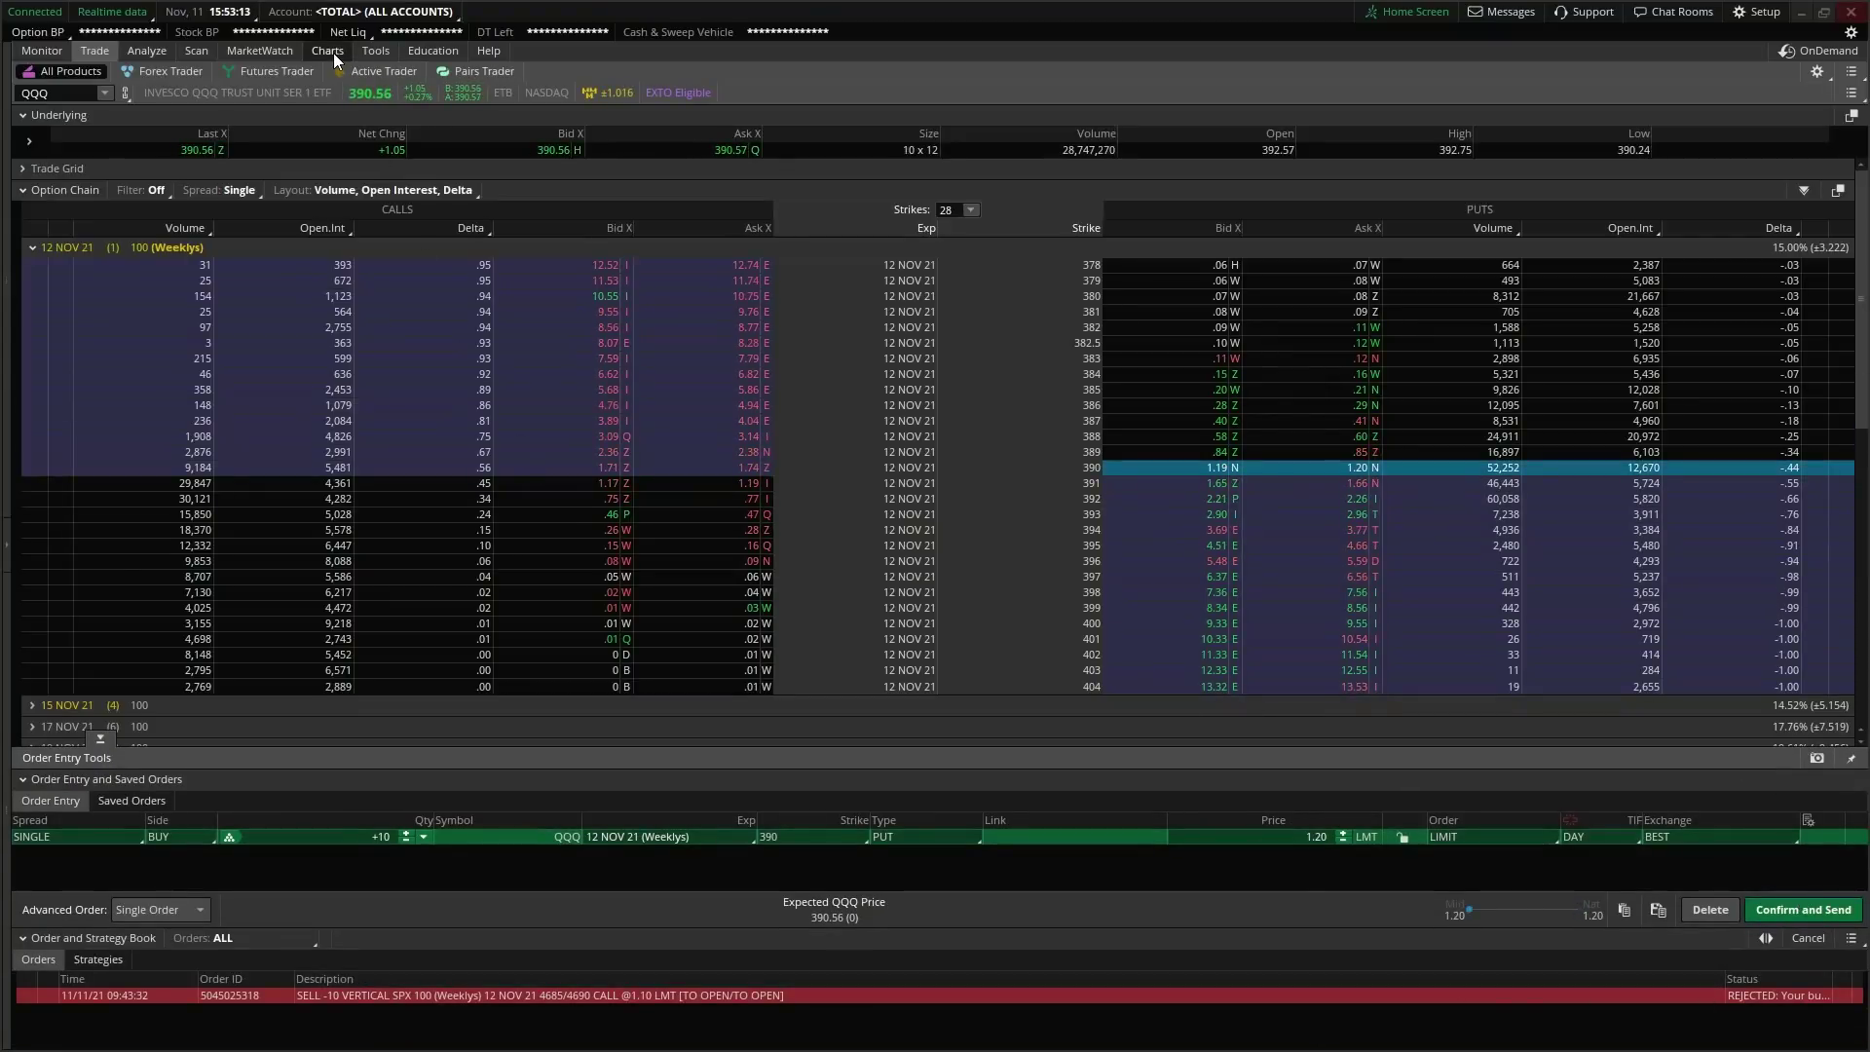
Step: Return to the charts page and restore the multi-chart grid from the maximized /NQ chart
mouse_move(333, 54)
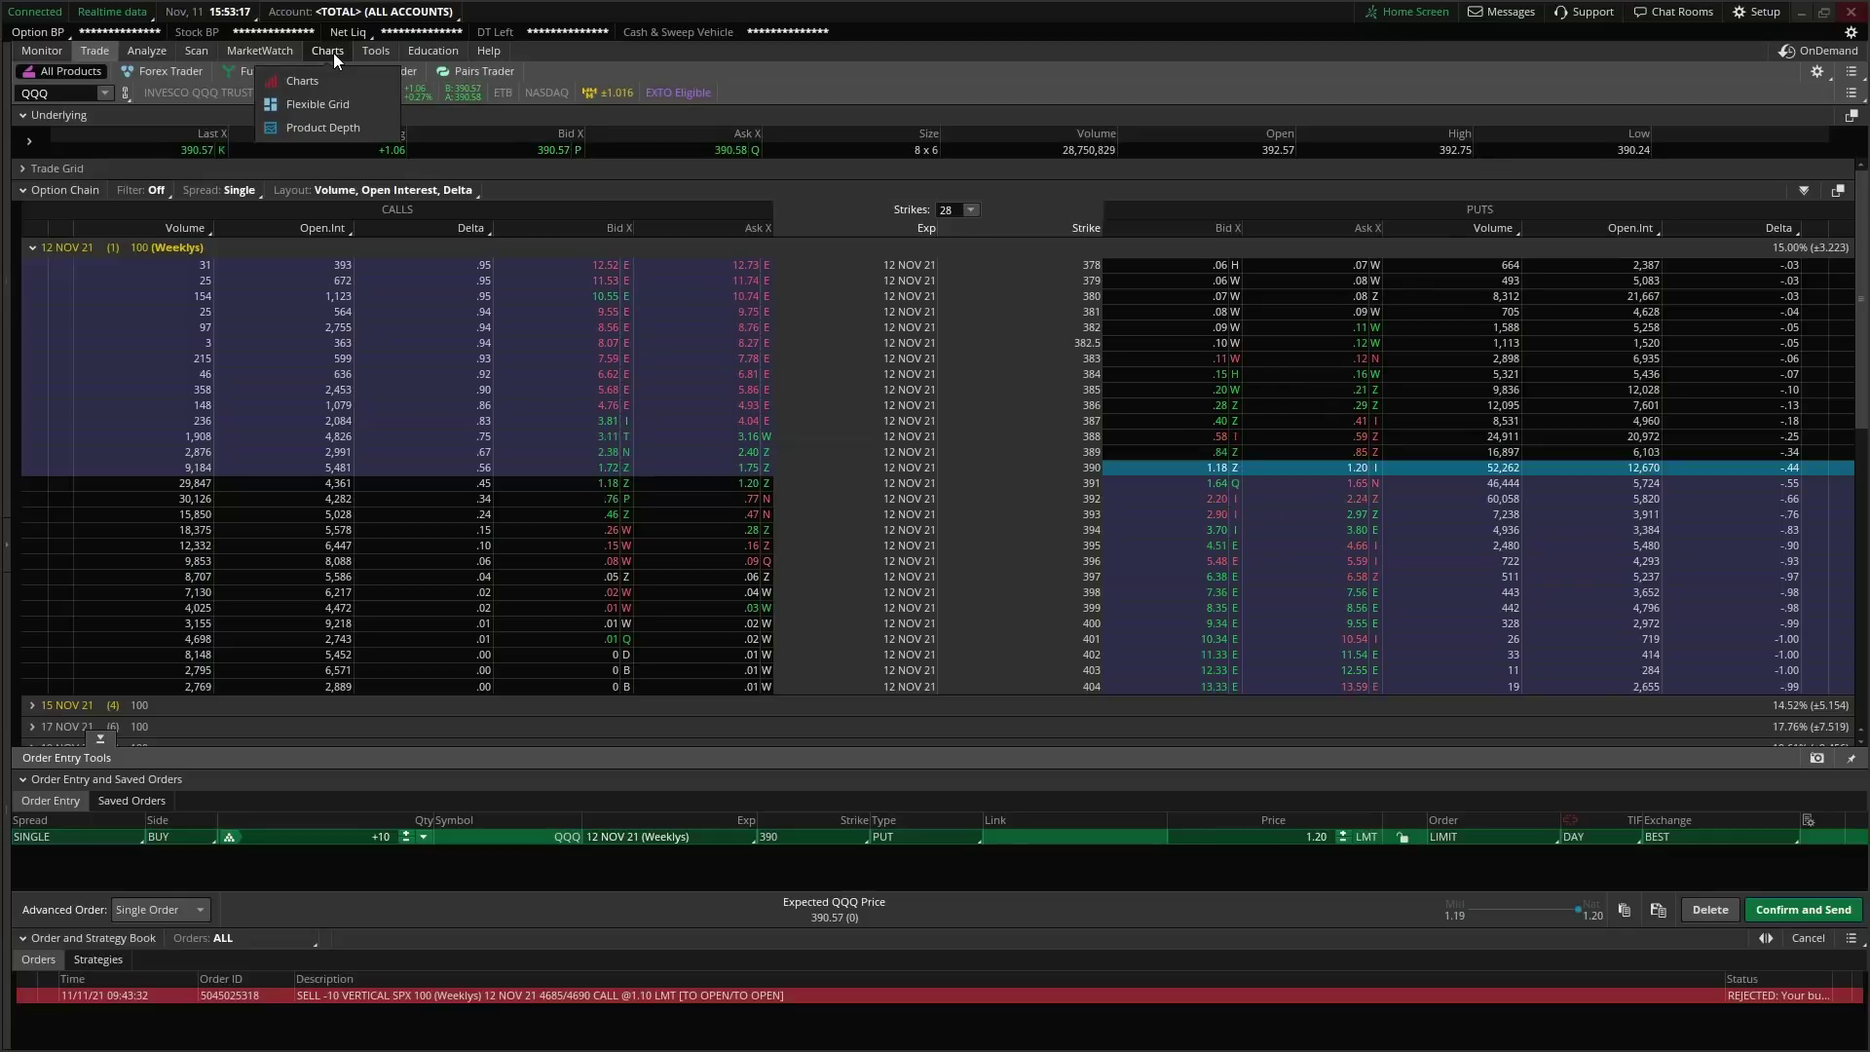
left_click(333, 53)
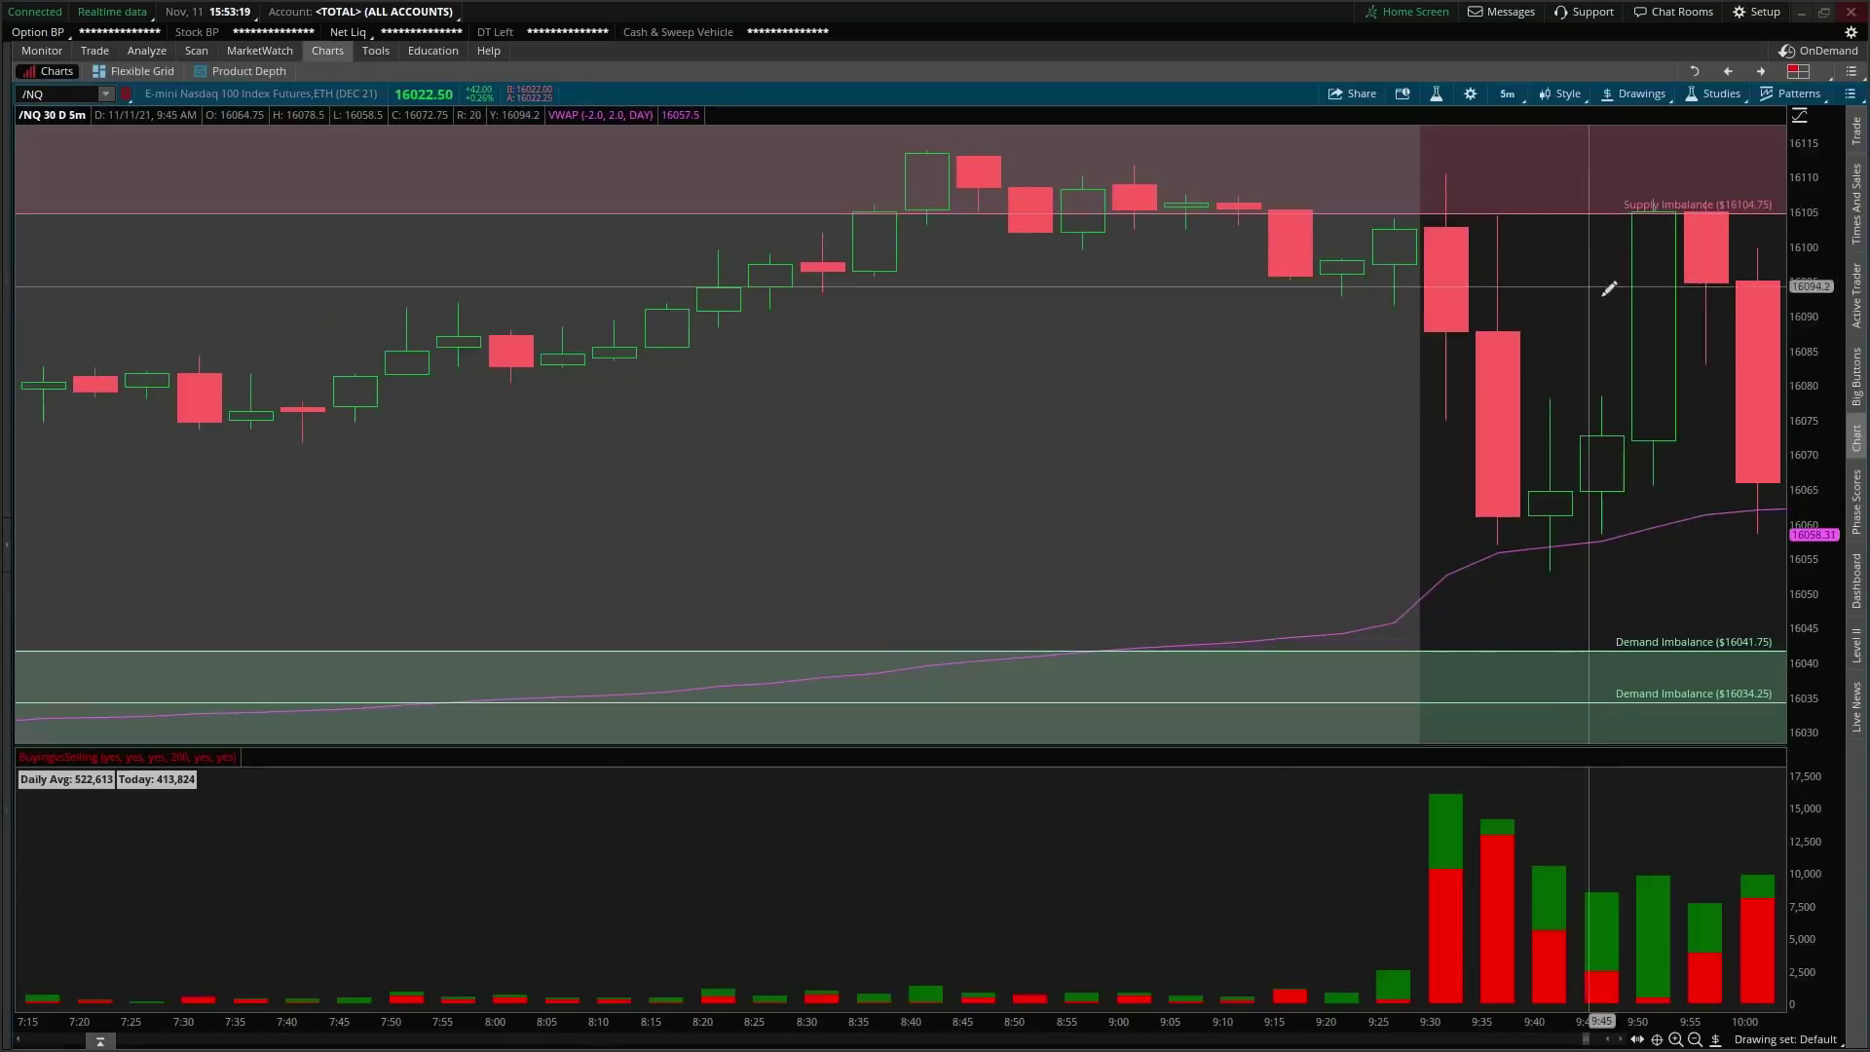
left_click(1695, 71)
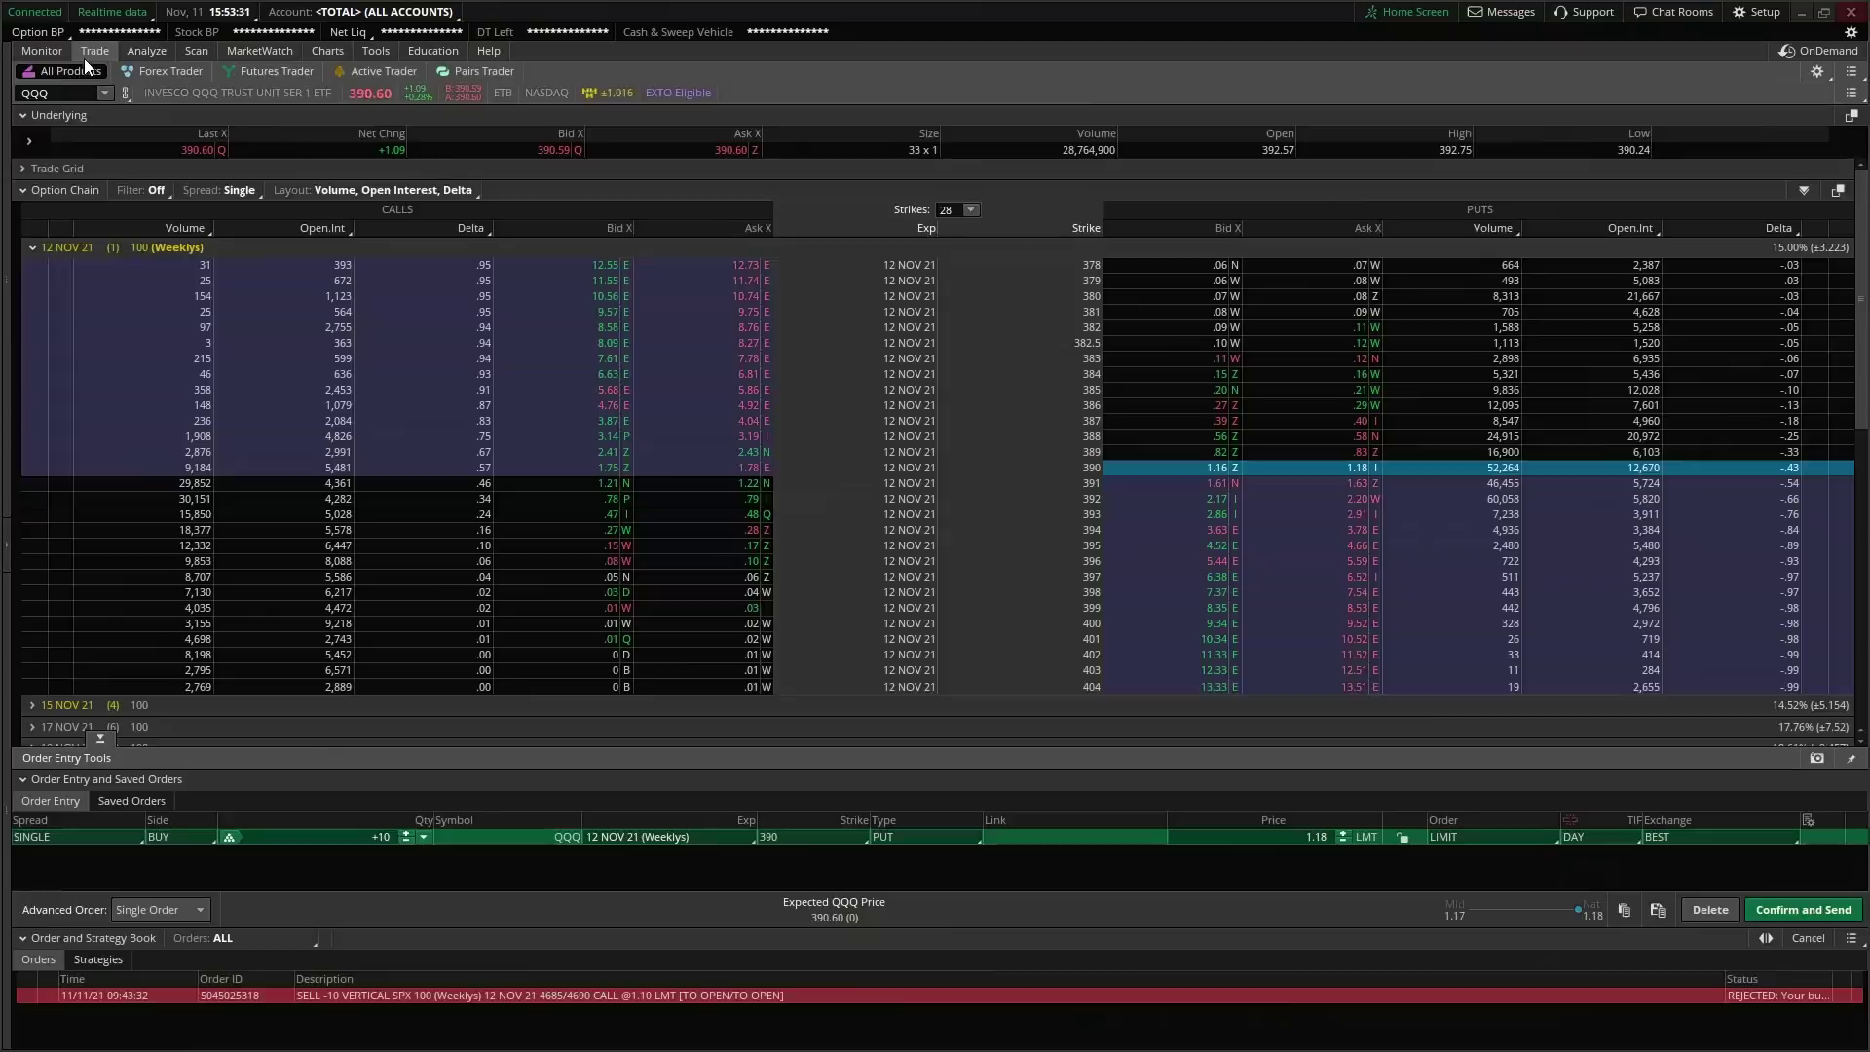
left_click(94, 50)
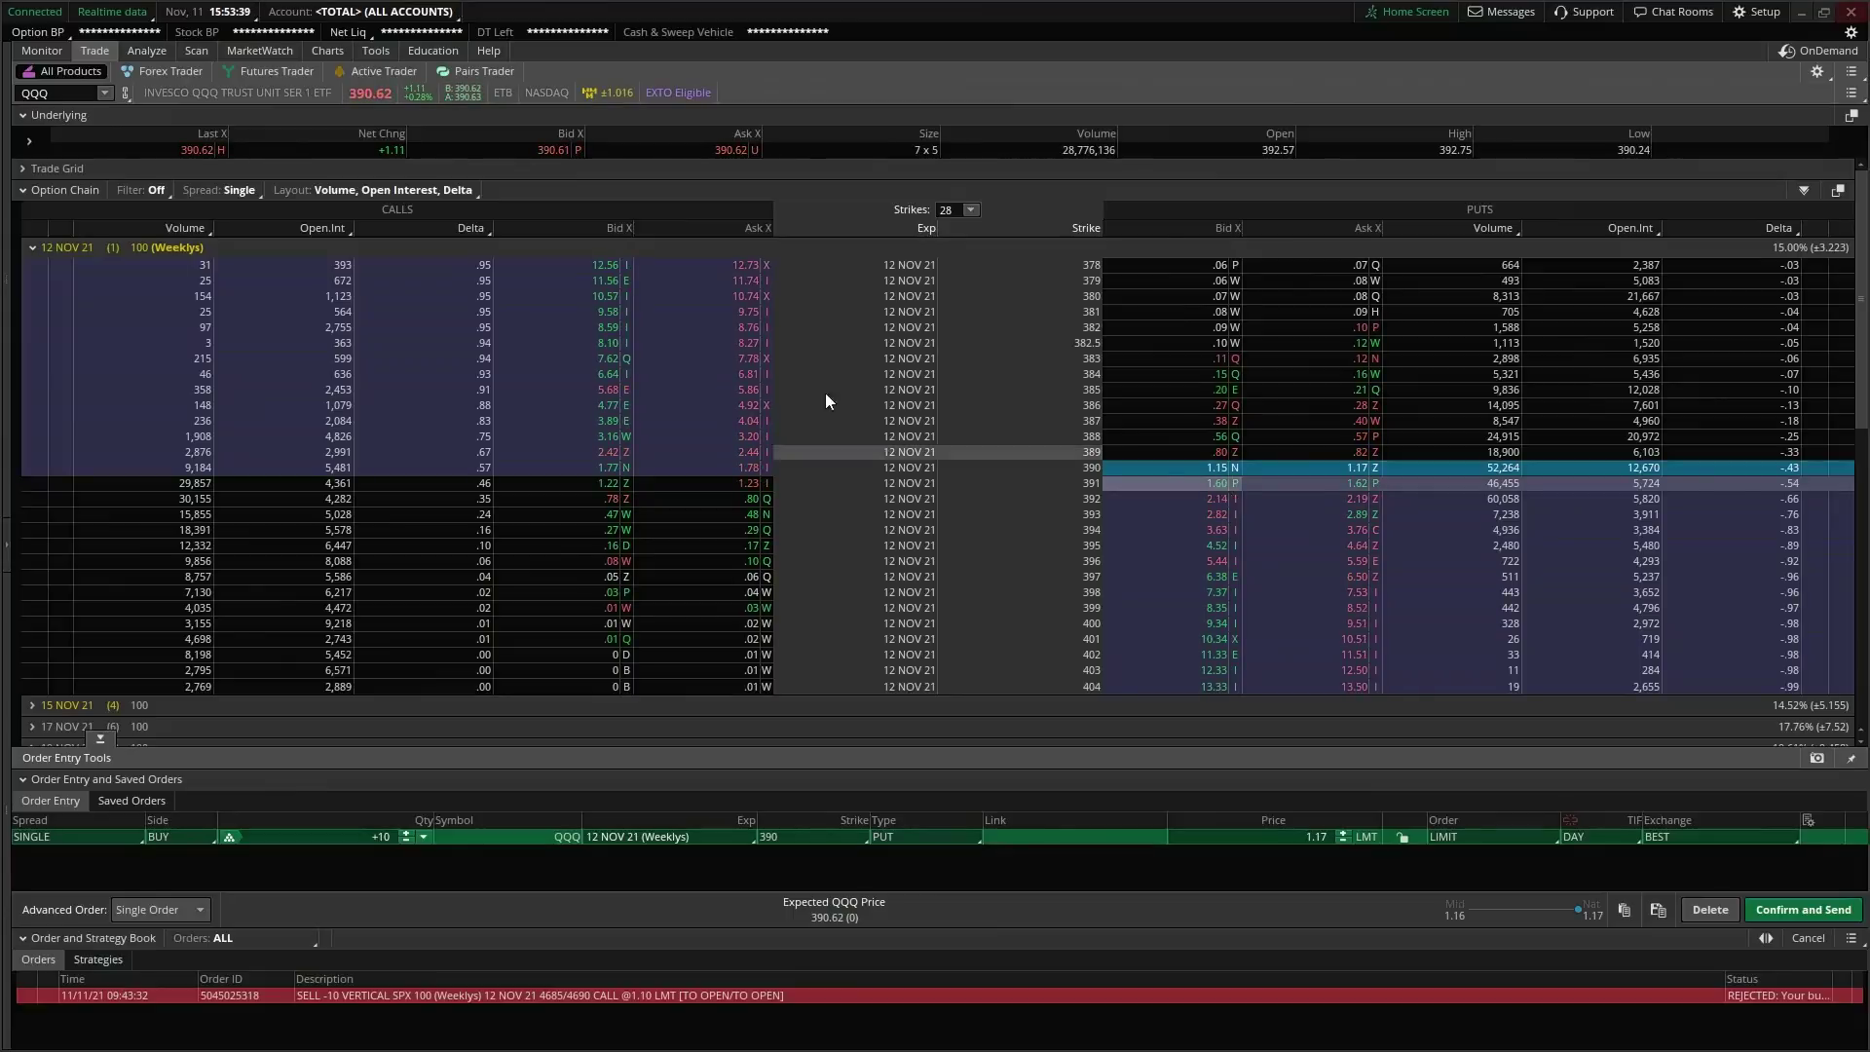
left_click(328, 51)
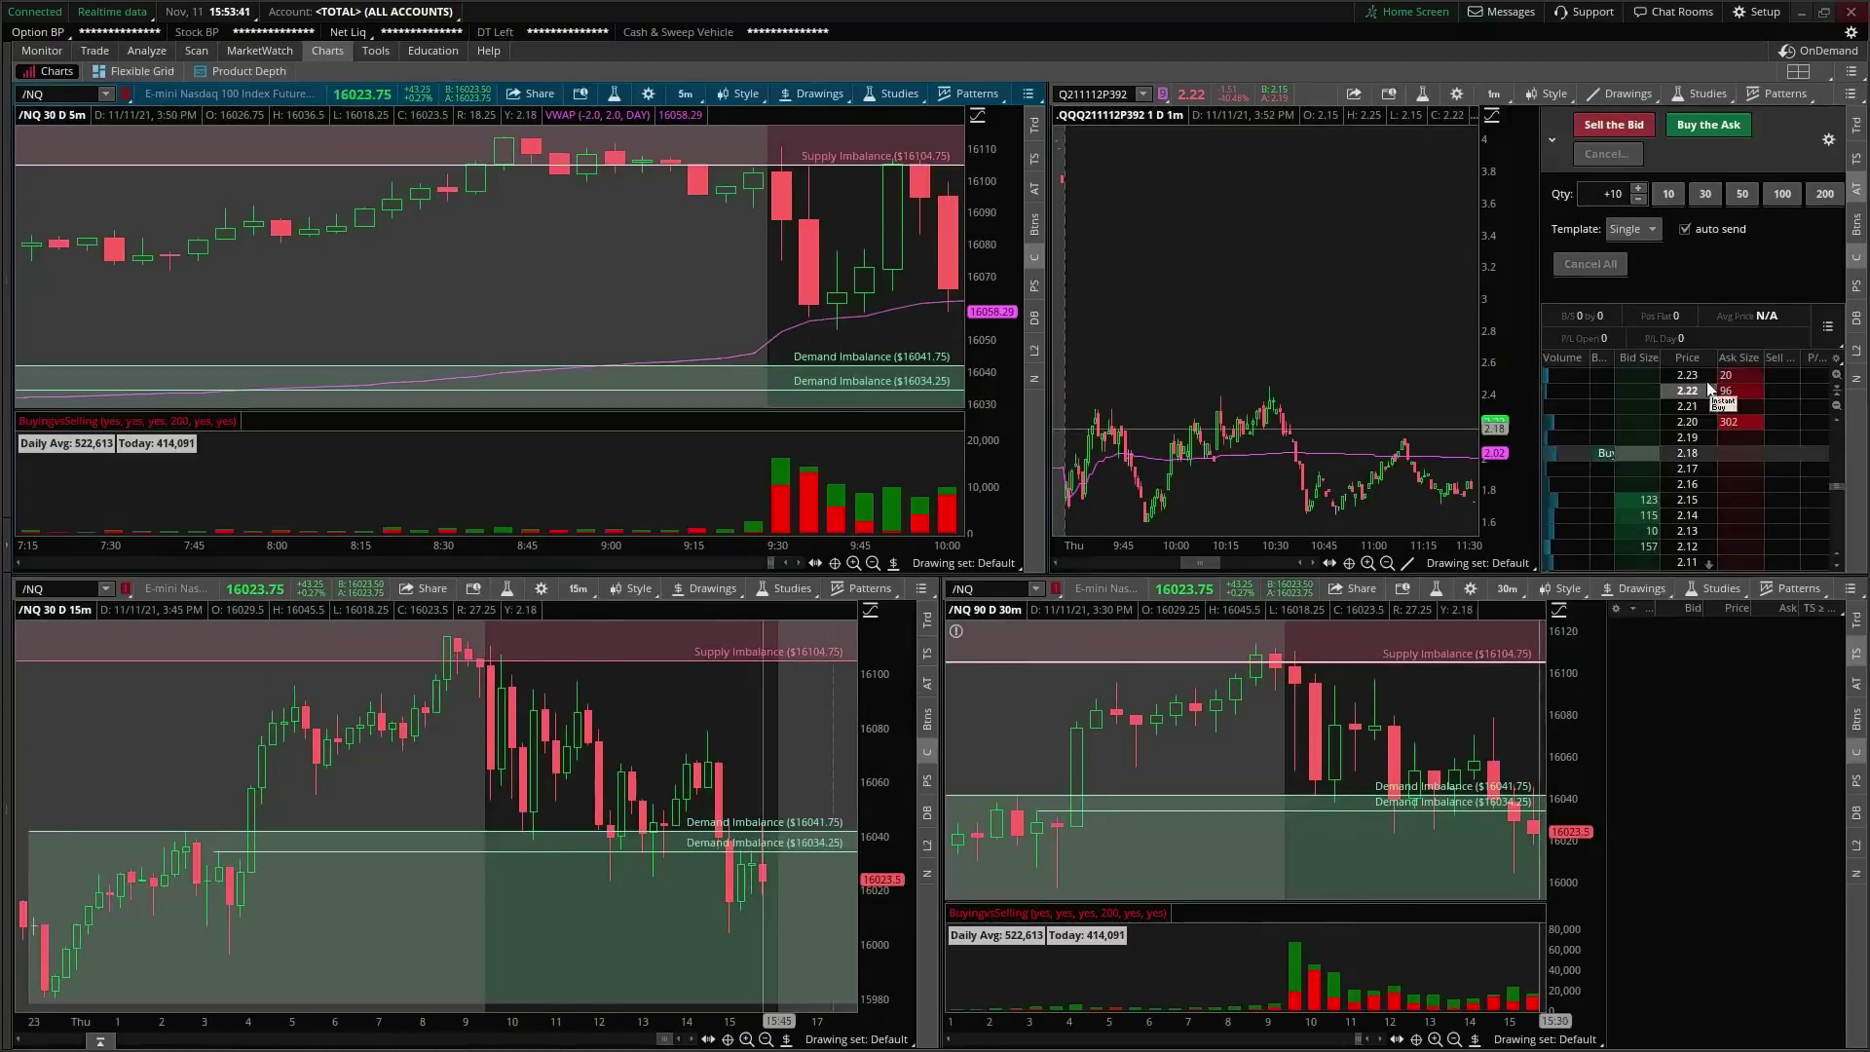
Step: Copy the .QQQ211112P392 option symbol from the 392 put in the QQQ option chain
left_click(79, 54)
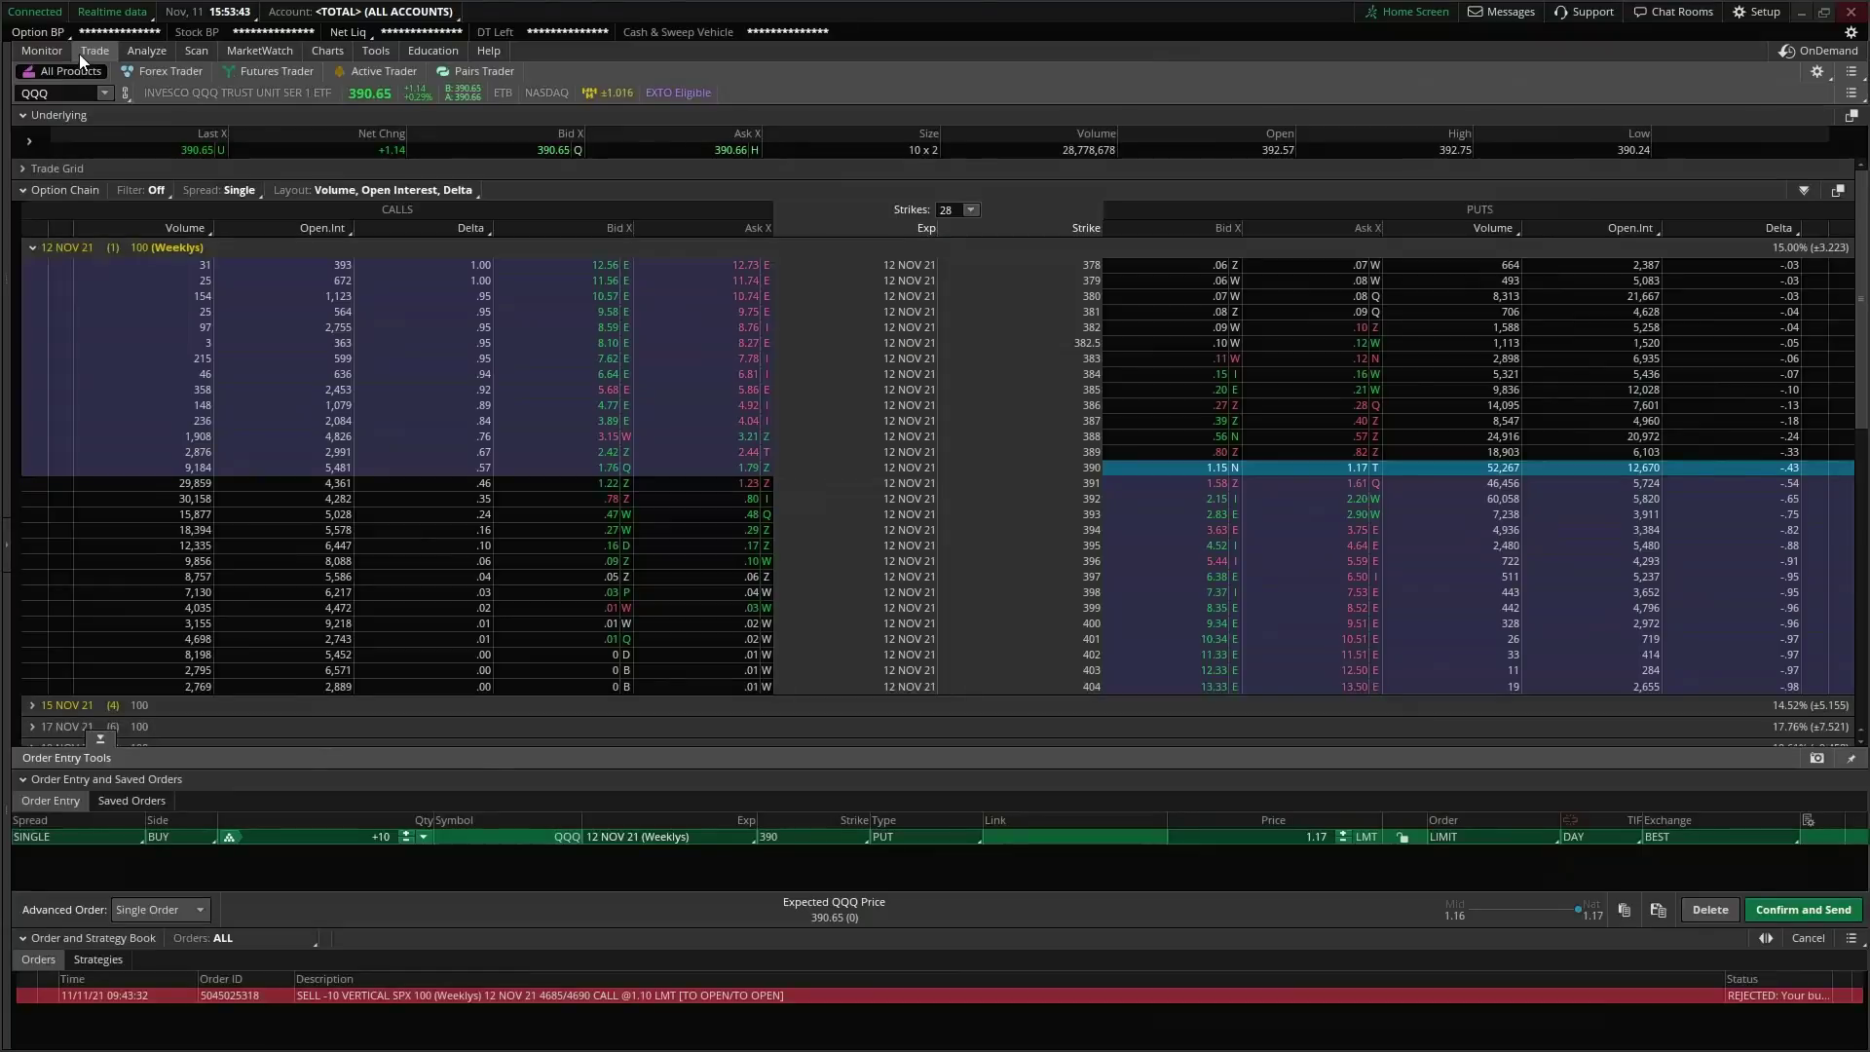
right_click(1322, 469)
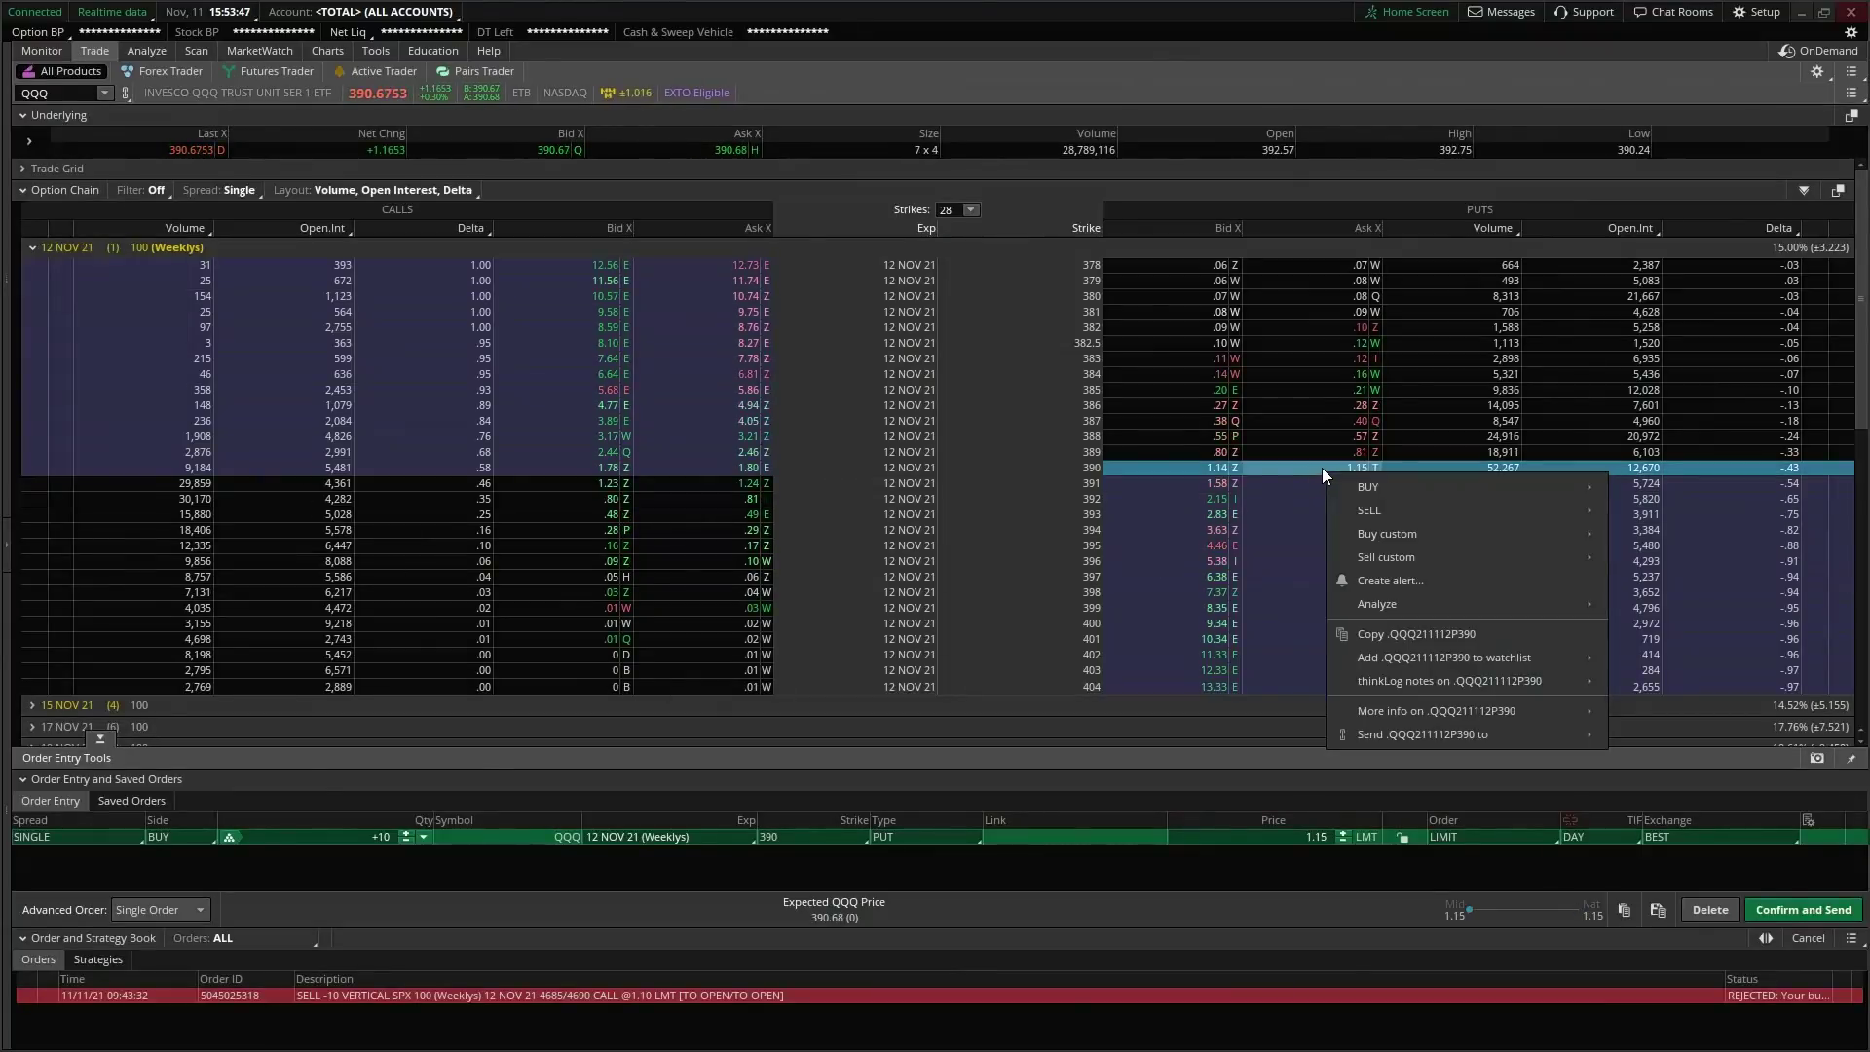
right_click(1289, 500)
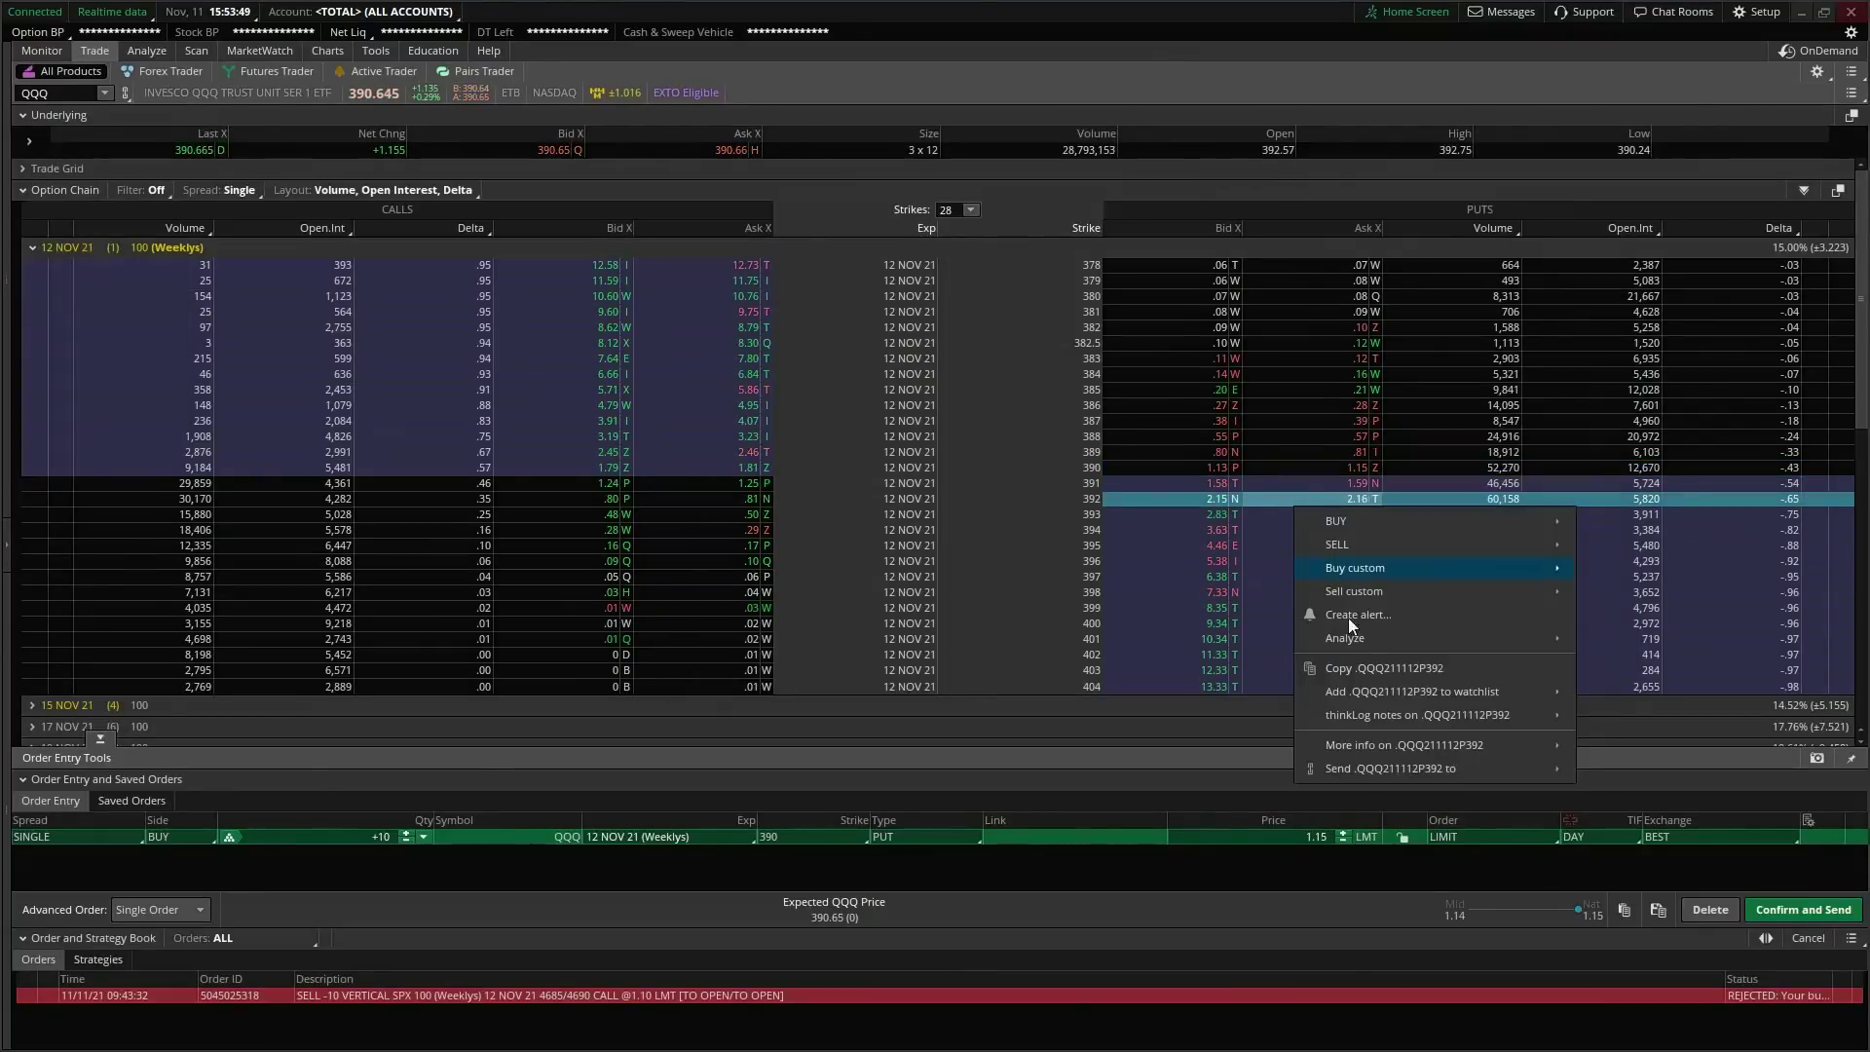
left_click(1360, 669)
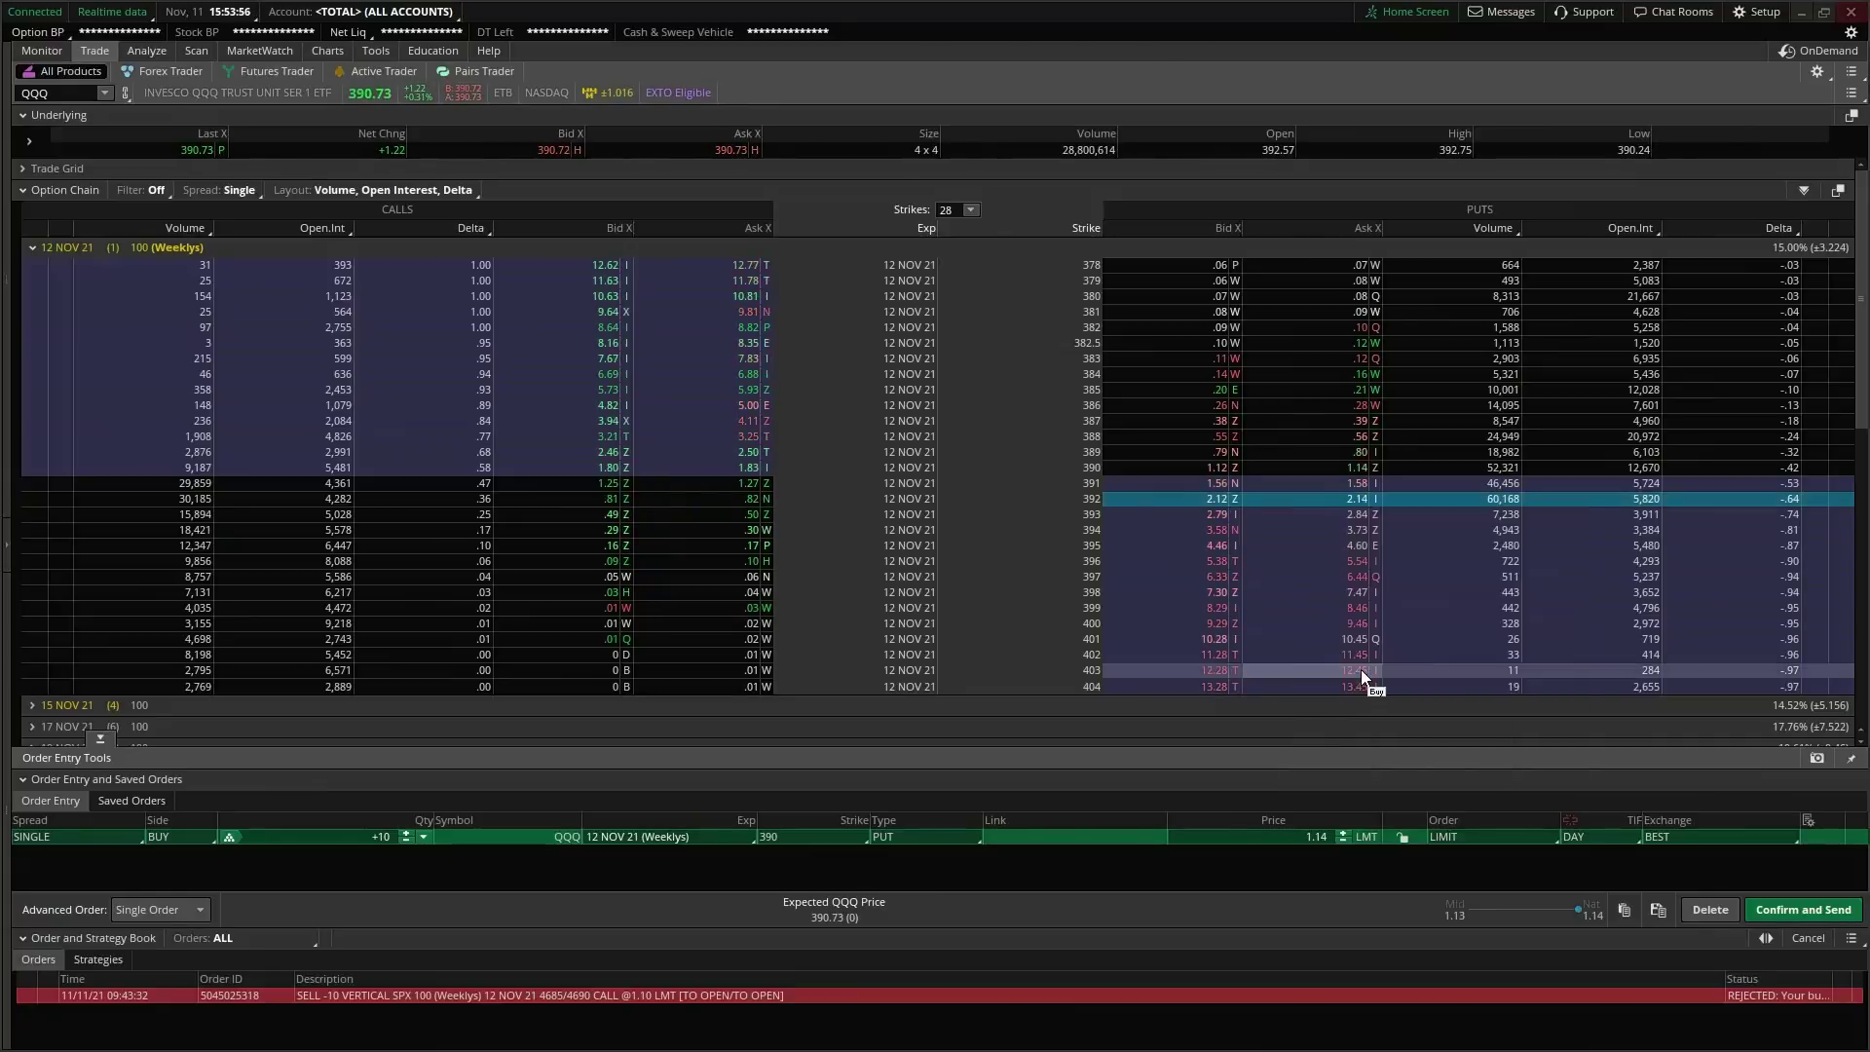
Step: Send .QQQ211112P392 from the option chain to the Lilac link and set the option chart cell's link color to Lilac
right_click(1324, 501)
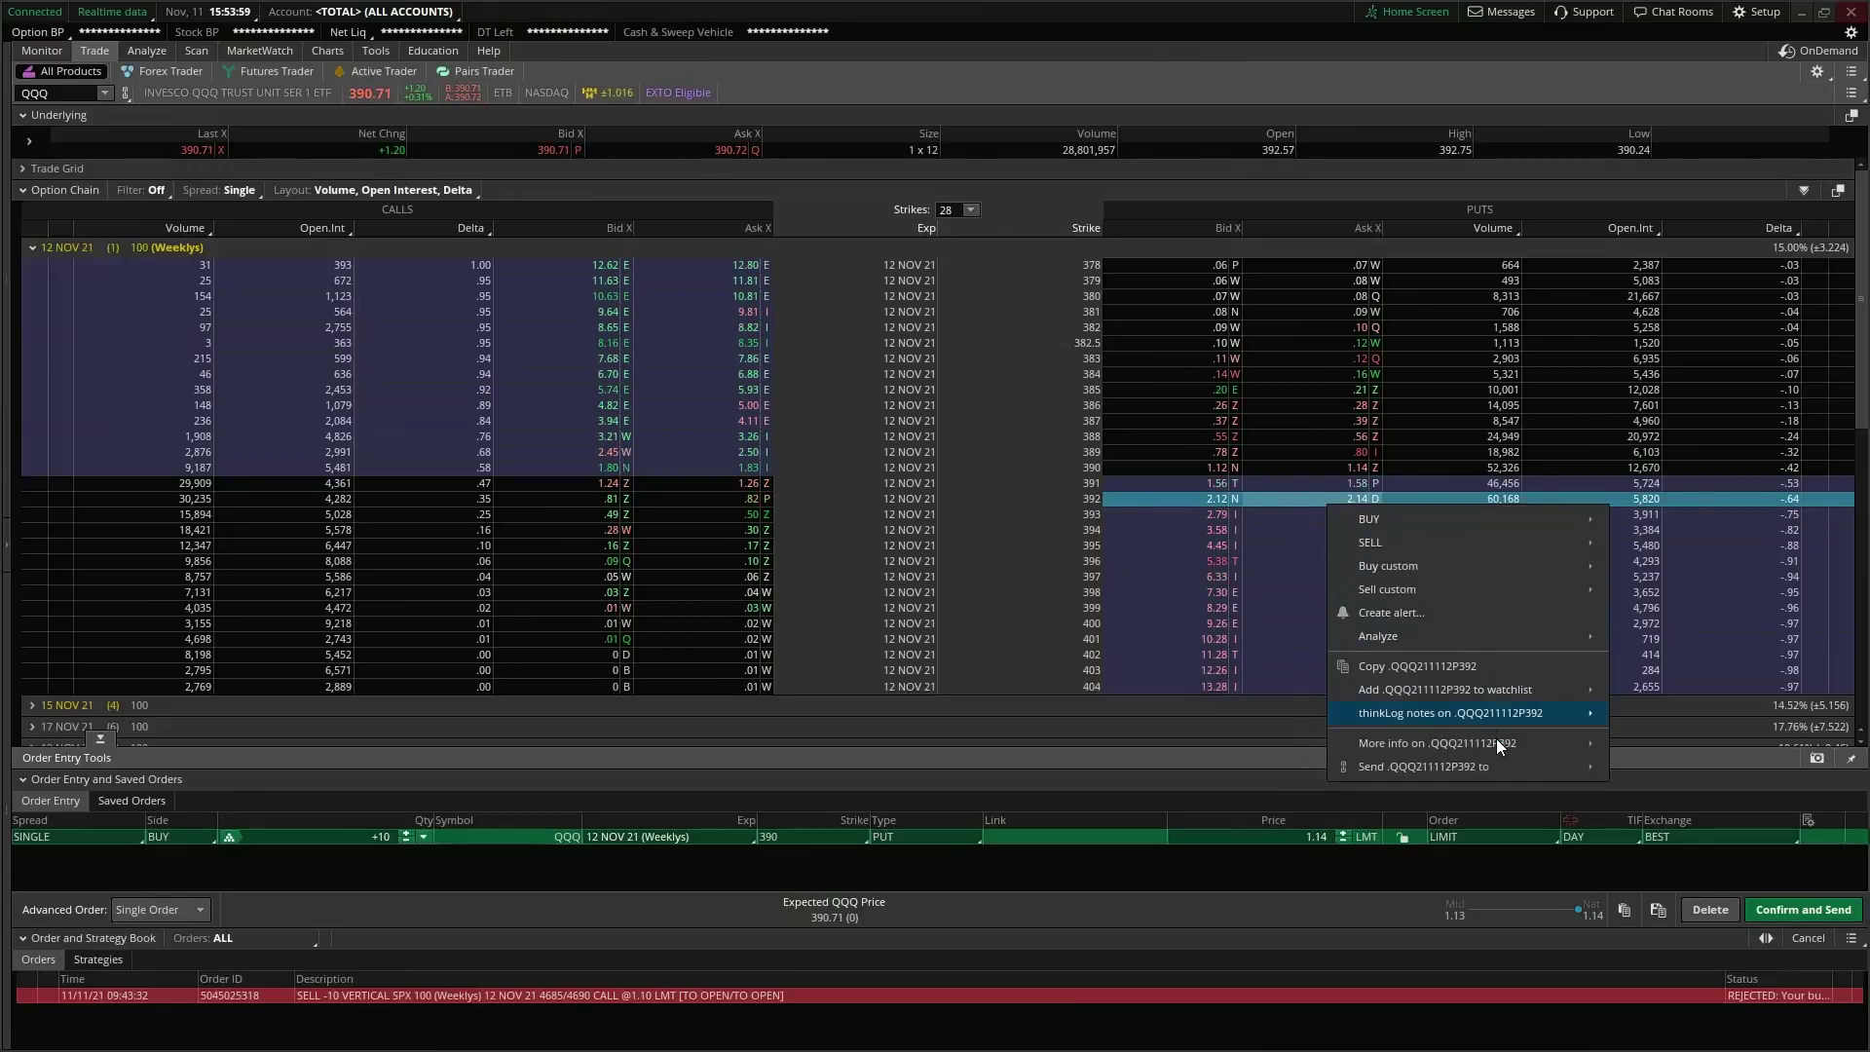
mouse_move(1496, 763)
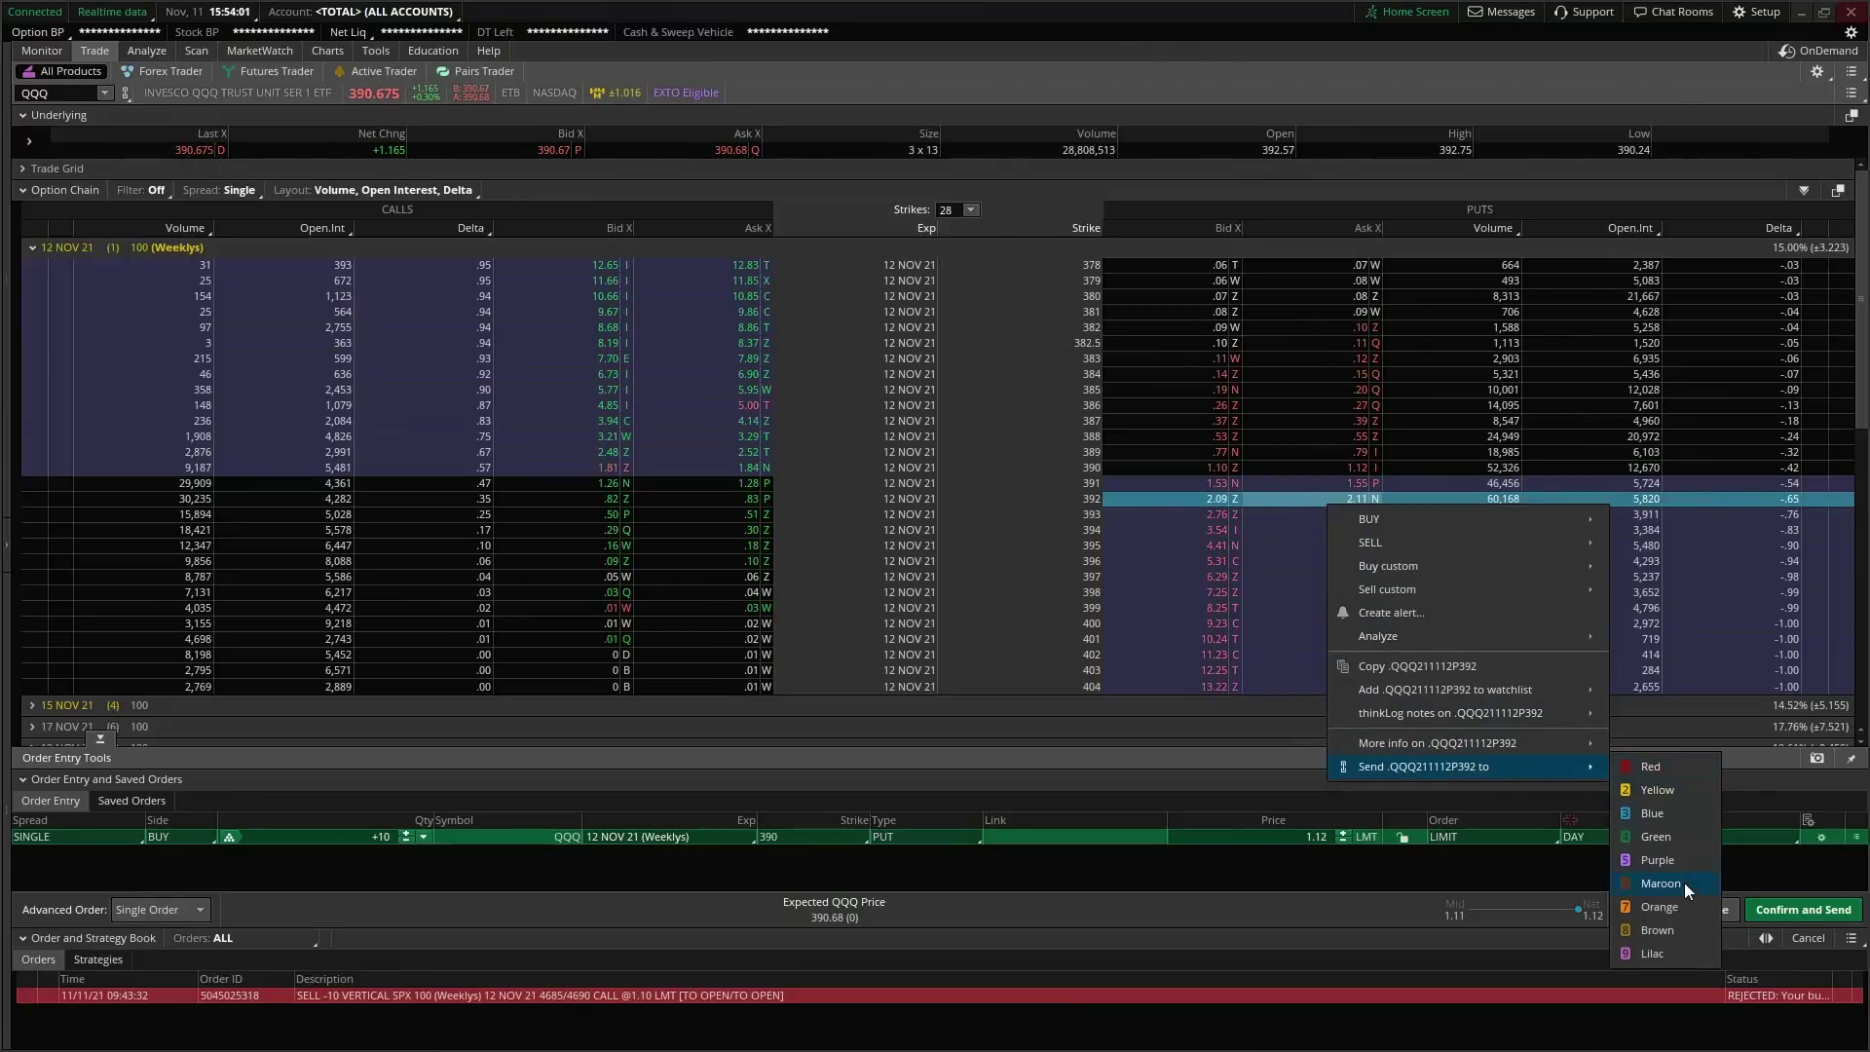
left_click(1667, 954)
left_click(329, 51)
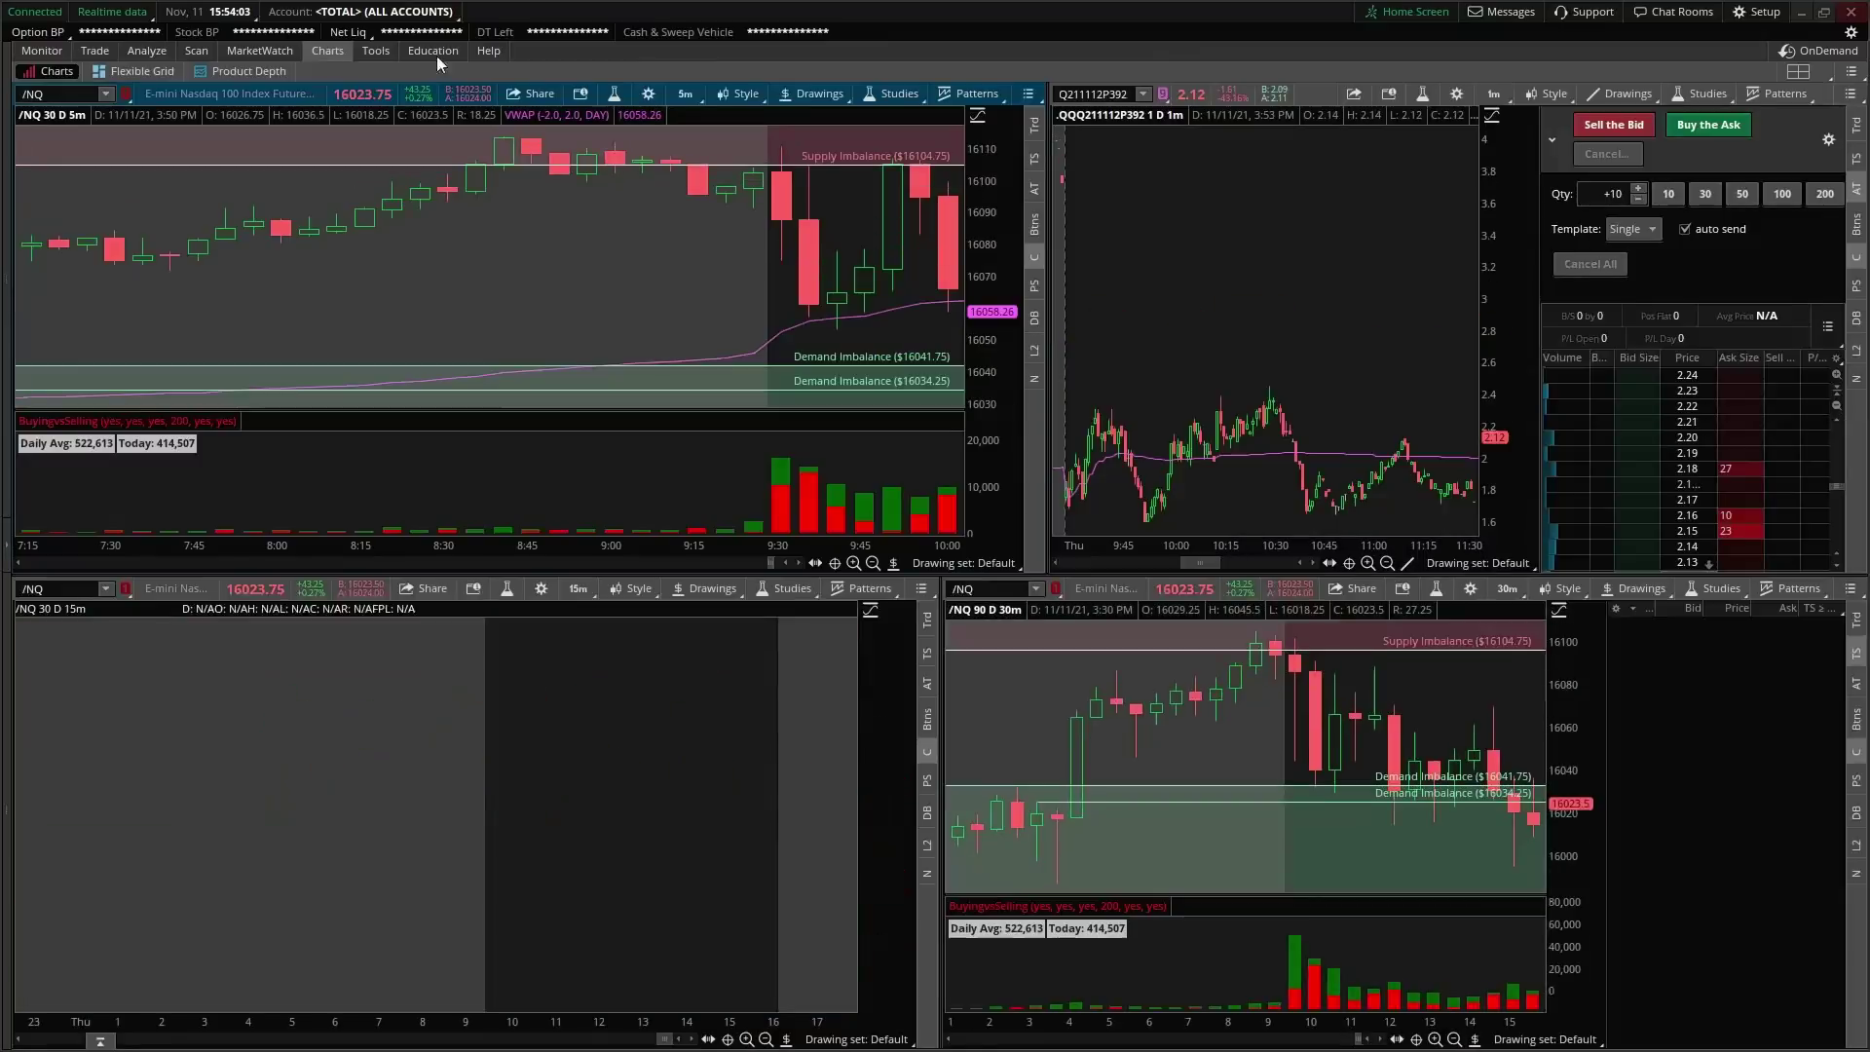
left_click(1164, 97)
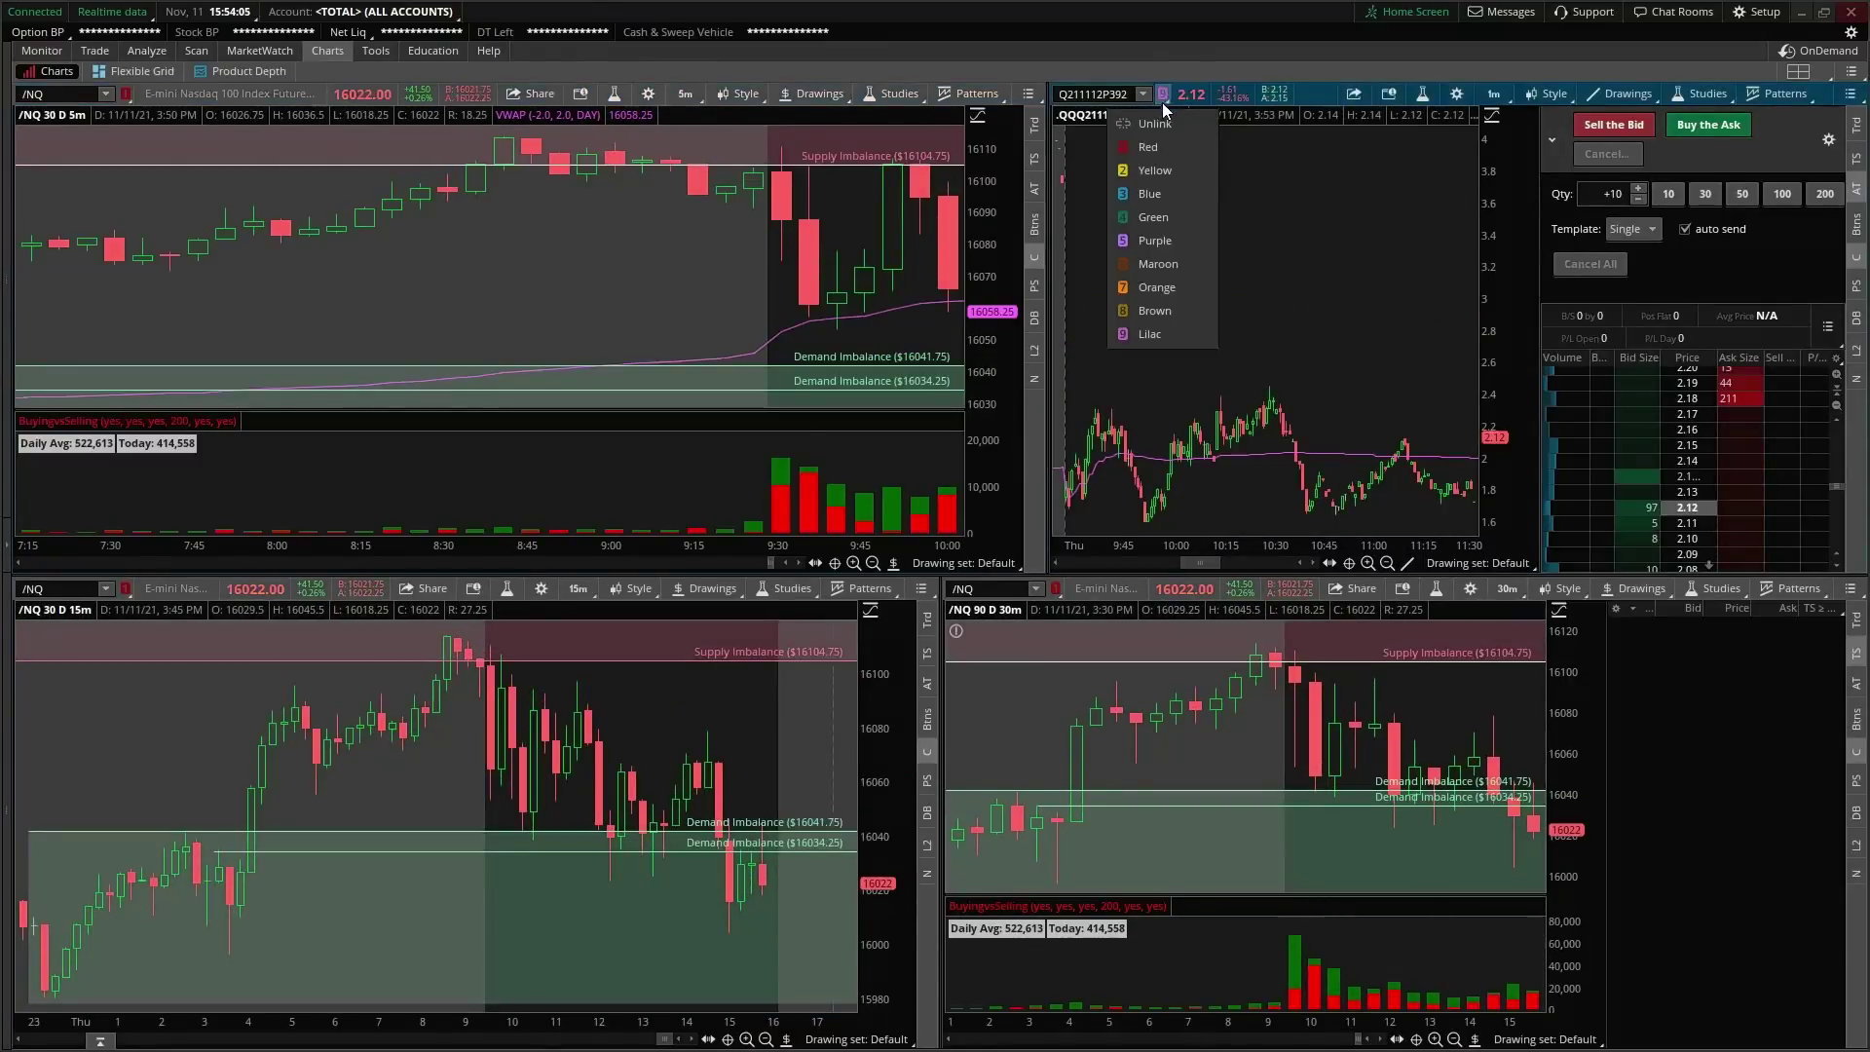
left_click(1166, 341)
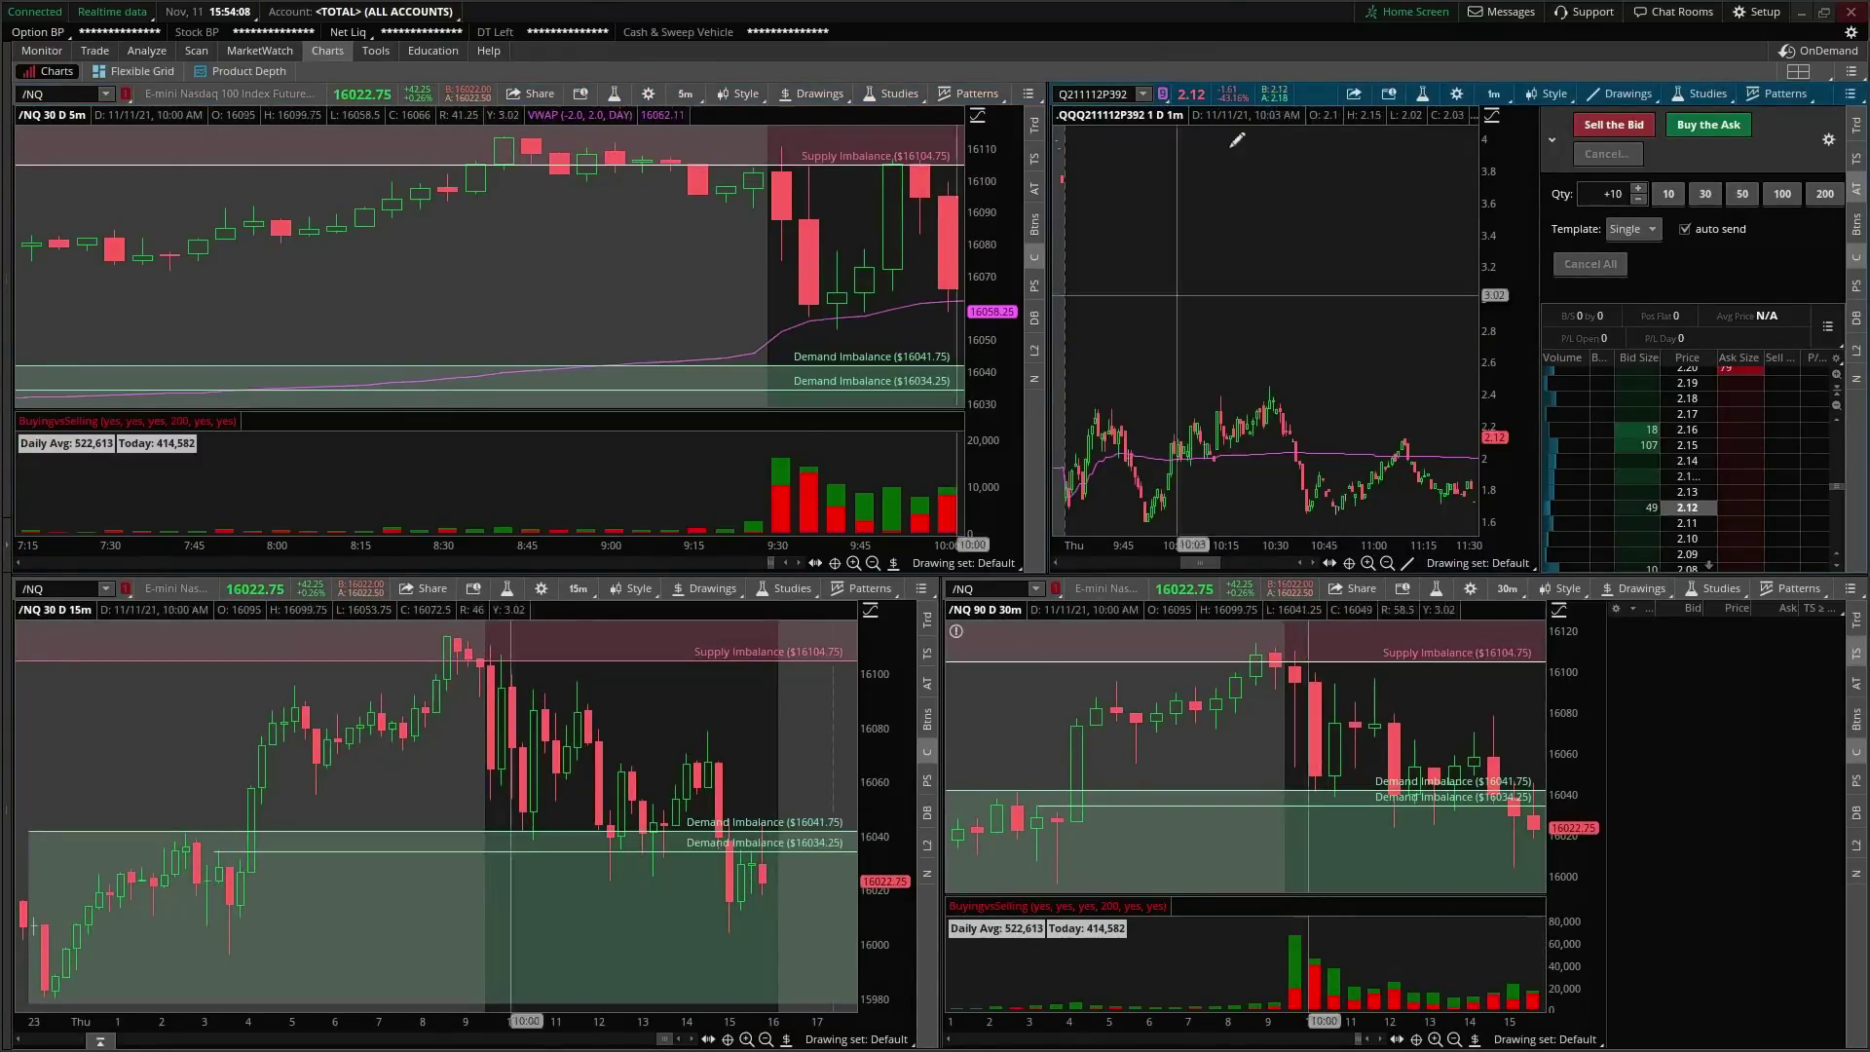
Step: Resend the 392 put from the option chain to the Lilac link and return to the linked chart in the grid
left_click(95, 51)
right_click(1354, 501)
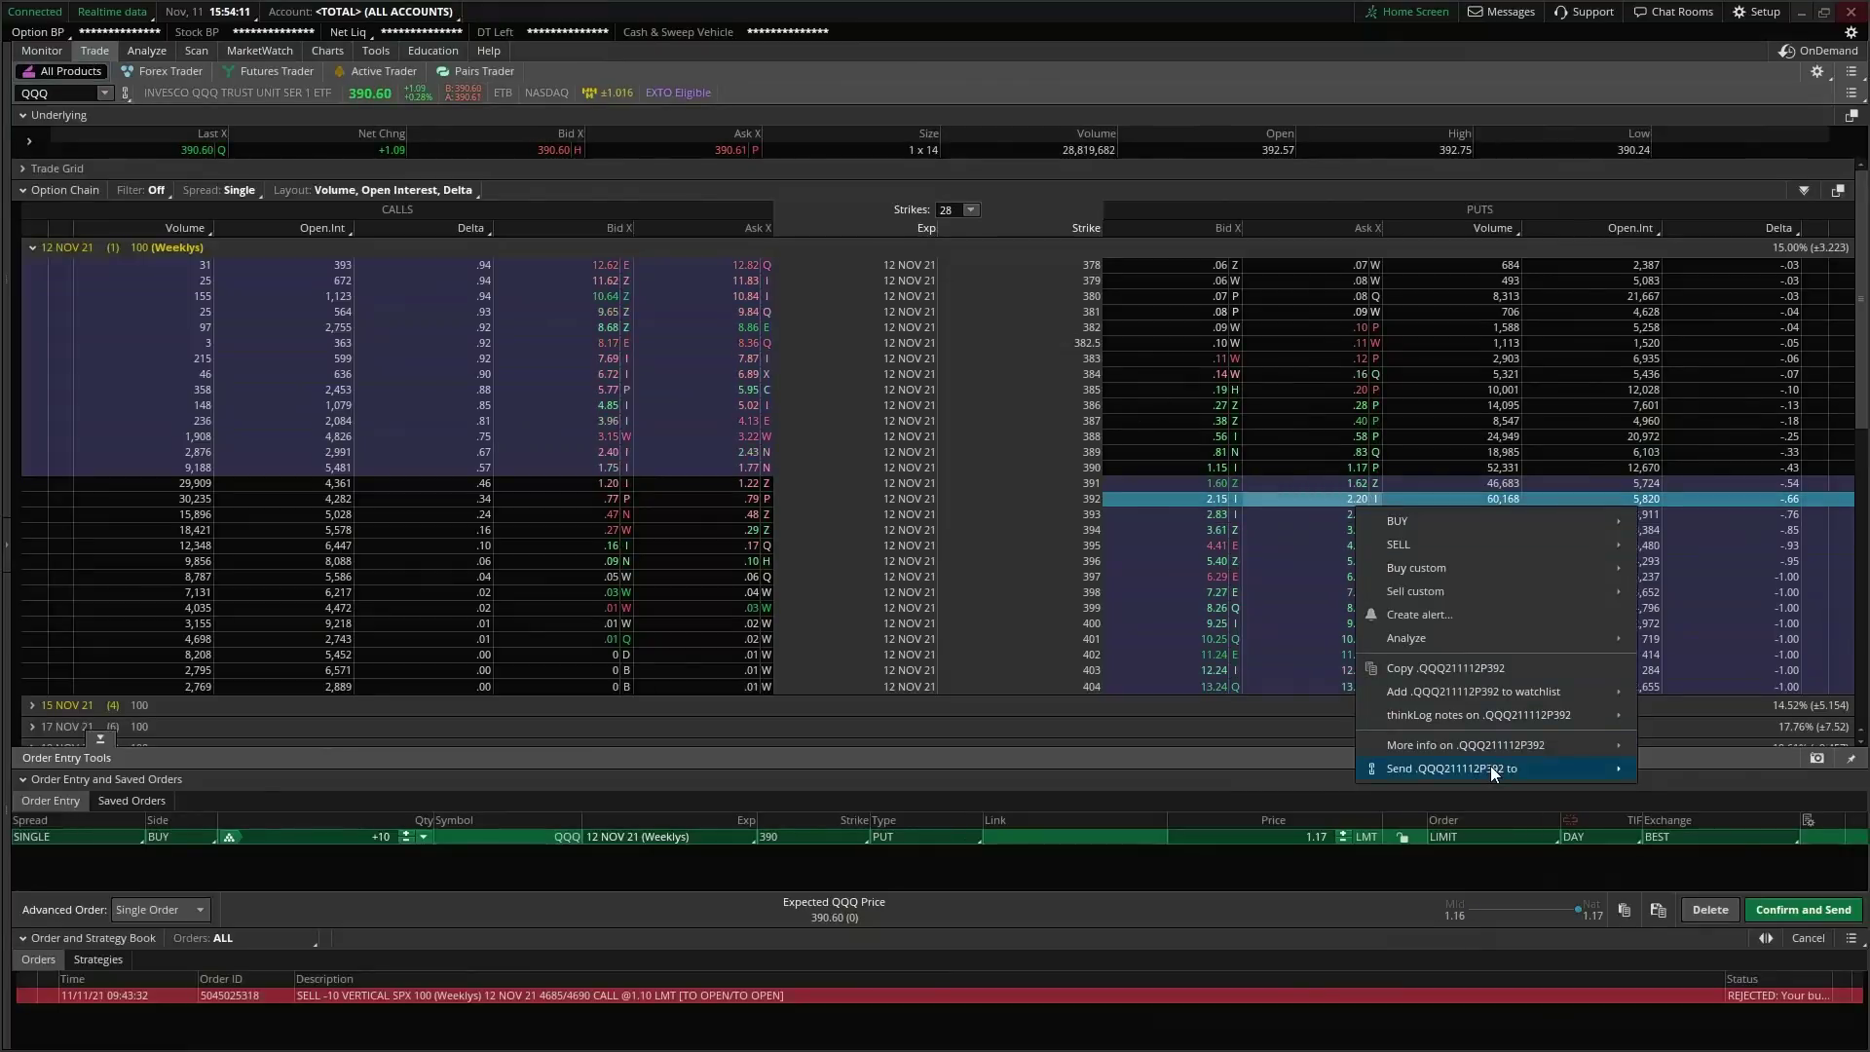
mouse_move(1490, 769)
left_click(1697, 959)
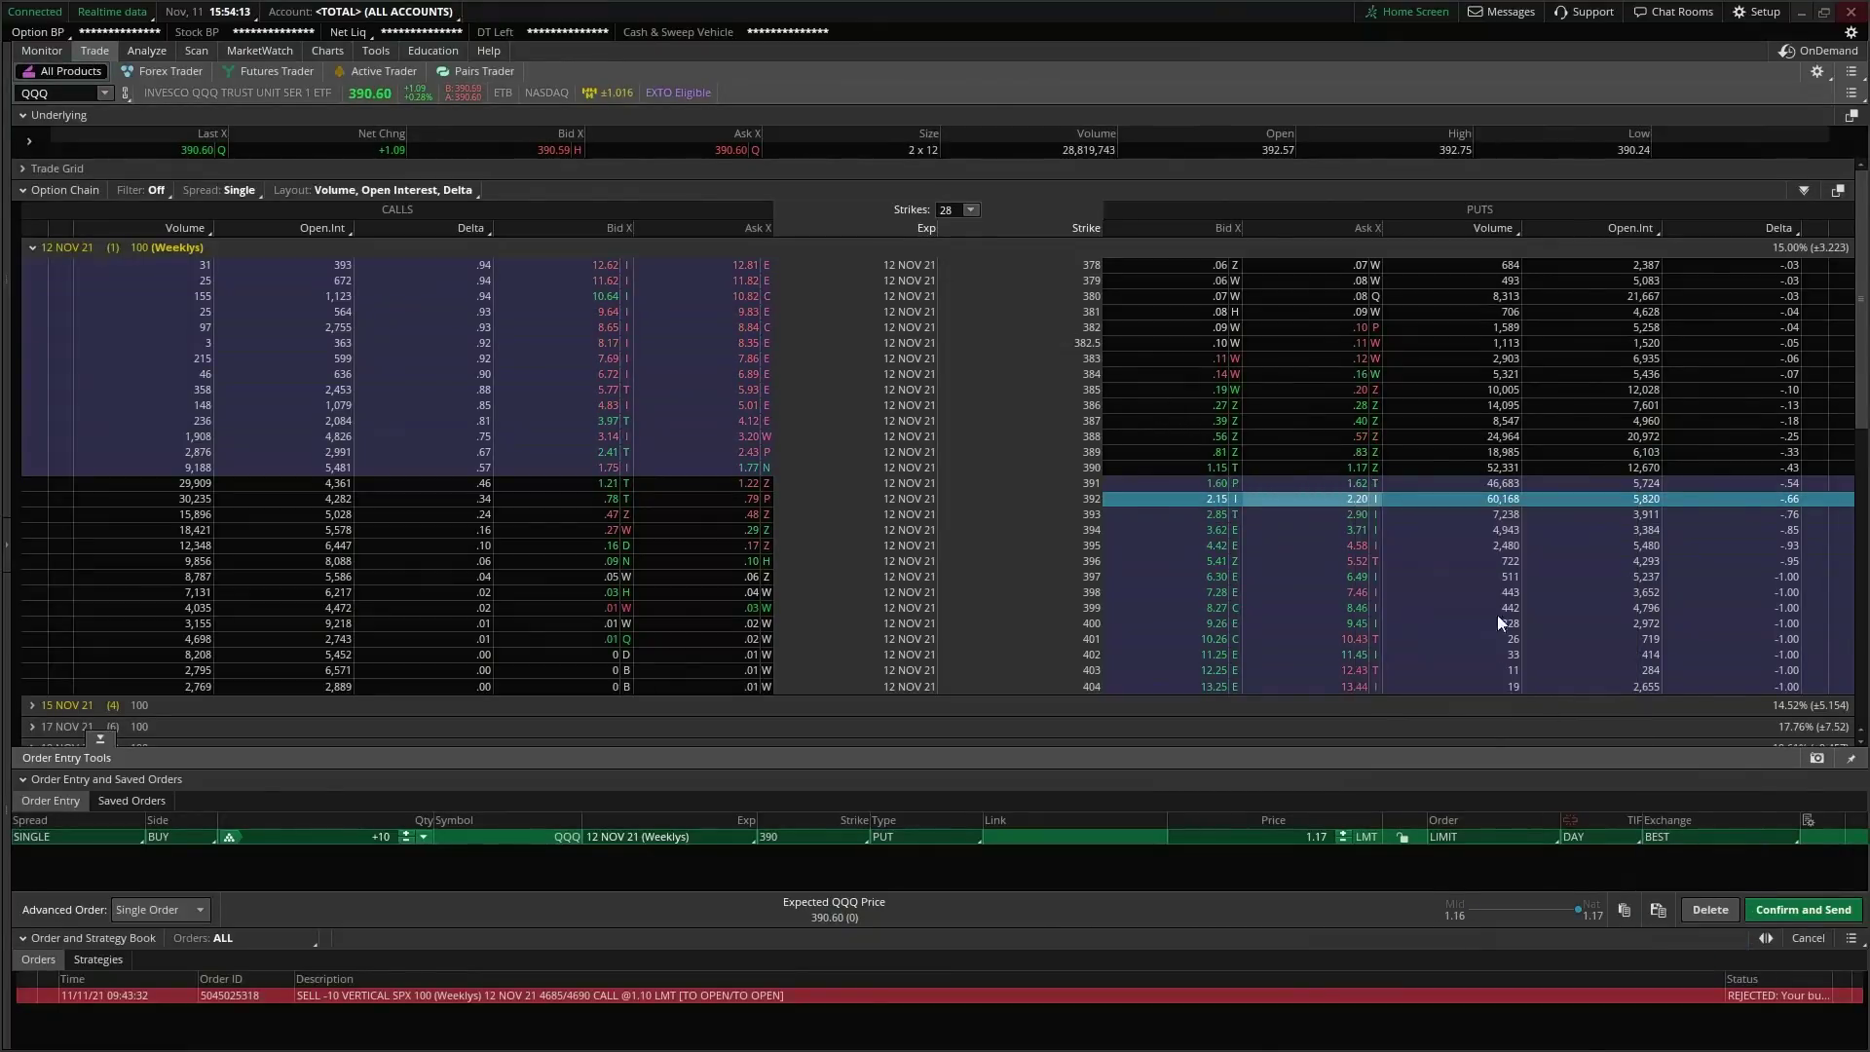
left_click(325, 51)
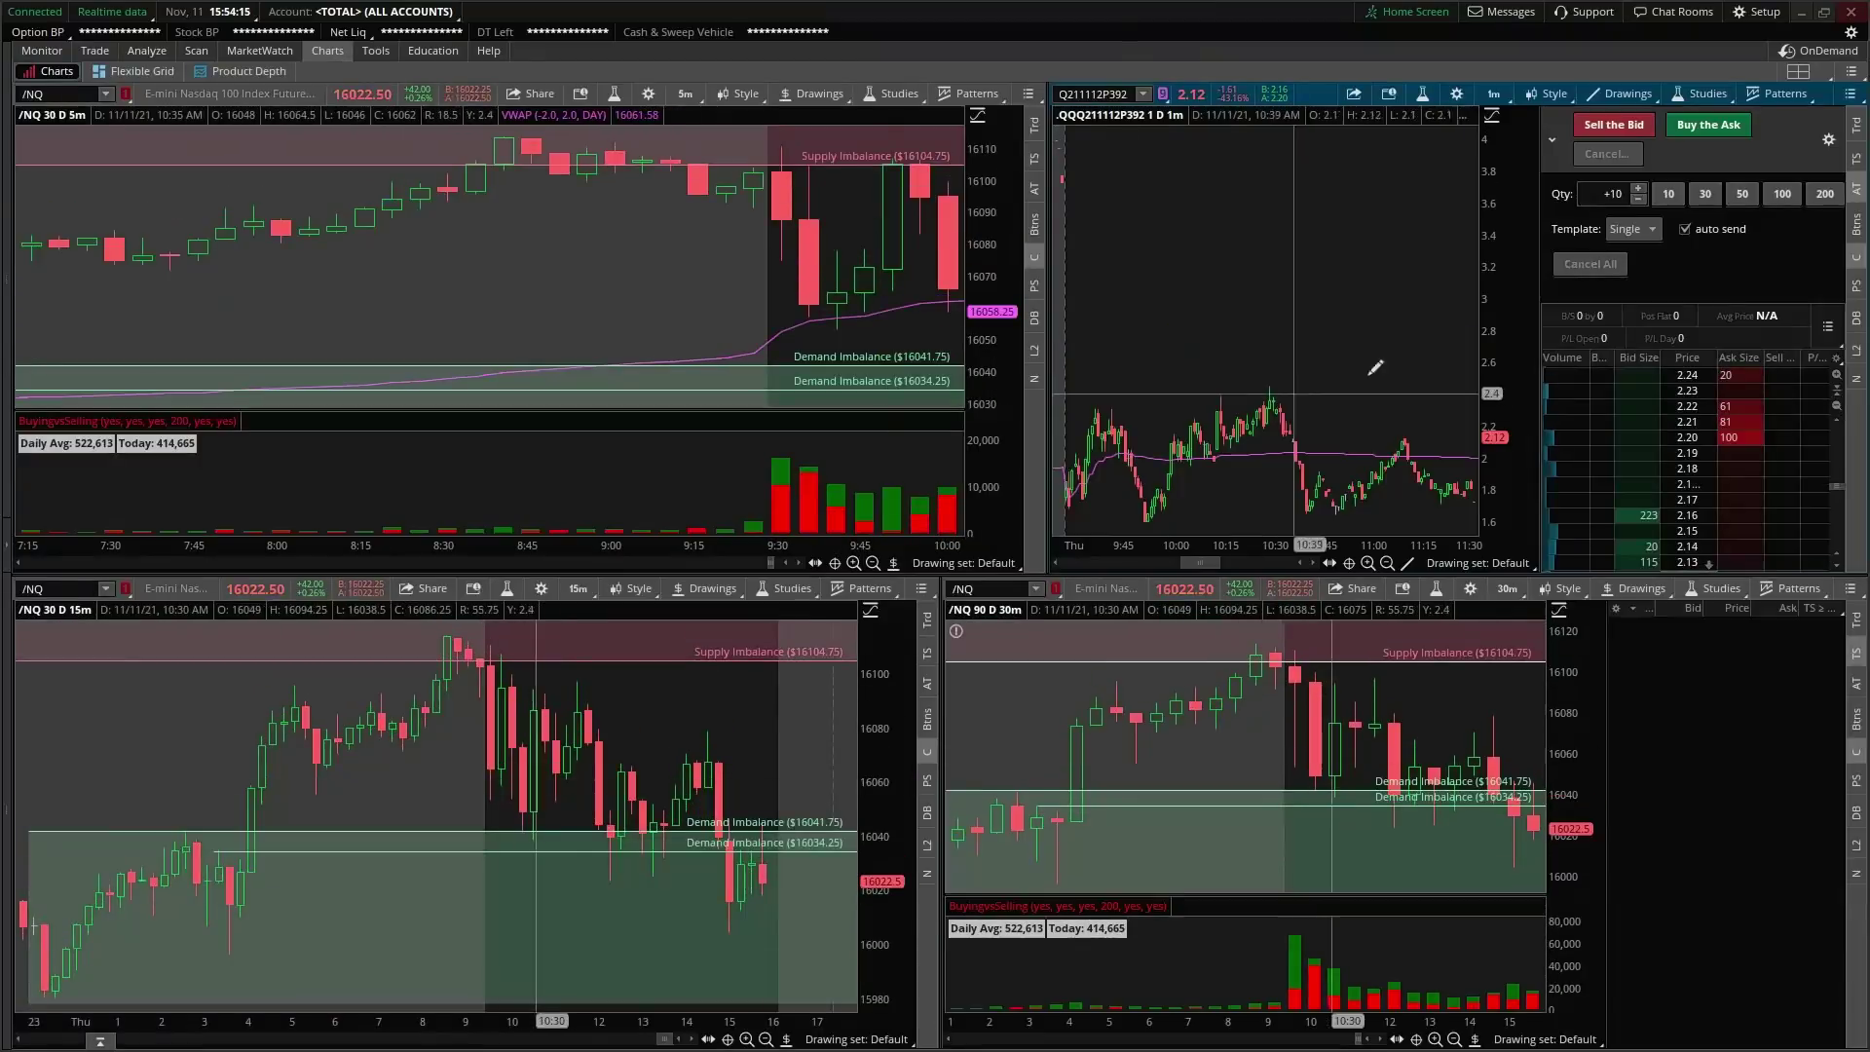
Step: Widen the Active Trader ladder beside the .QQQ211112P392 chart and maximize that cell
left_click_drag(1538, 195, 1420, 261)
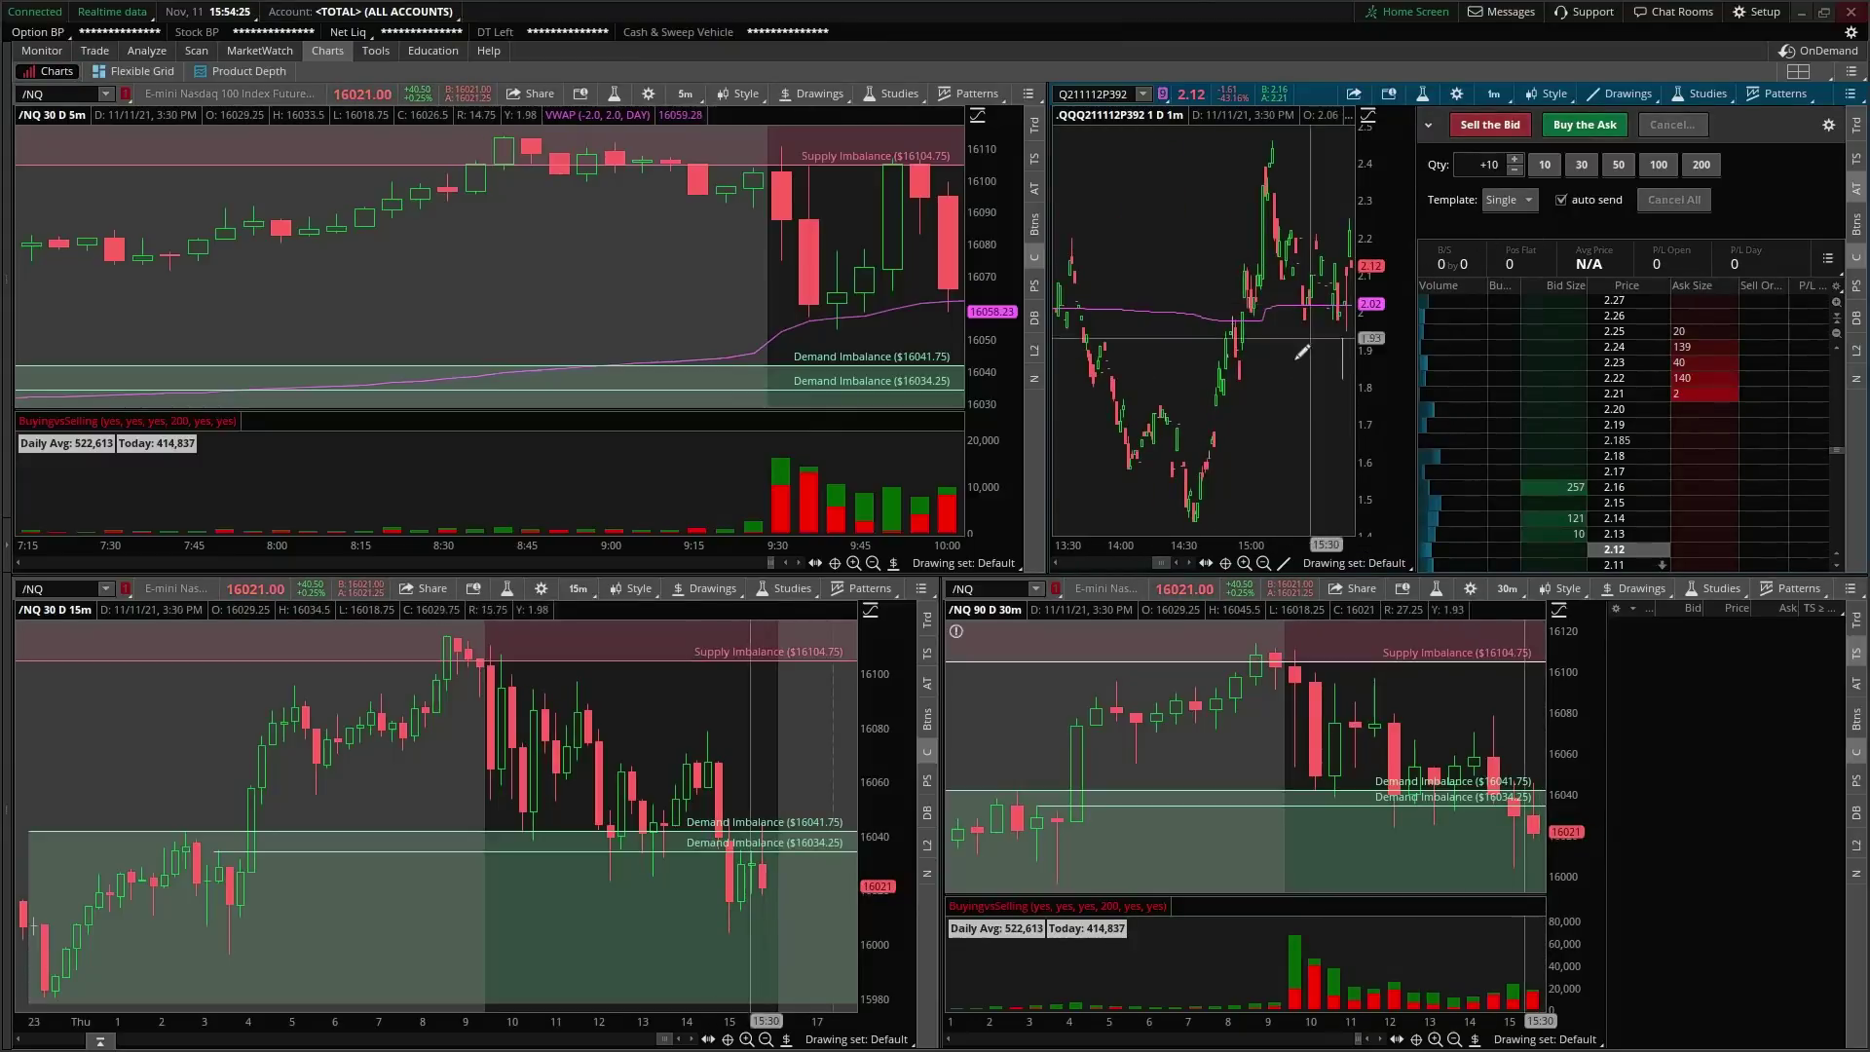
right_click(1252, 450)
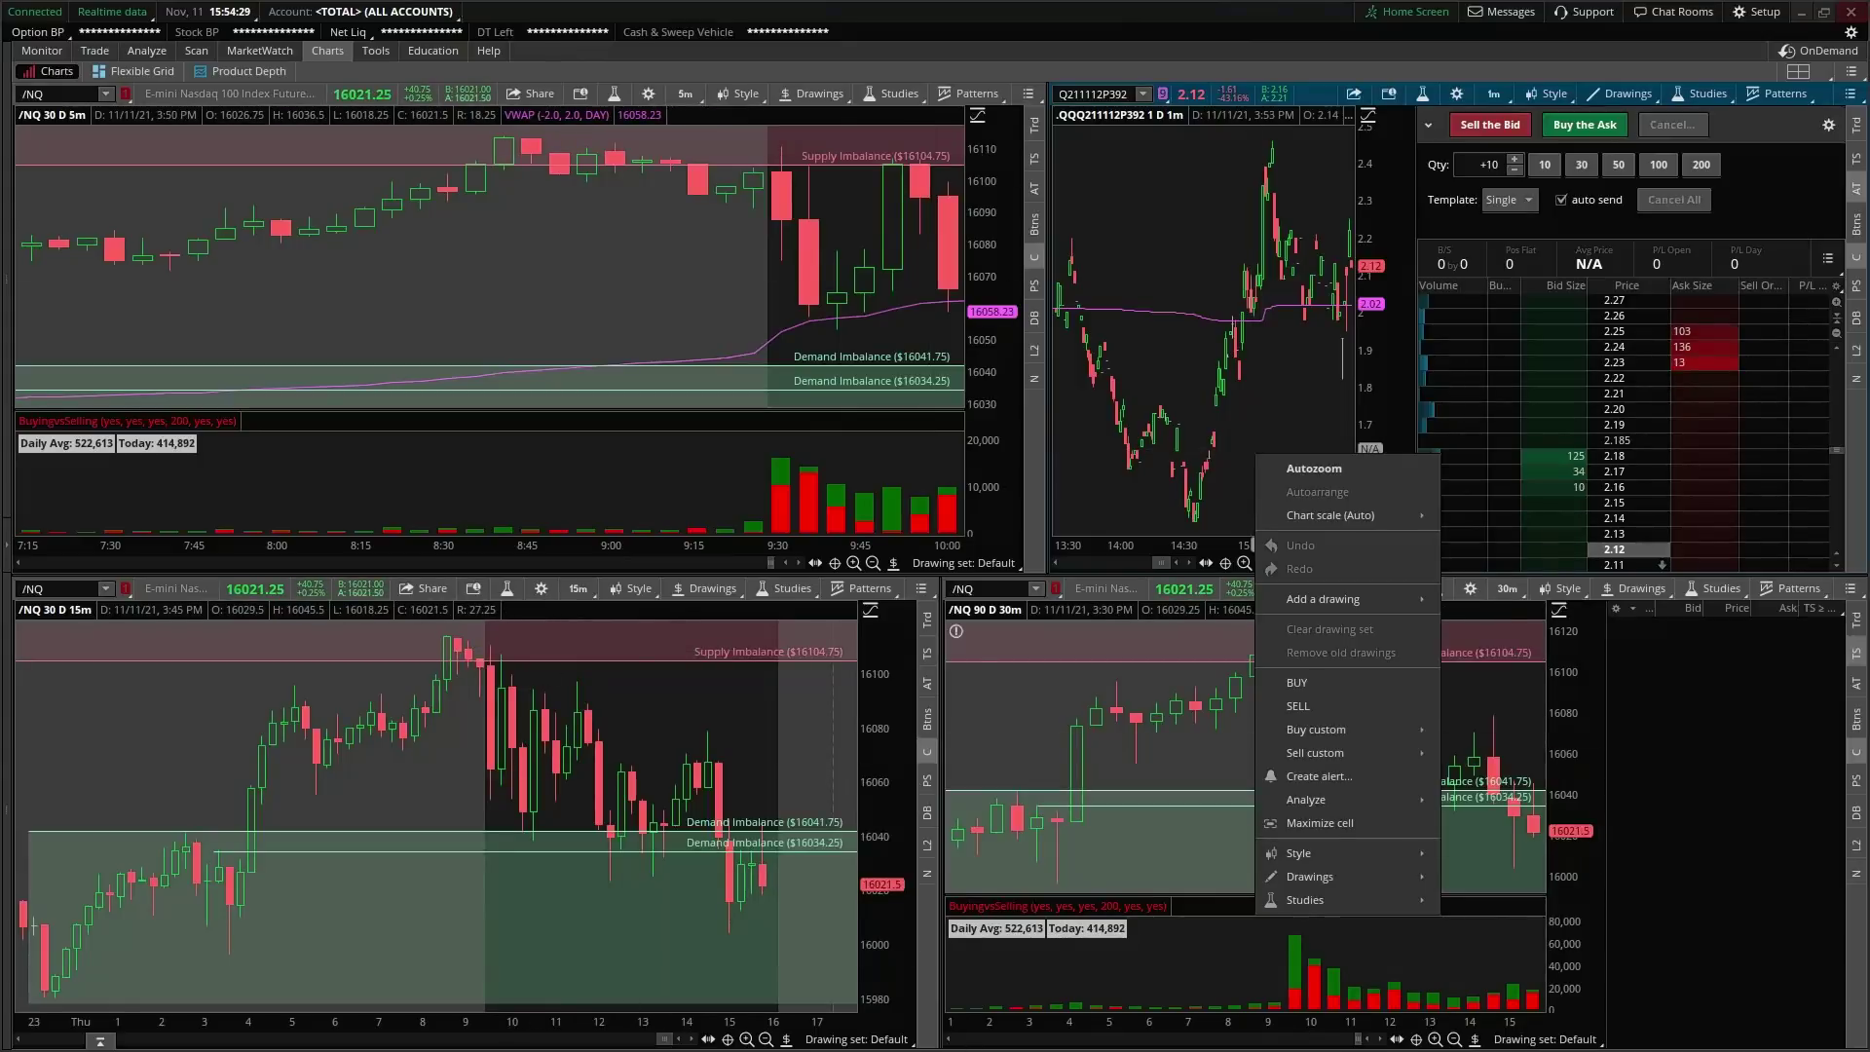
left_click(1334, 825)
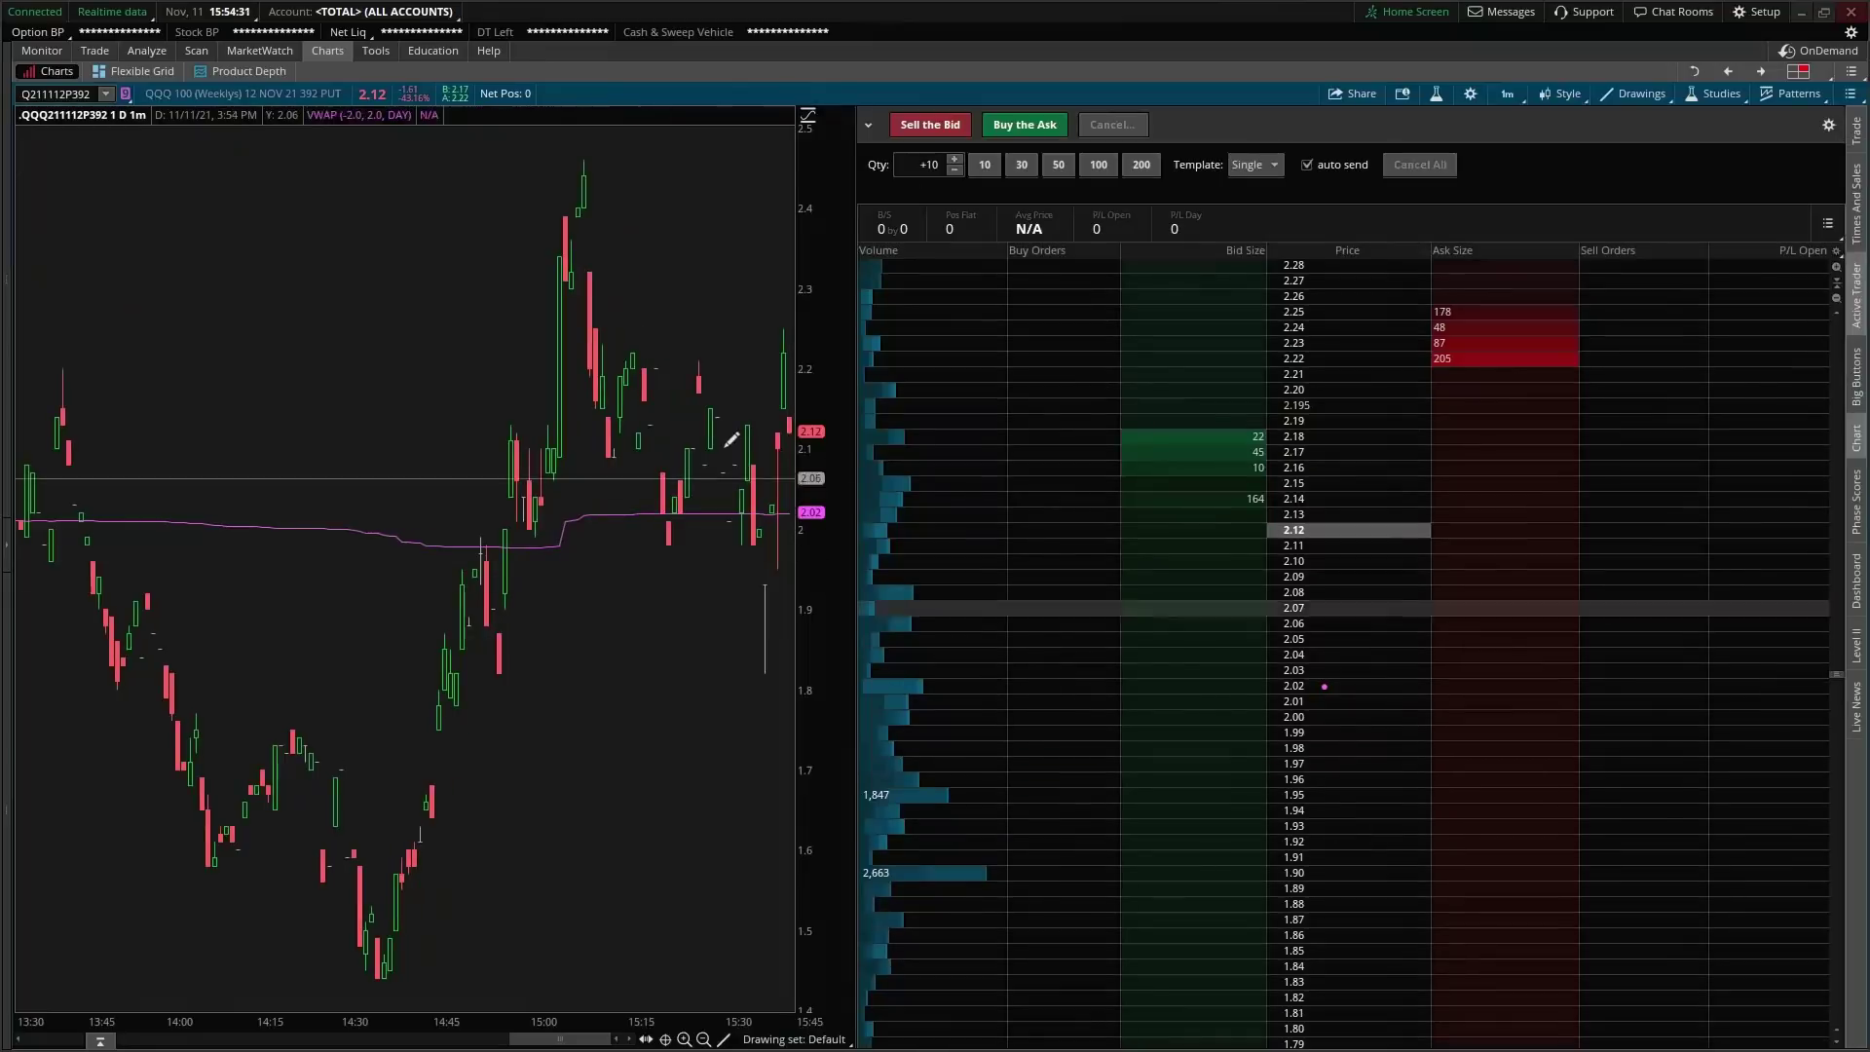
Step: Measure the put's morning rise on the 1-minute chart from the low before 10:00 to the 10:32 high, leaving no drawing
left_click_drag(521, 1033, 318, 1034)
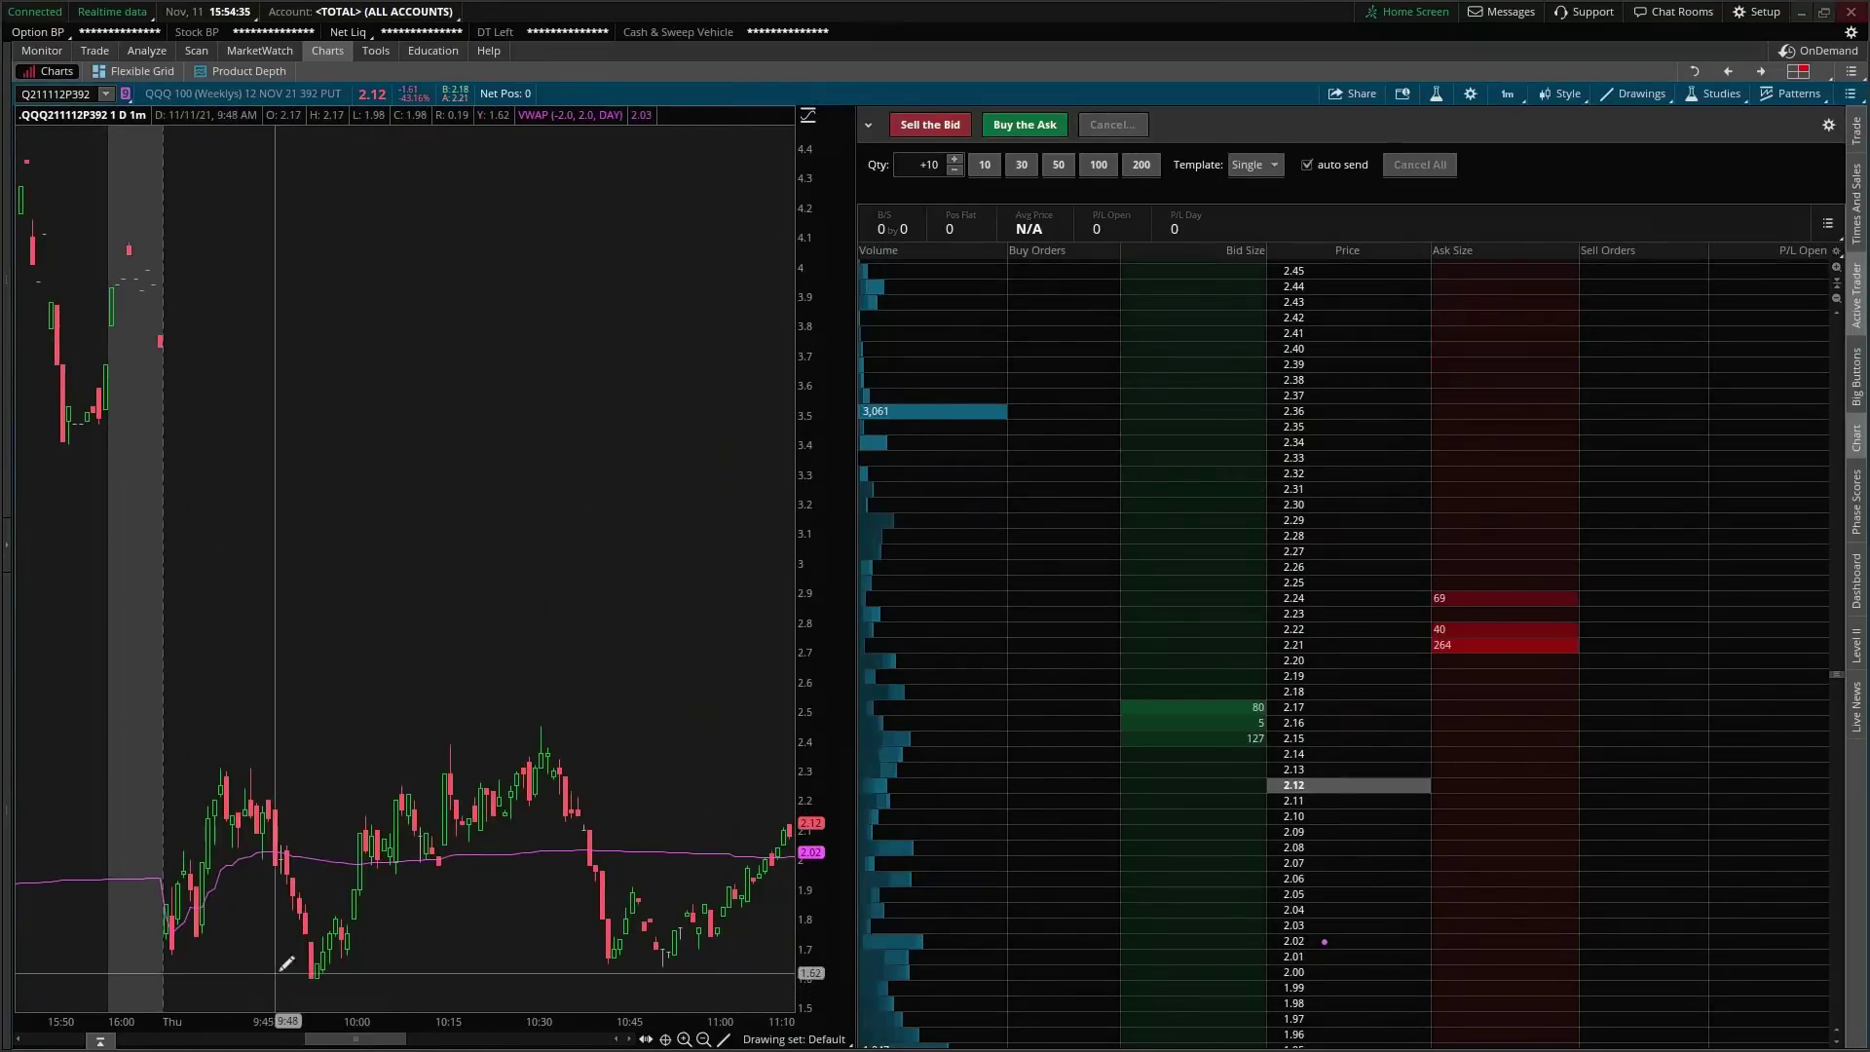
left_click(316, 977)
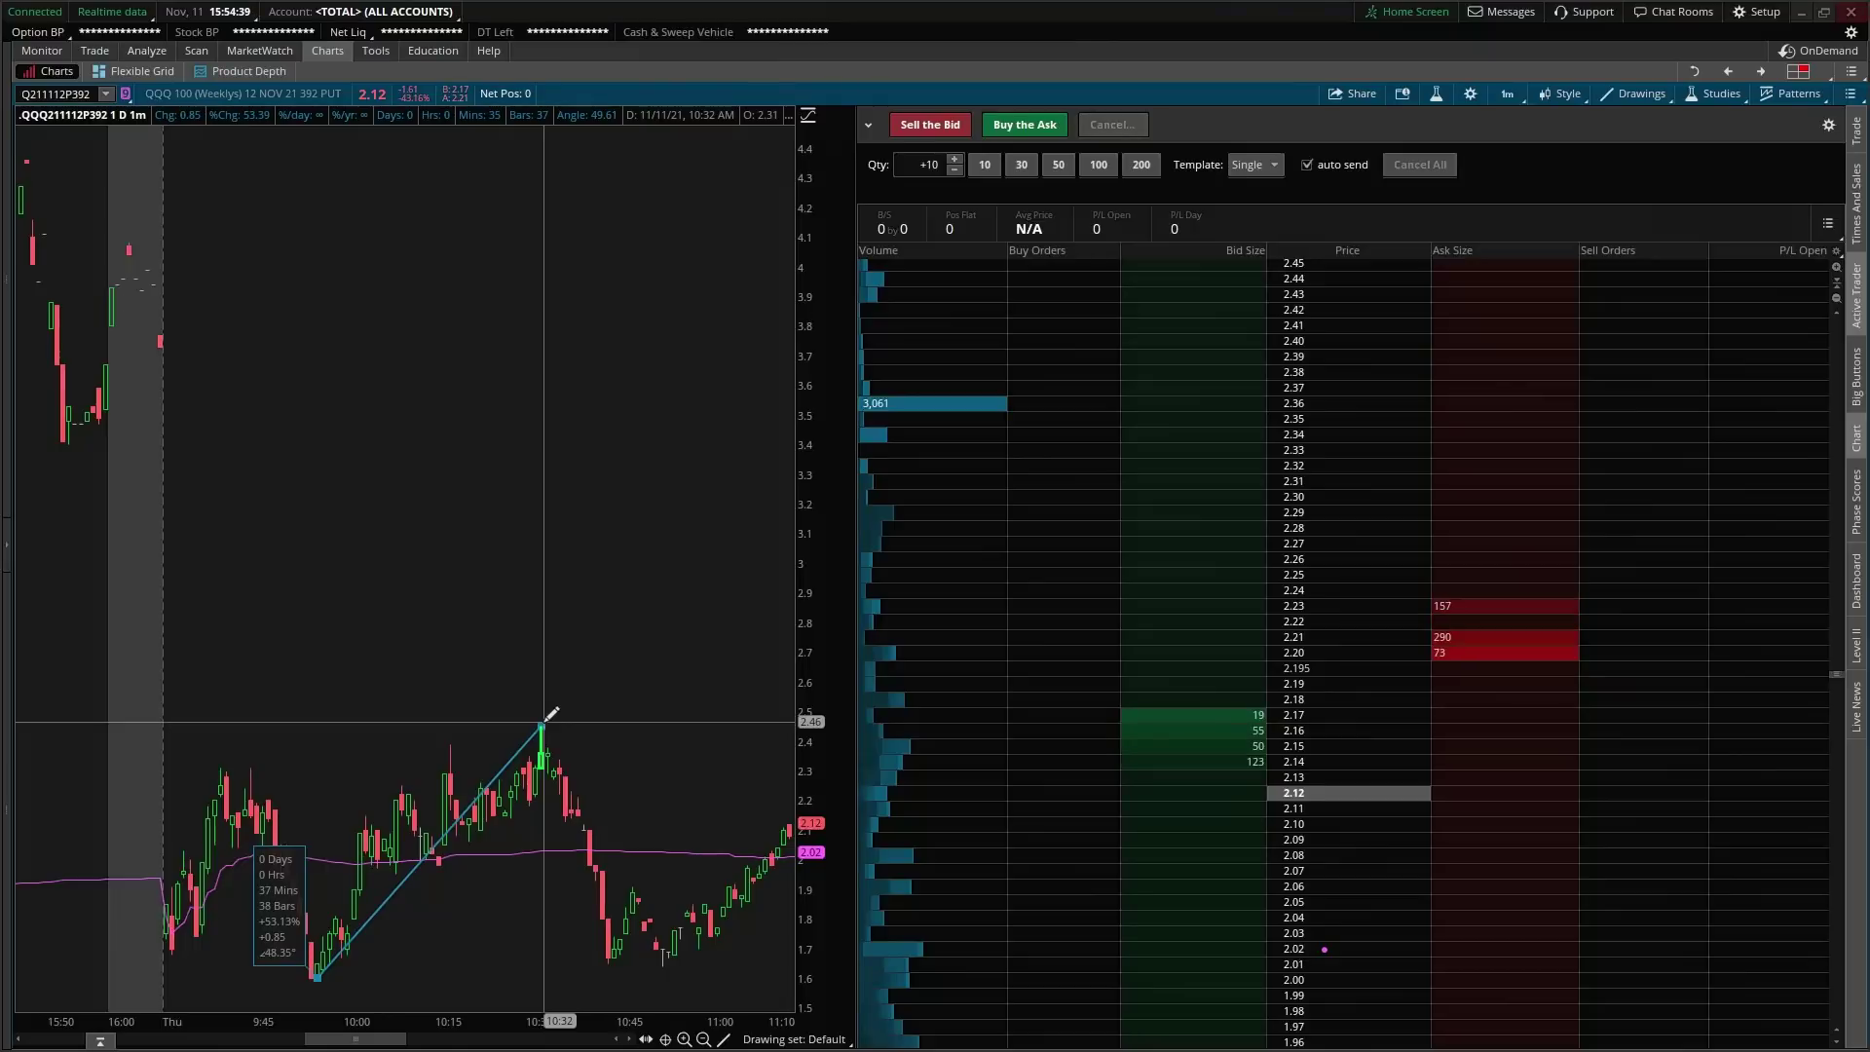
key("Escape")
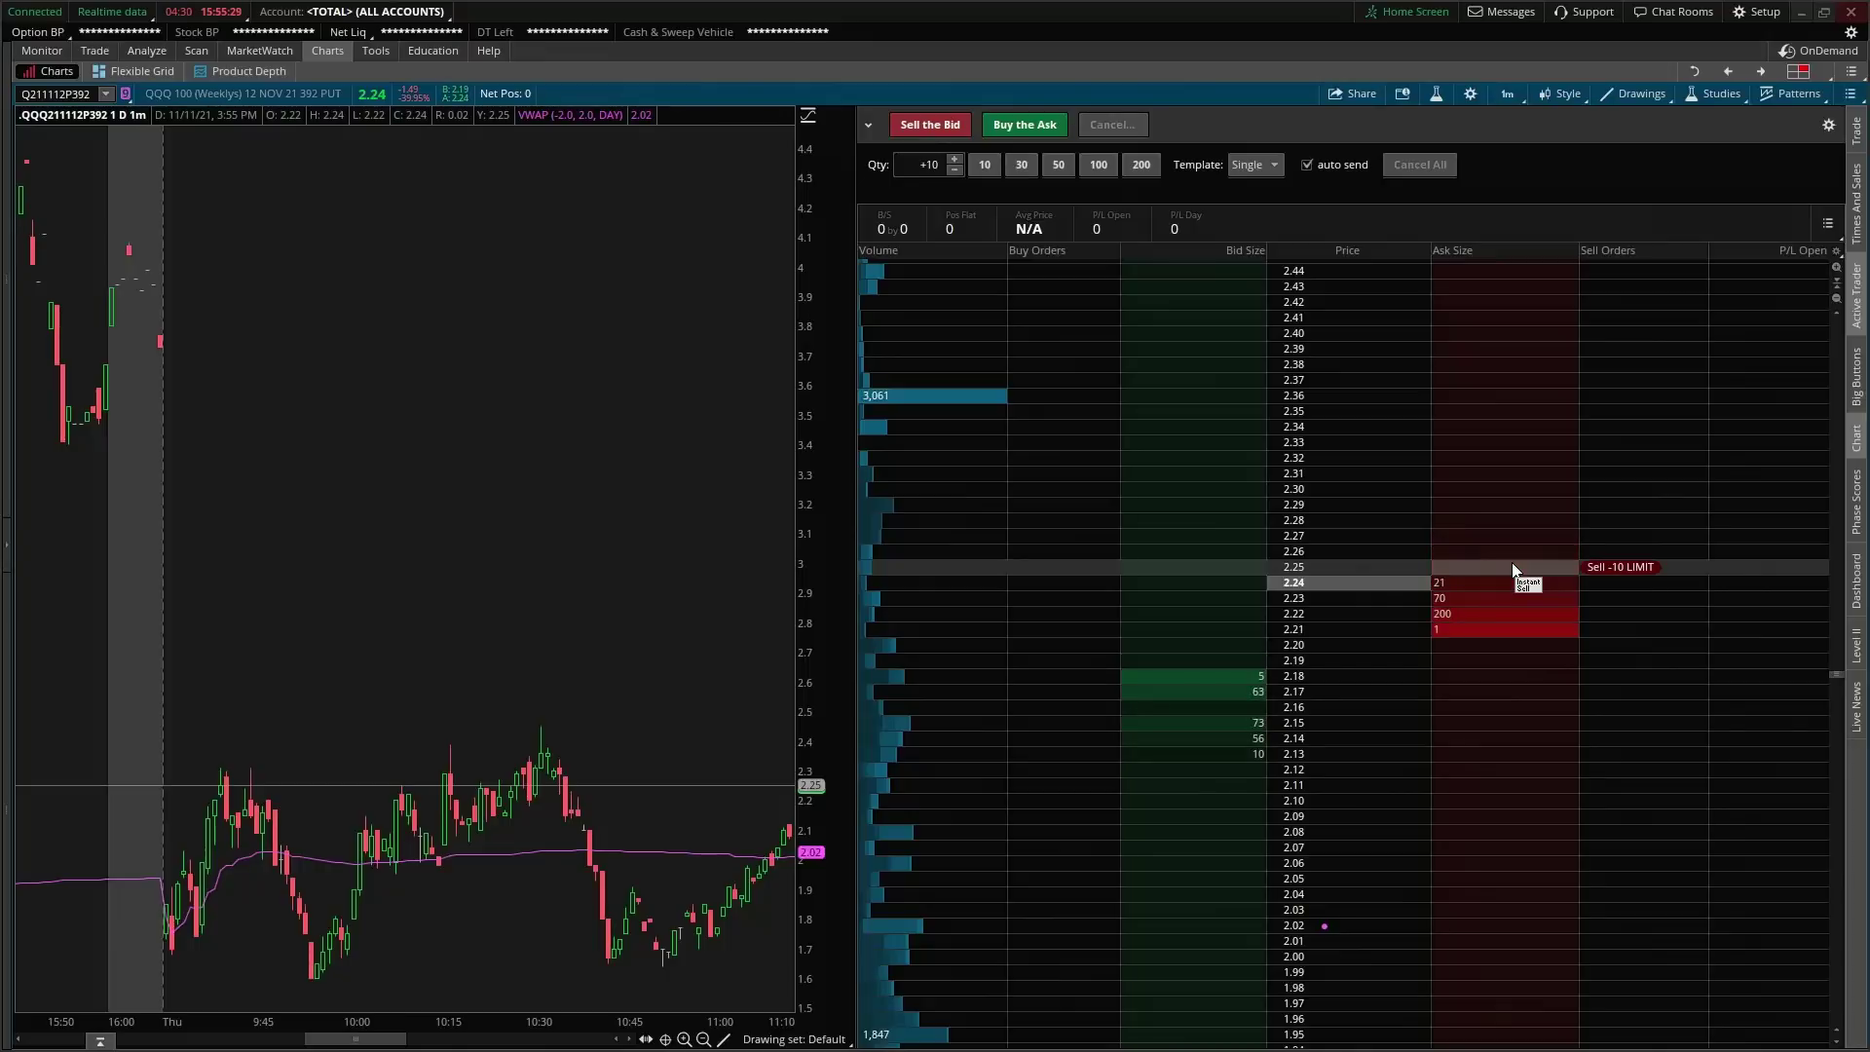
Step: Preview the 10-contract sell limit order offered by Sell the Bid in the Active Trader
left_click(1419, 165)
left_click(933, 125)
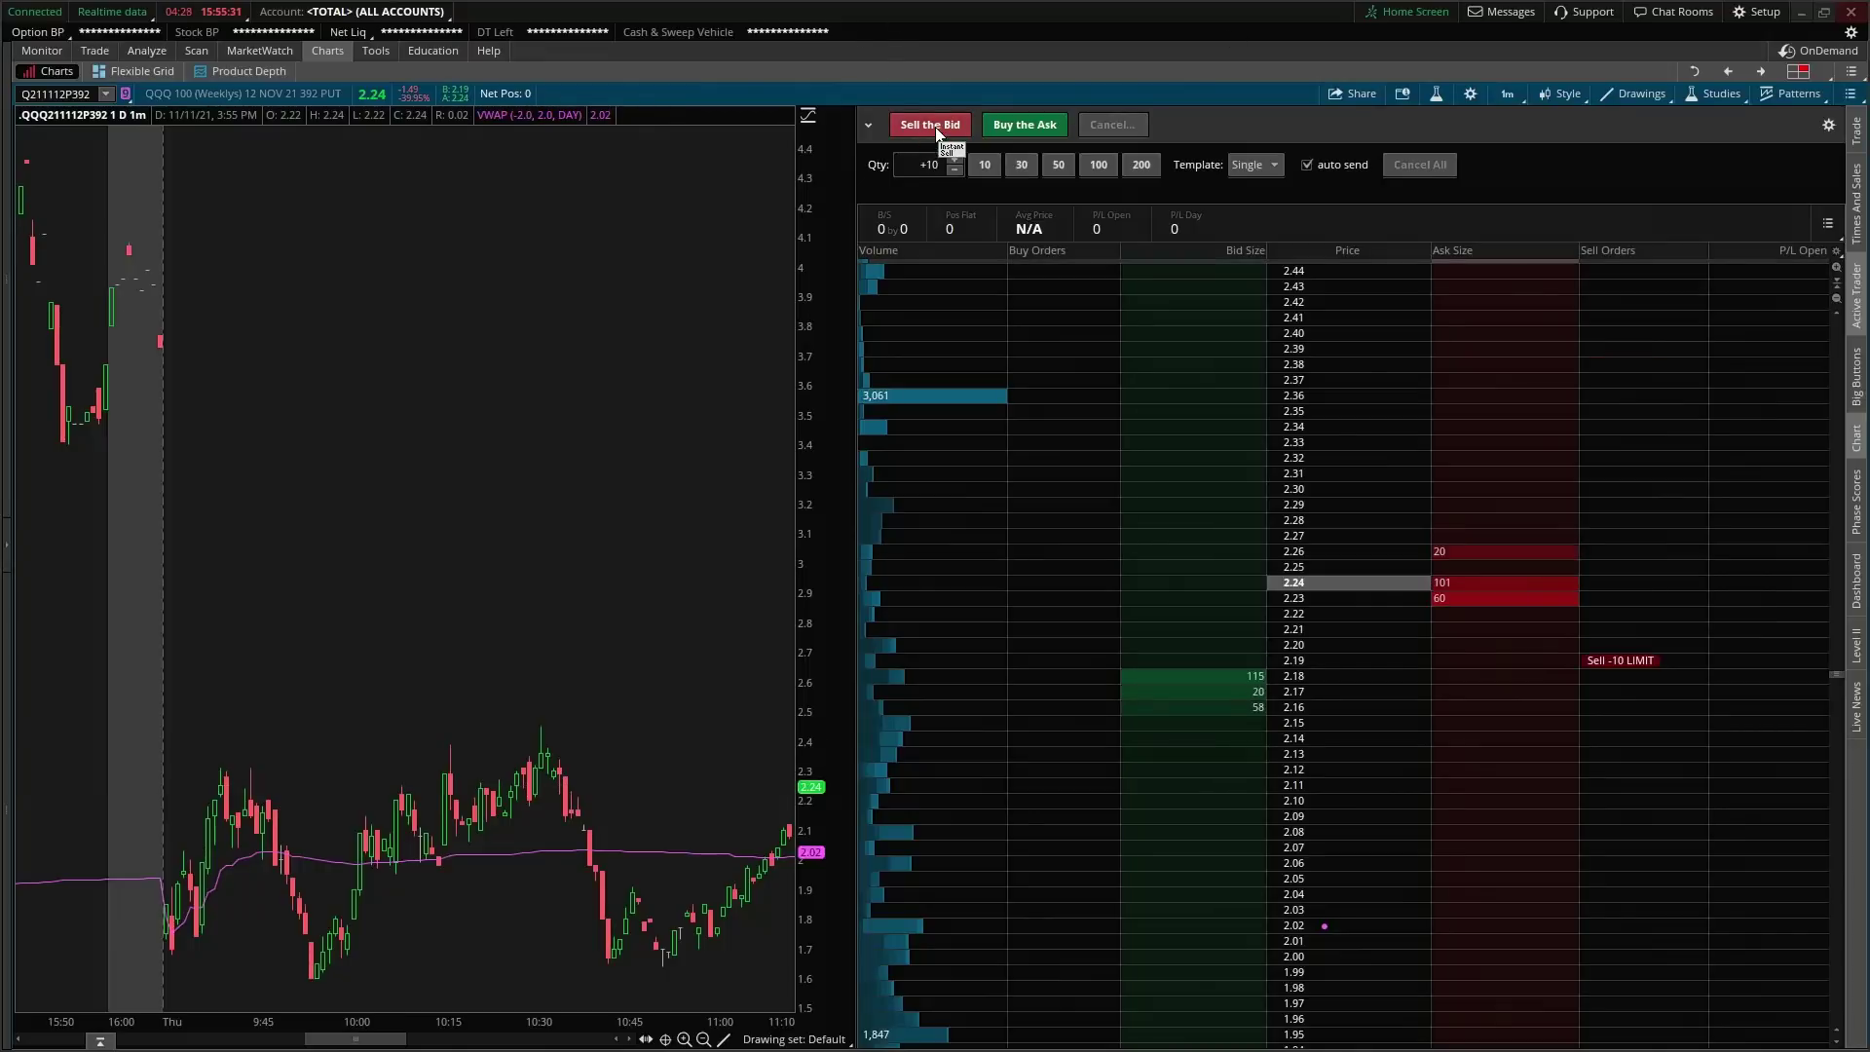
left_click(926, 126)
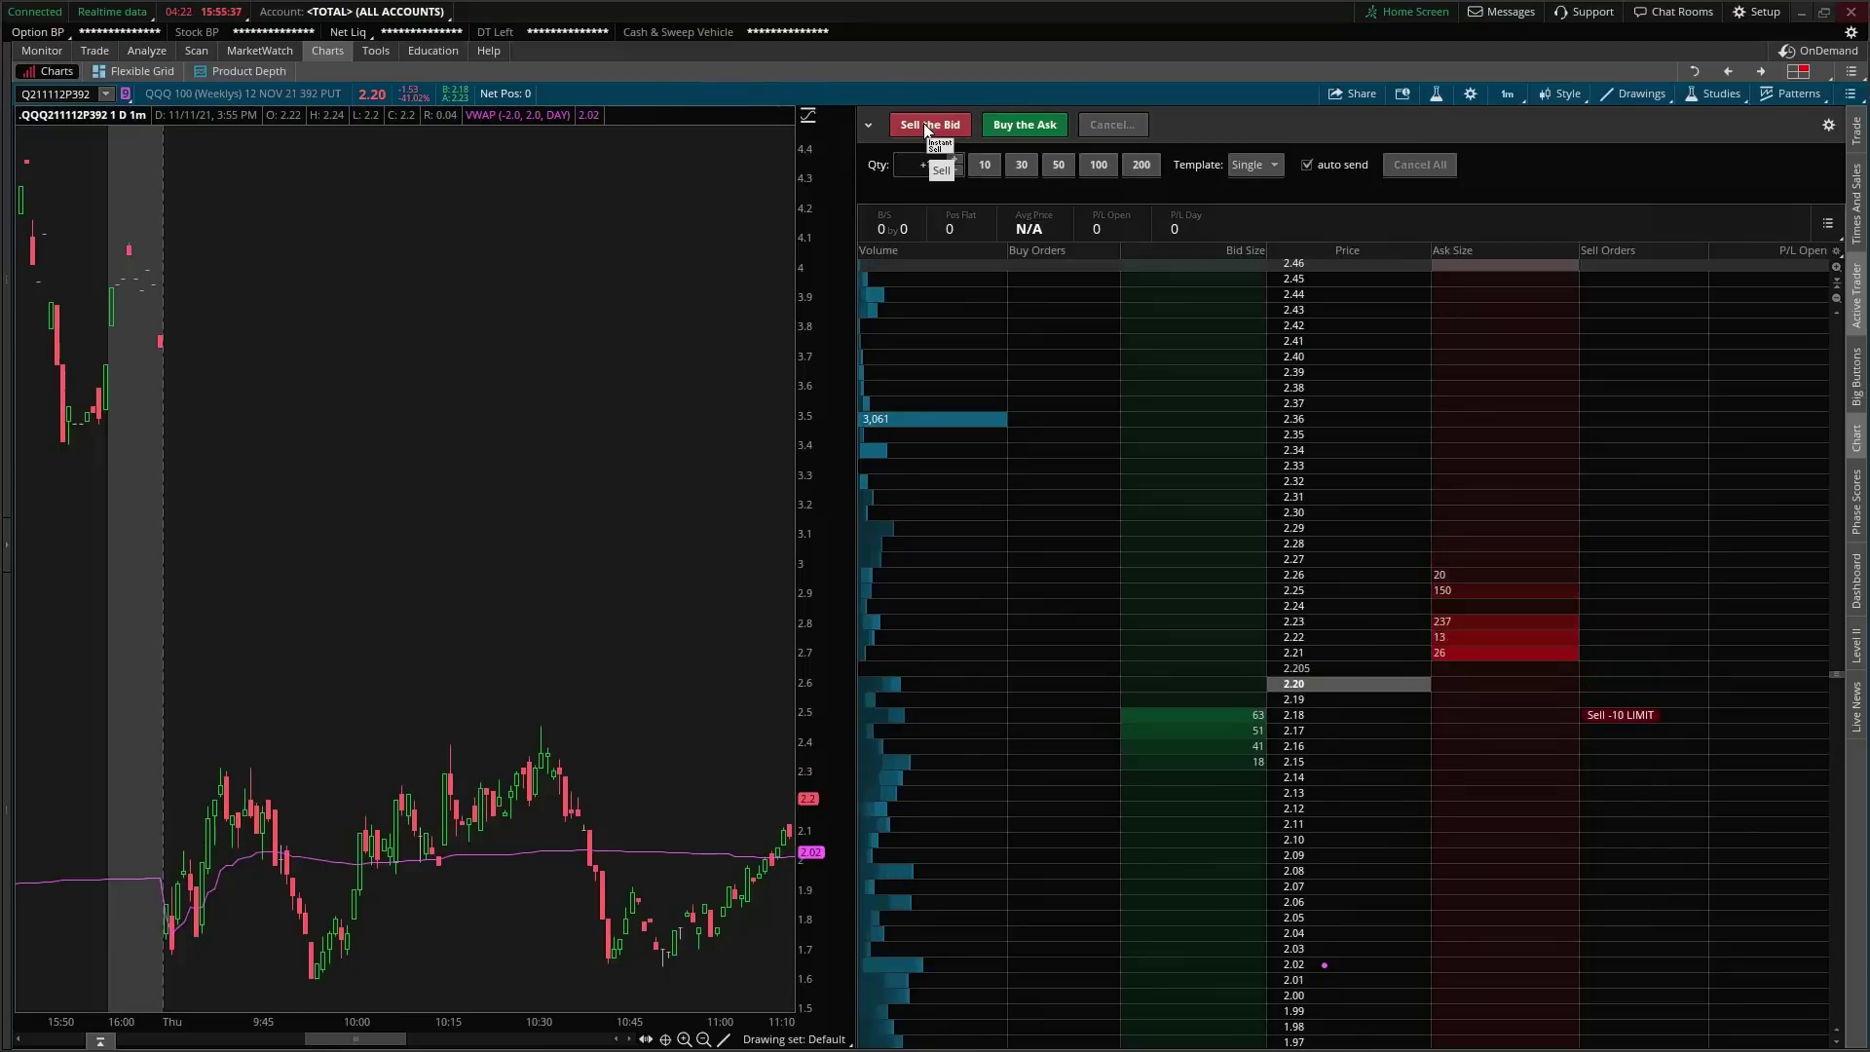
Step: Check the 392 put's Level II quotes, hide them again, and examine the morning range on the 1-minute chart
left_click(1183, 779)
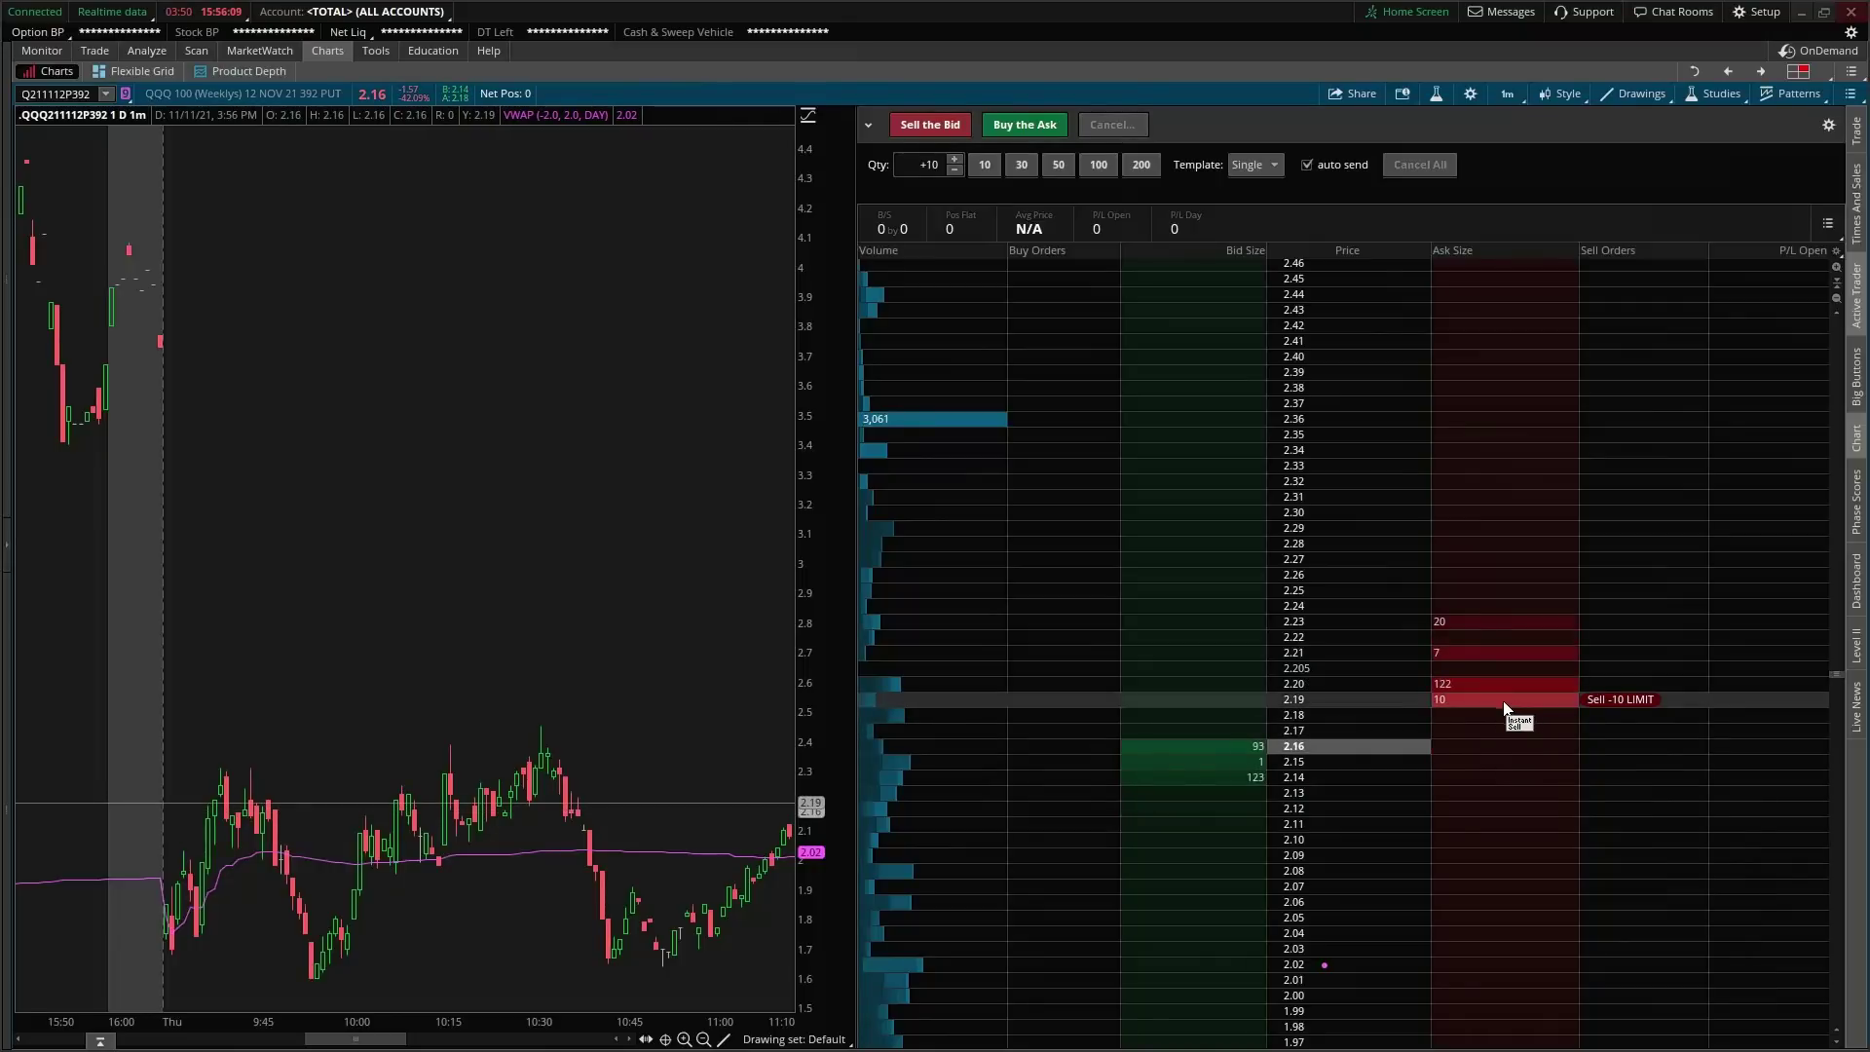
left_click(1858, 662)
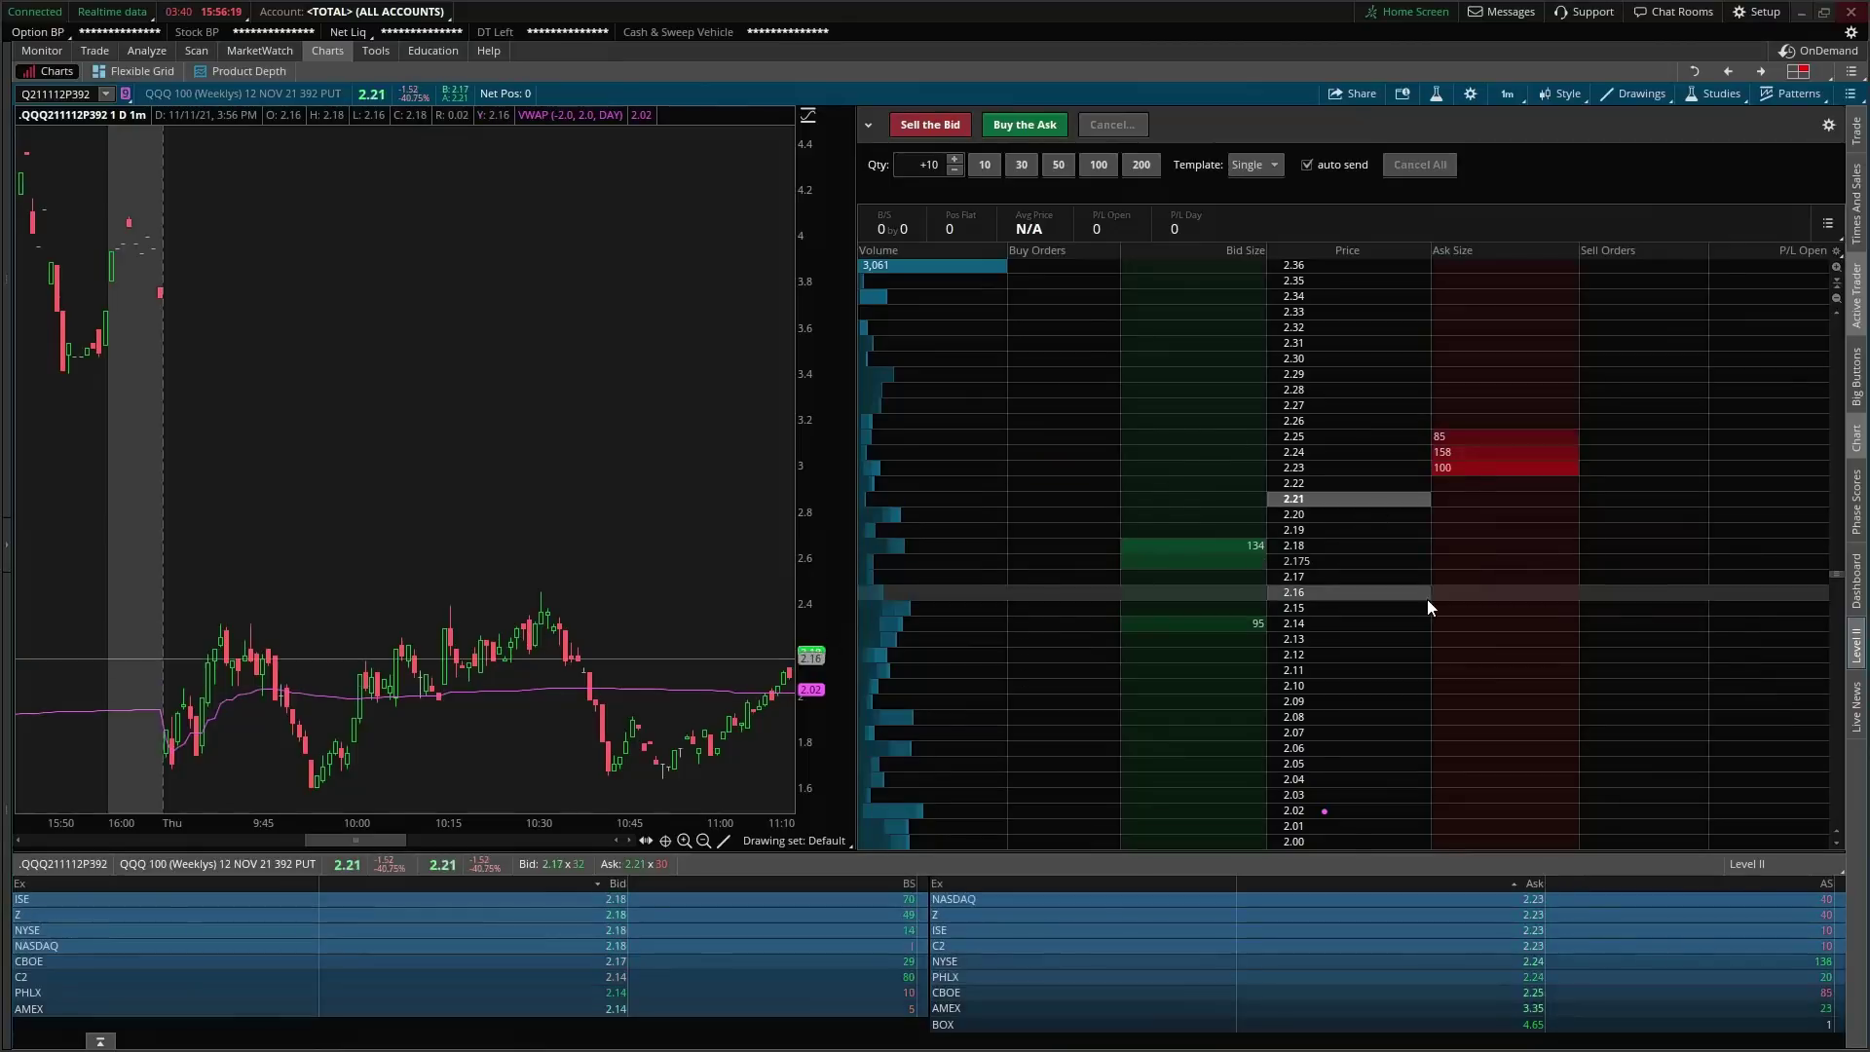
left_click(1857, 650)
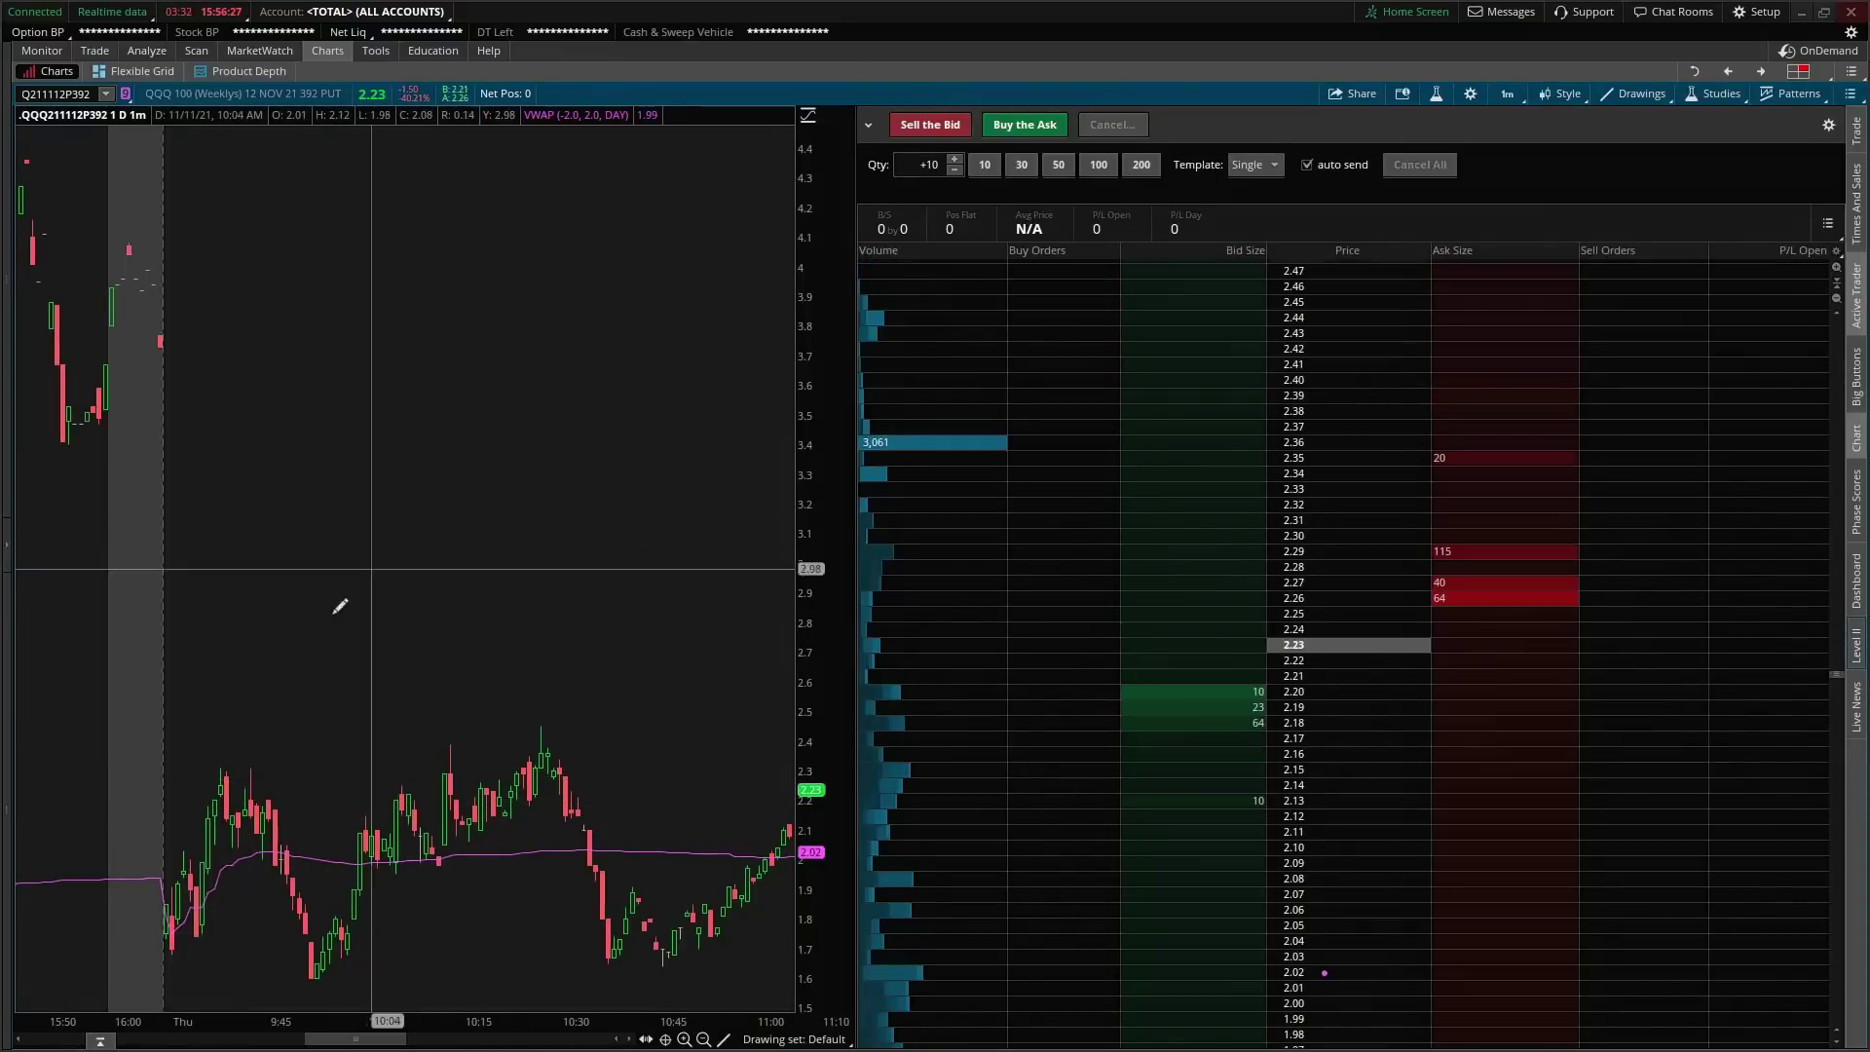
left_click_drag(114, 764, 546, 872)
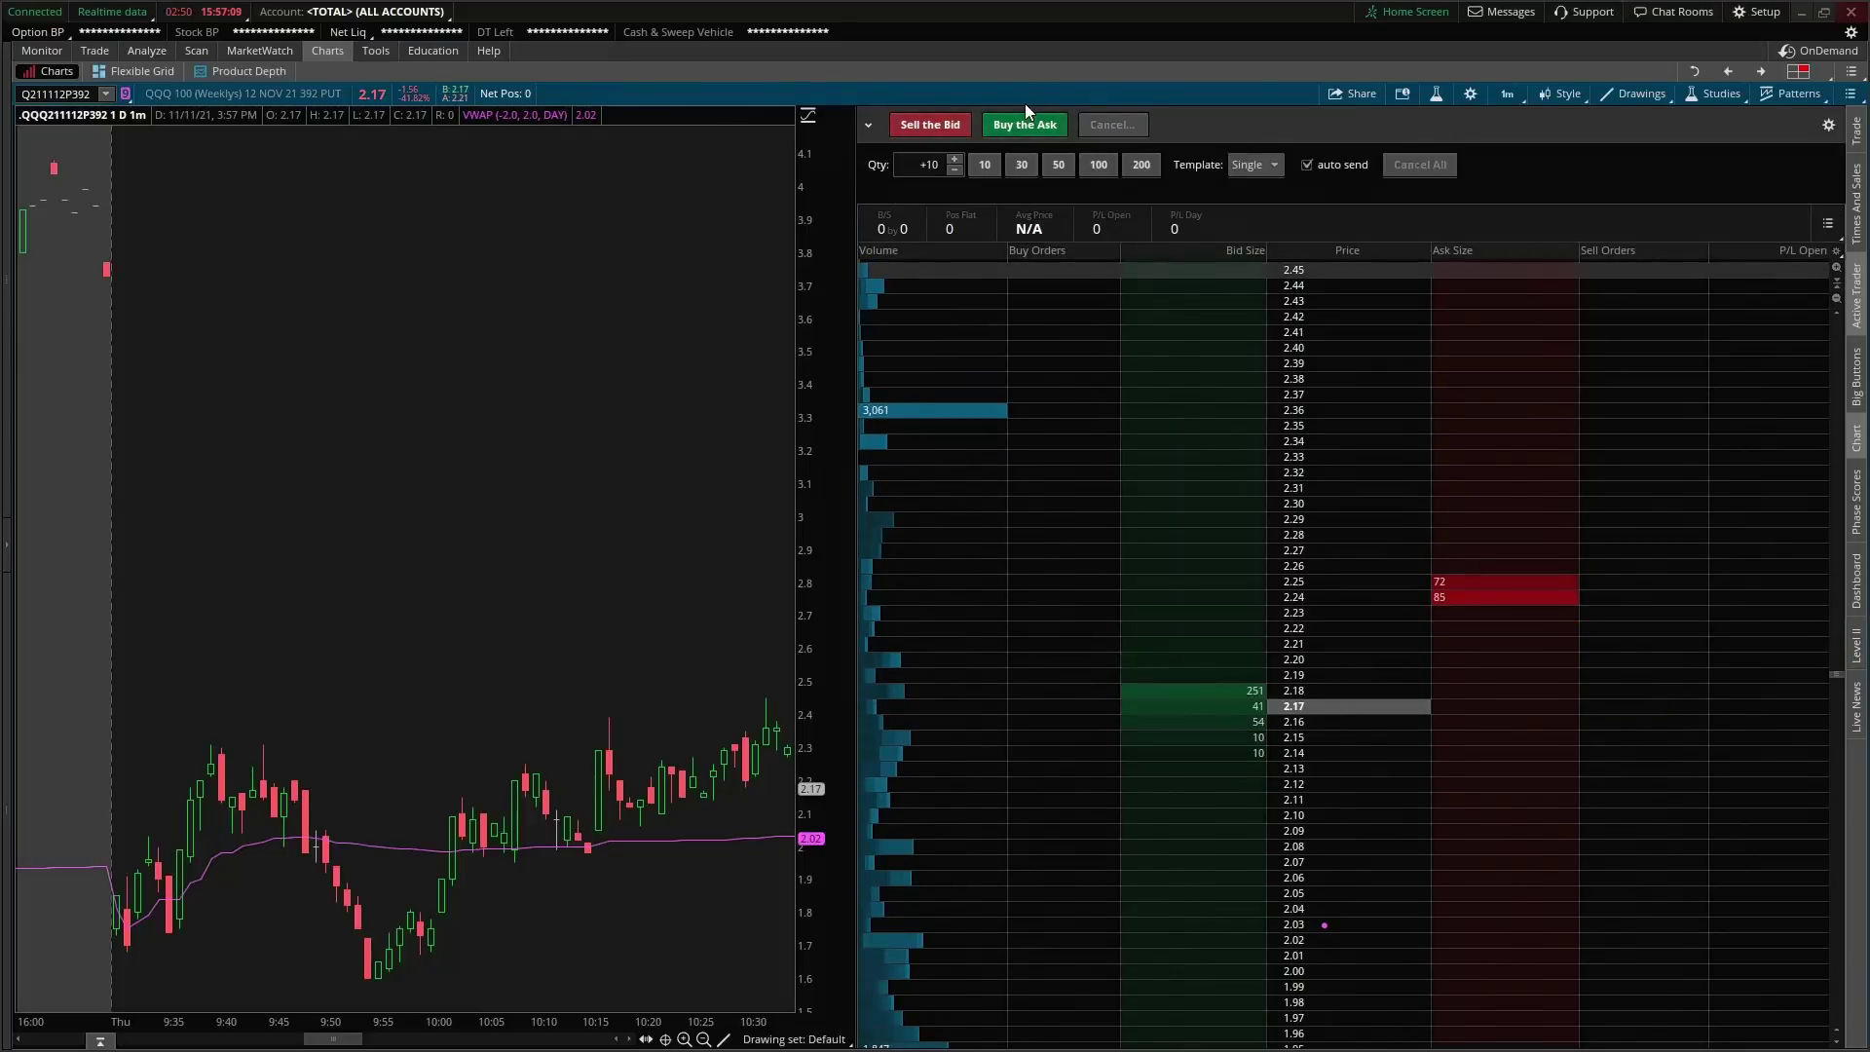
Step: Place a 10-contract buy limit order for the 392 put at 2.00 from the price ladder and dismiss the order notification
left_click(1024, 124)
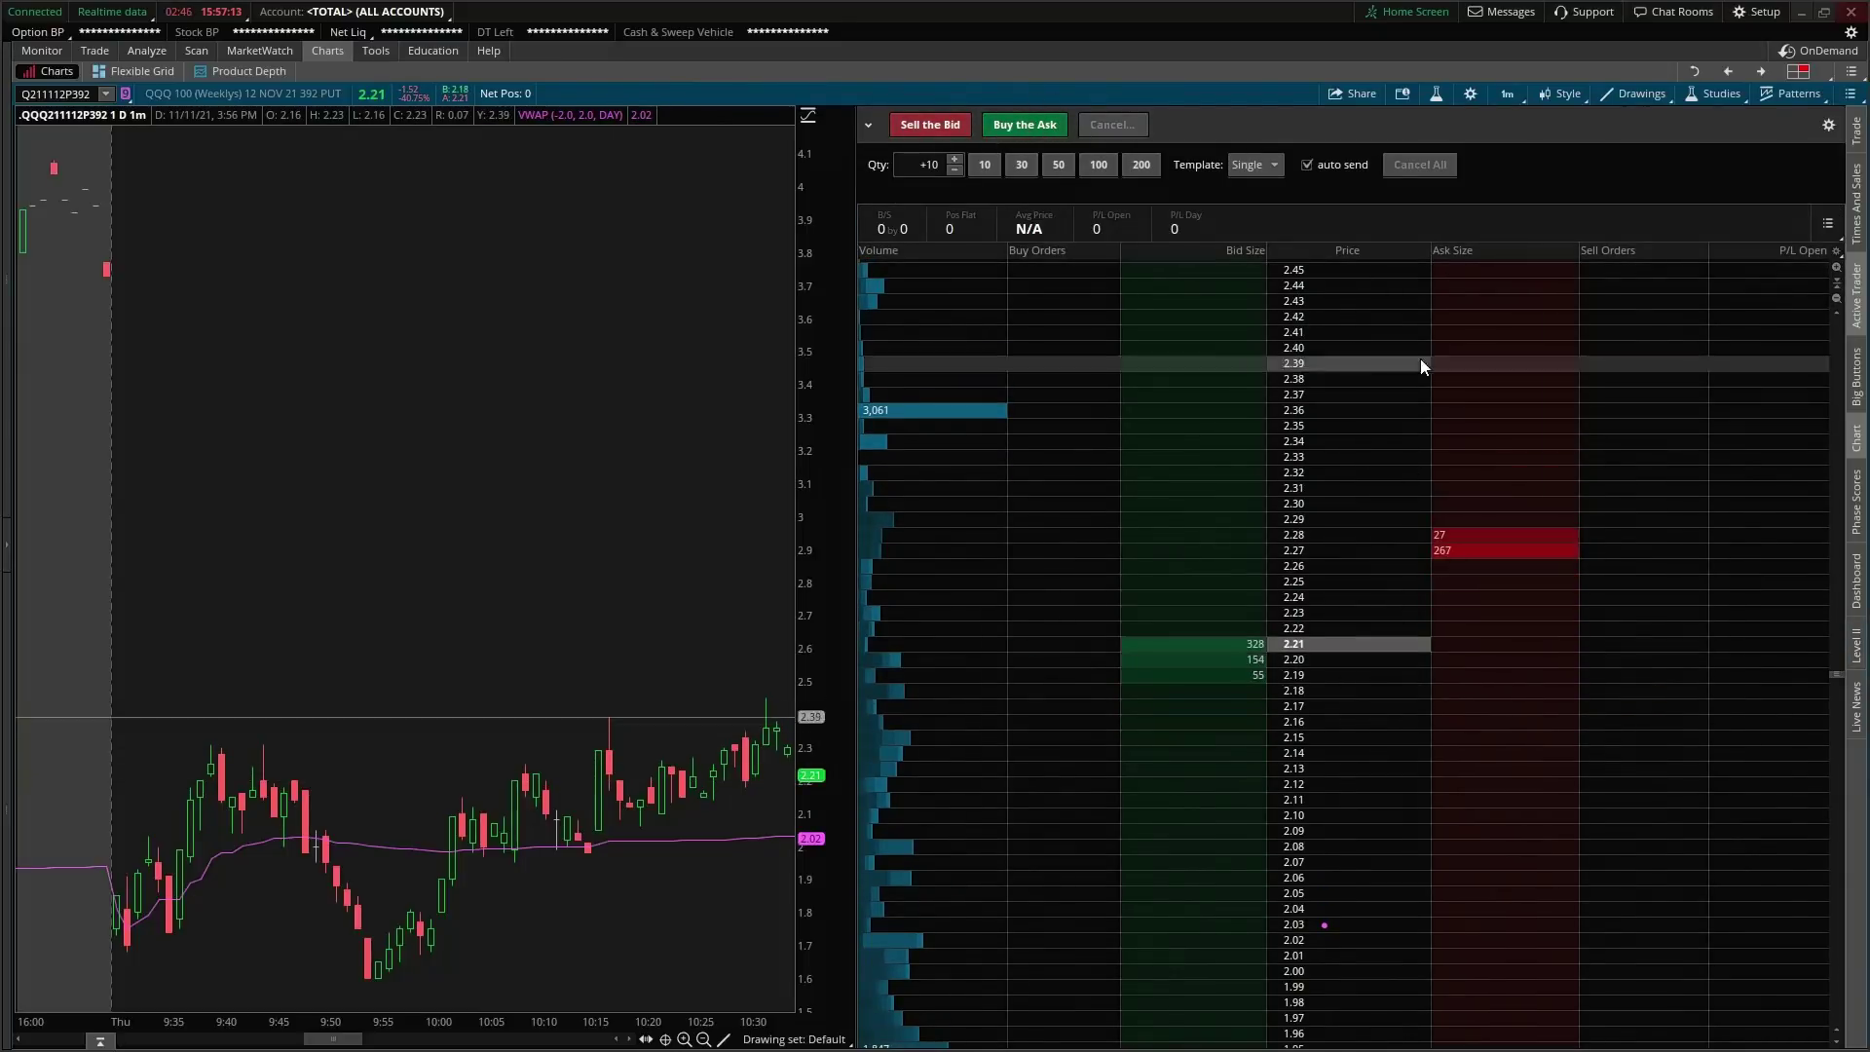
left_click(929, 125)
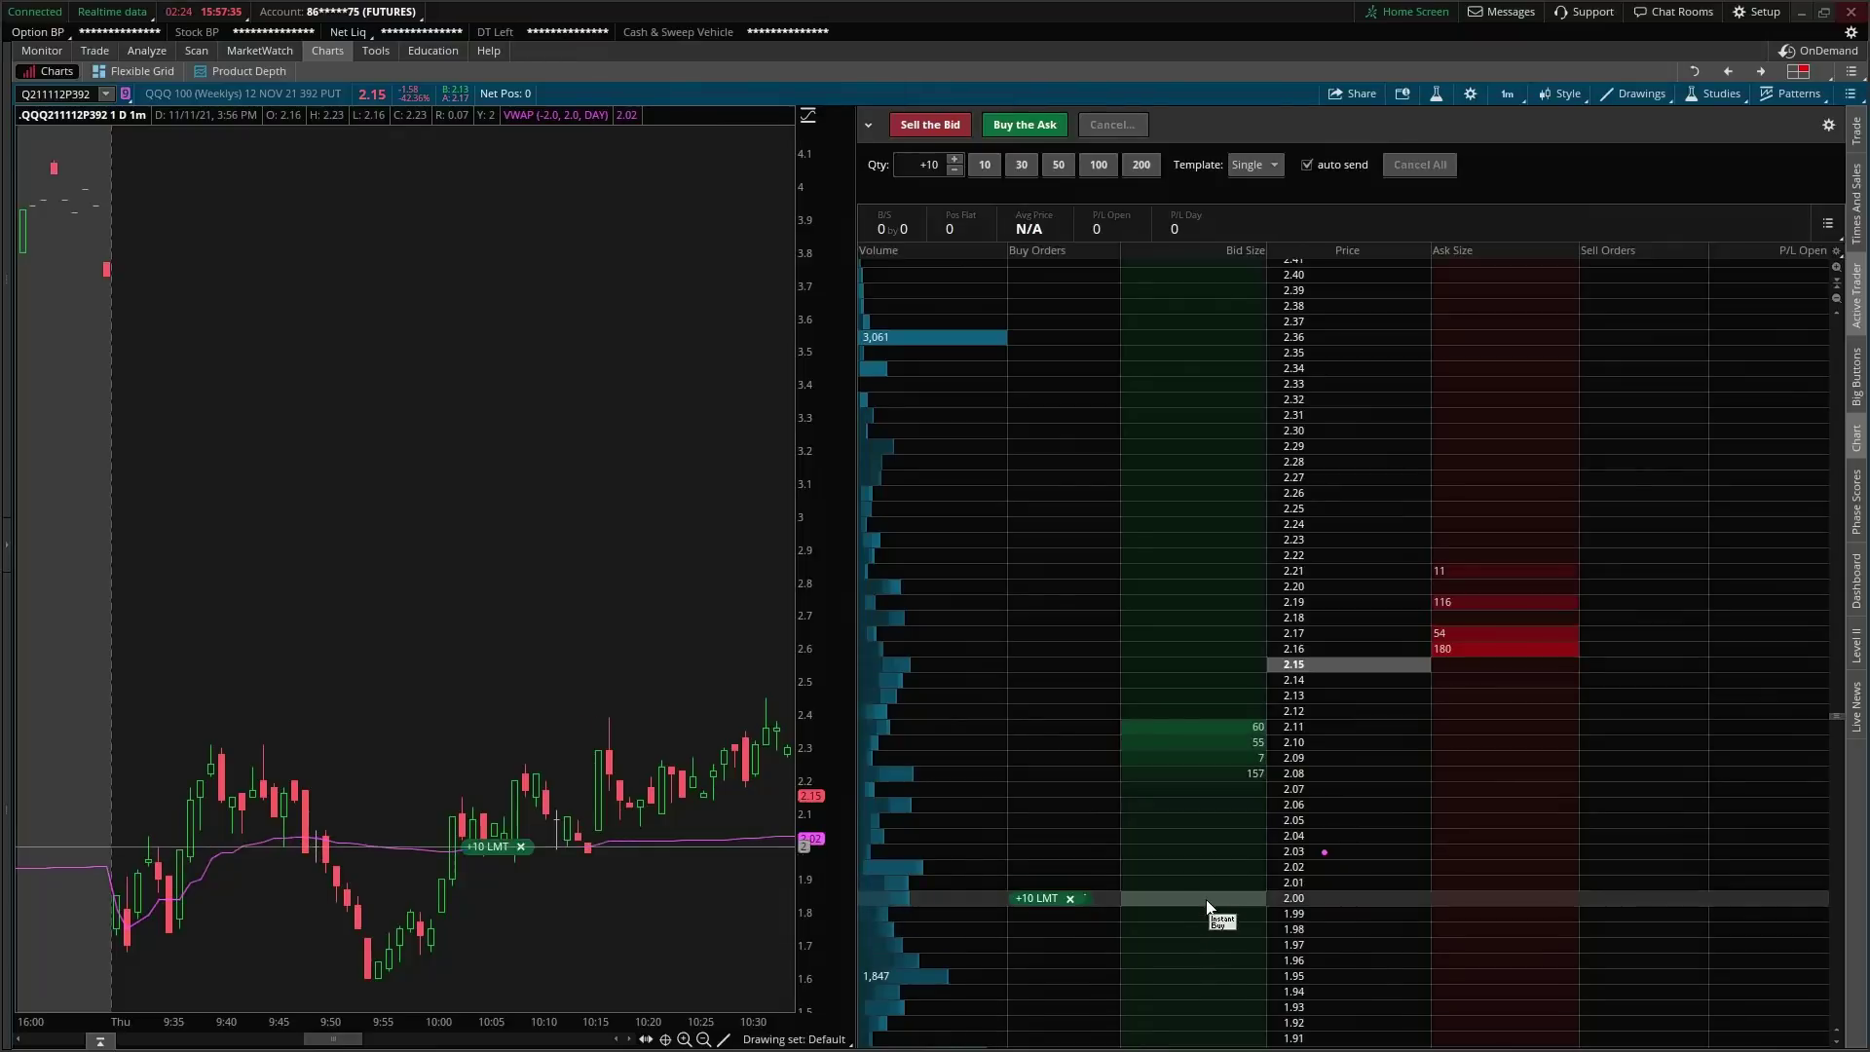
left_click(1208, 900)
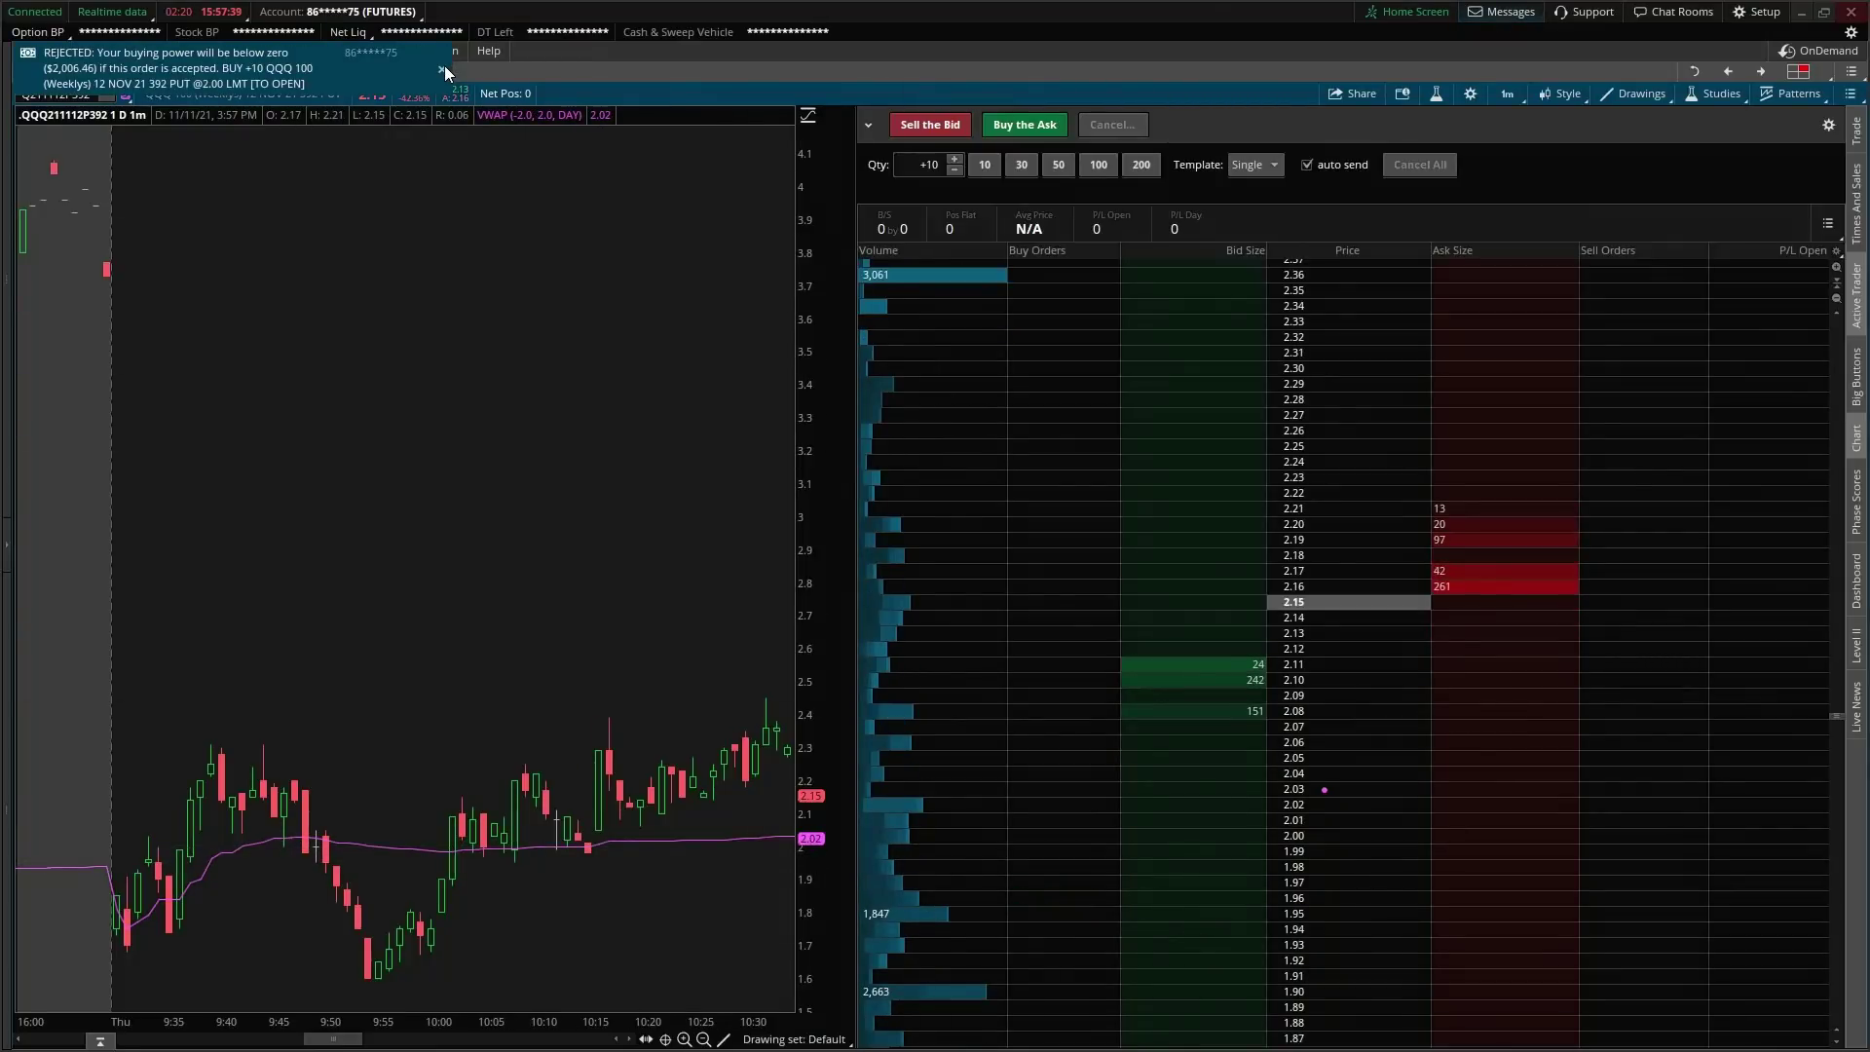
left_click(443, 68)
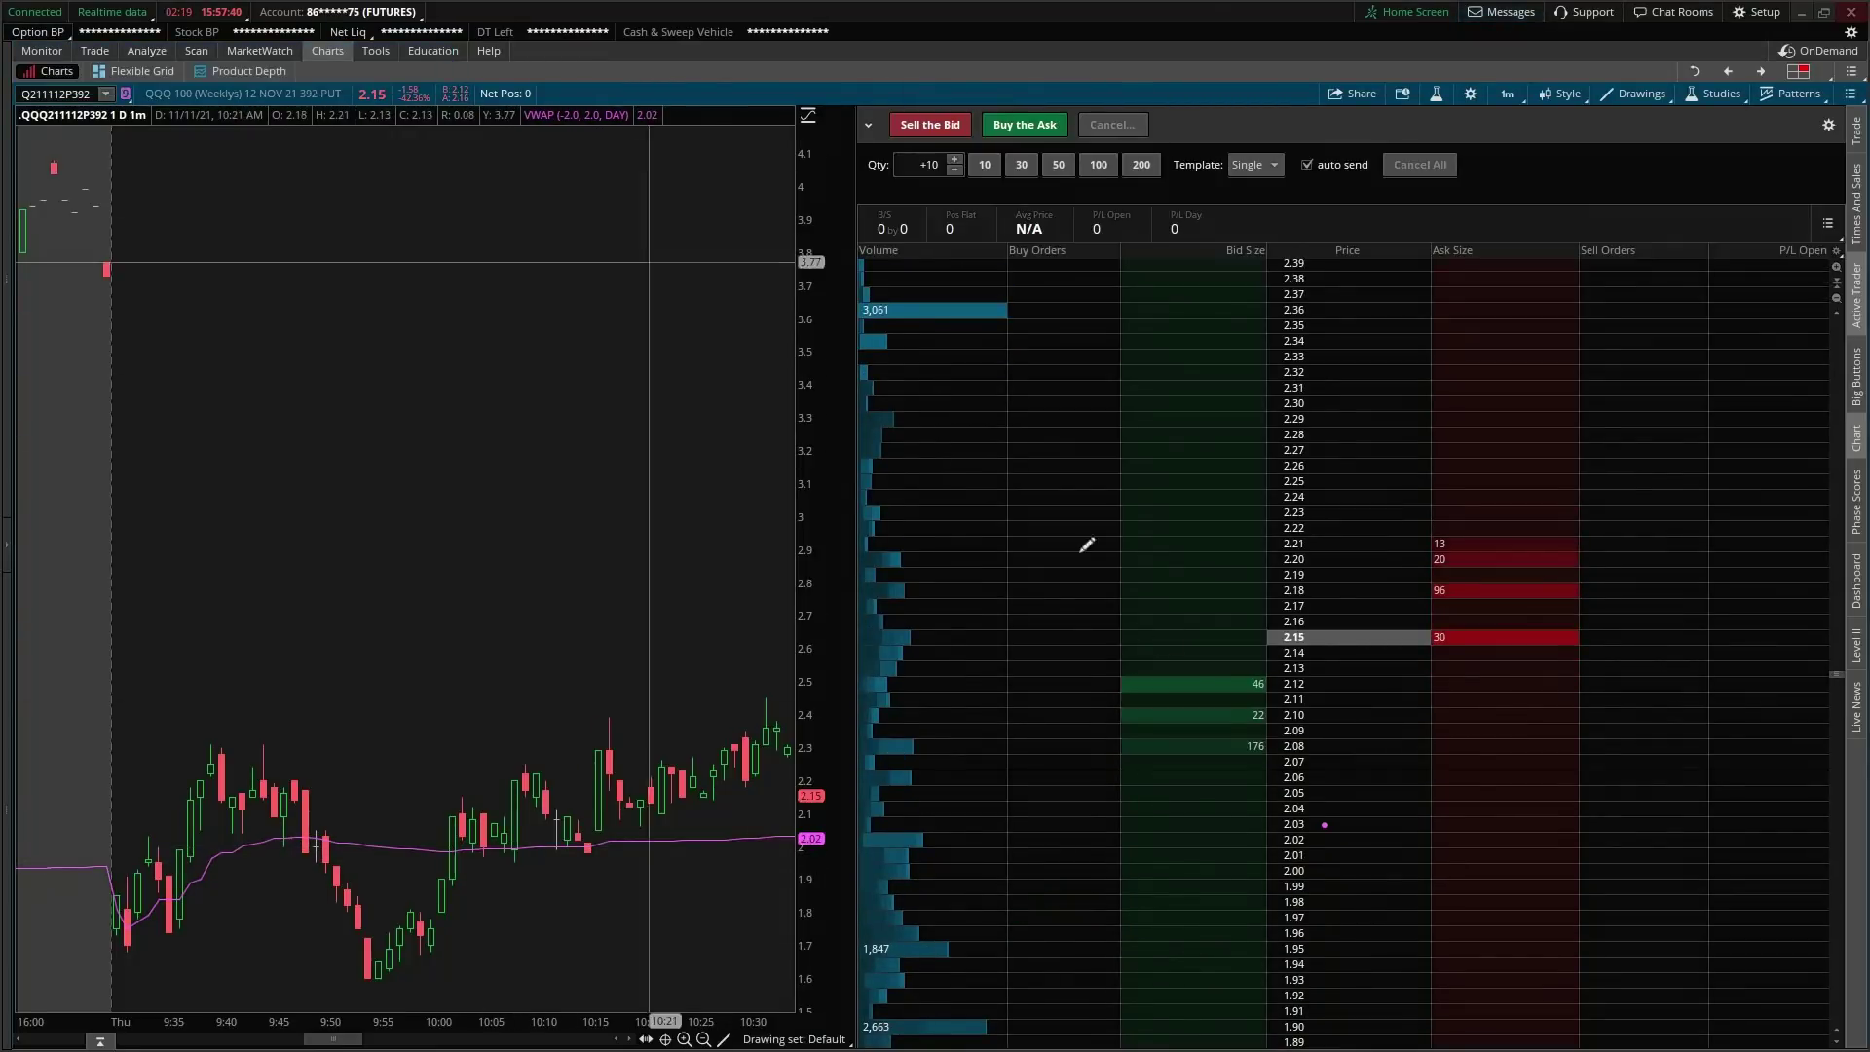
Step: Place 10-contract limit orders for the 392 put from the ladder: a buy at 1.90 and a sell at 2.30
left_click(1192, 877)
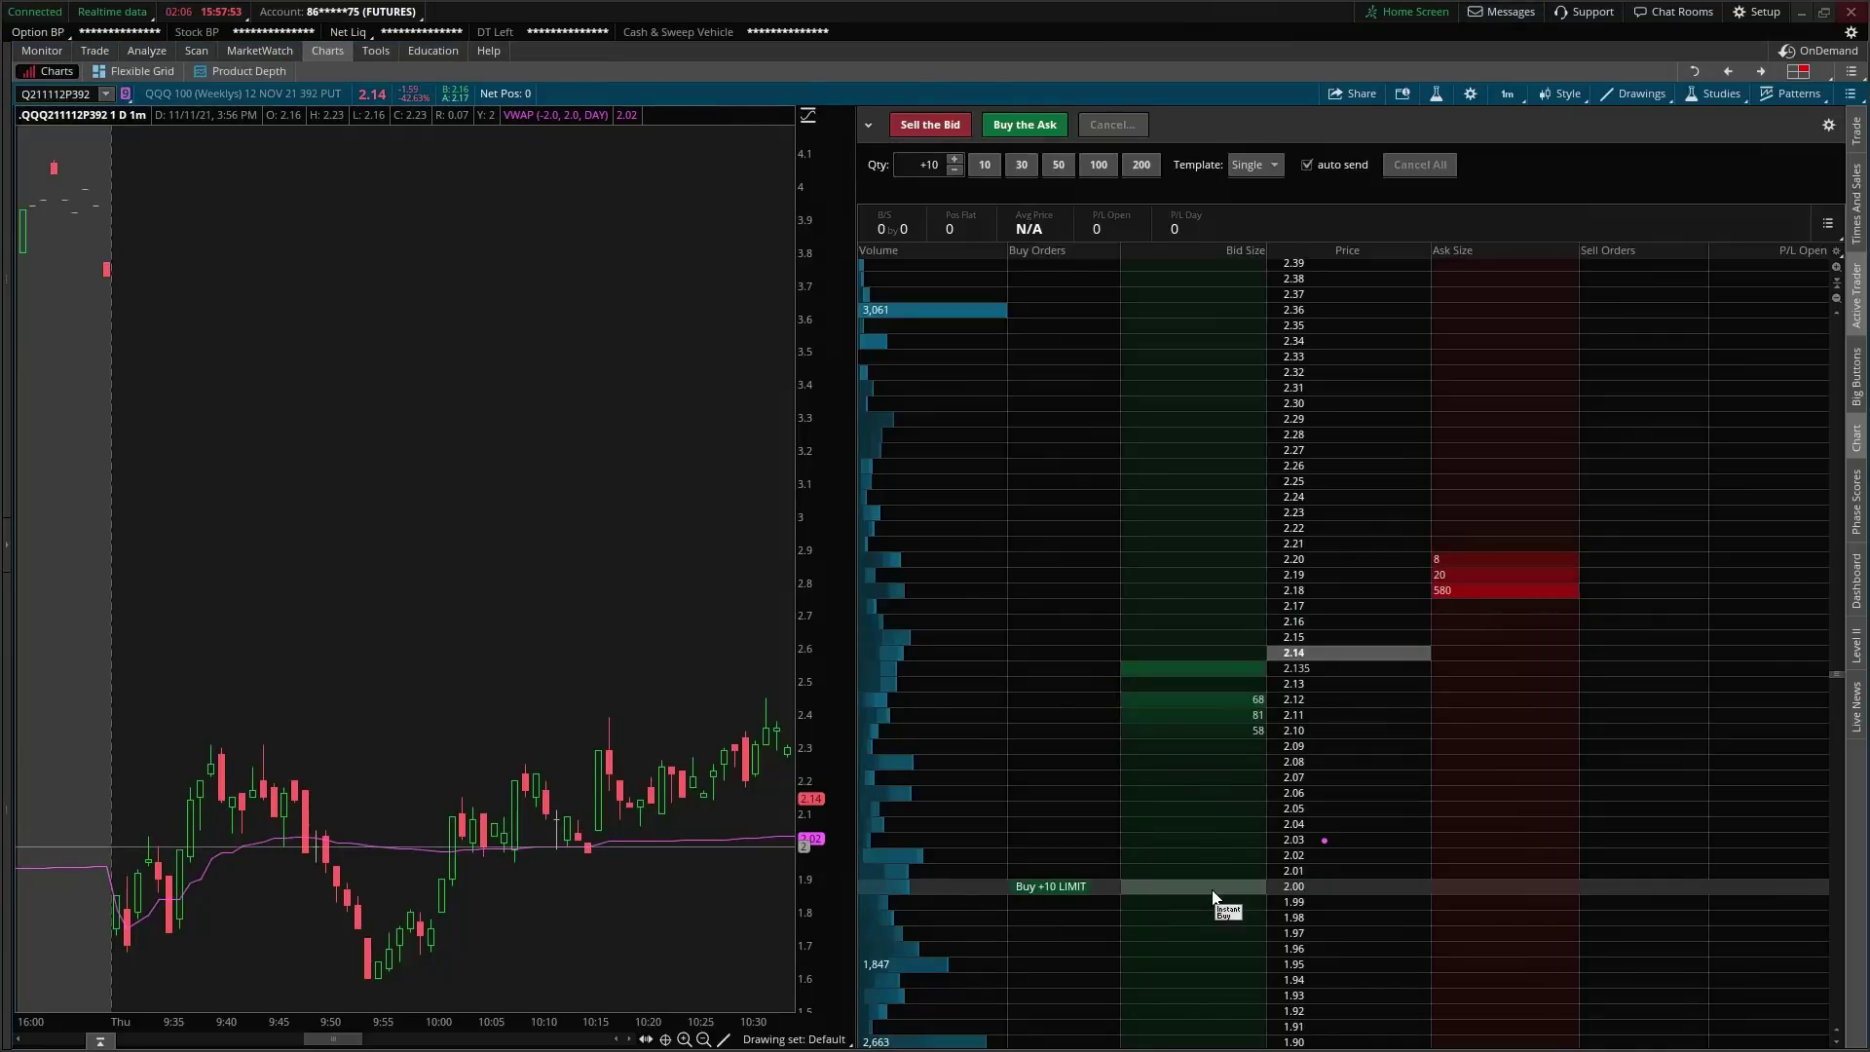
scroll(1214, 896, "down", 5)
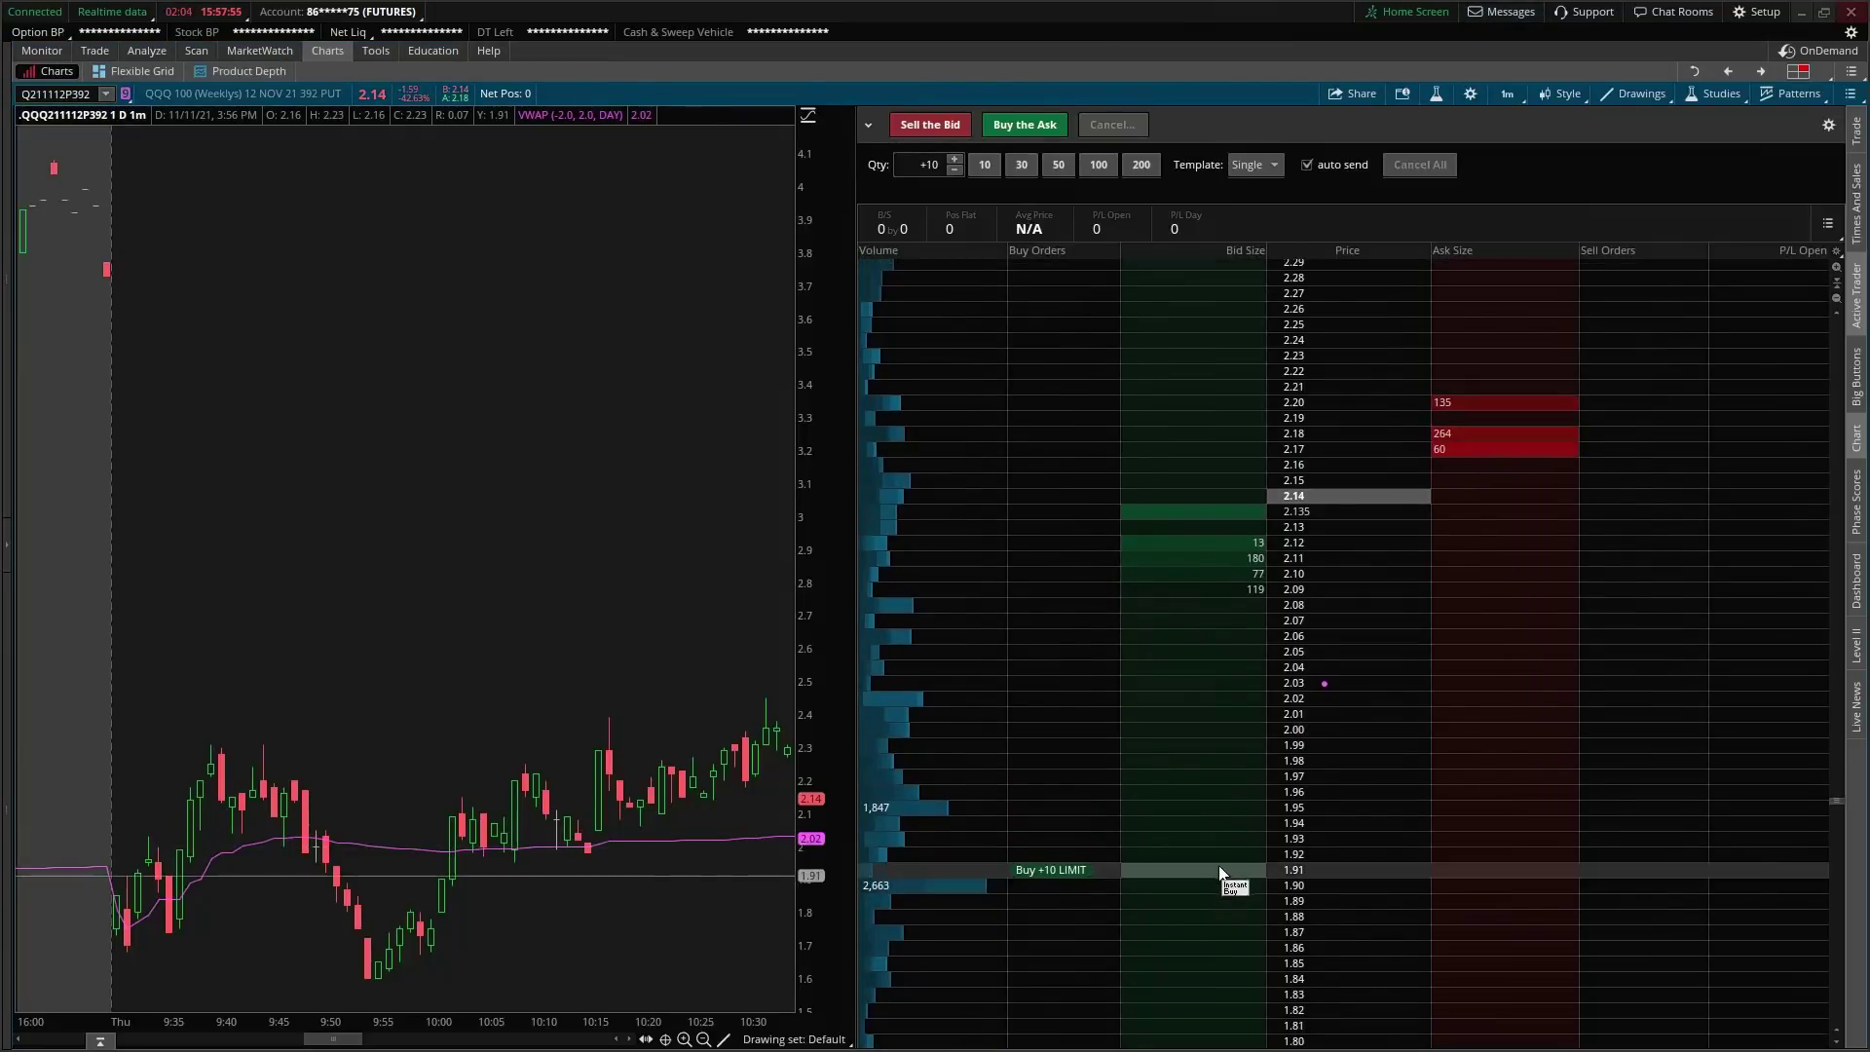
left_click(1216, 897)
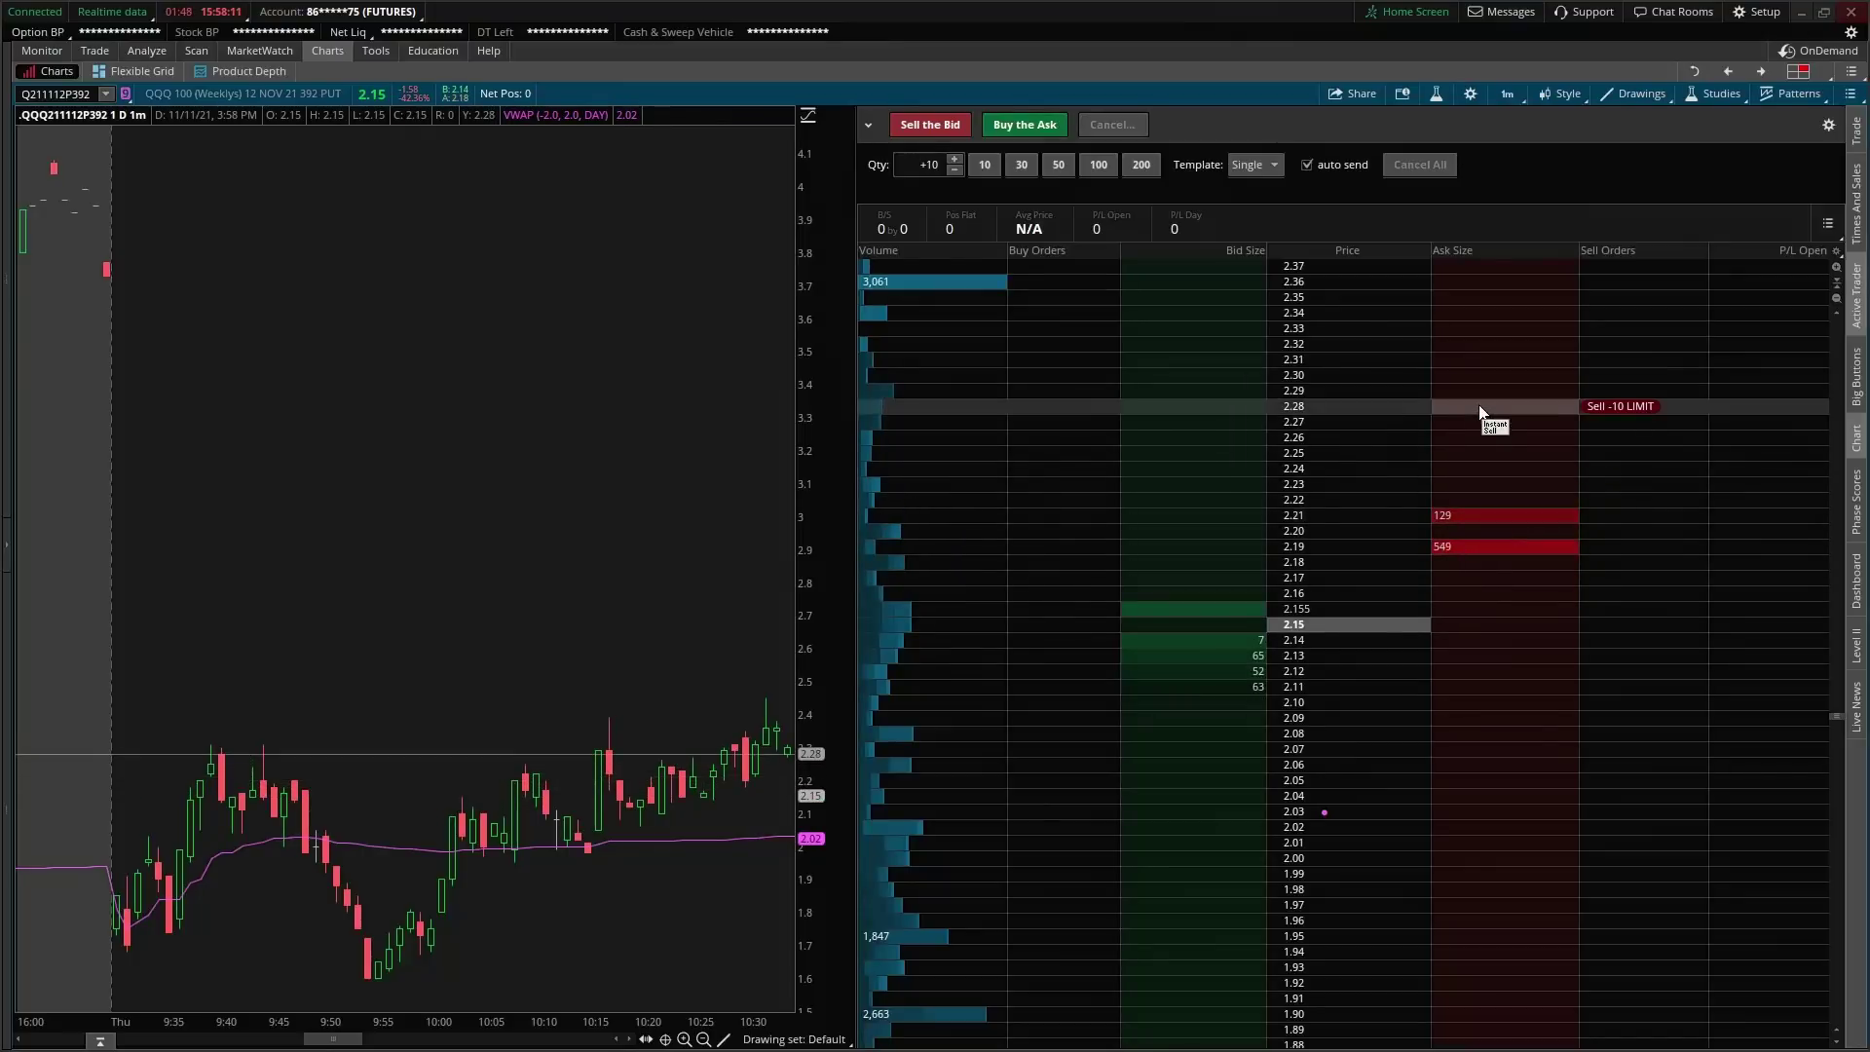
left_click(1494, 376)
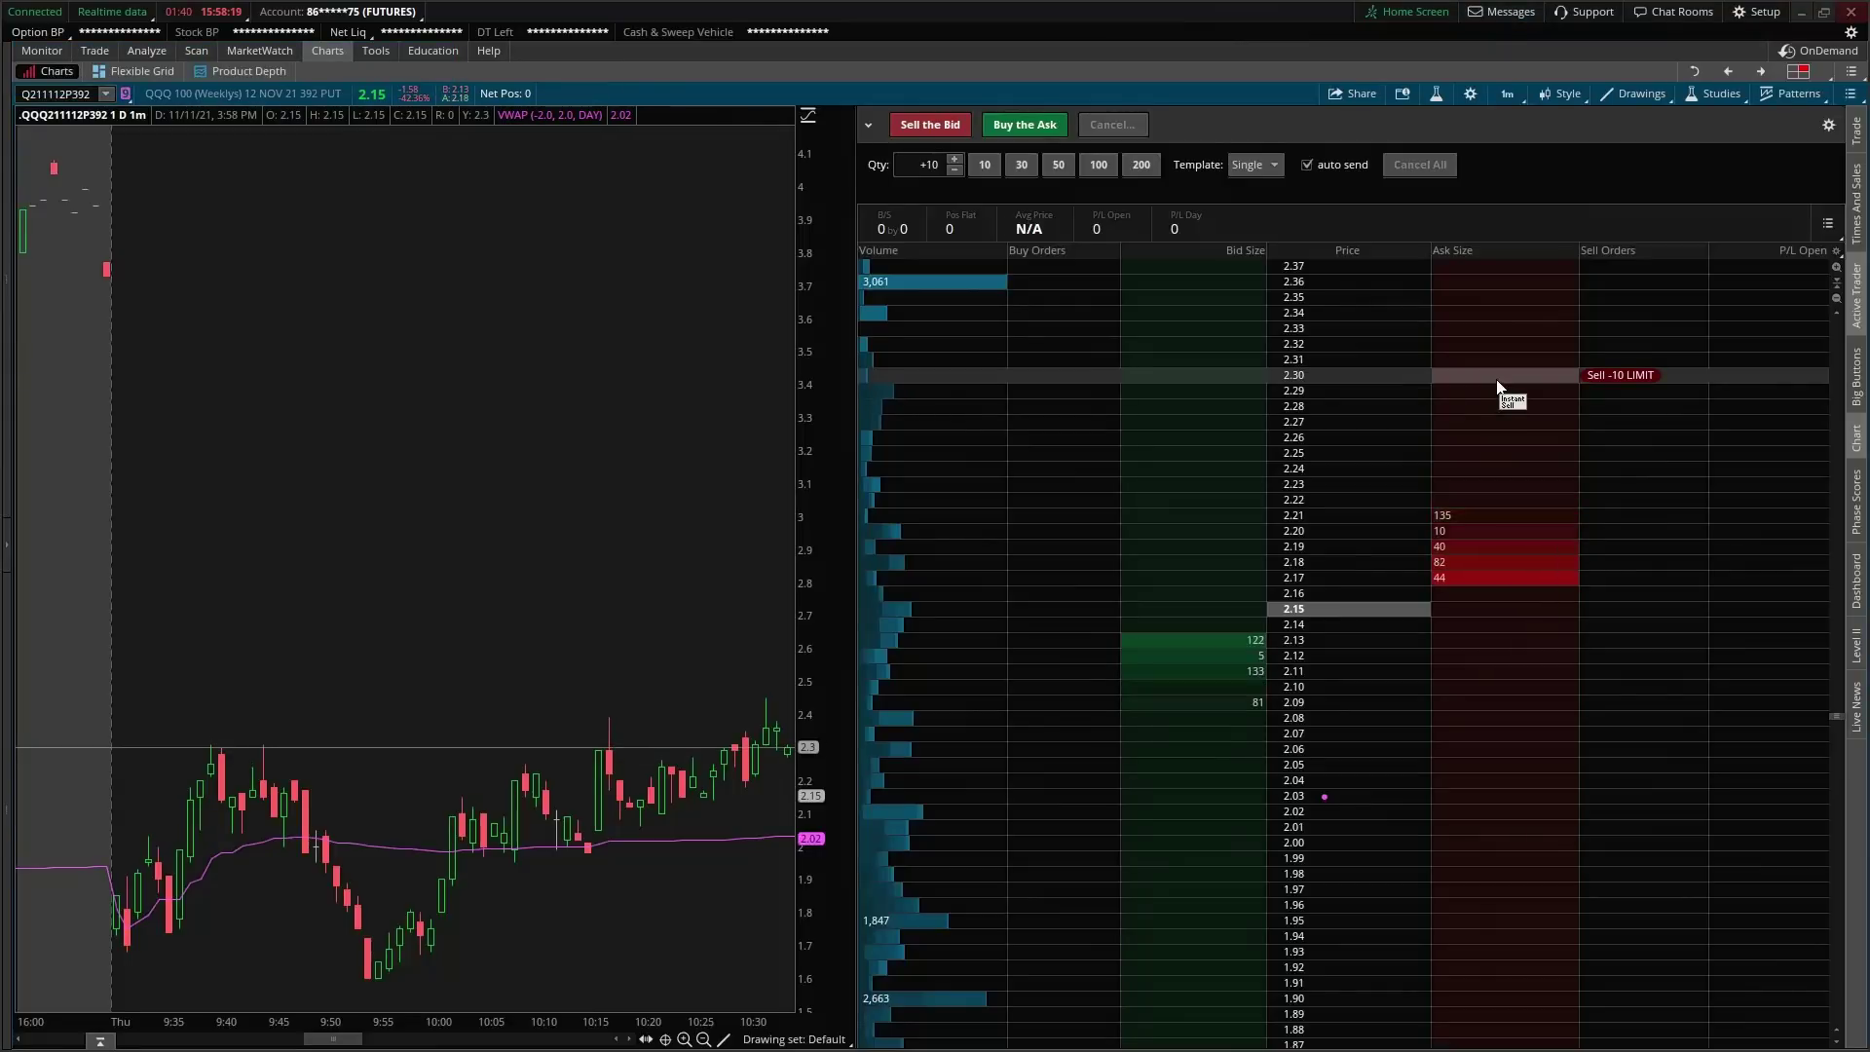
Step: Delete the unsent 10-contract QQQ 390 put buy order from the order entry and return to the charts
left_click(94, 51)
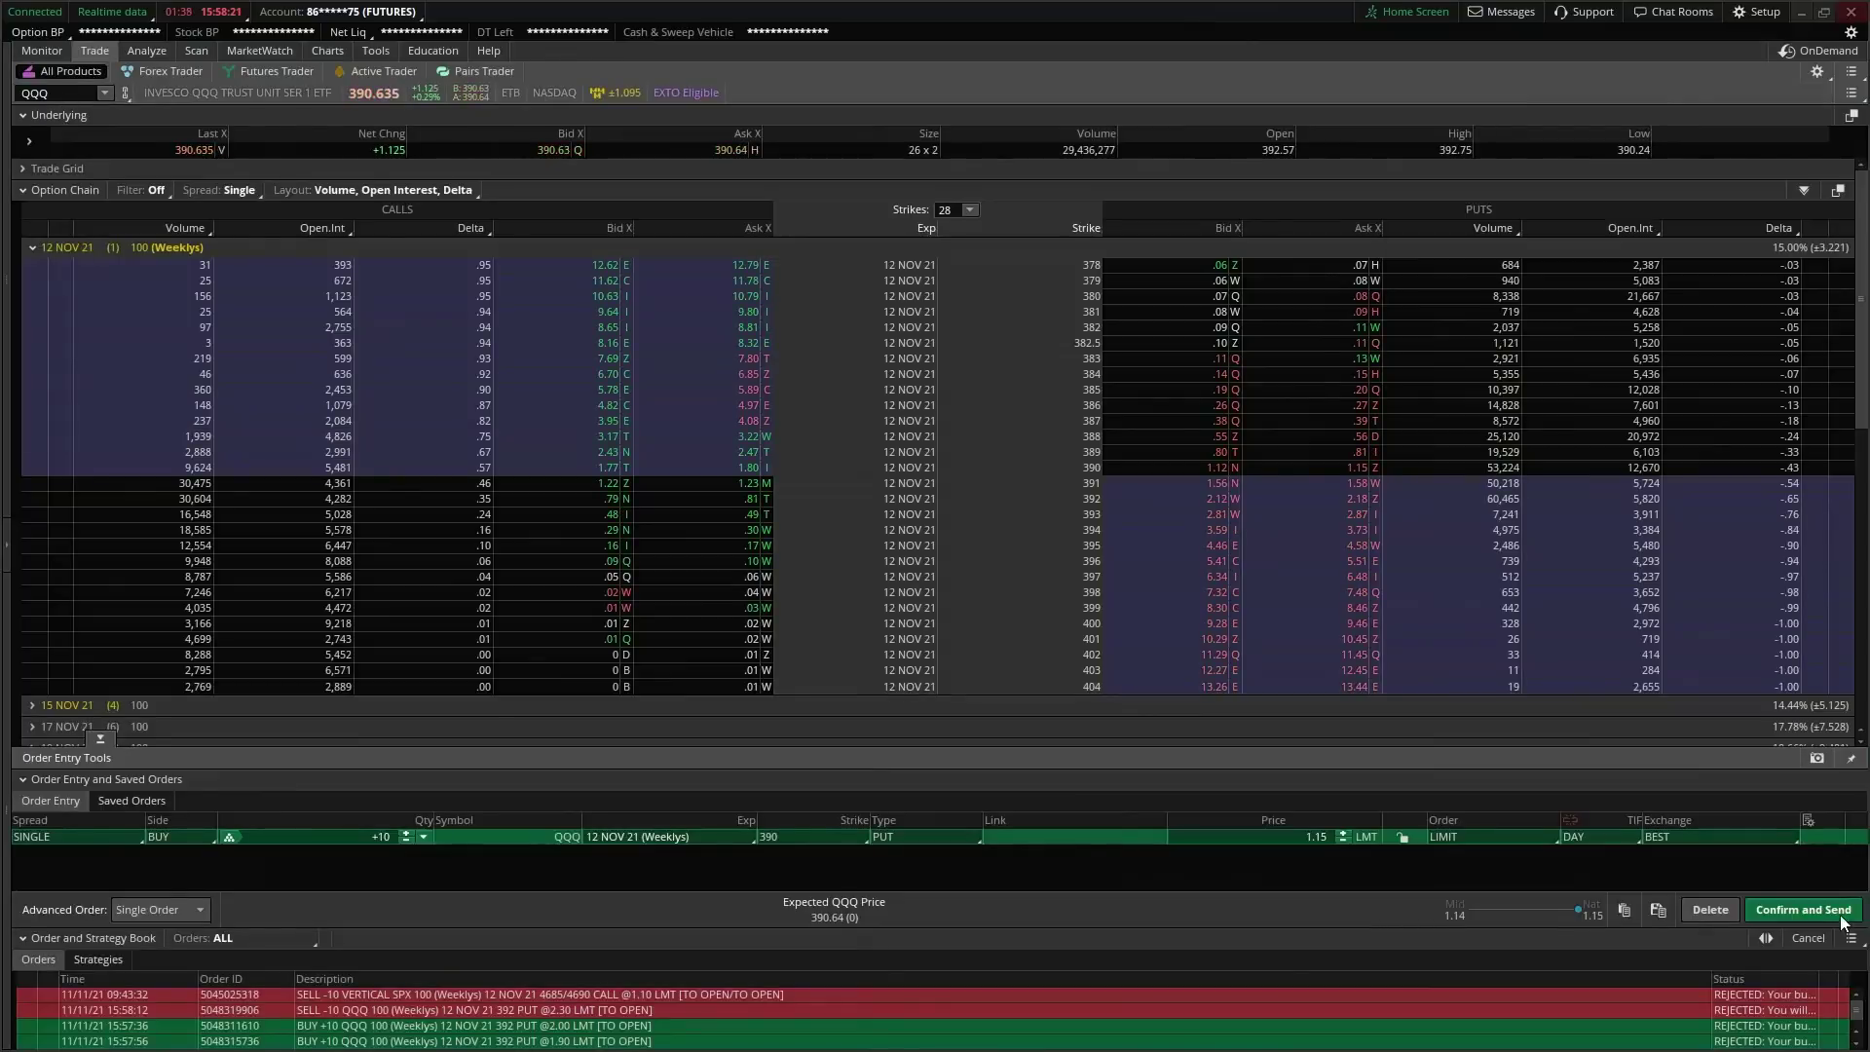
left_click(1709, 910)
left_click(327, 50)
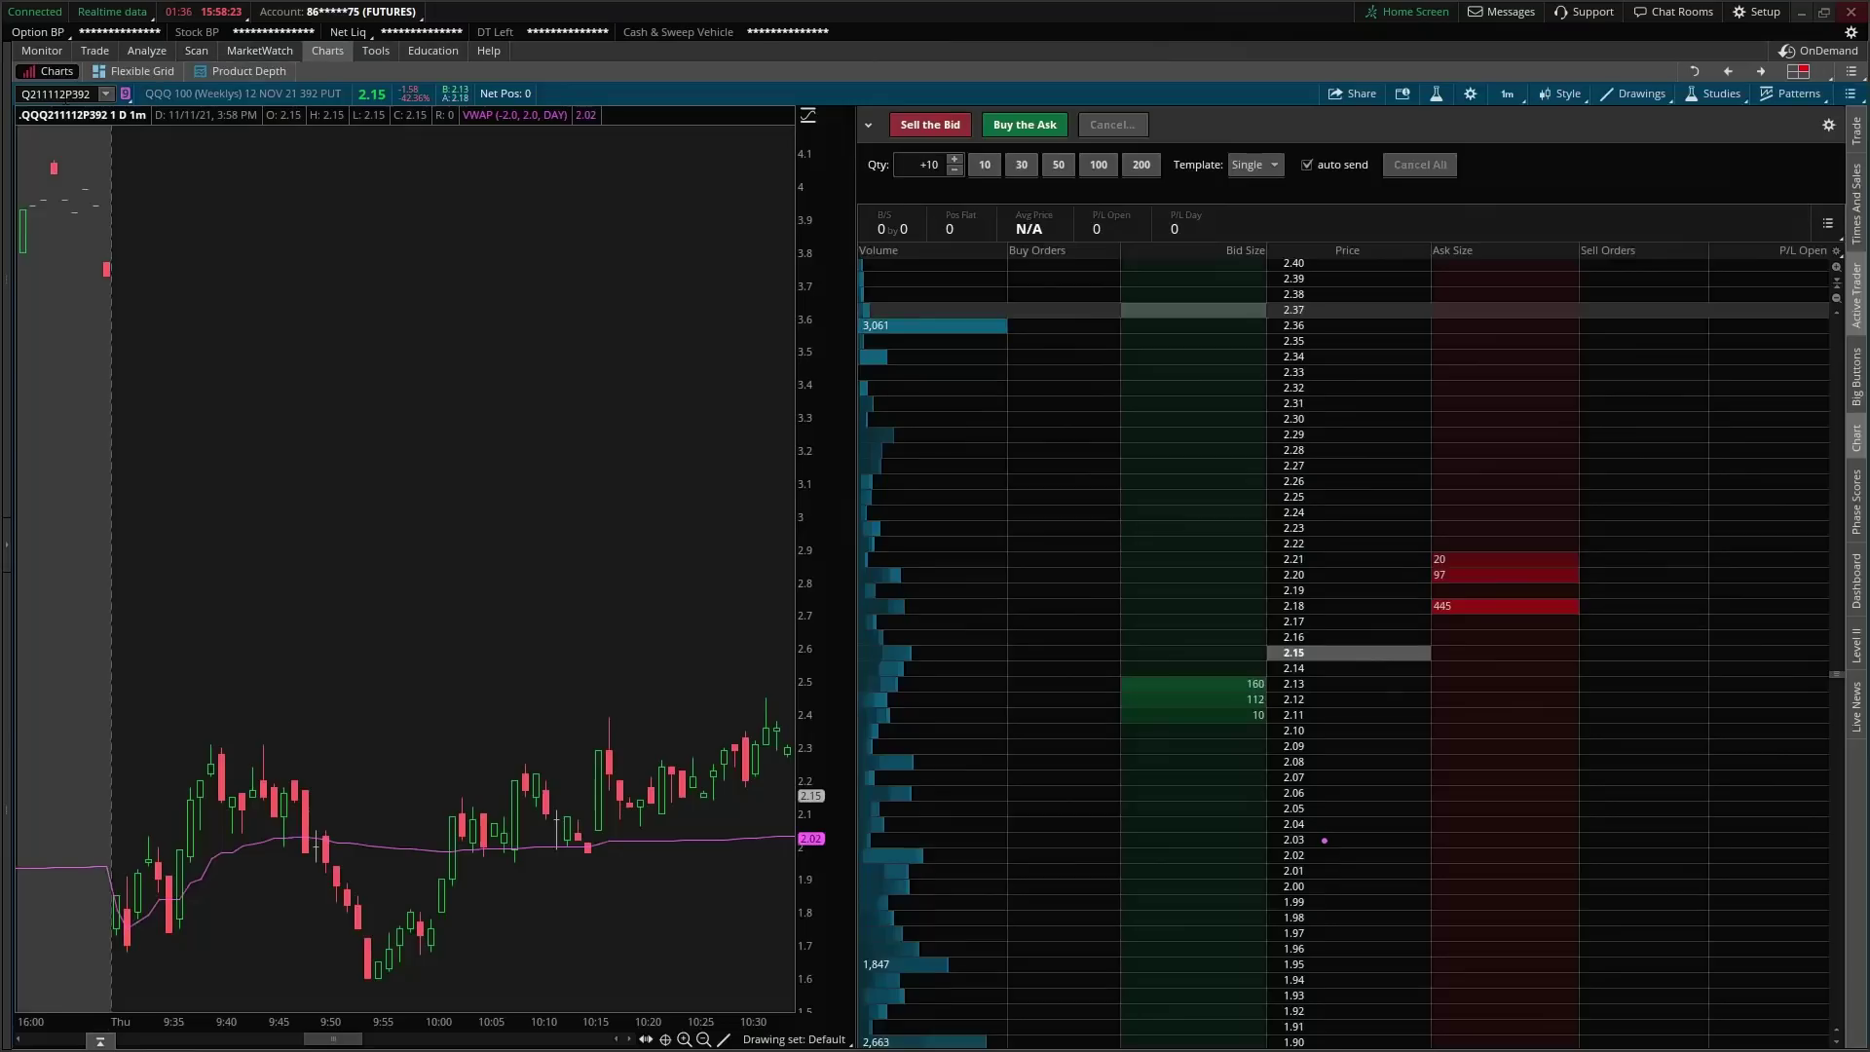
Step: Restore the four-chart grid and load AMZN into the linked charts and the option chain
left_click(1689, 73)
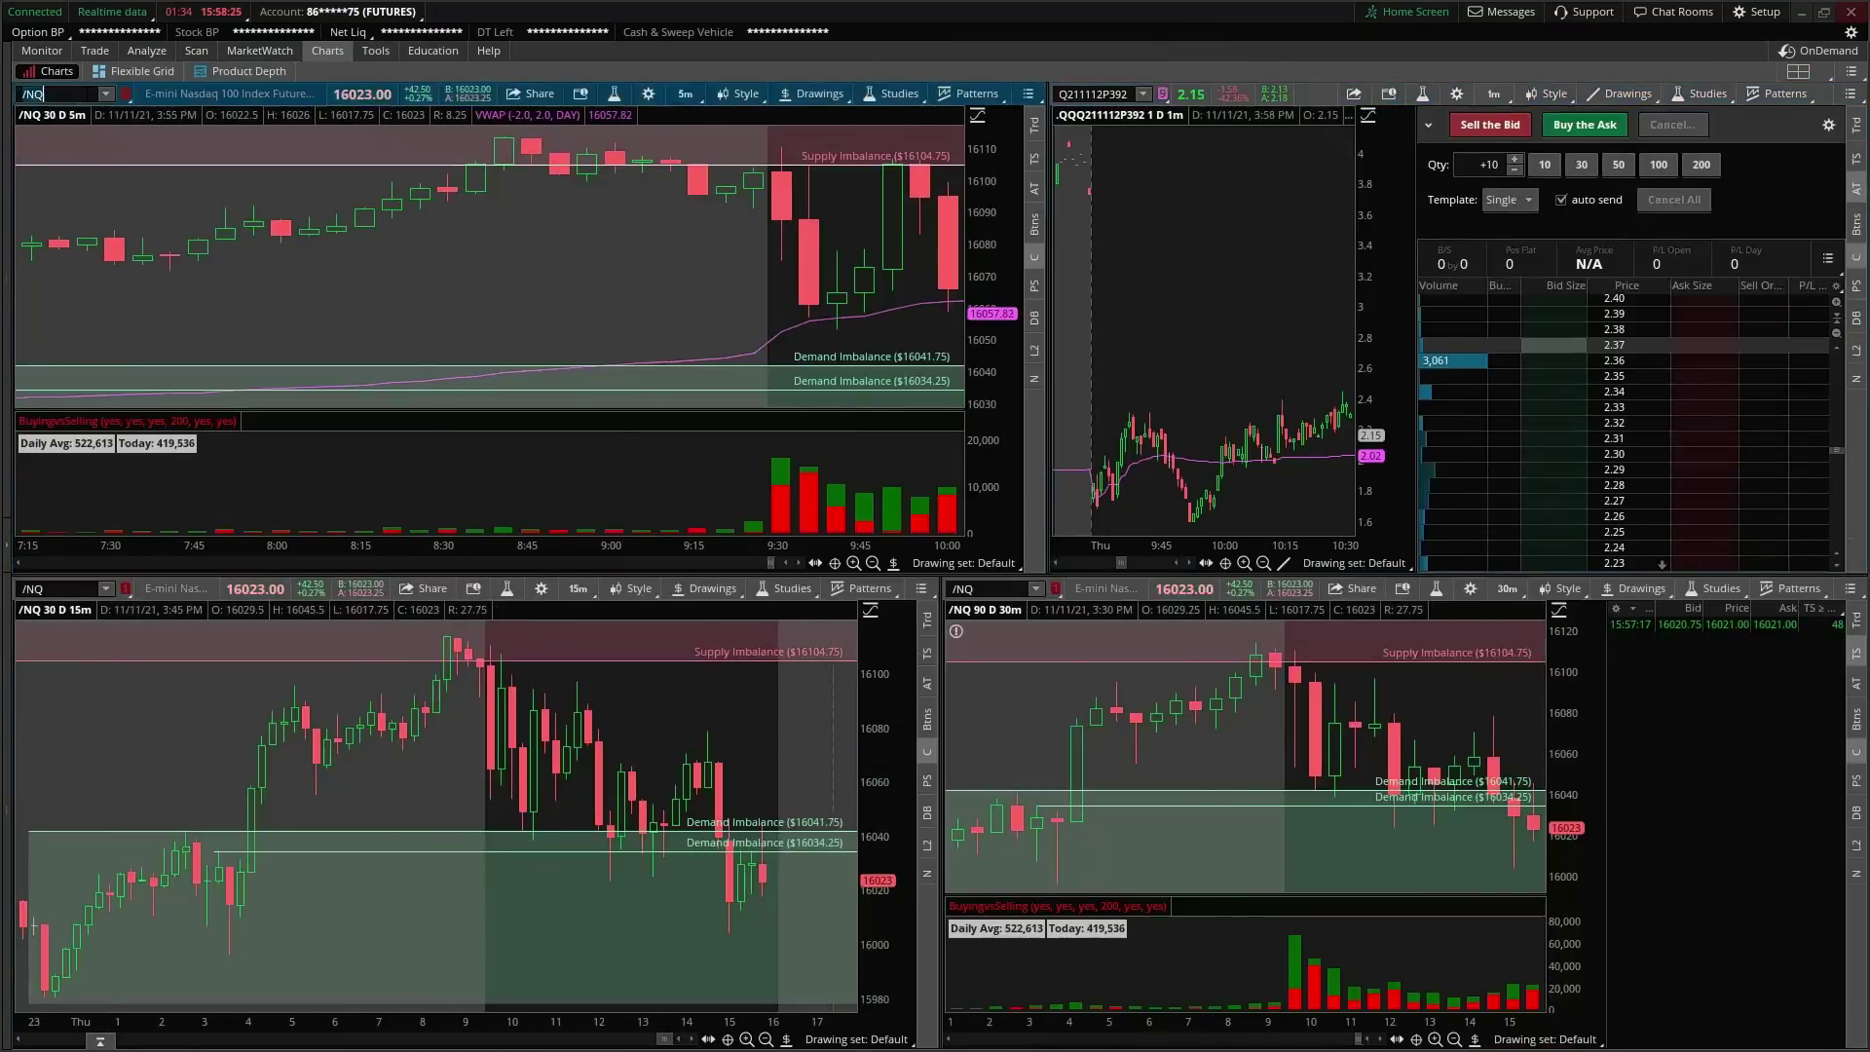
type("AMZN")
key("Return")
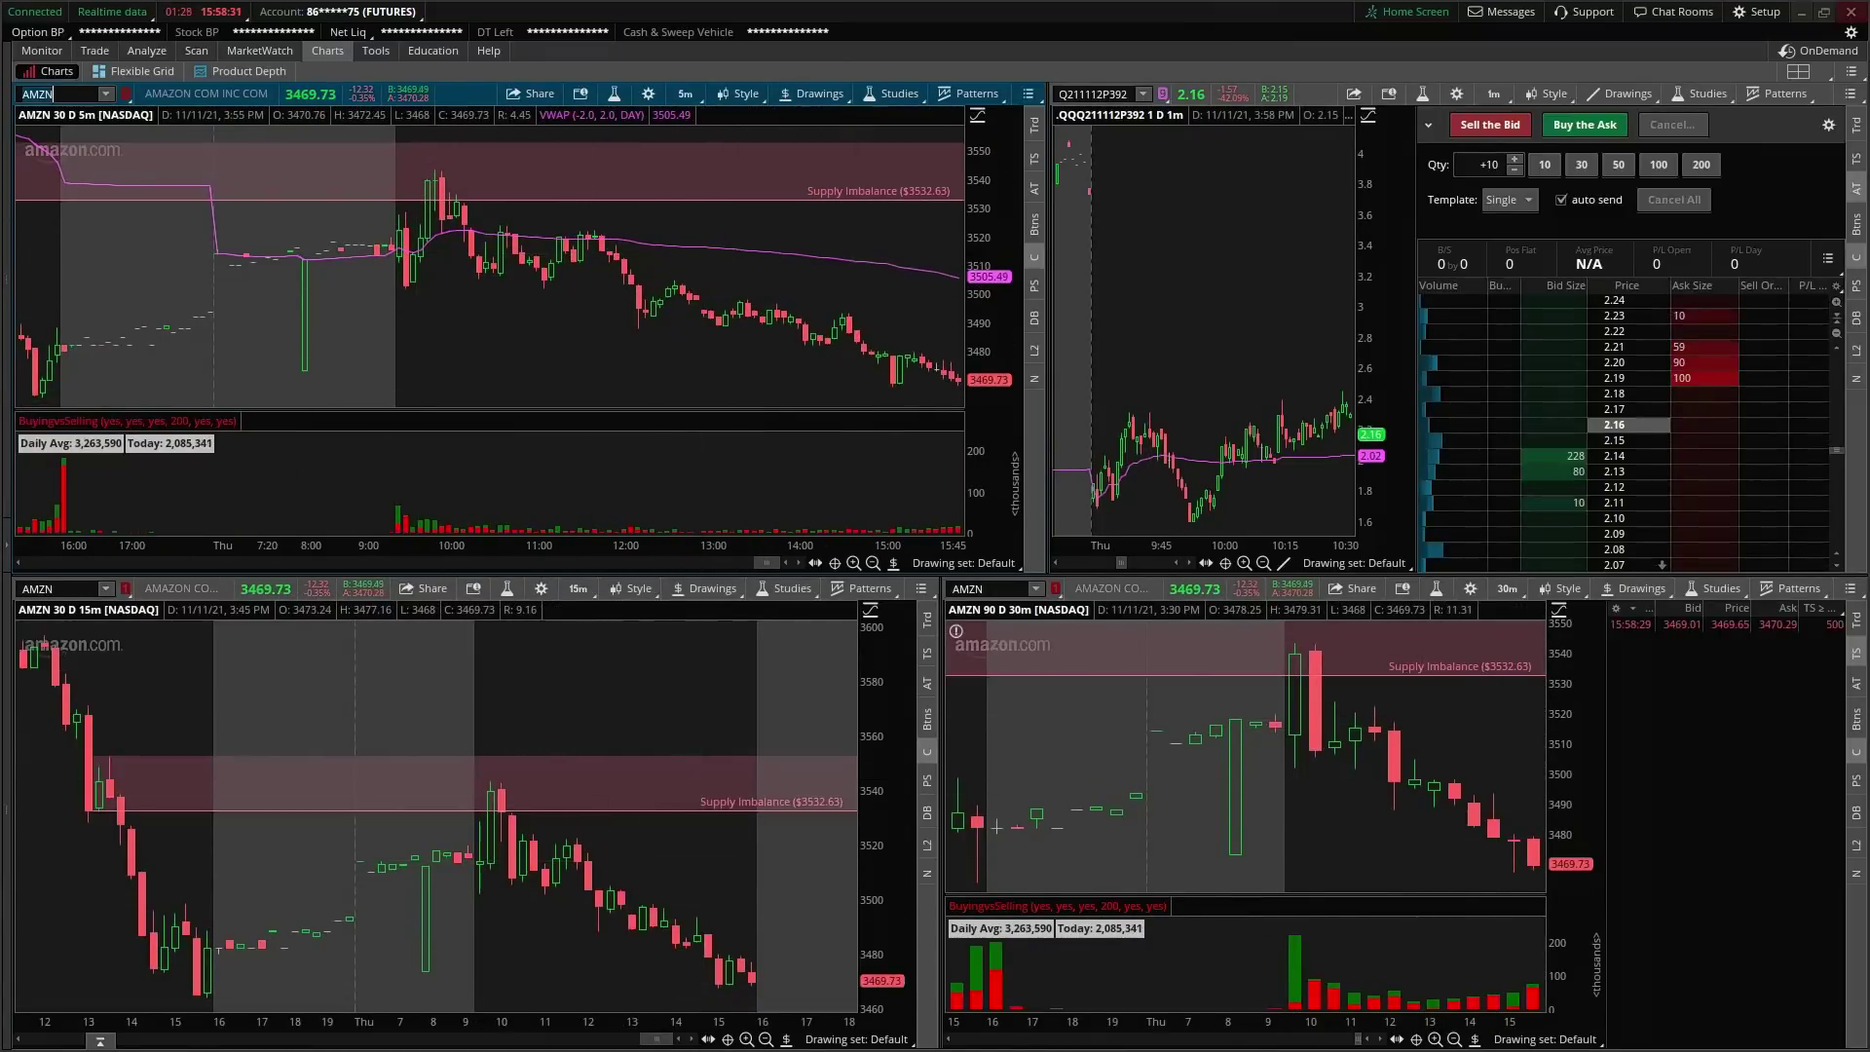
left_click(94, 50)
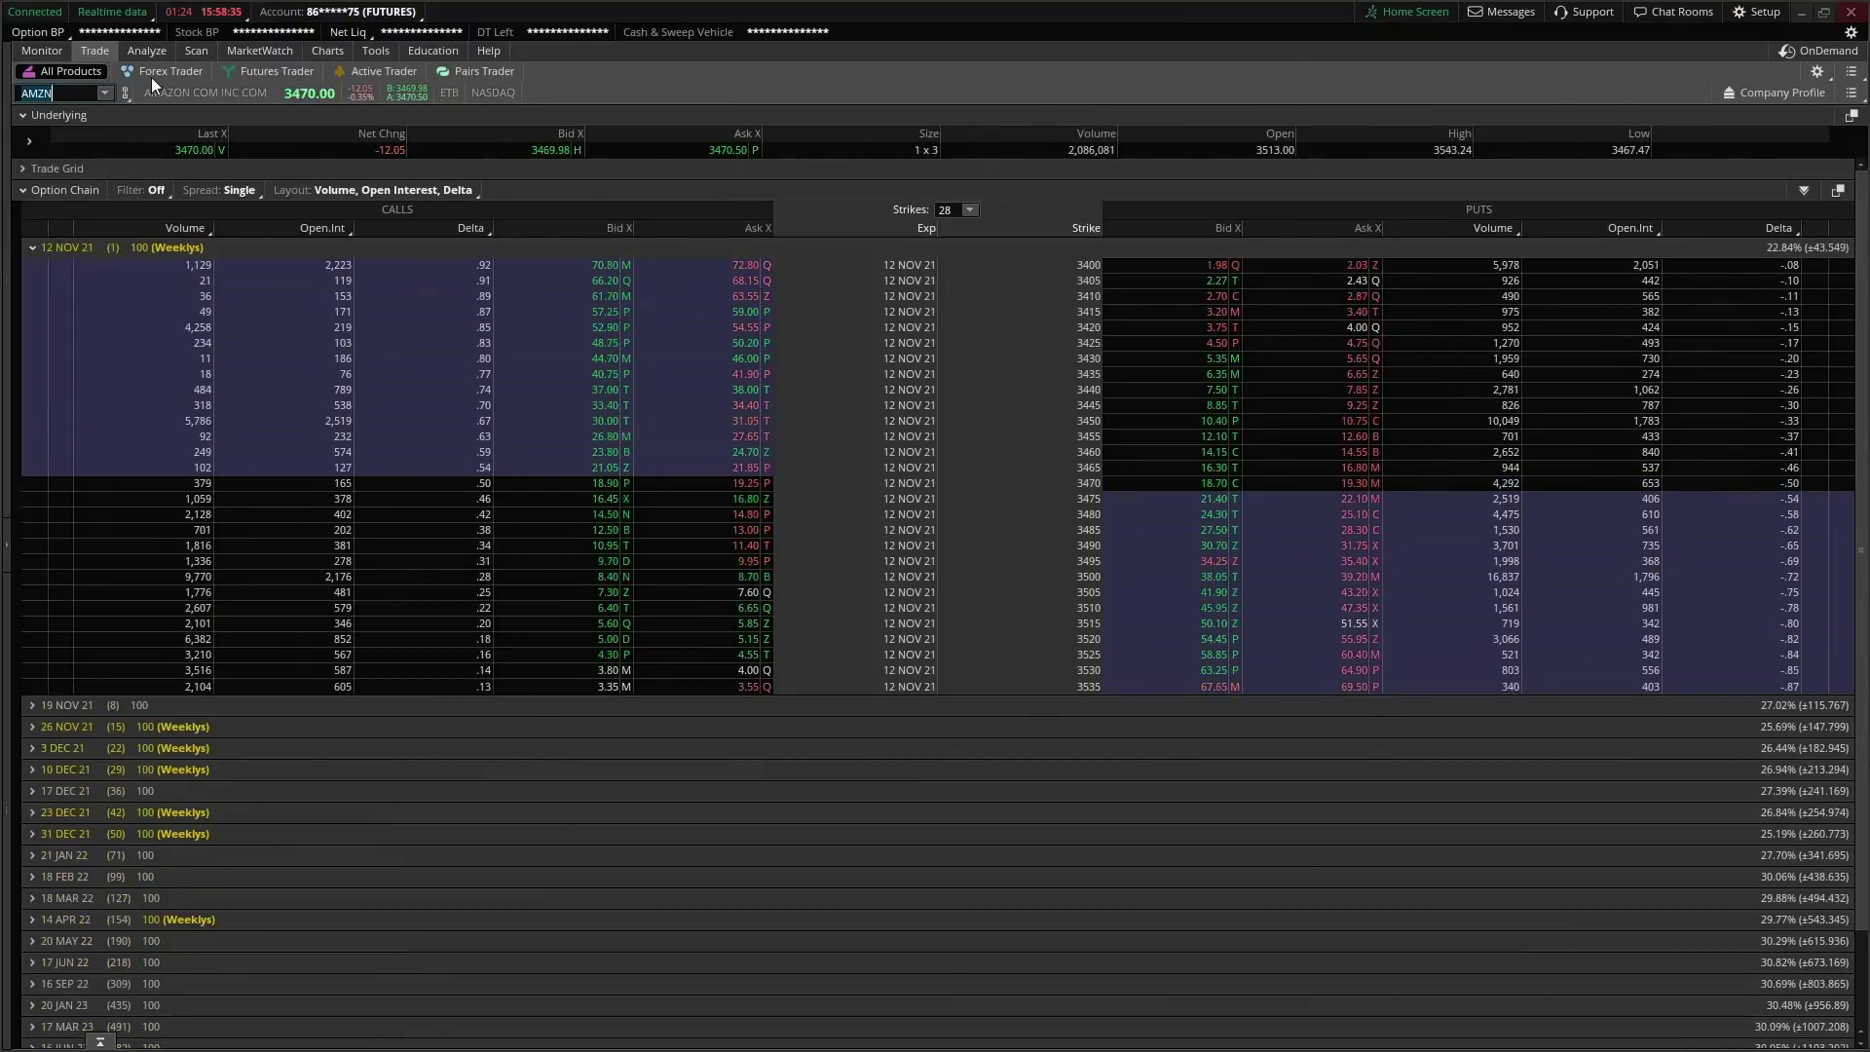
left_click(325, 55)
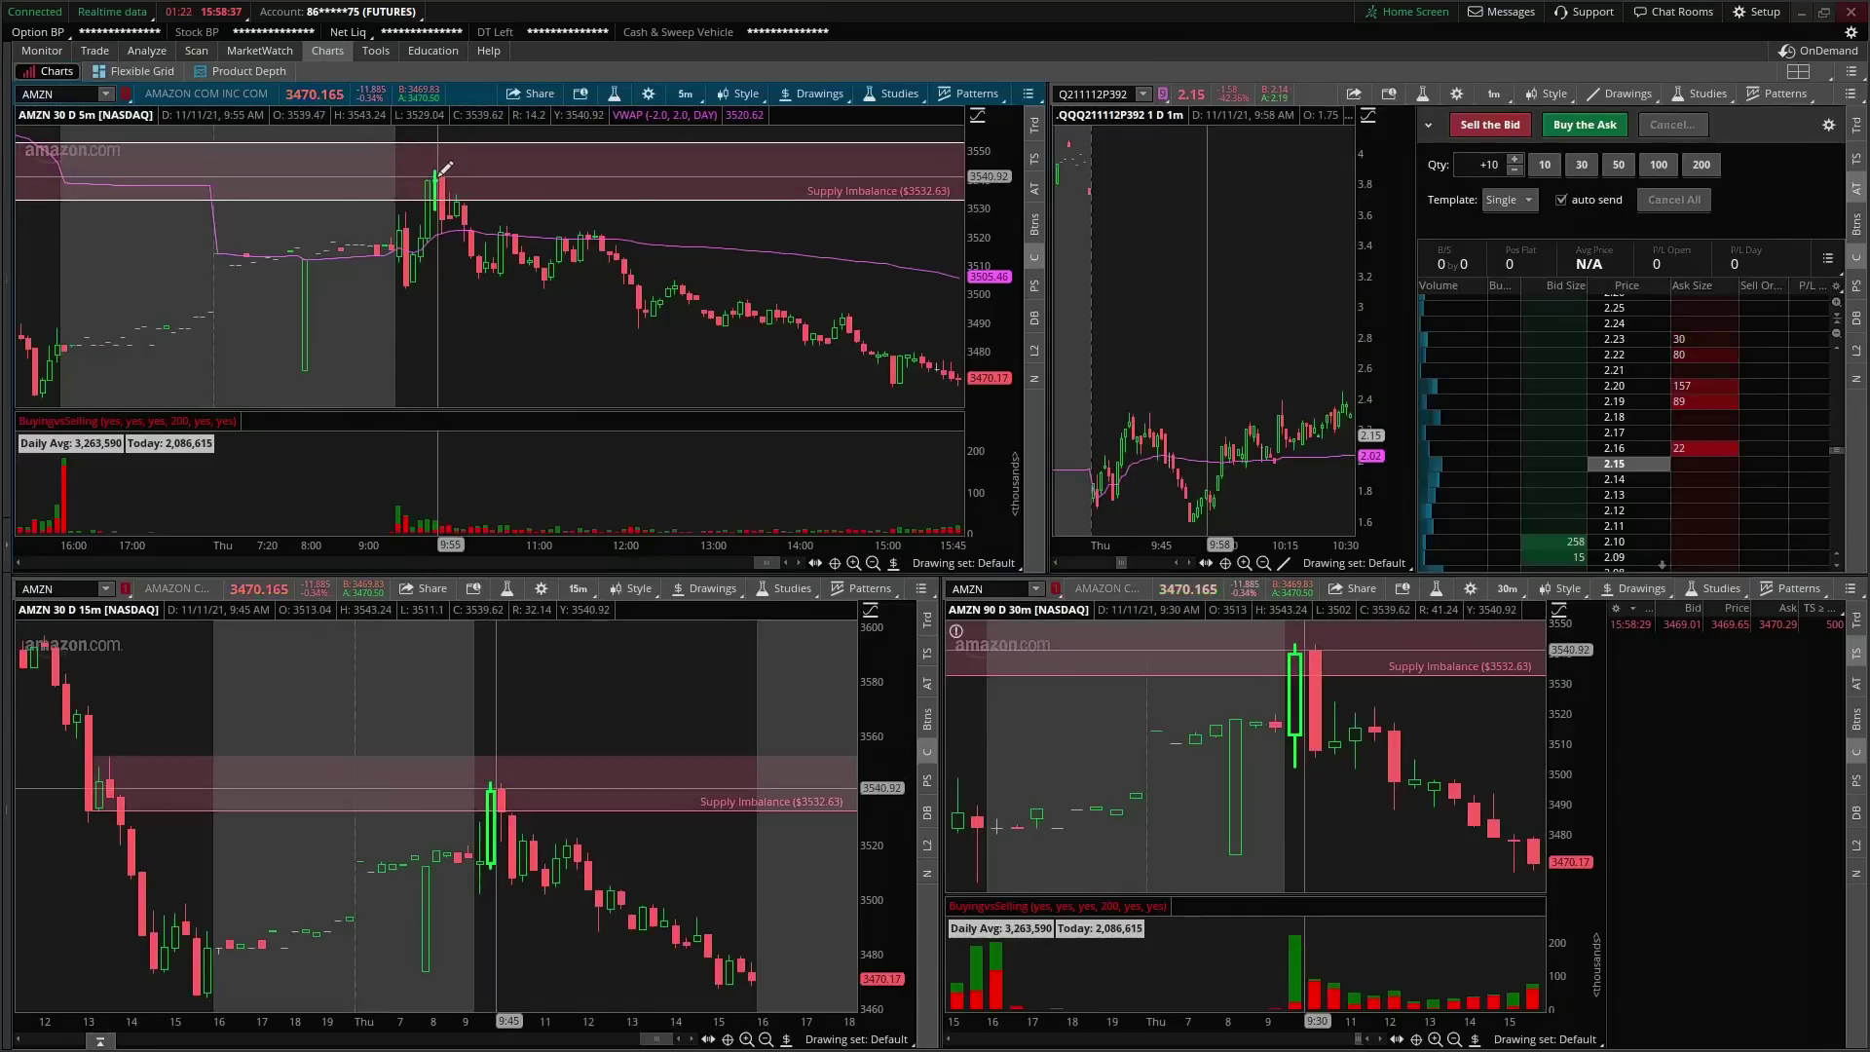
Step: Send the AMZN 12 NOV 21 3500 put from the option chain to the Lilac link and return to the chart grid
left_click(94, 51)
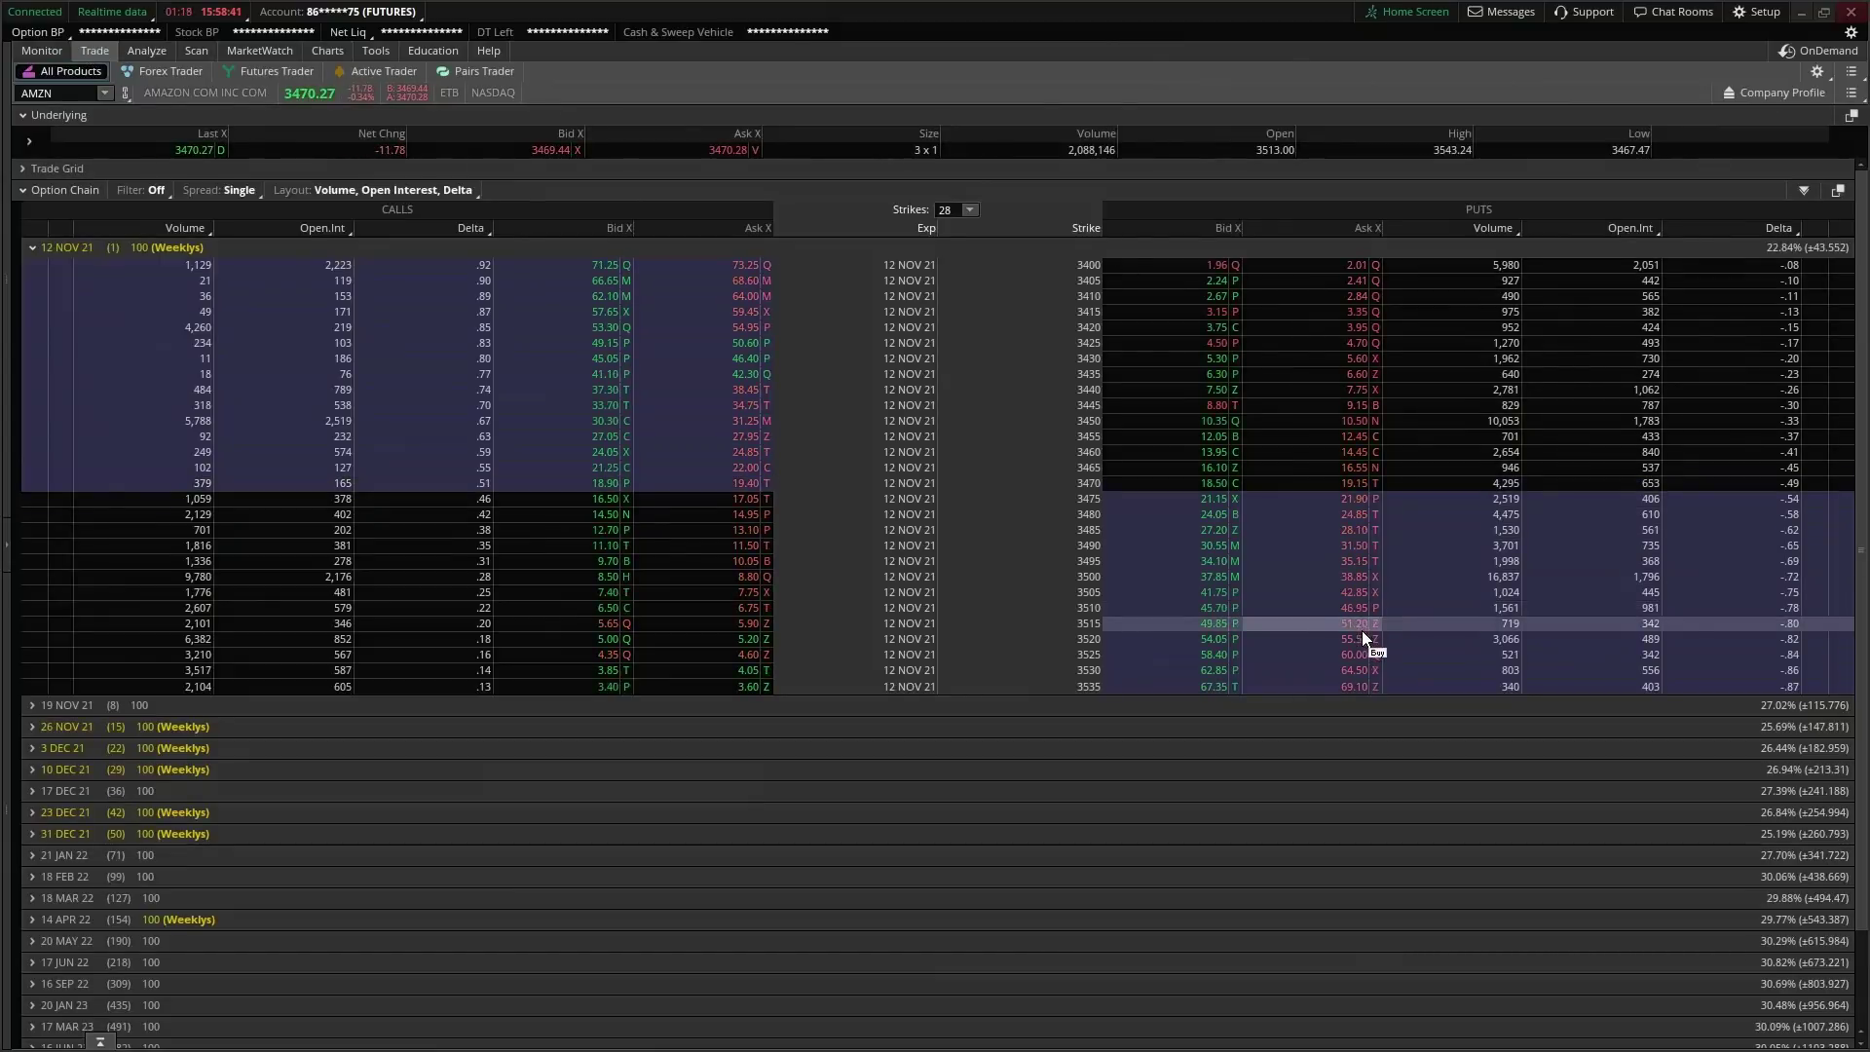
left_click(1351, 582)
right_click(1351, 582)
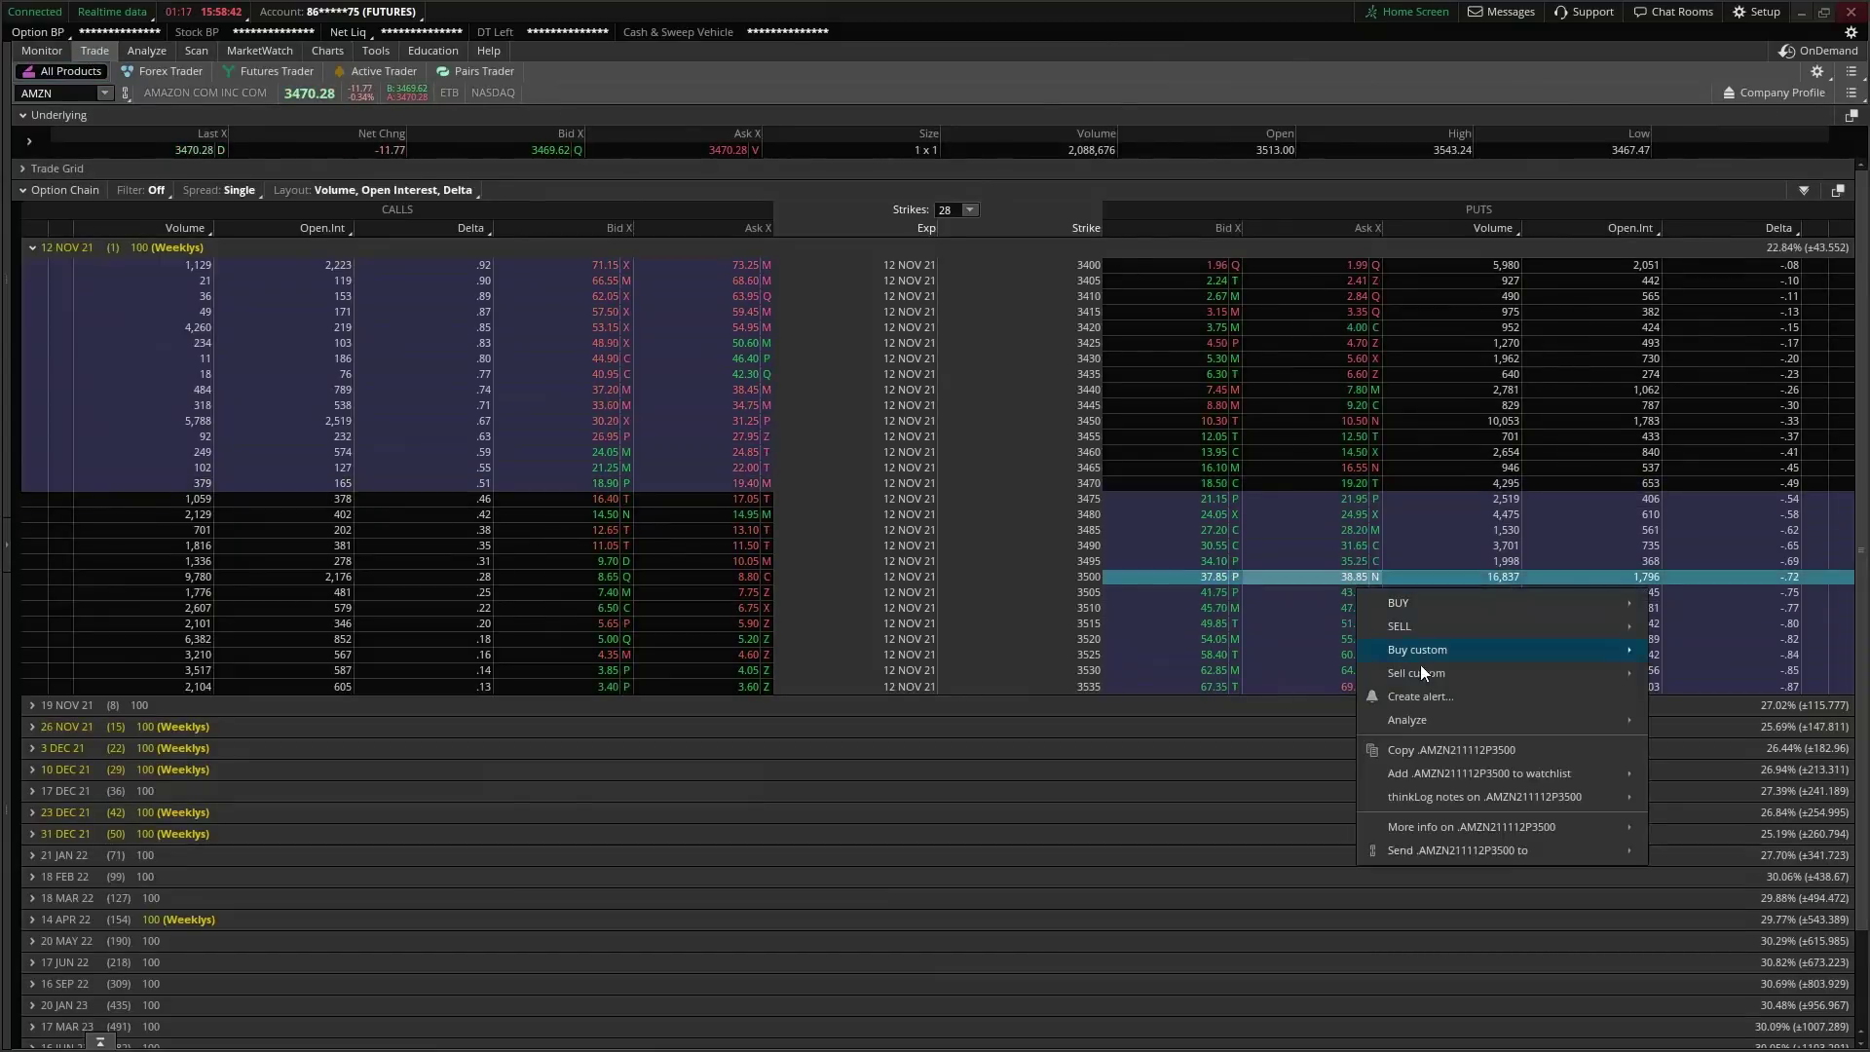
left_click(1433, 744)
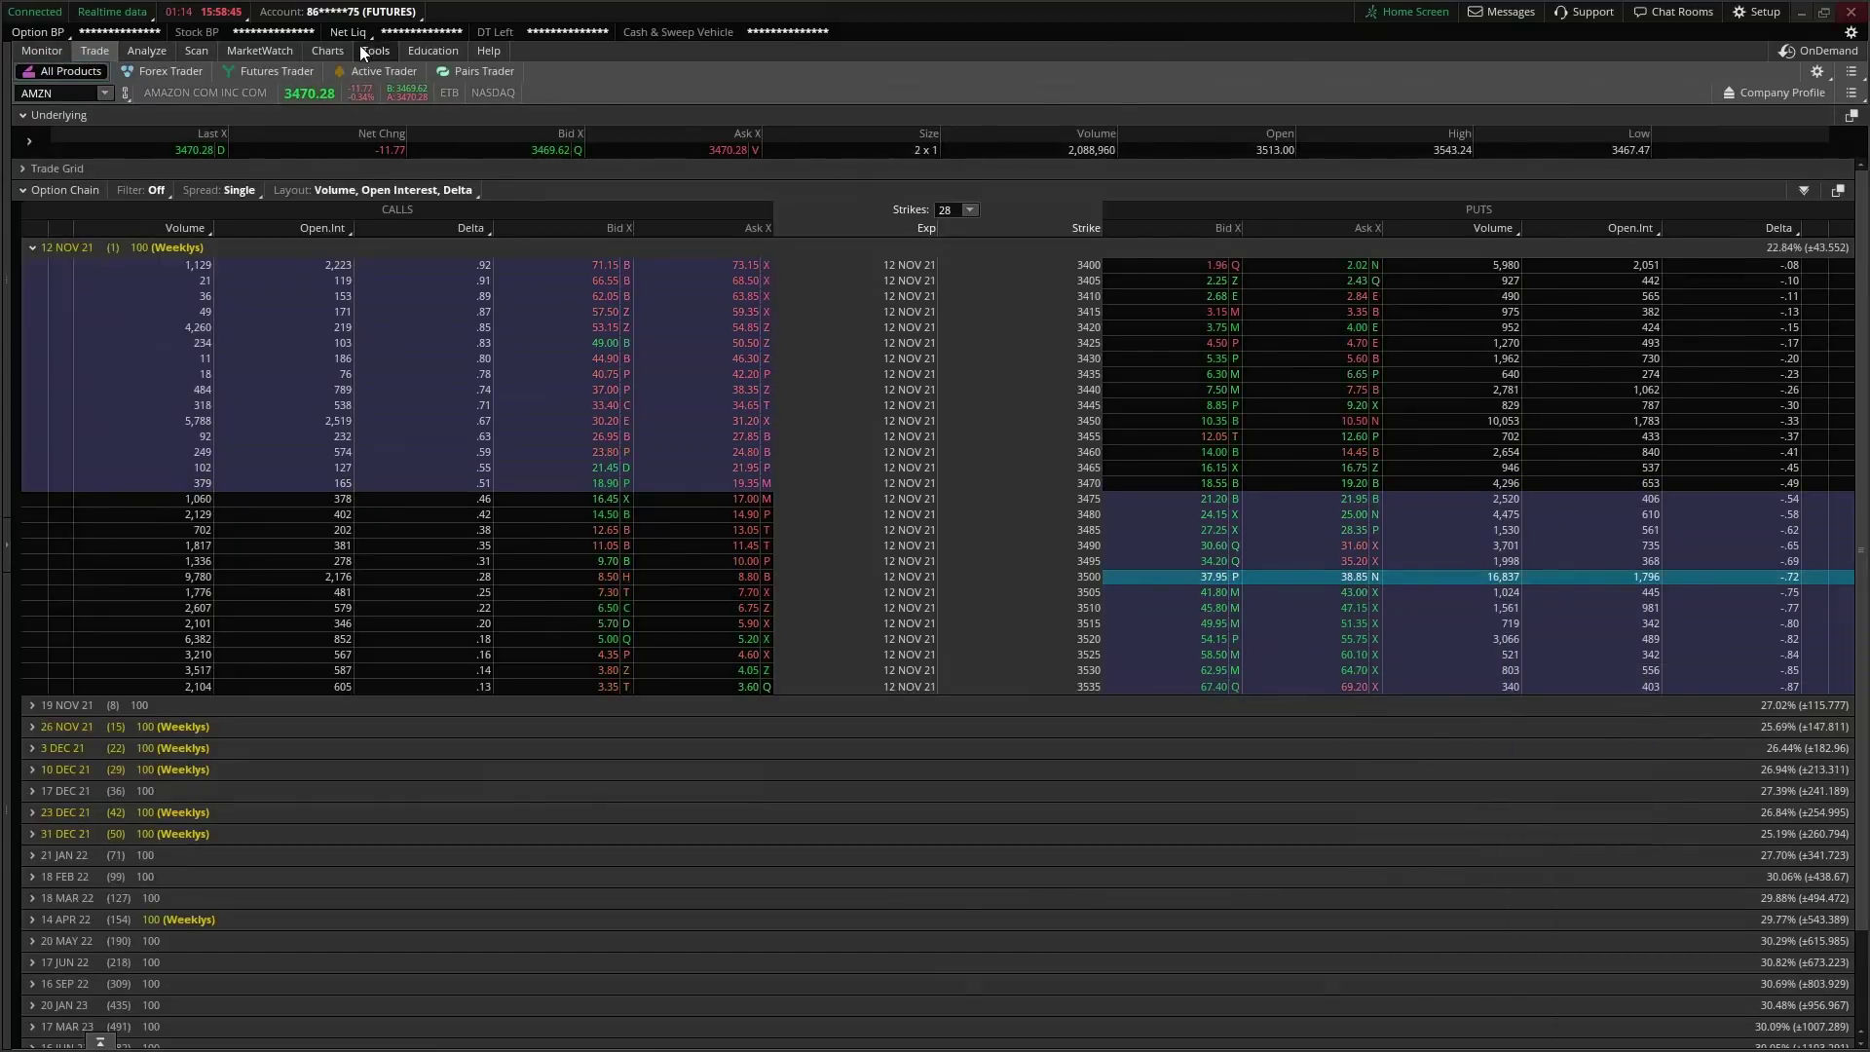
left_click(327, 50)
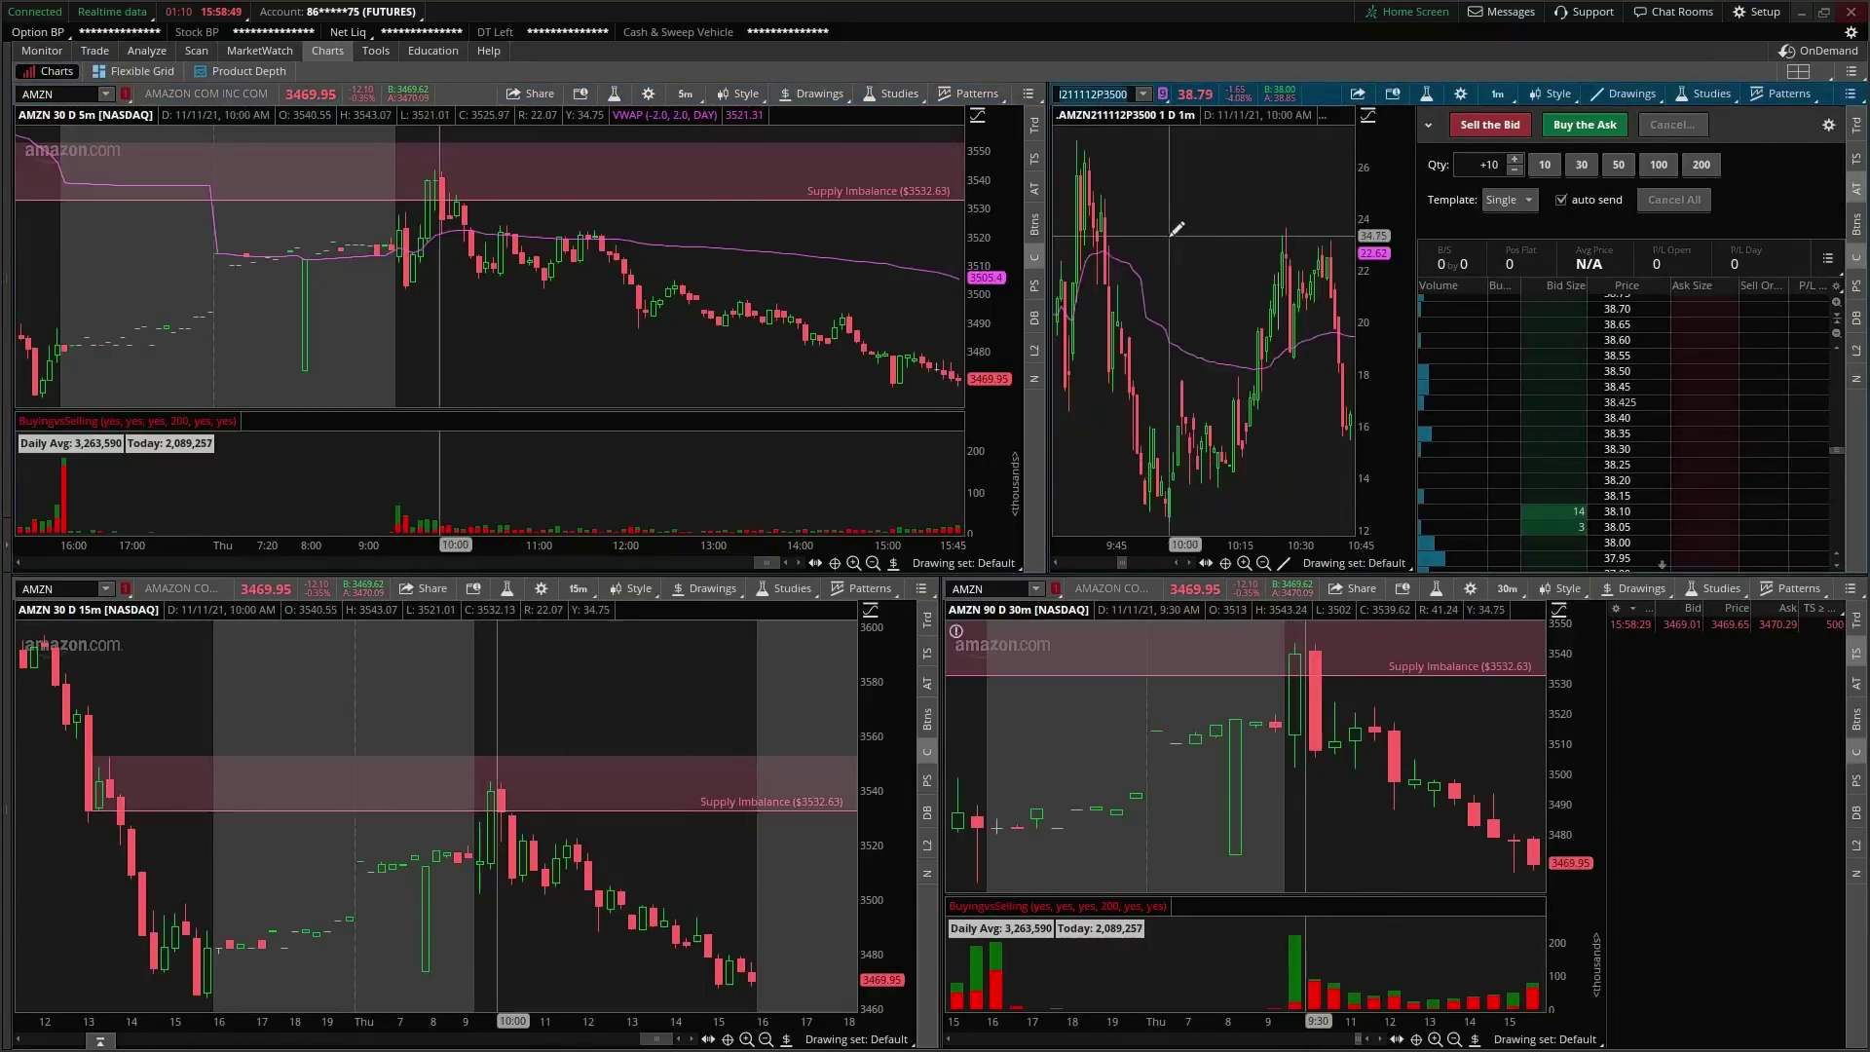
Step: Maximize the cell with the AMZN 3500 put's 1-minute chart and Active Trader ladder
right_click(1305, 344)
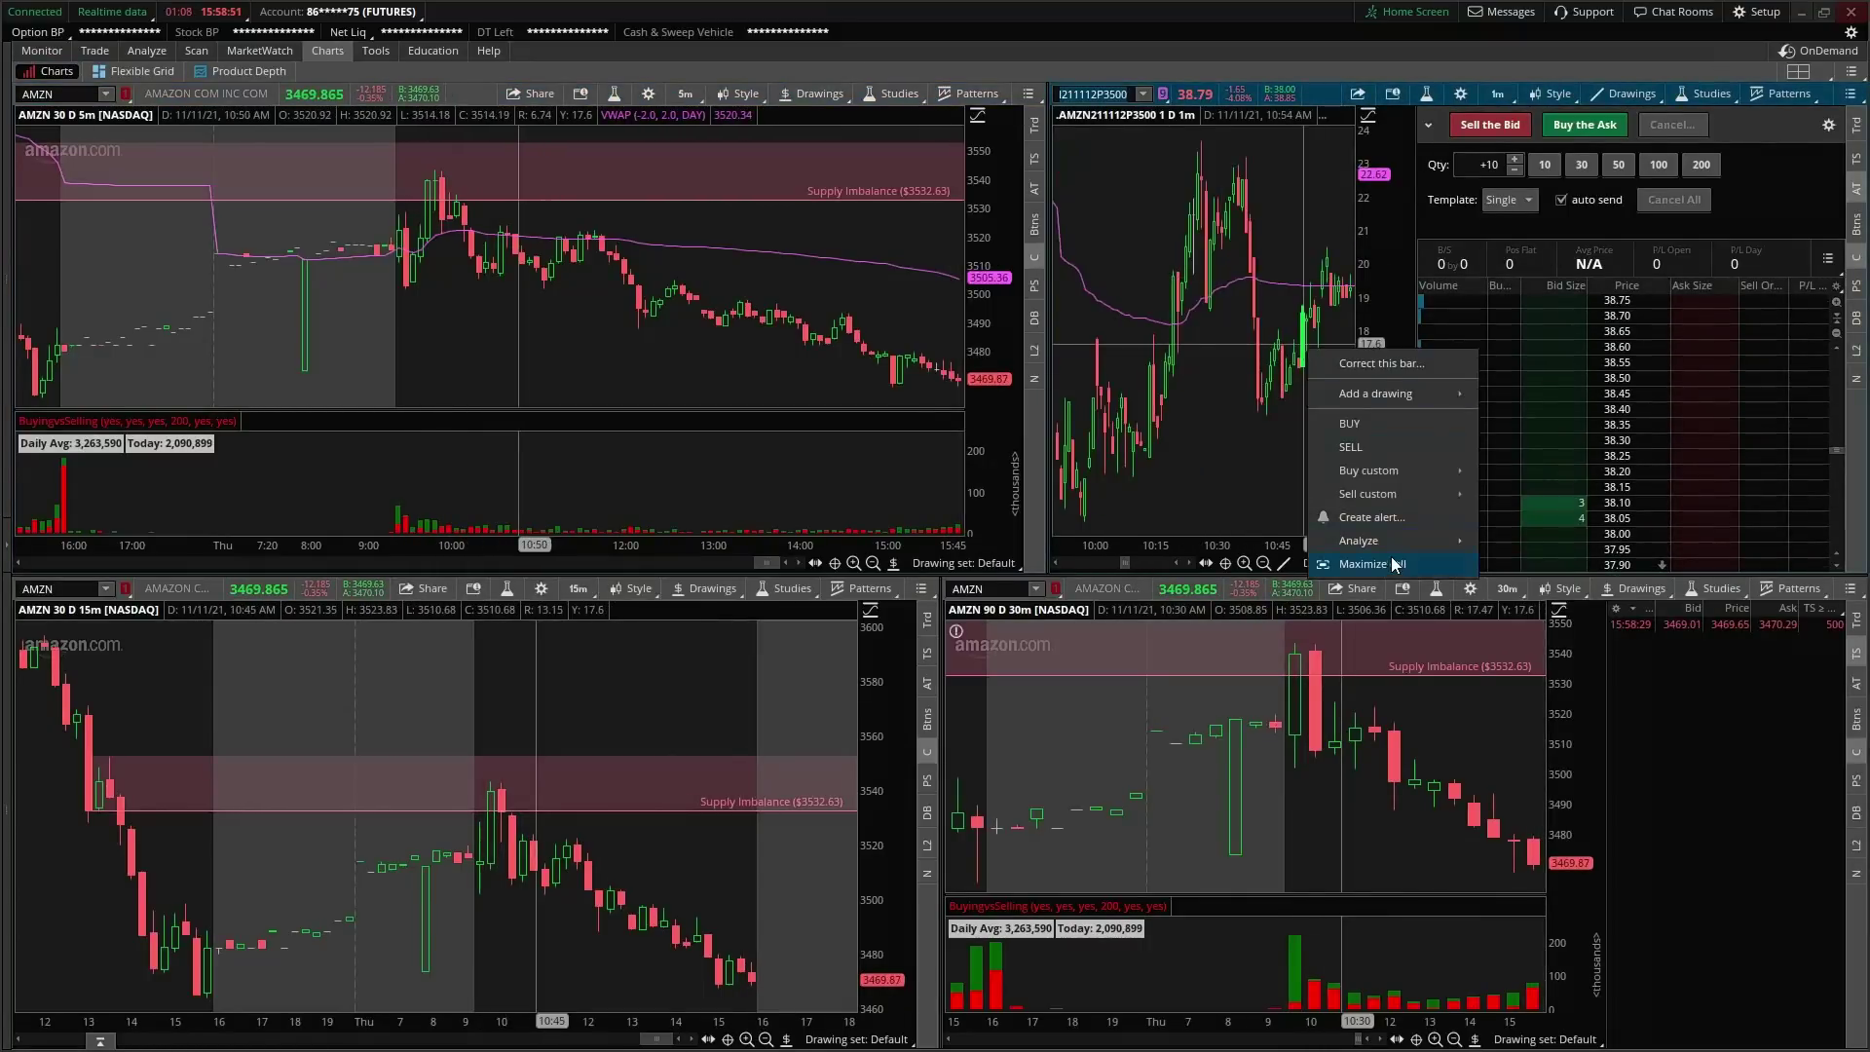
left_click(1393, 557)
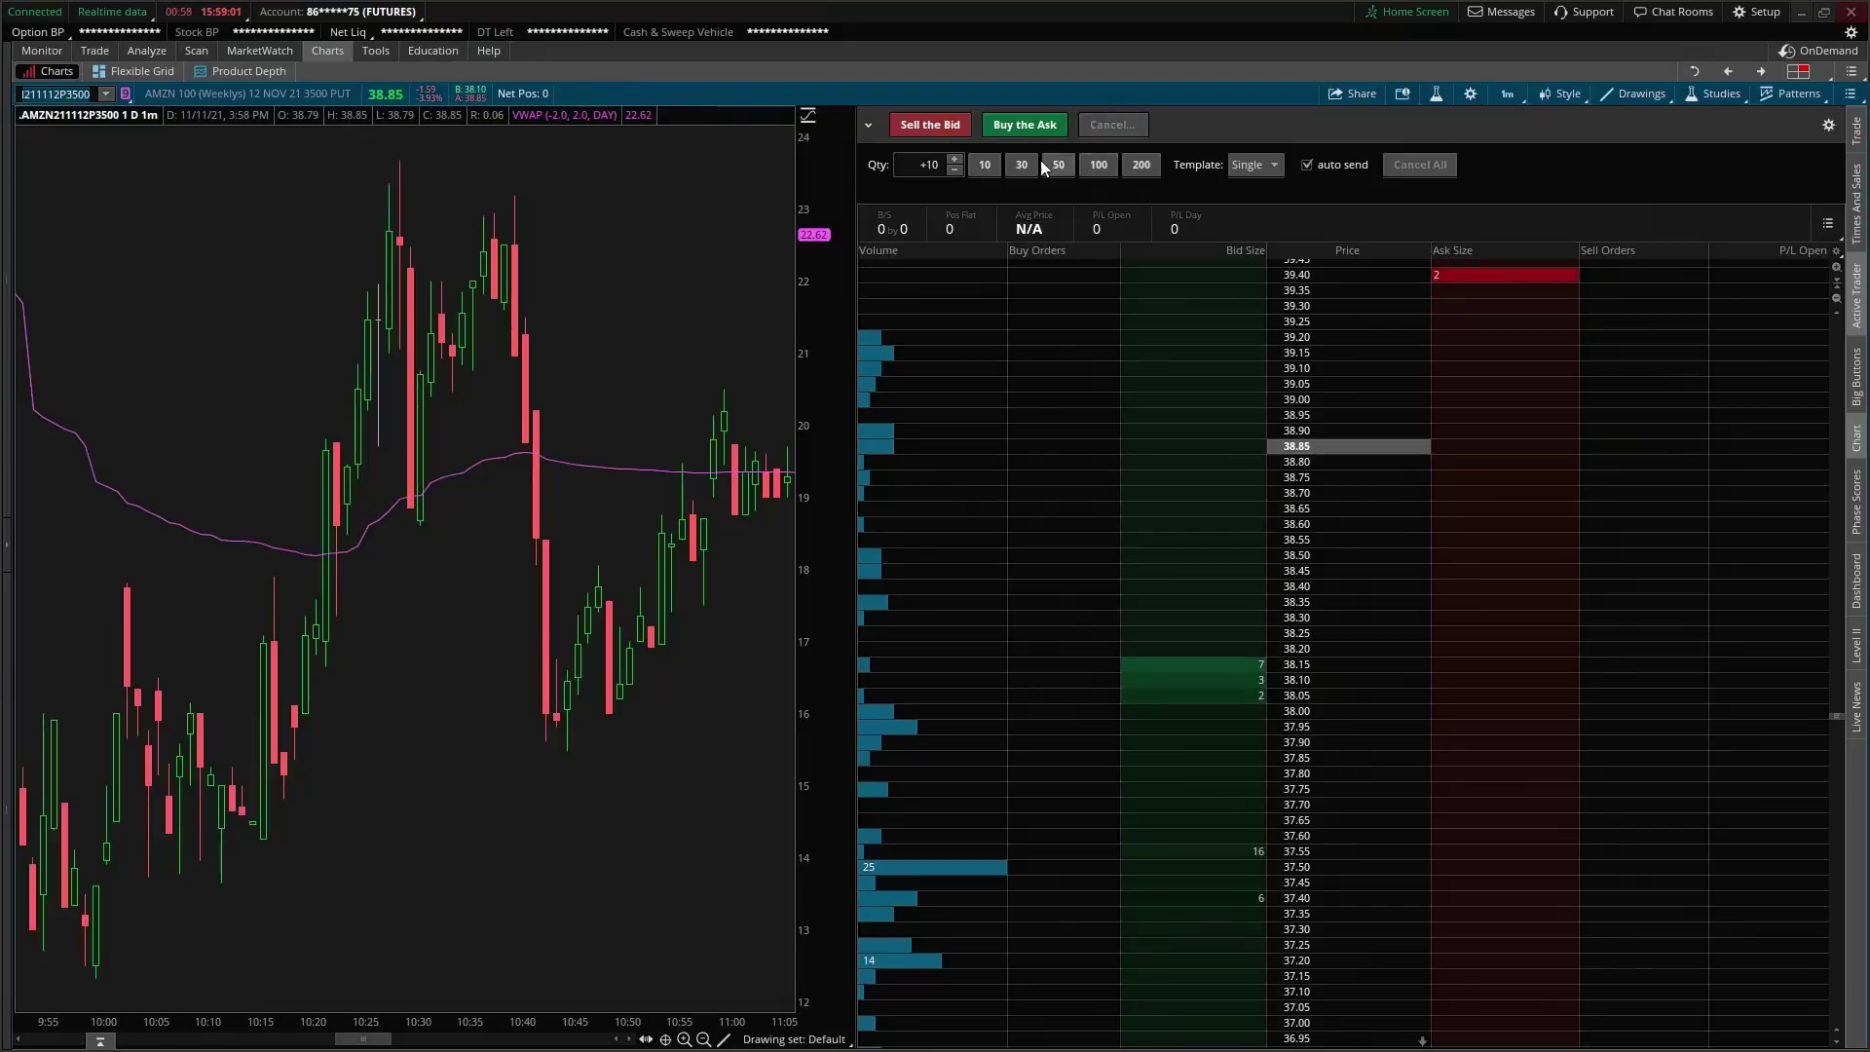
scroll(1088, 417, "up", 1)
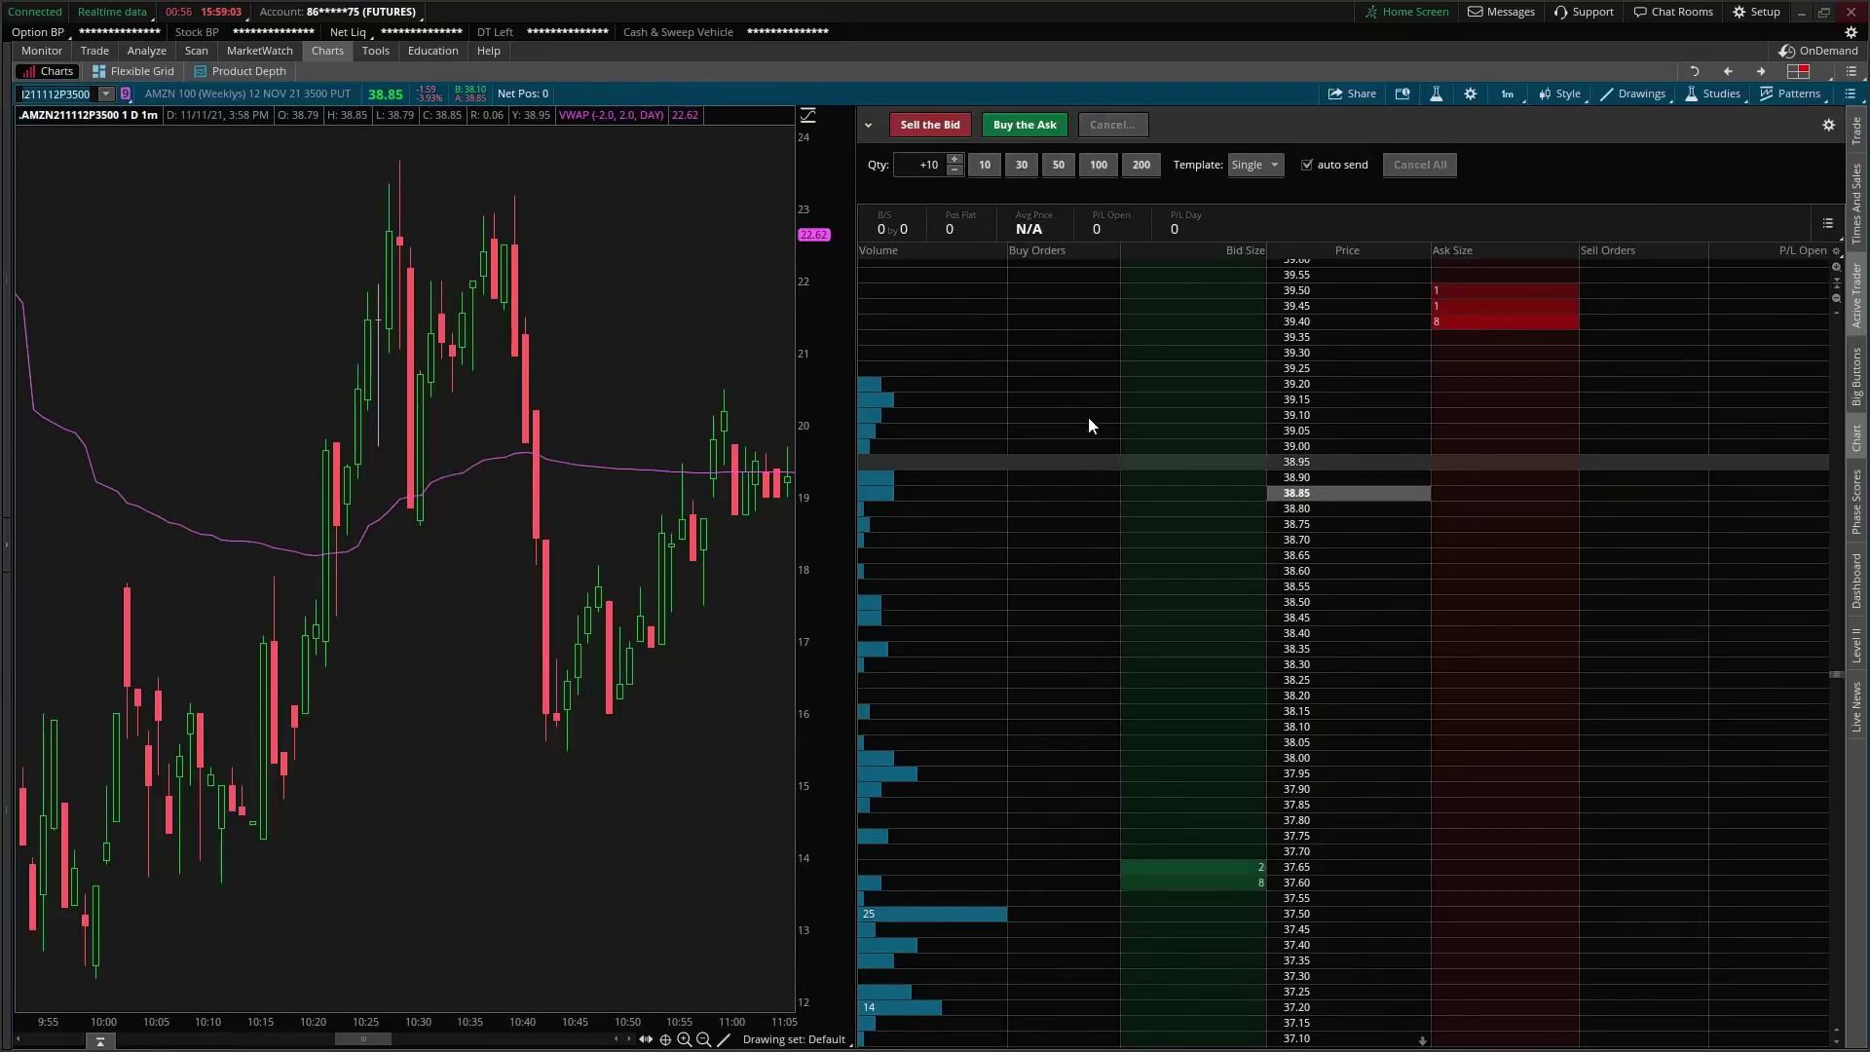
Step: Preview 10-contract limit orders for the AMZN put in the ladder: a sell at 39.50 and a buy at 37.85
left_click(1507, 329)
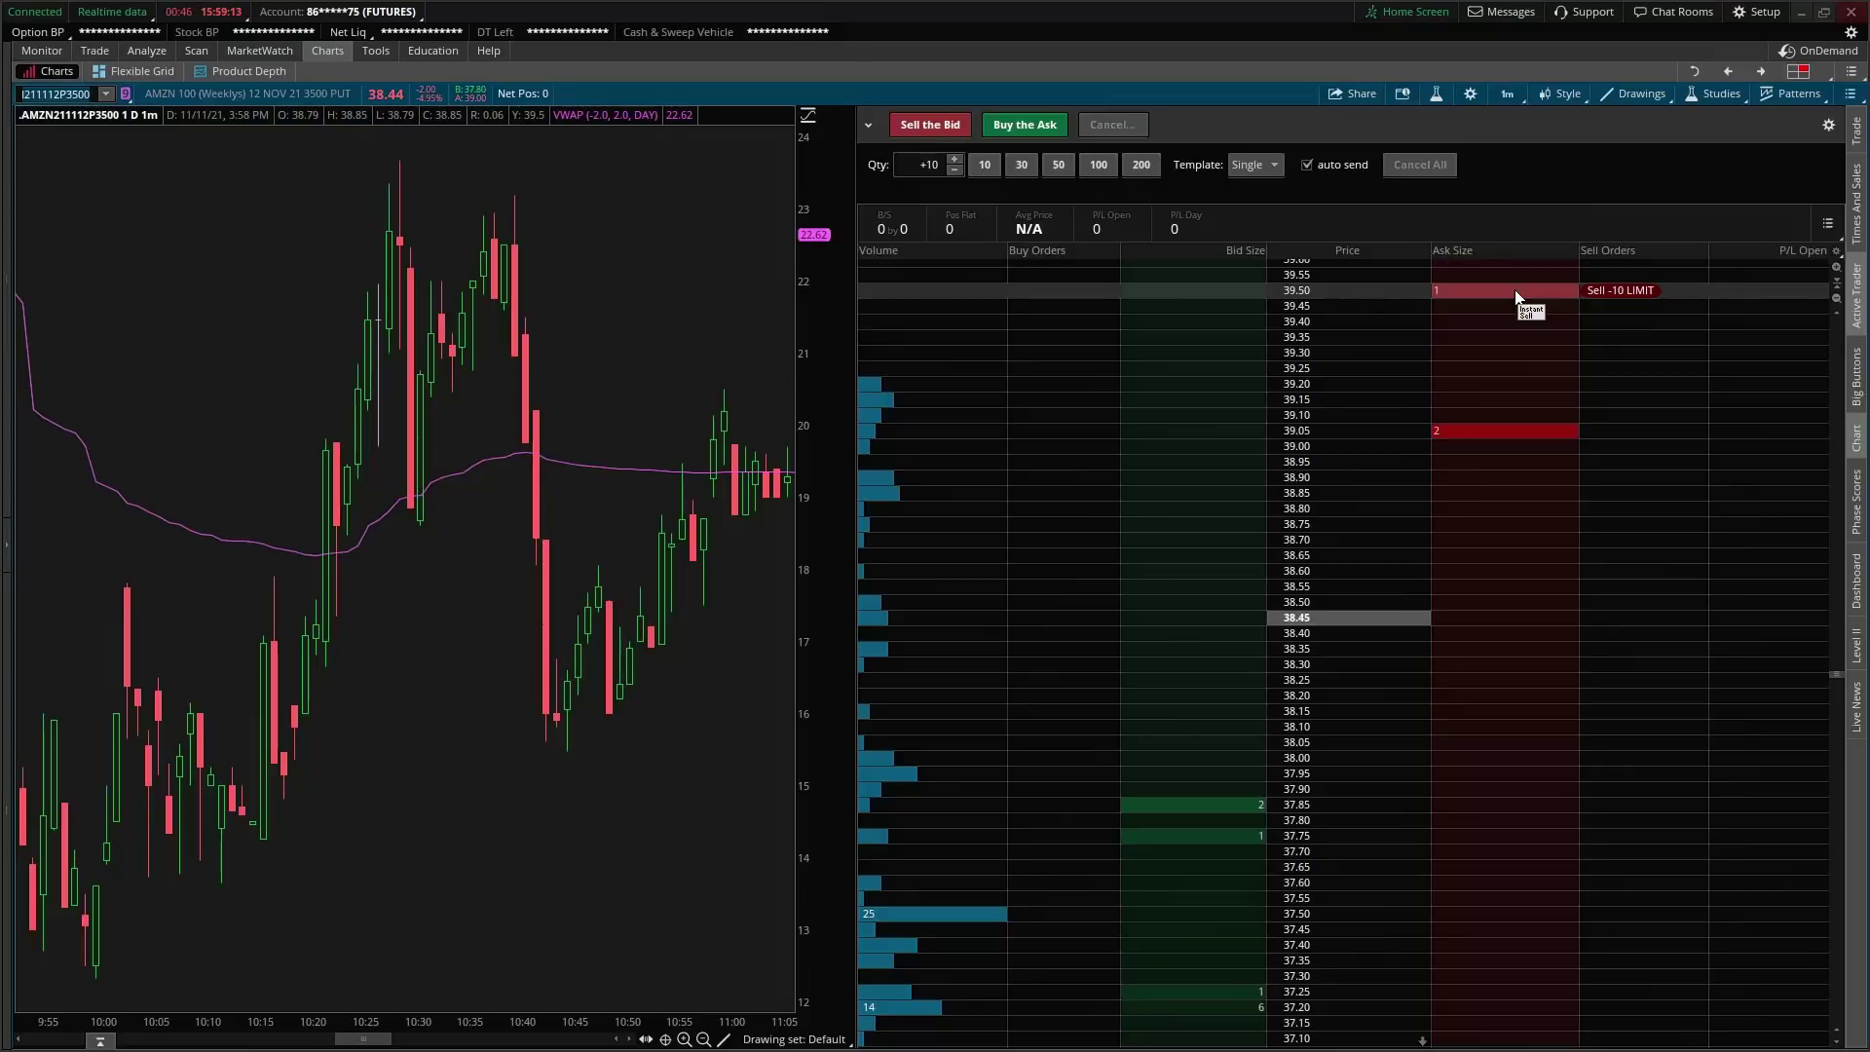
left_click(1237, 806)
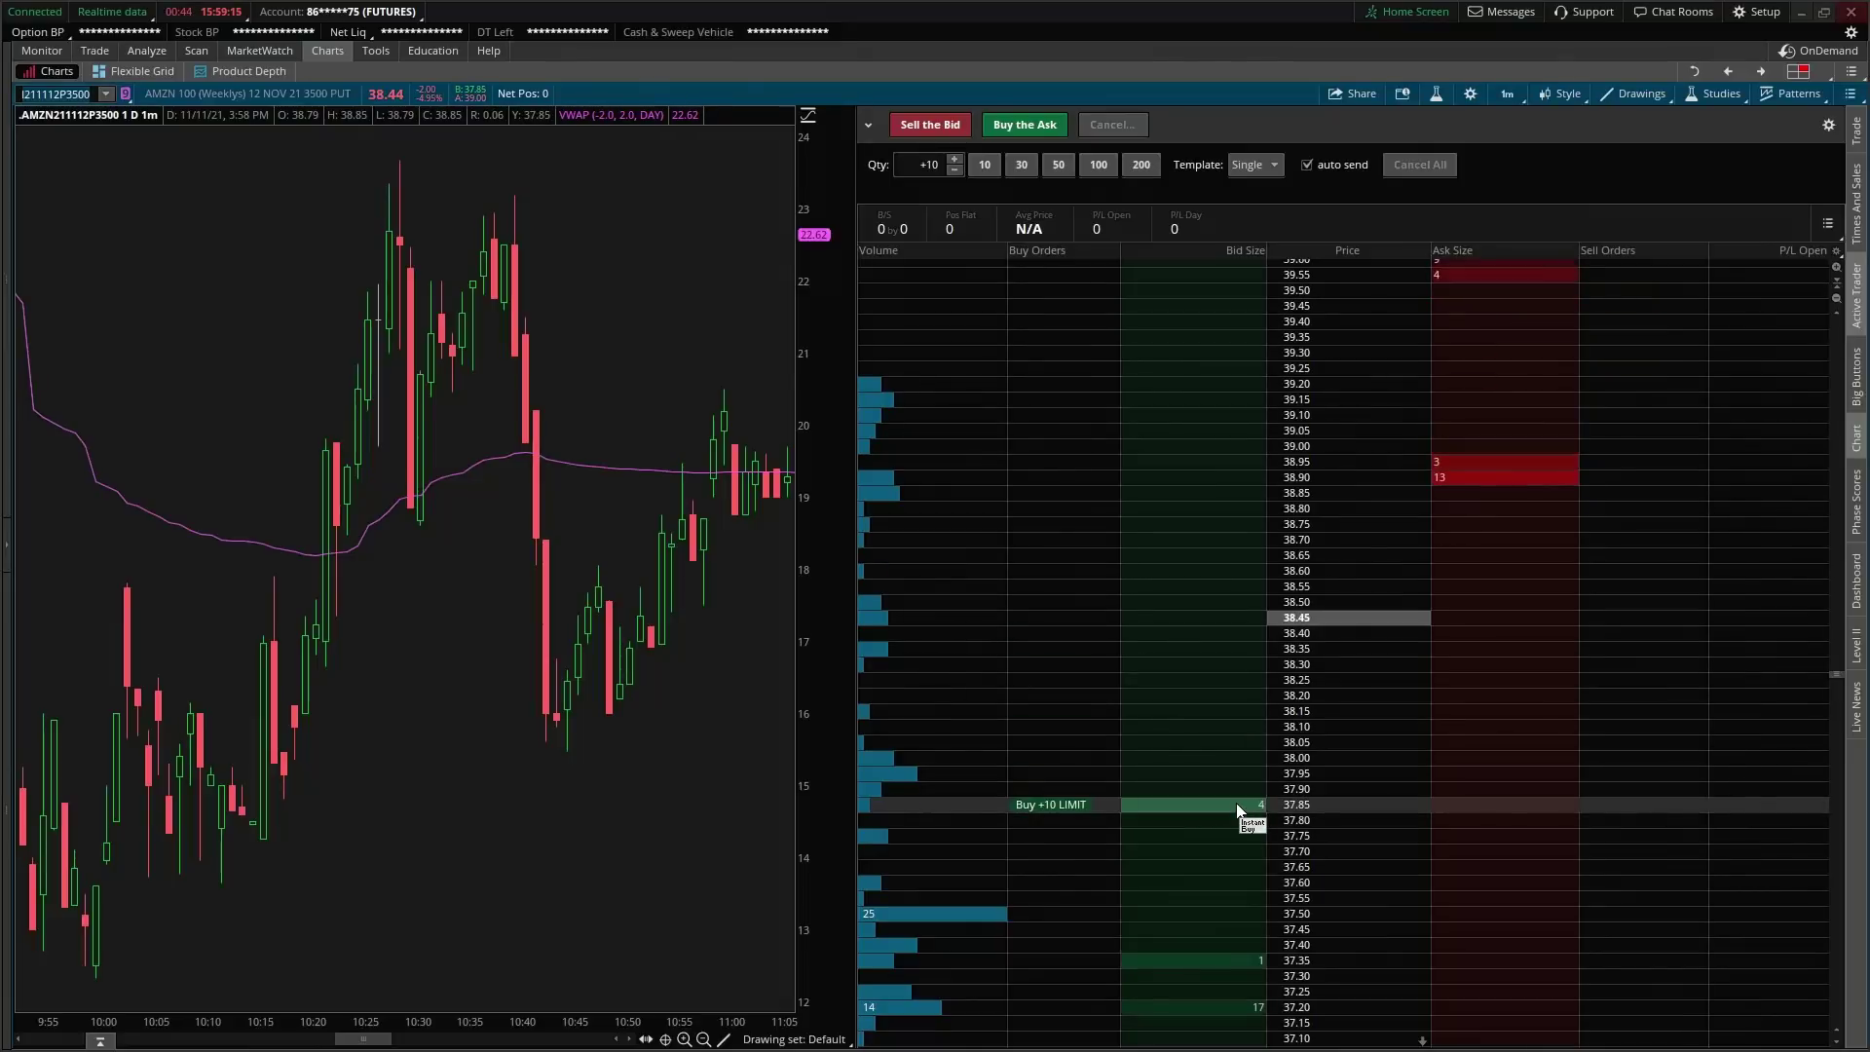
left_click(1203, 797)
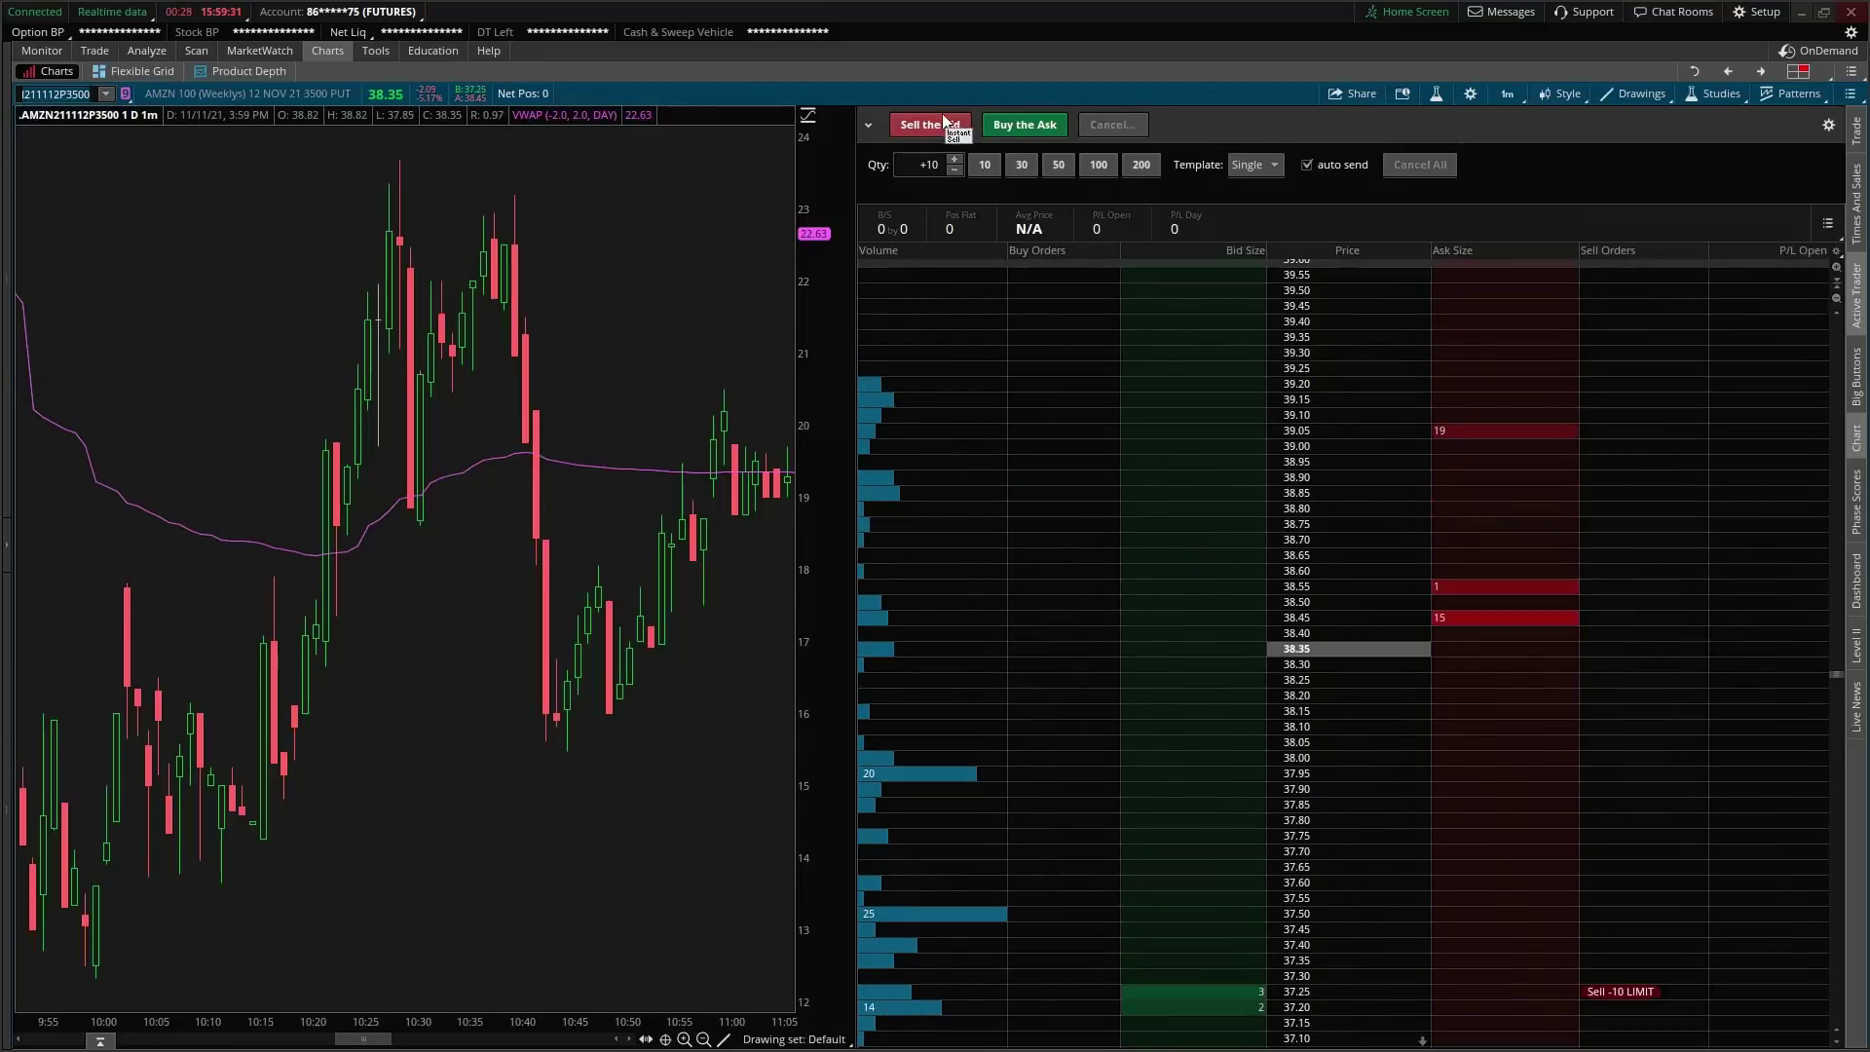
Step: Set the Active Trader order quantity to 200 contracts and finally to 30 using the quantity presets
left_click(955, 159)
left_click(956, 160)
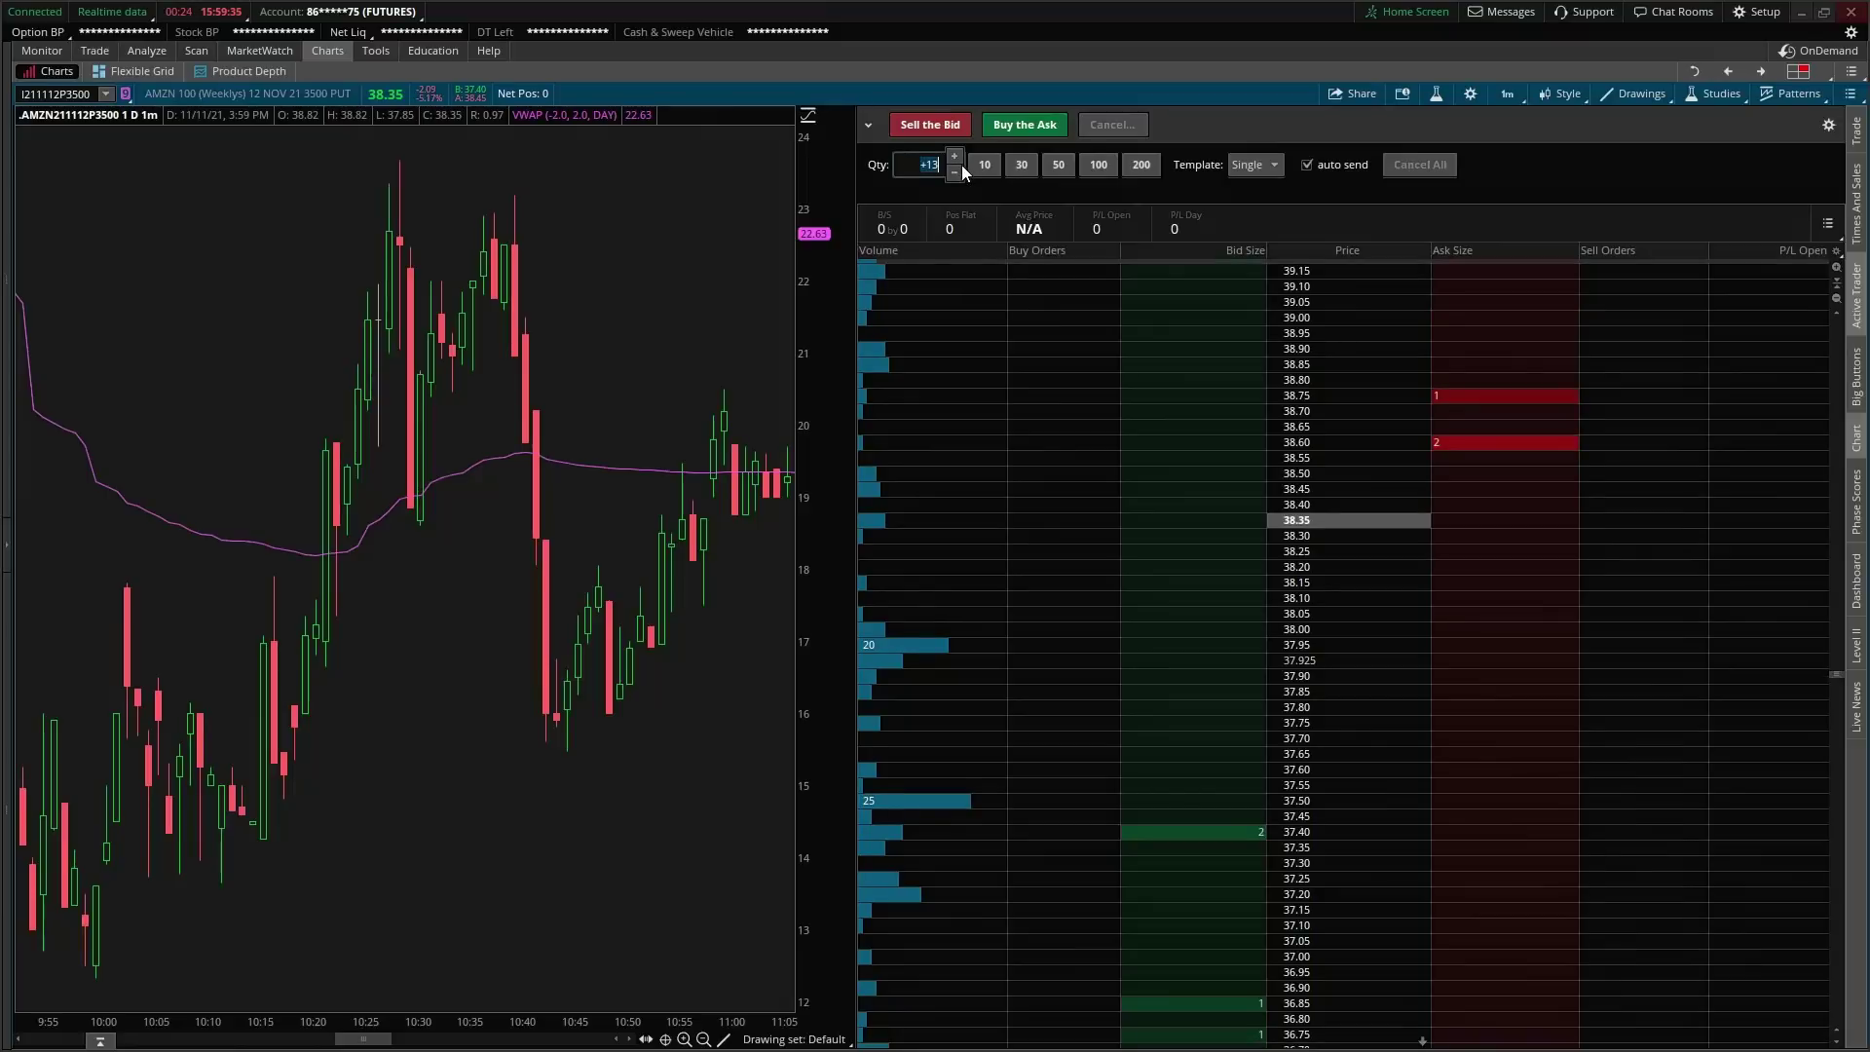
type("200")
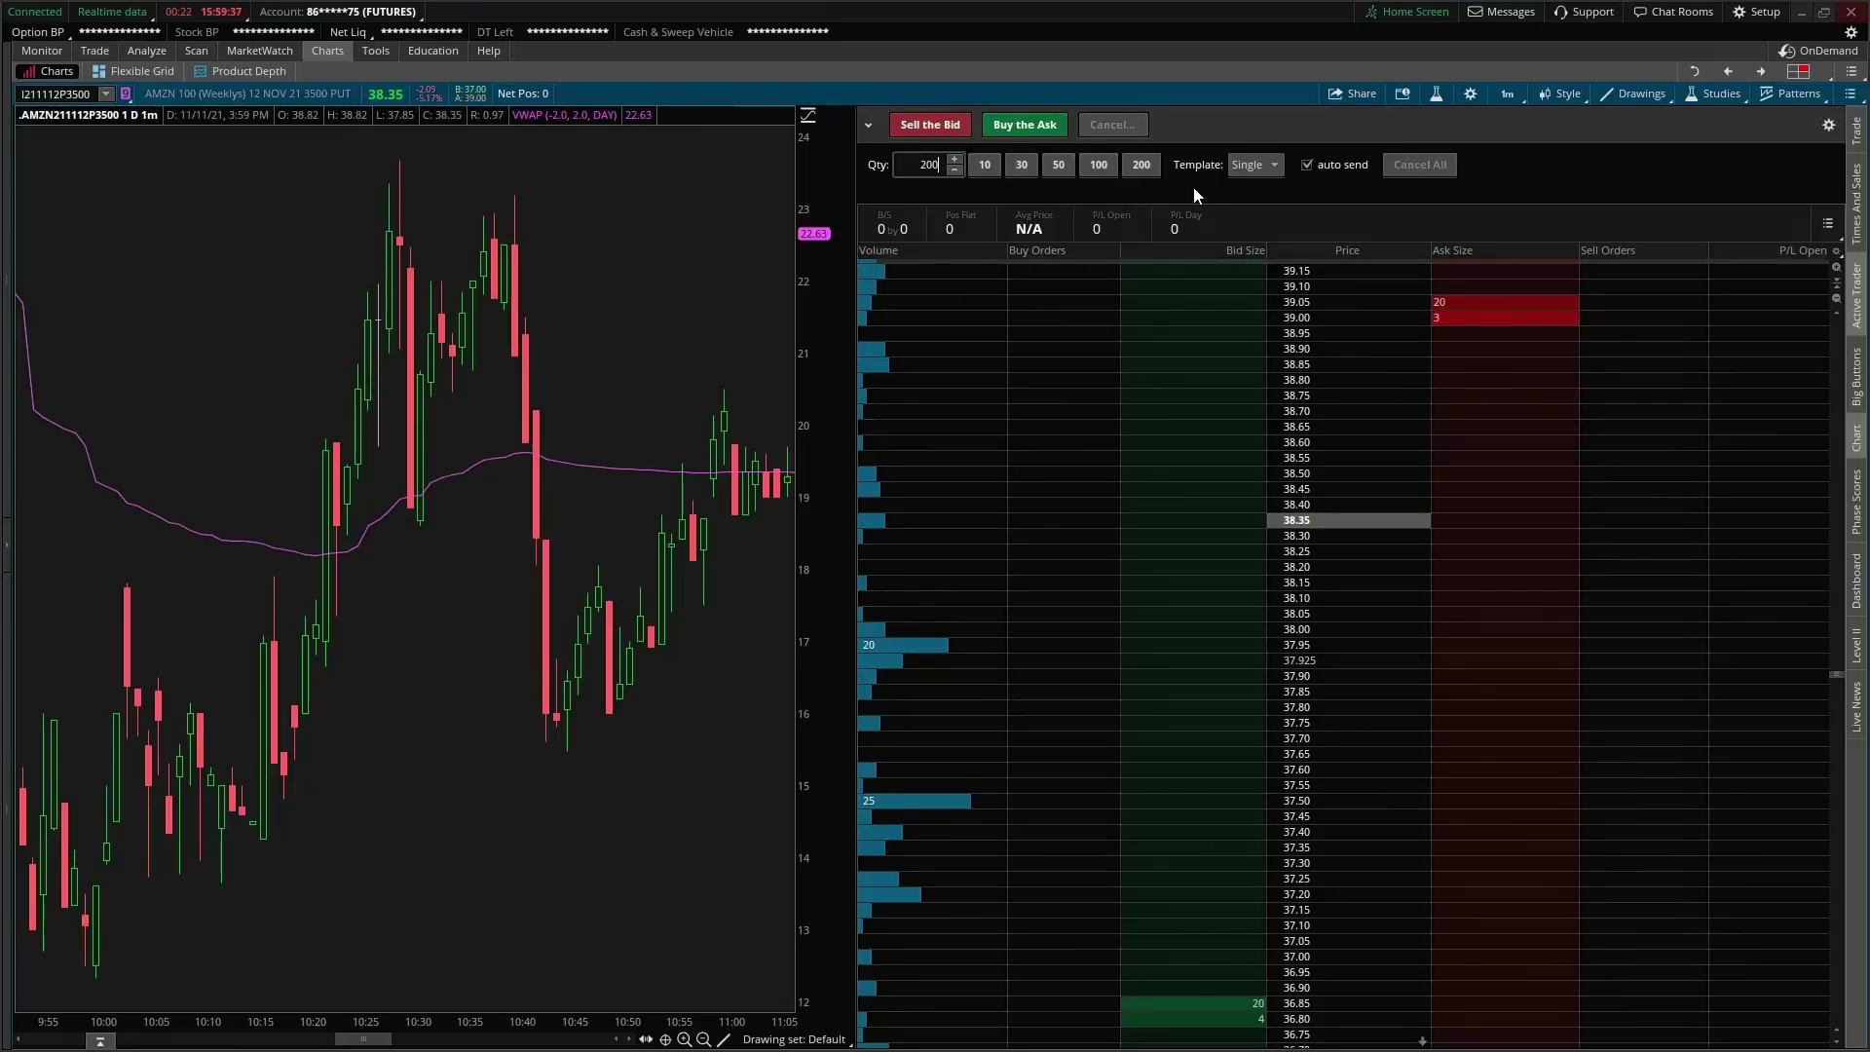
left_click(1142, 164)
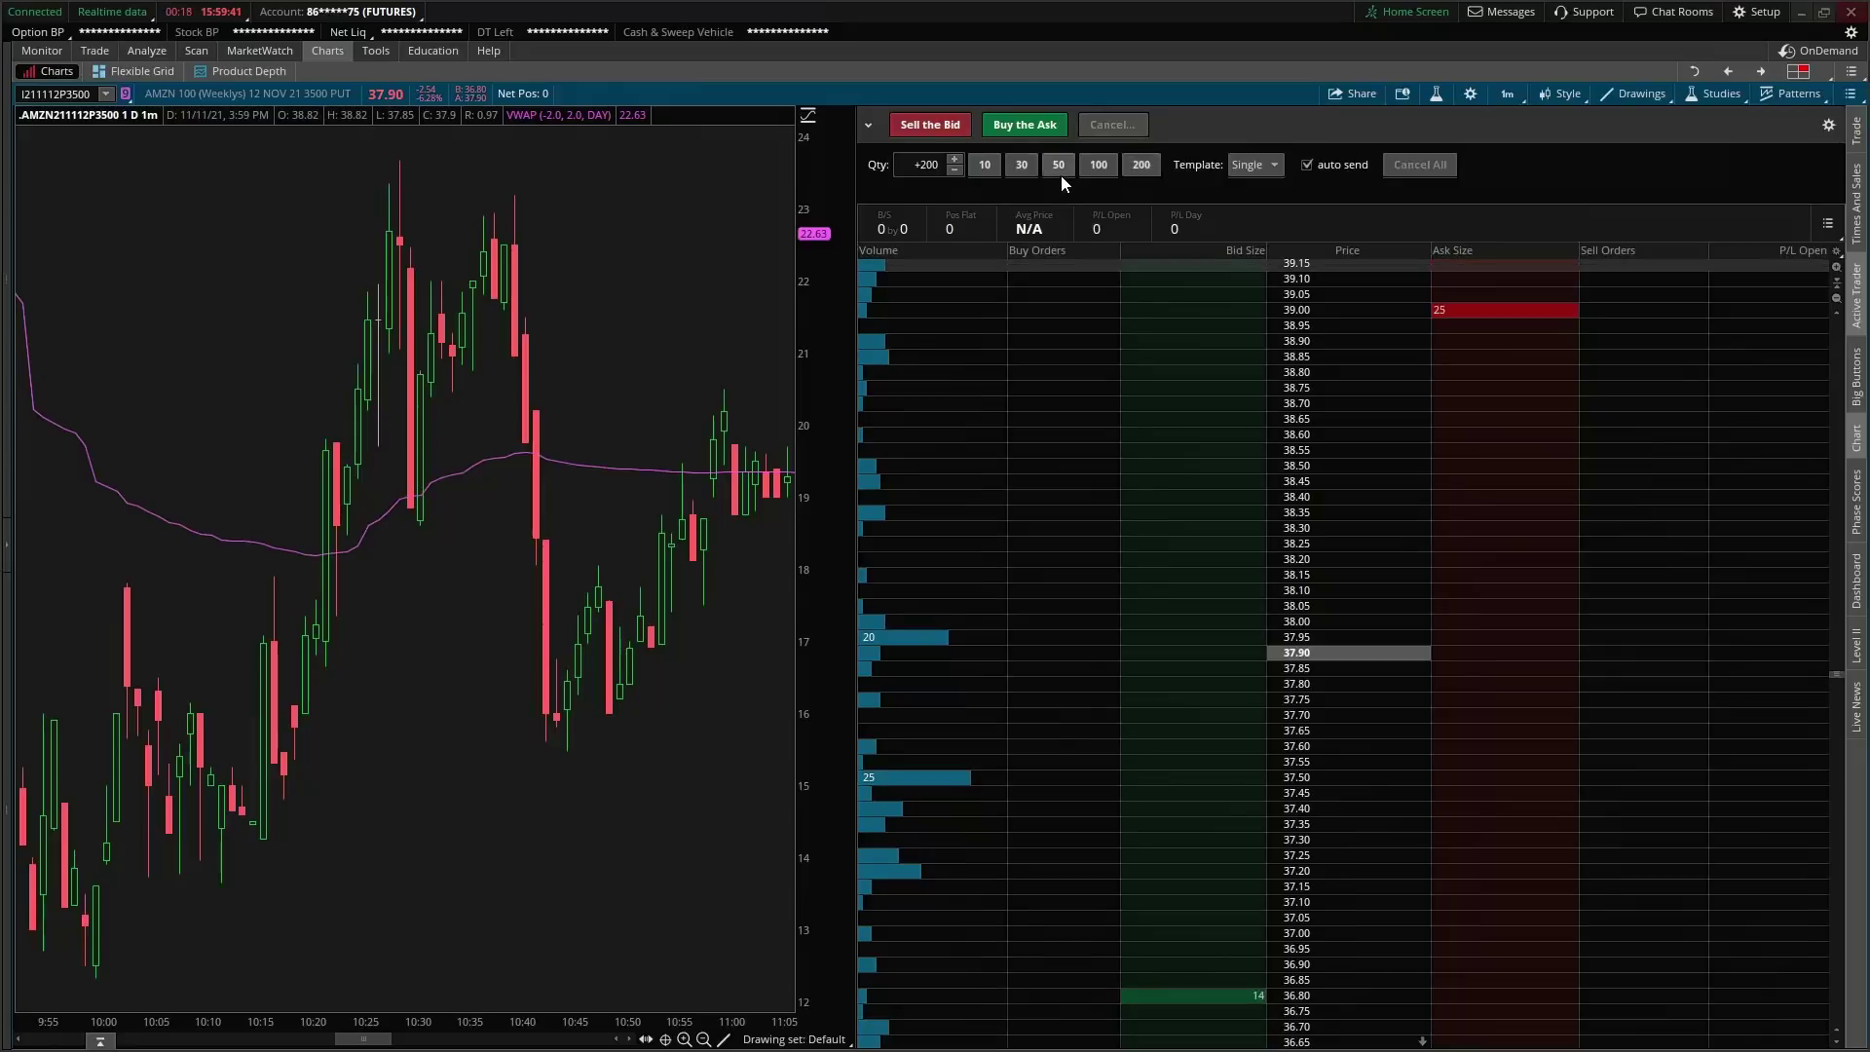
left_click(987, 166)
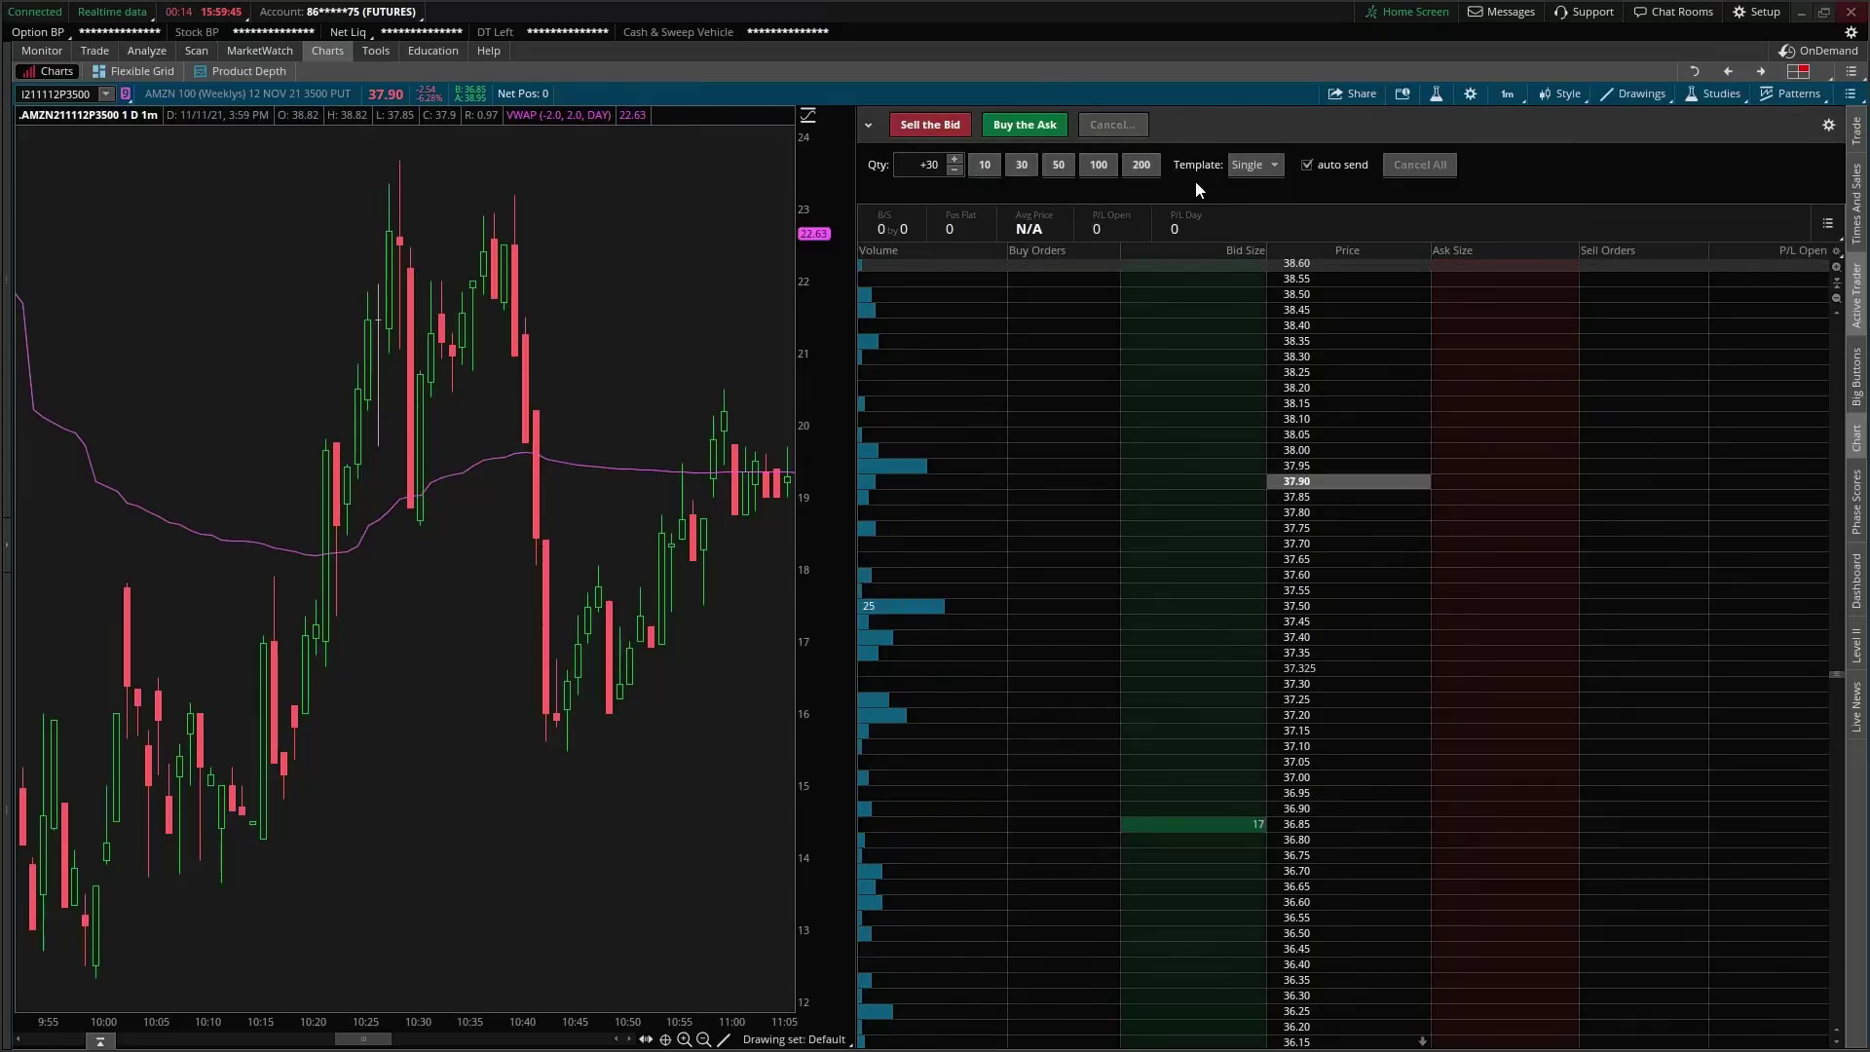
Step: Open the application settings at the general Active Trader options
left_click(1757, 13)
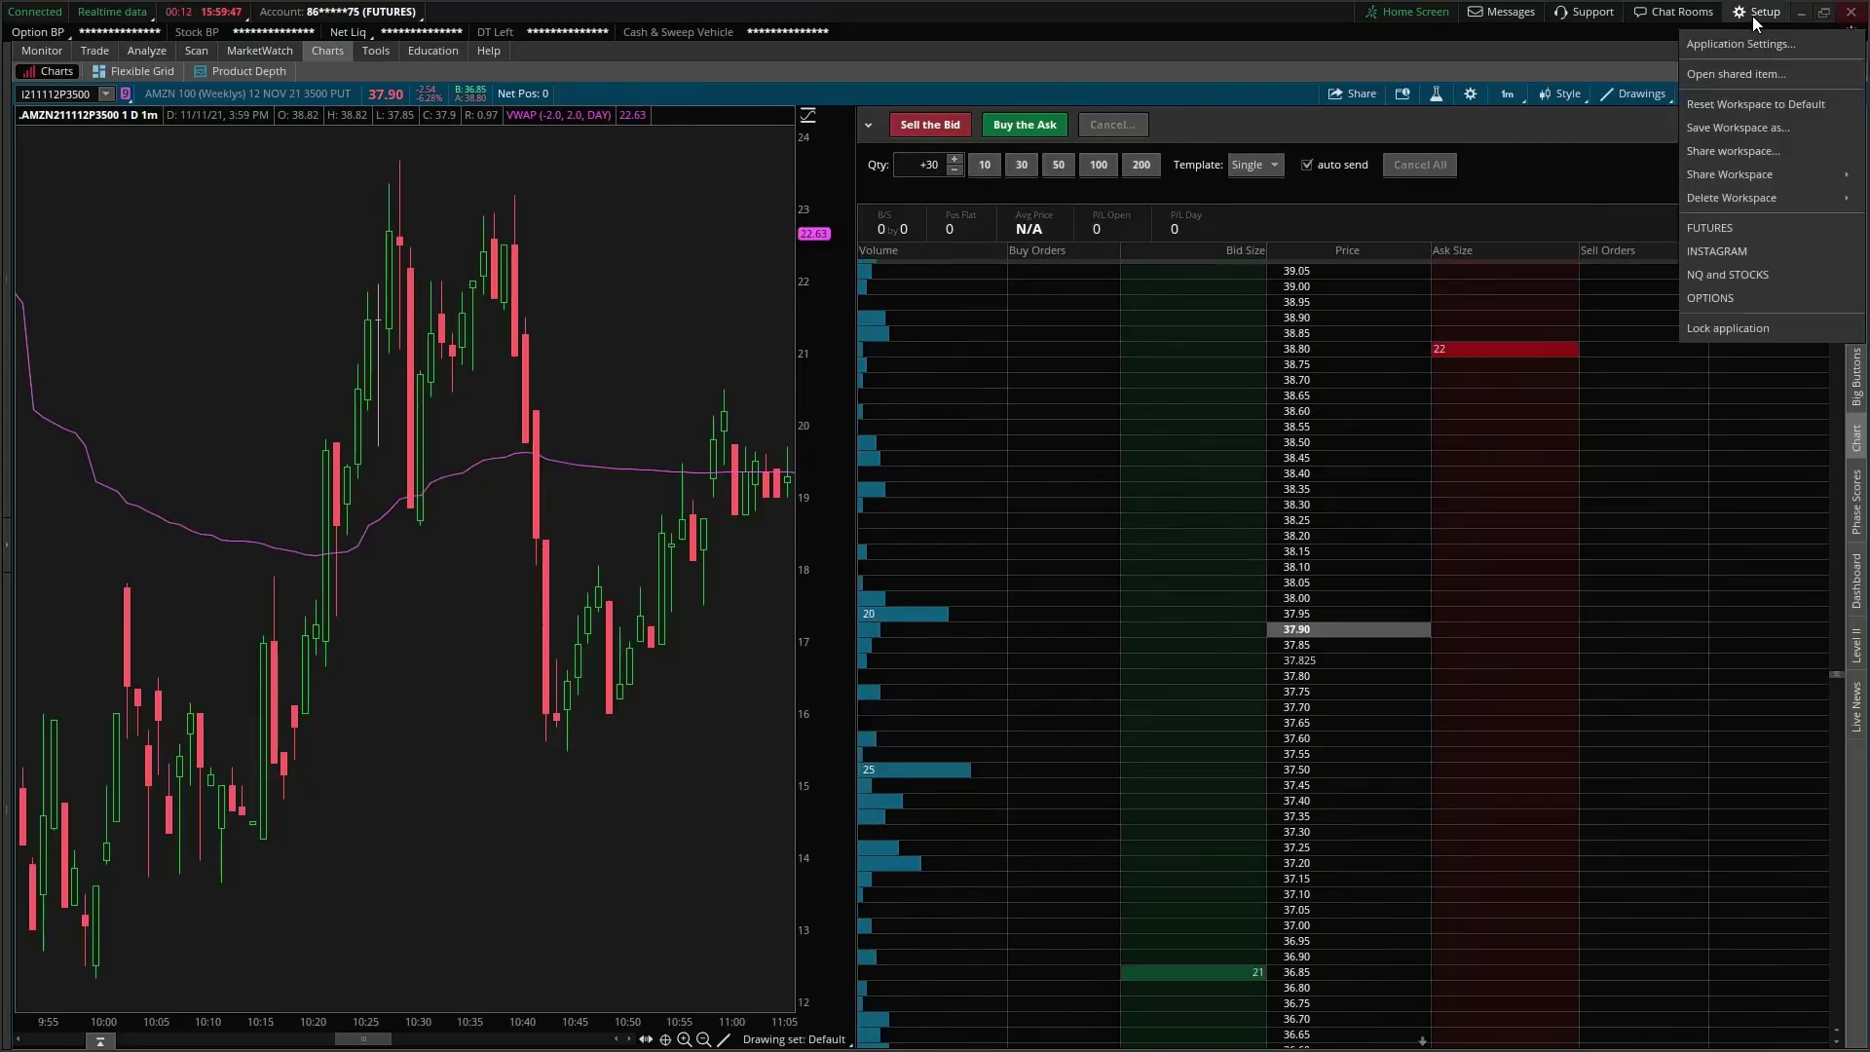
left_click(1739, 45)
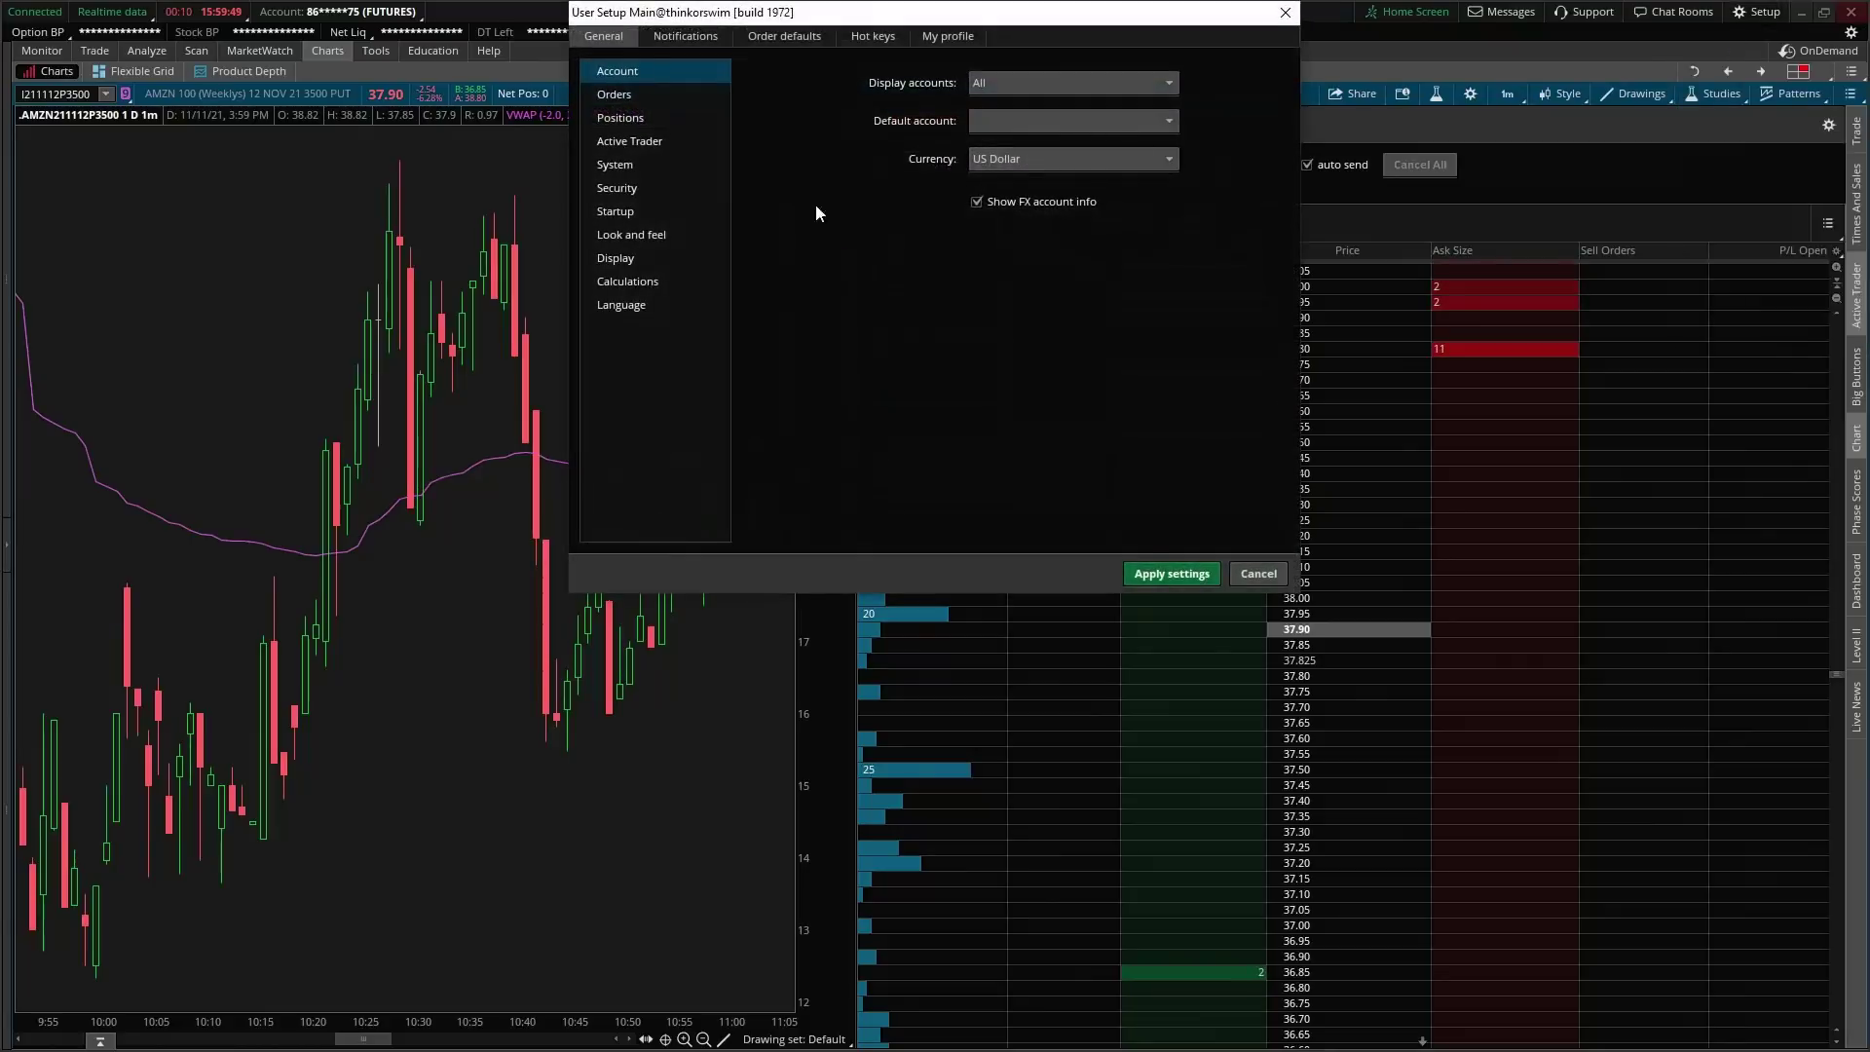
left_click(638, 142)
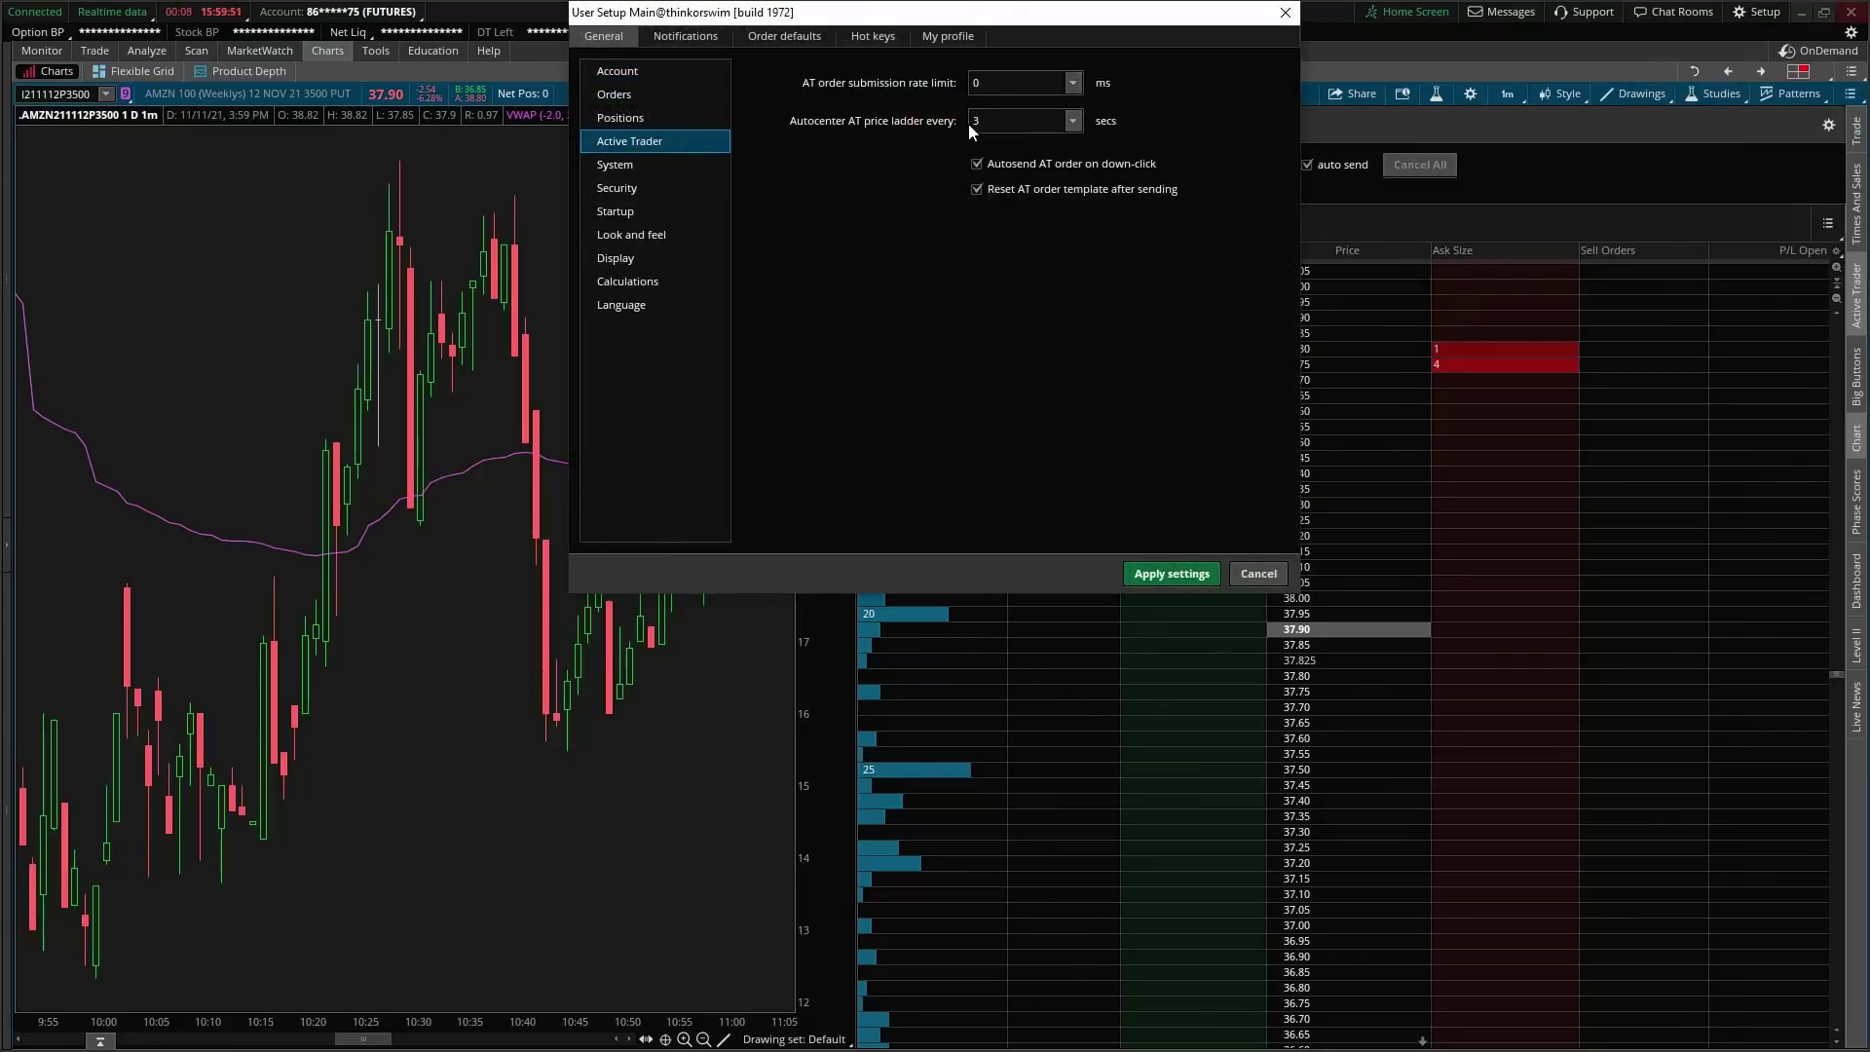
Step: Review the Active Trader settings for order submission rate limit and ladder autocentering, and the stock order defaults, leaving the settings unapplied
left_click(1077, 83)
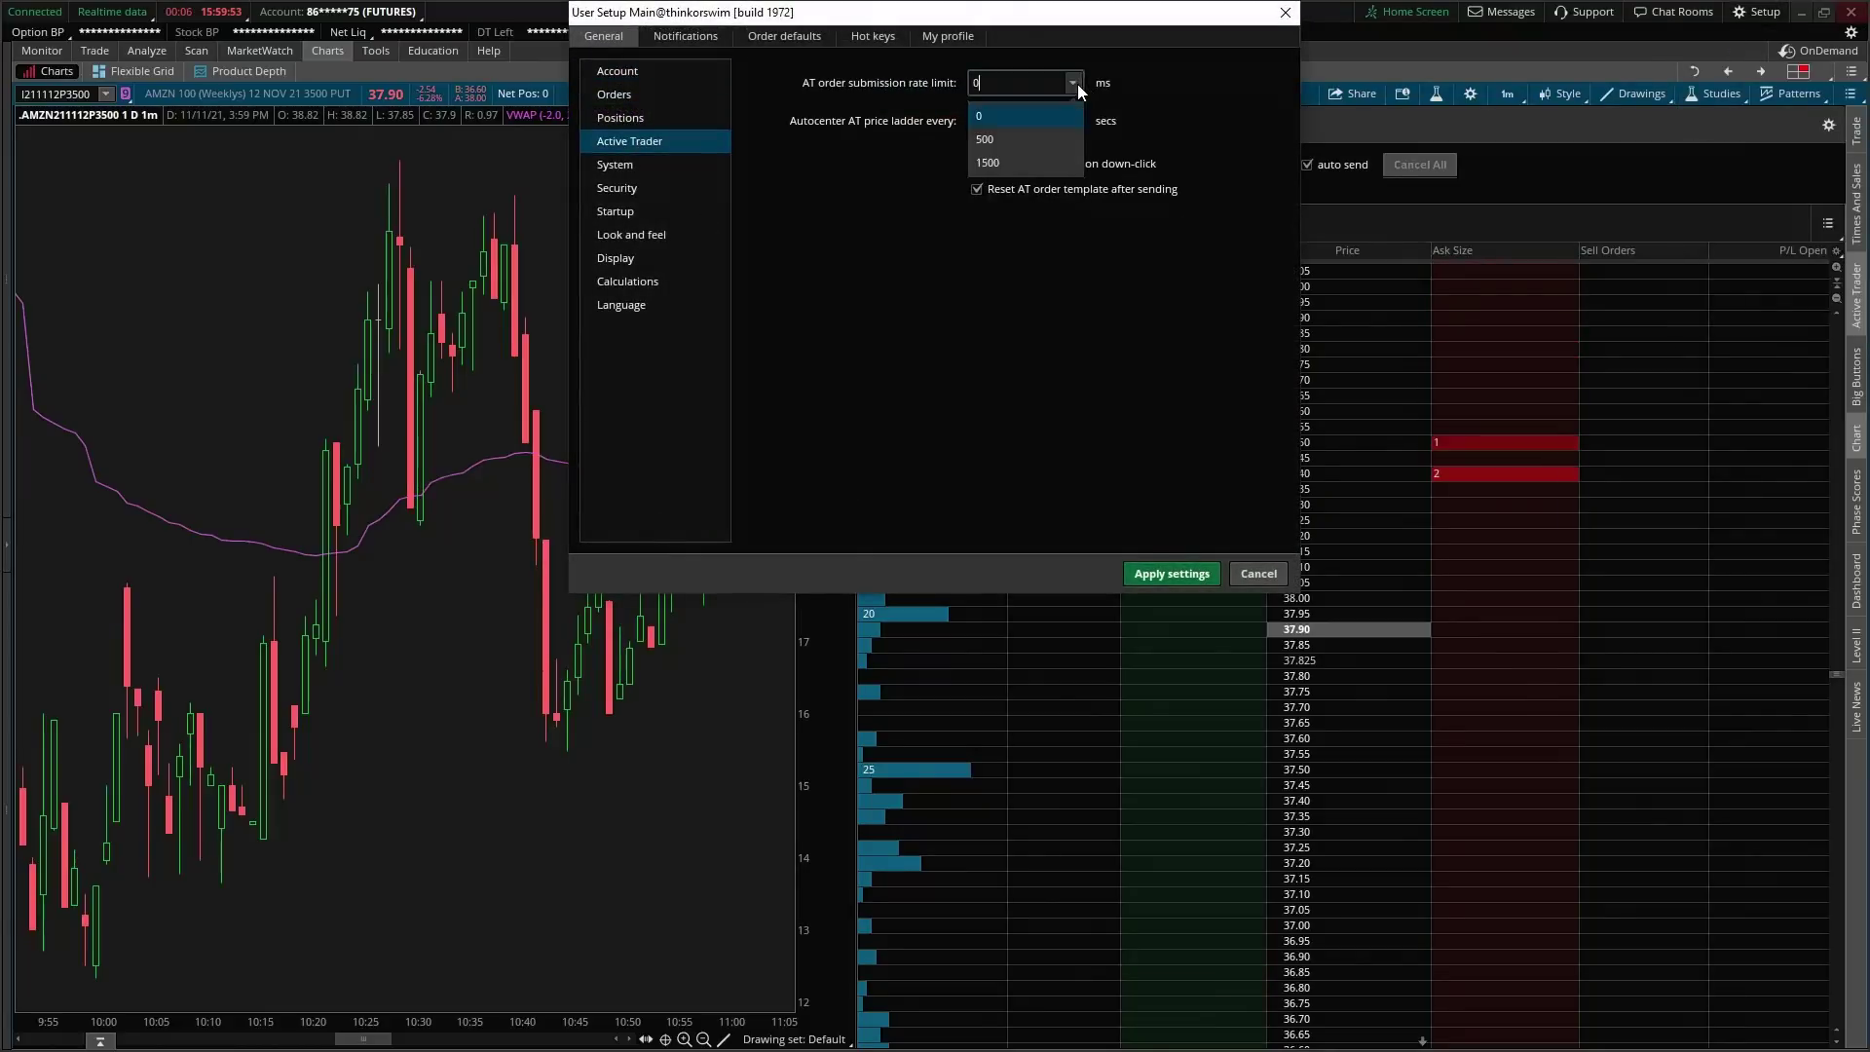
left_click(1066, 107)
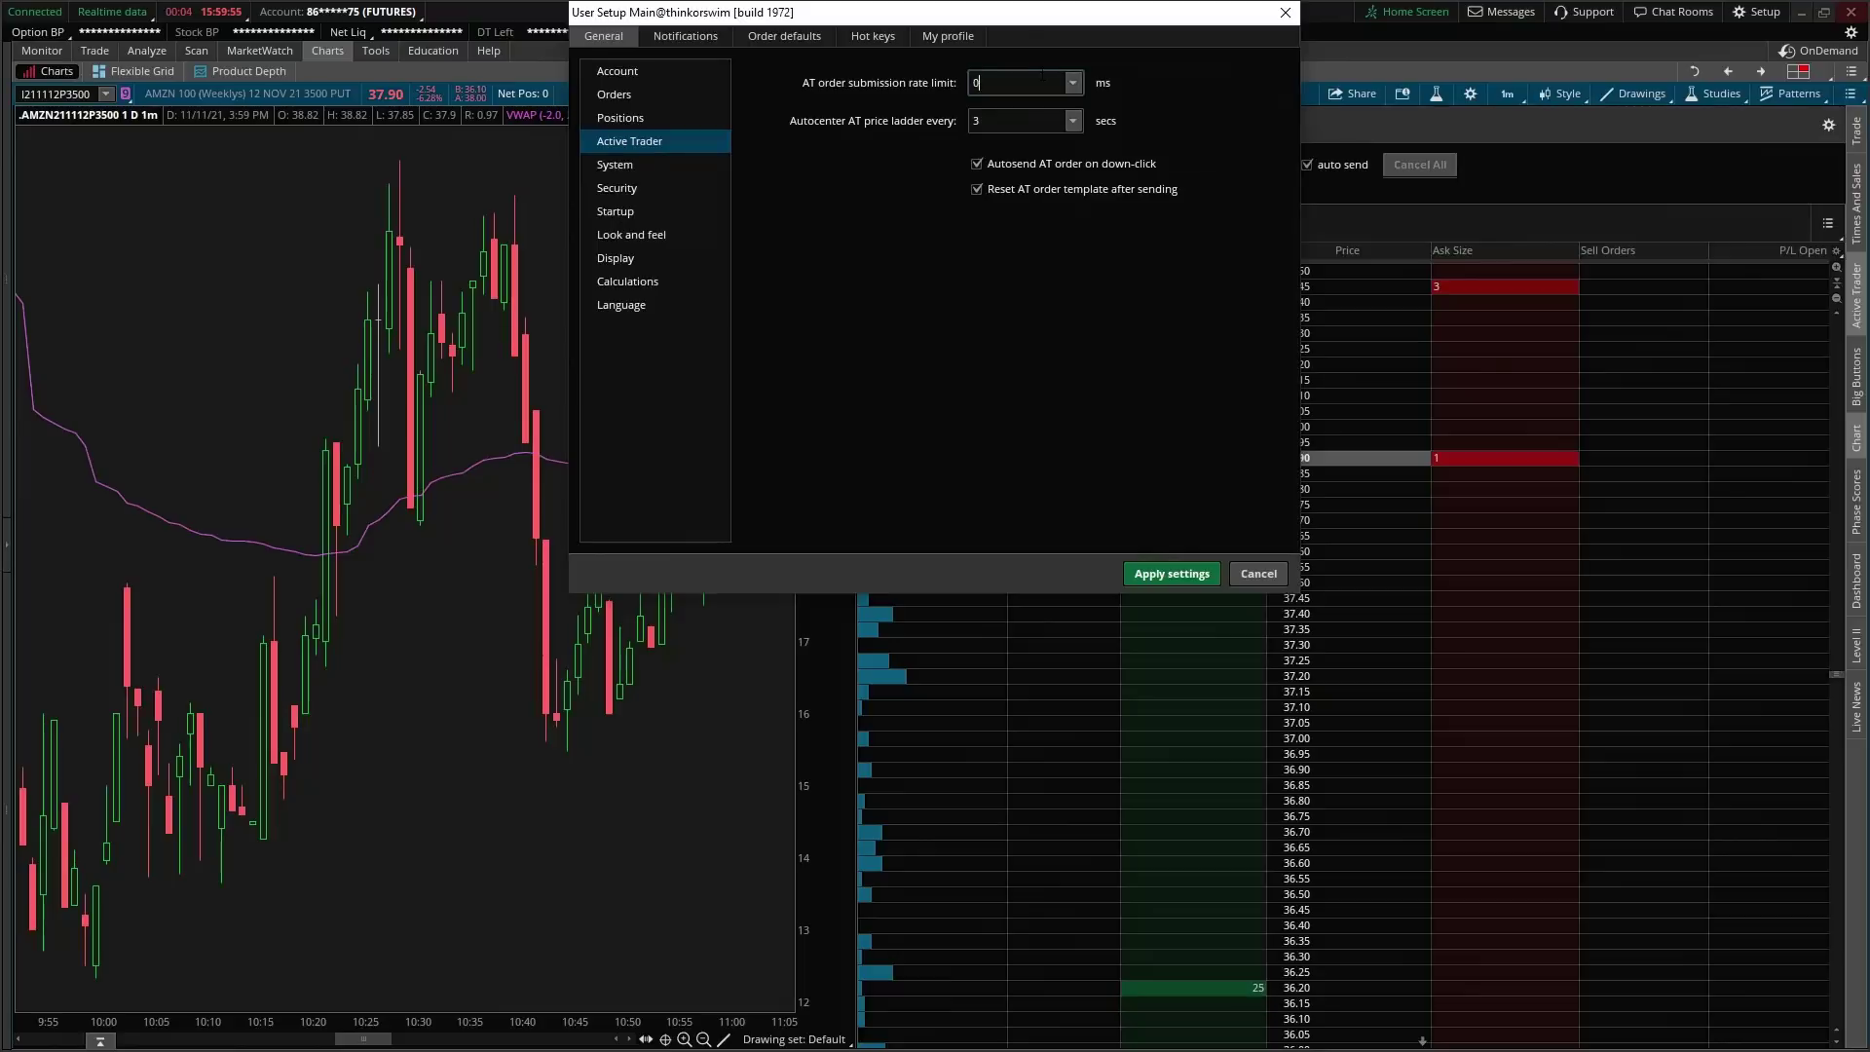
left_click(1073, 121)
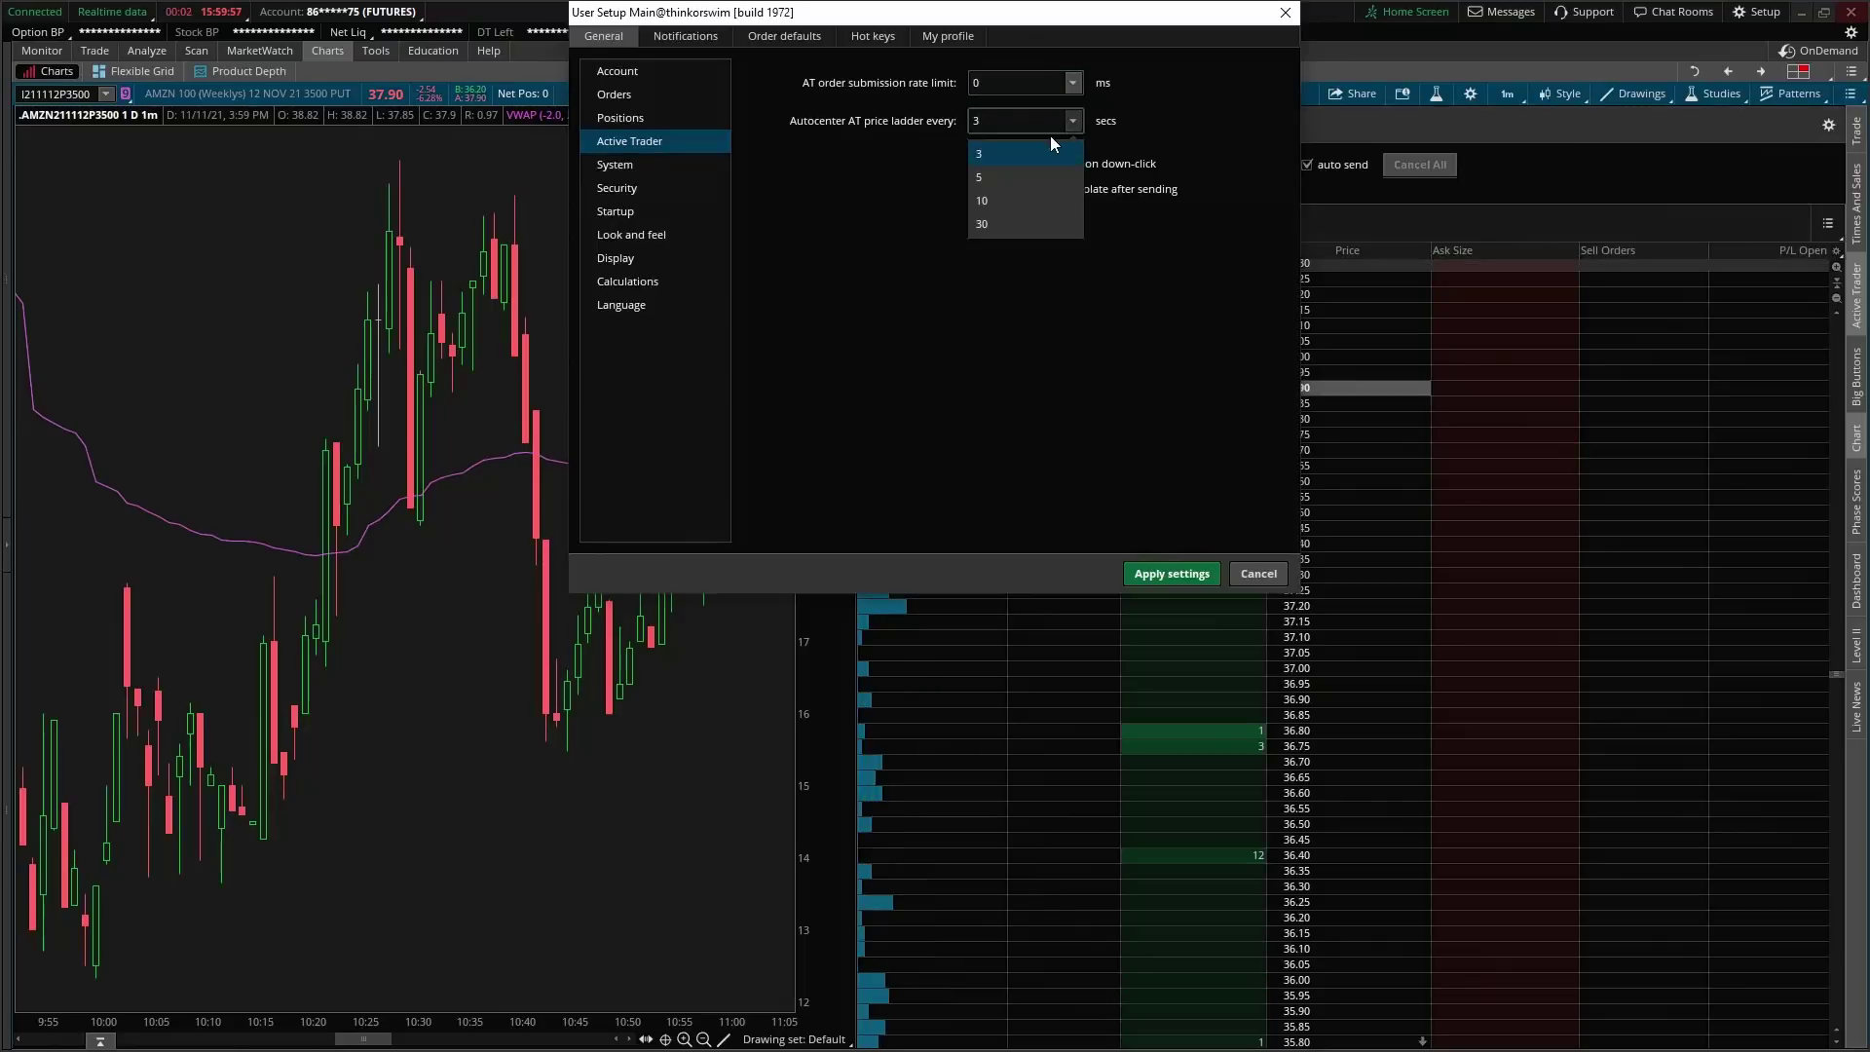
left_click(1044, 153)
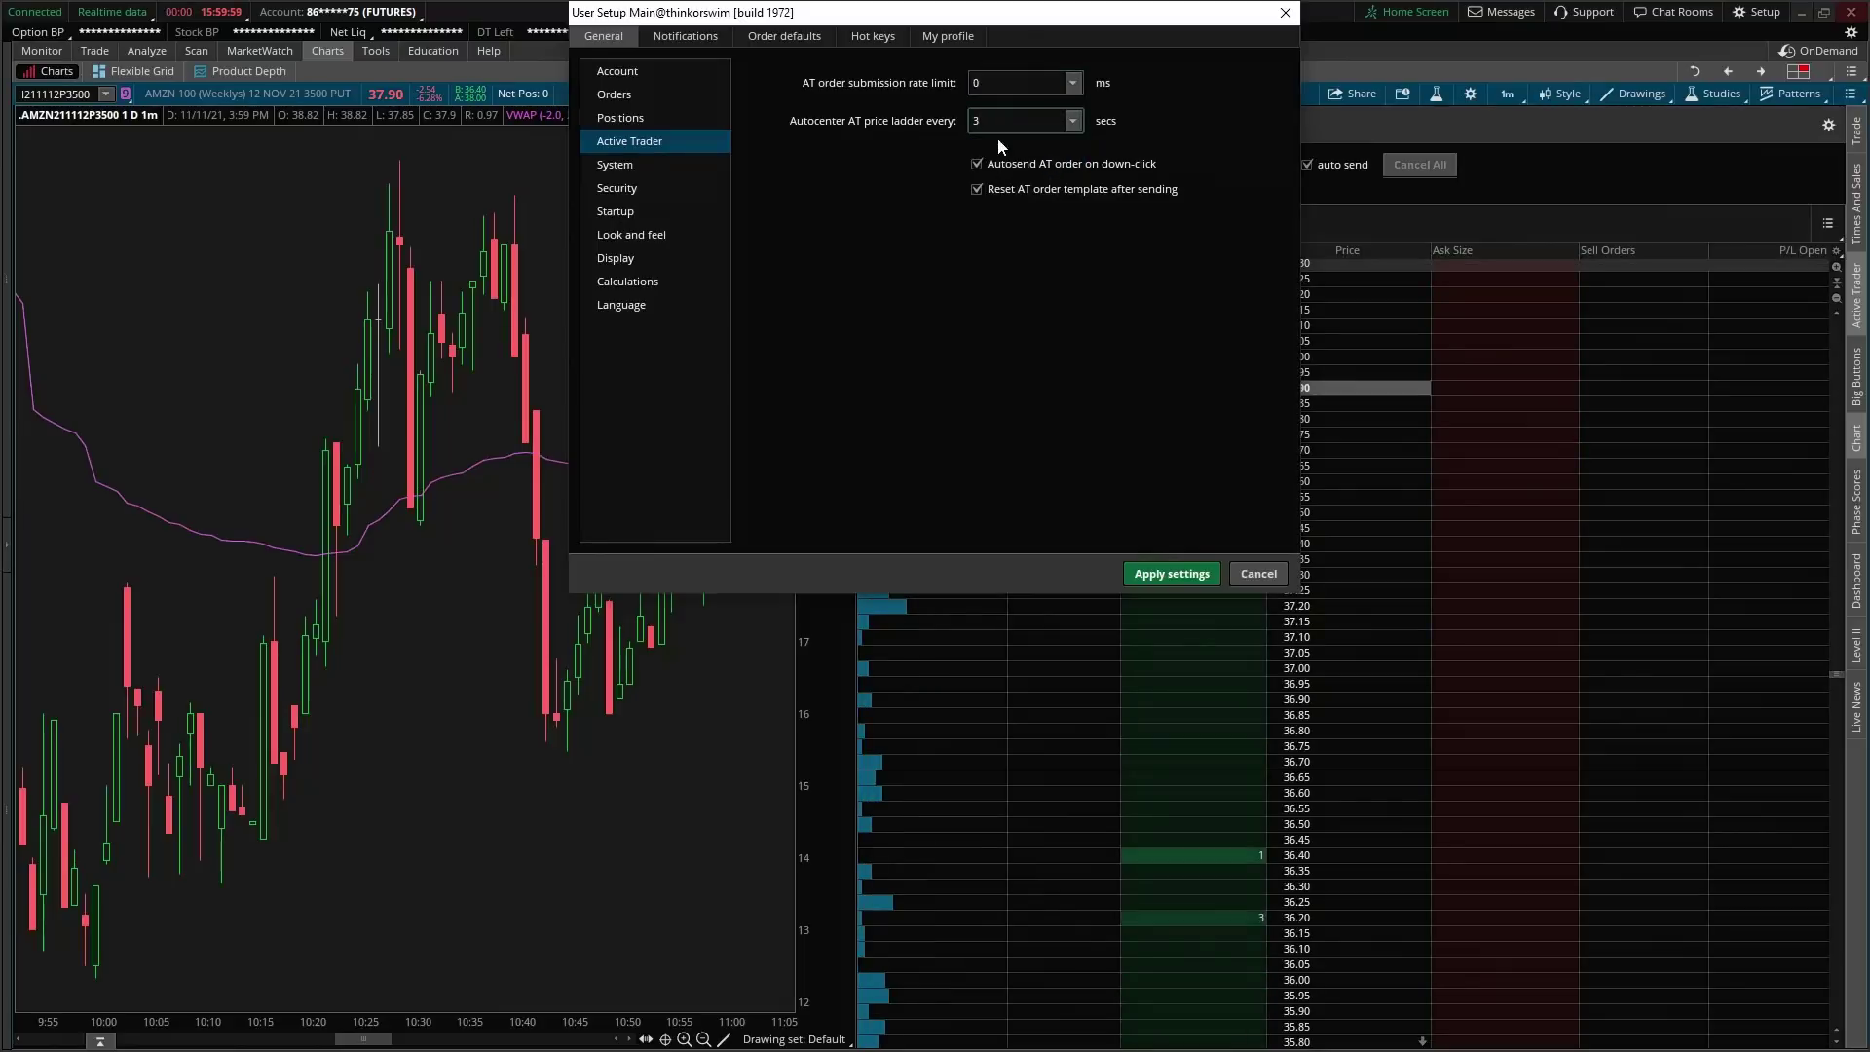
left_click(796, 37)
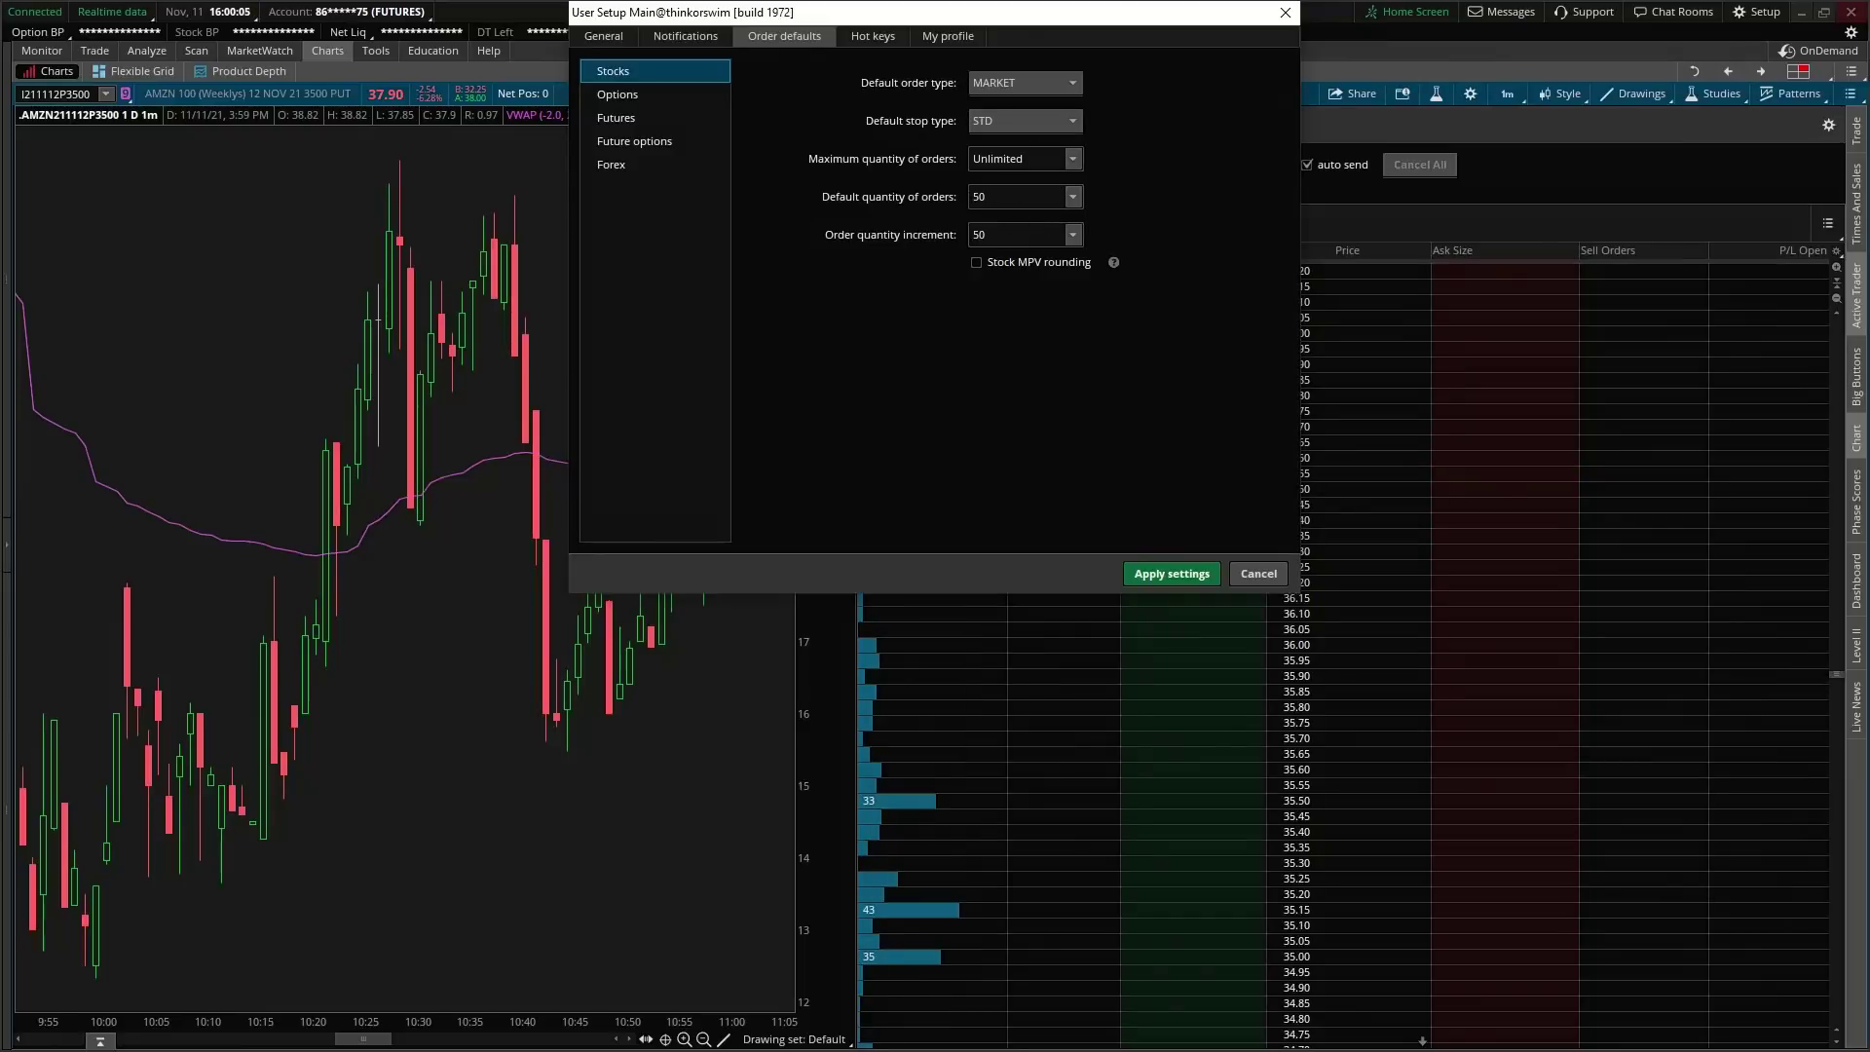
left_click(1285, 12)
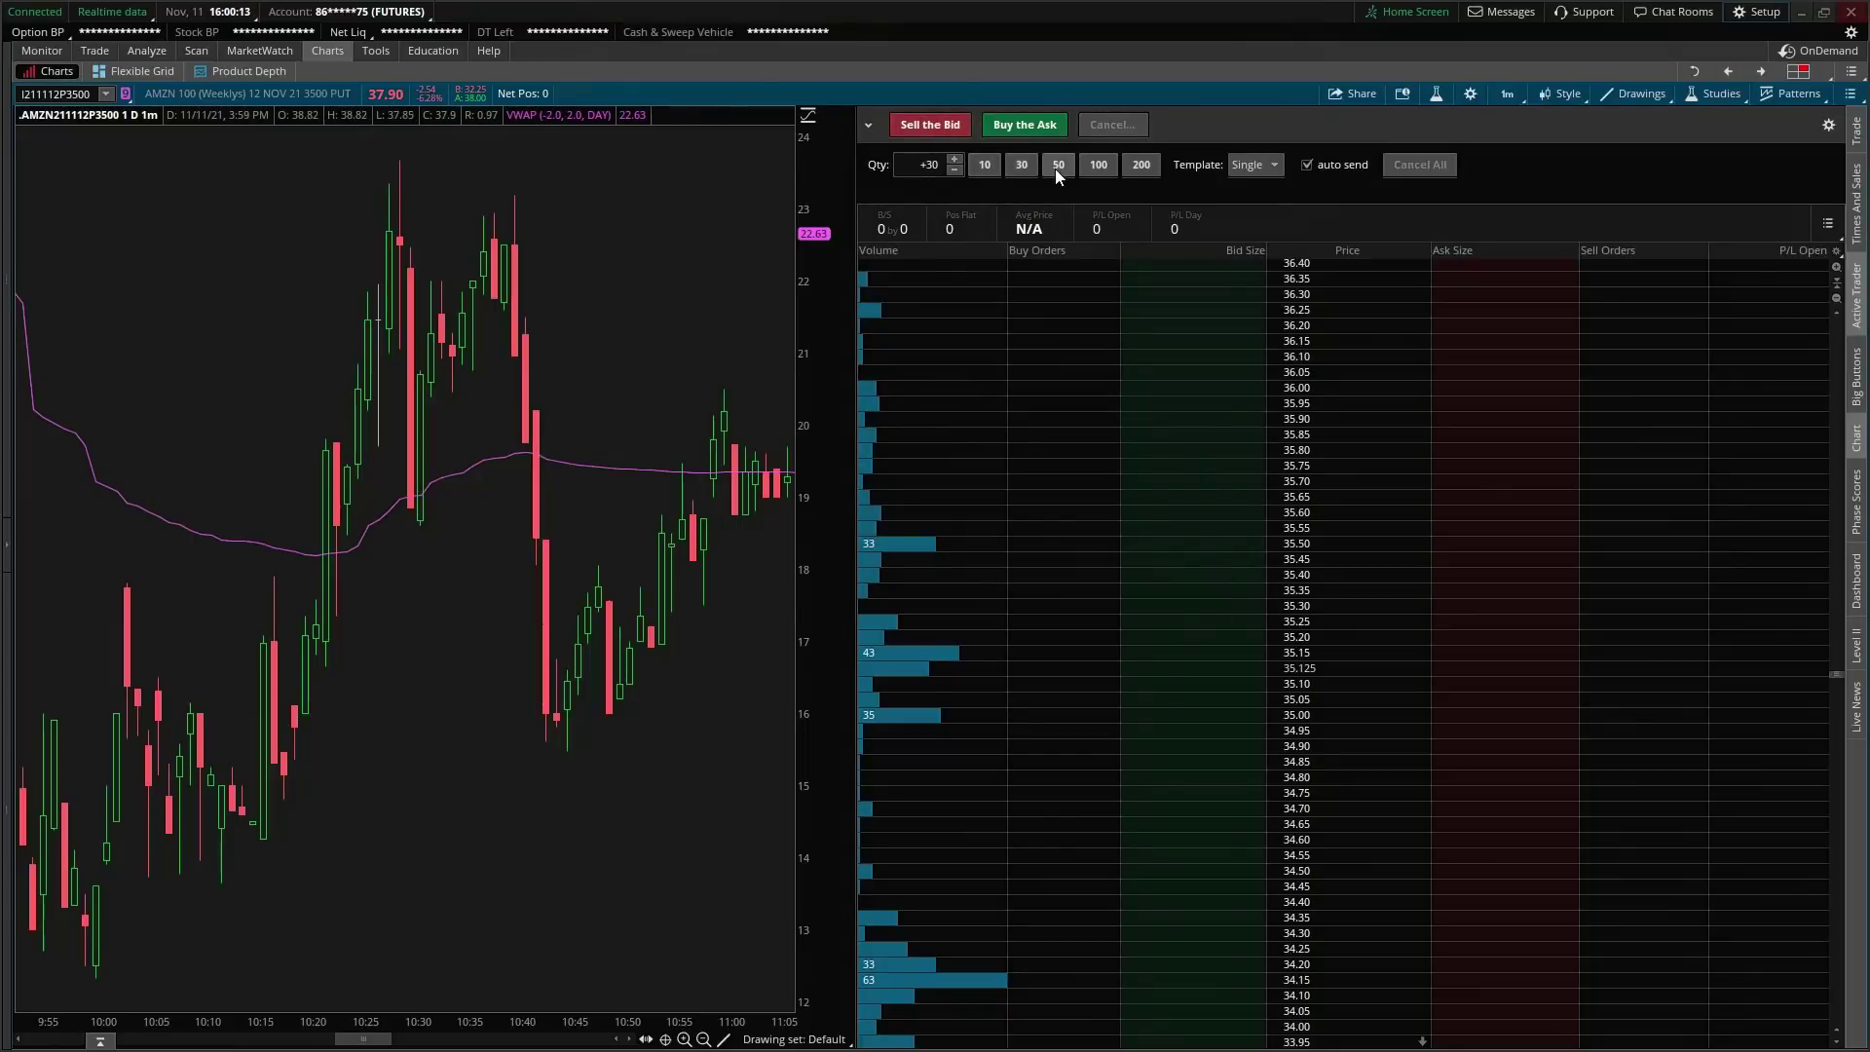
Step: With auto send off, preview a 30-contract buy limit at 34.10 in the AMZN put ladder, discard it and re-enable auto send
scroll(1352, 680, "up", 5)
scroll(1352, 680, "down", 8)
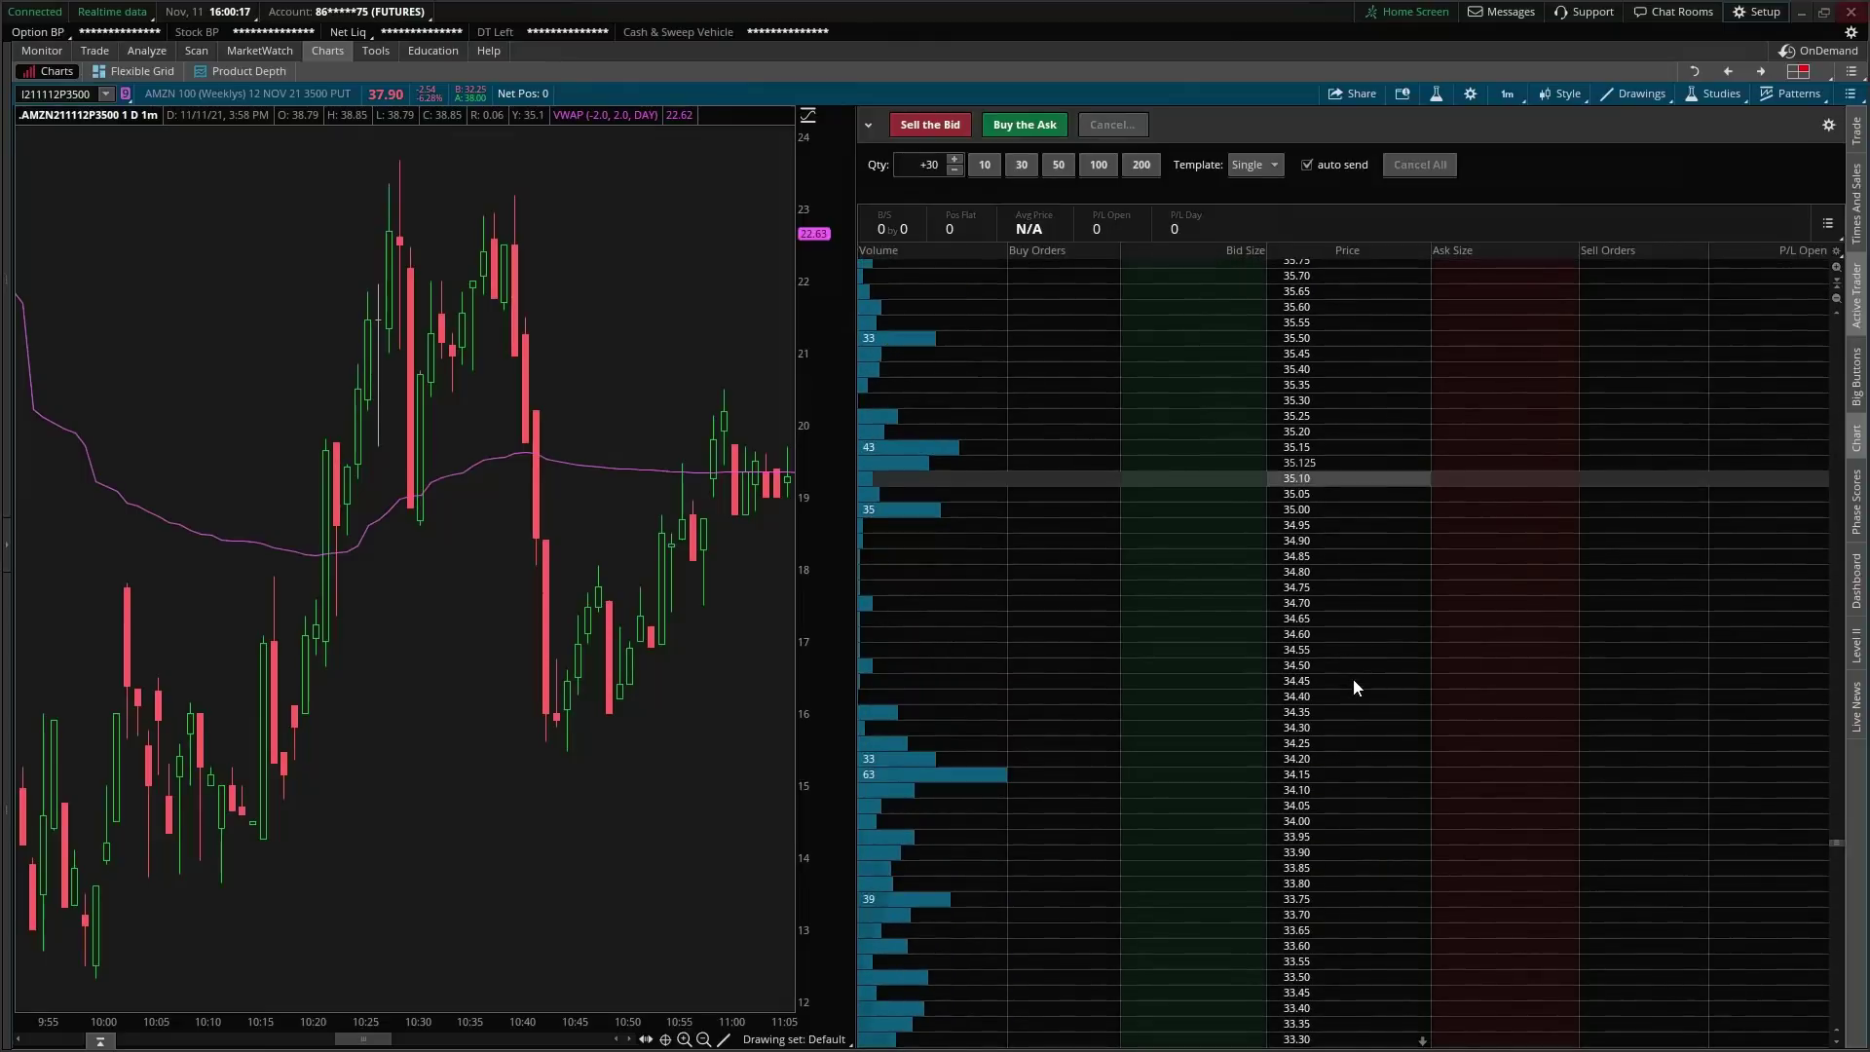
scroll(1353, 680, "down", 3)
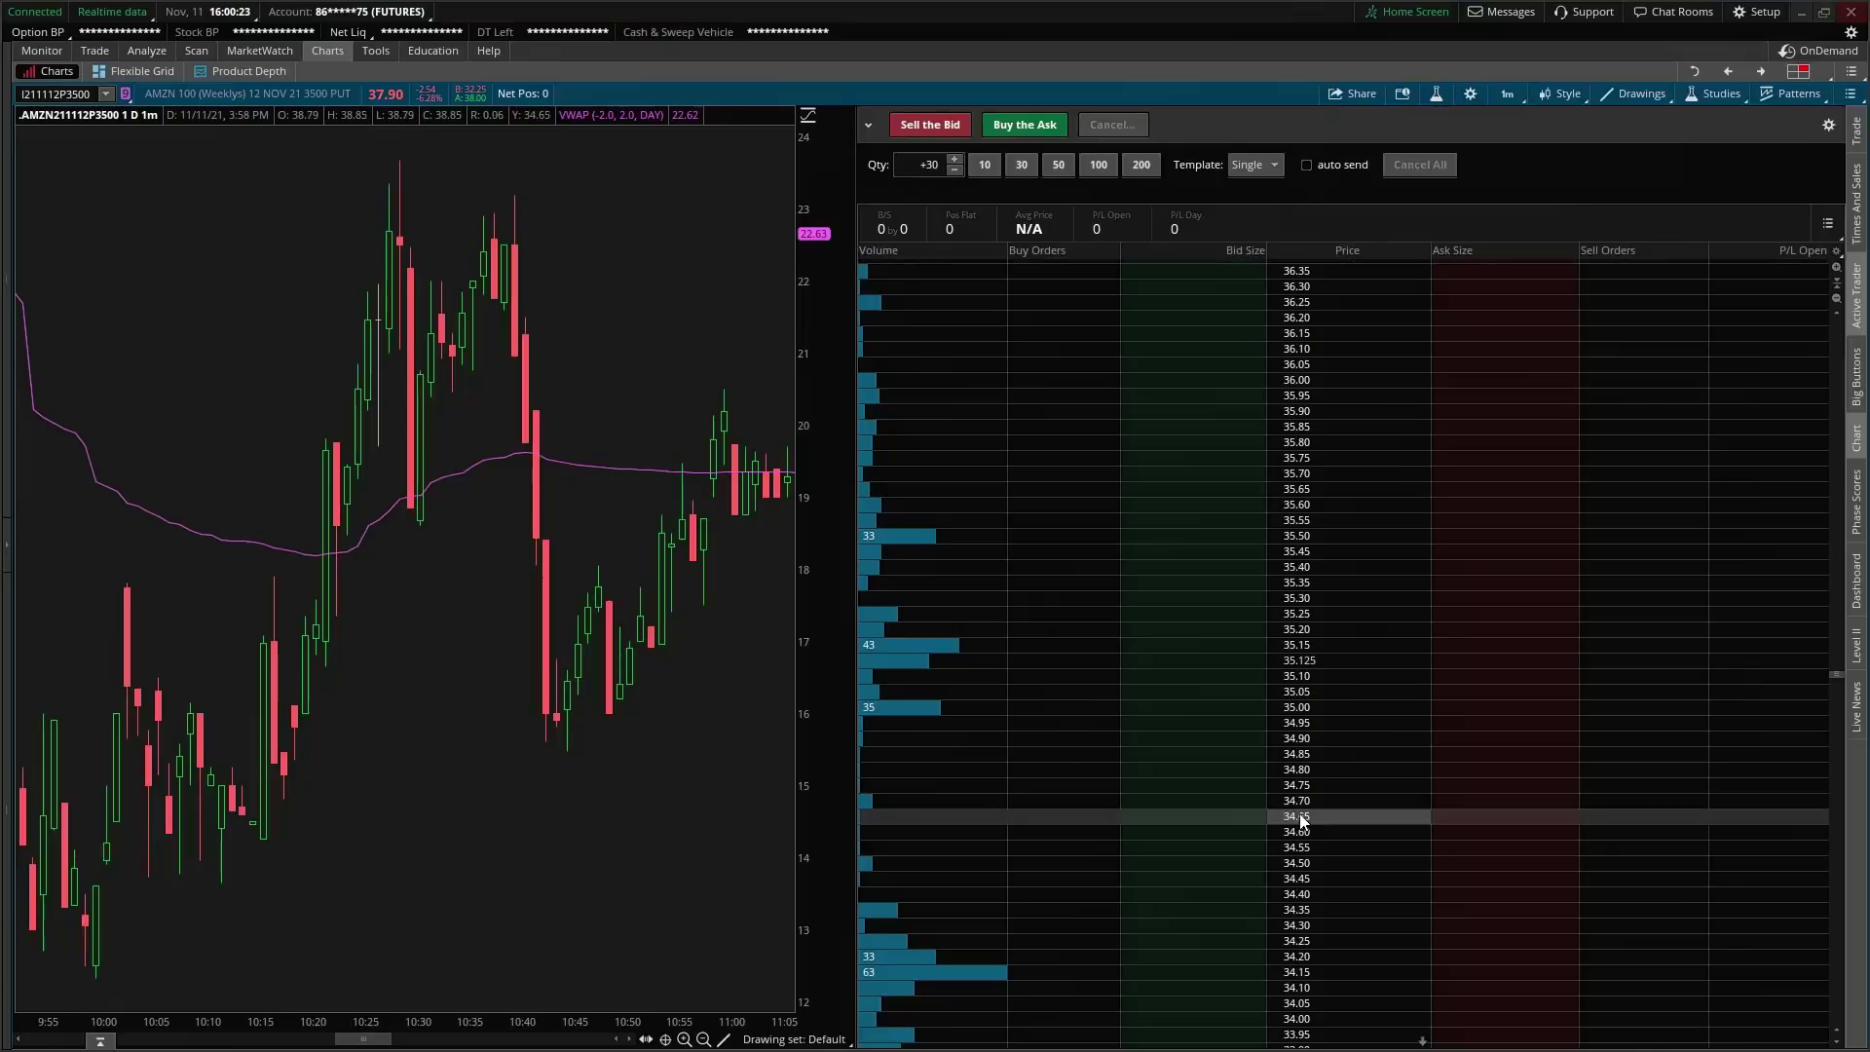
scroll(1301, 821, "down", 3)
scroll(1301, 821, "down", 2)
left_click(1207, 840)
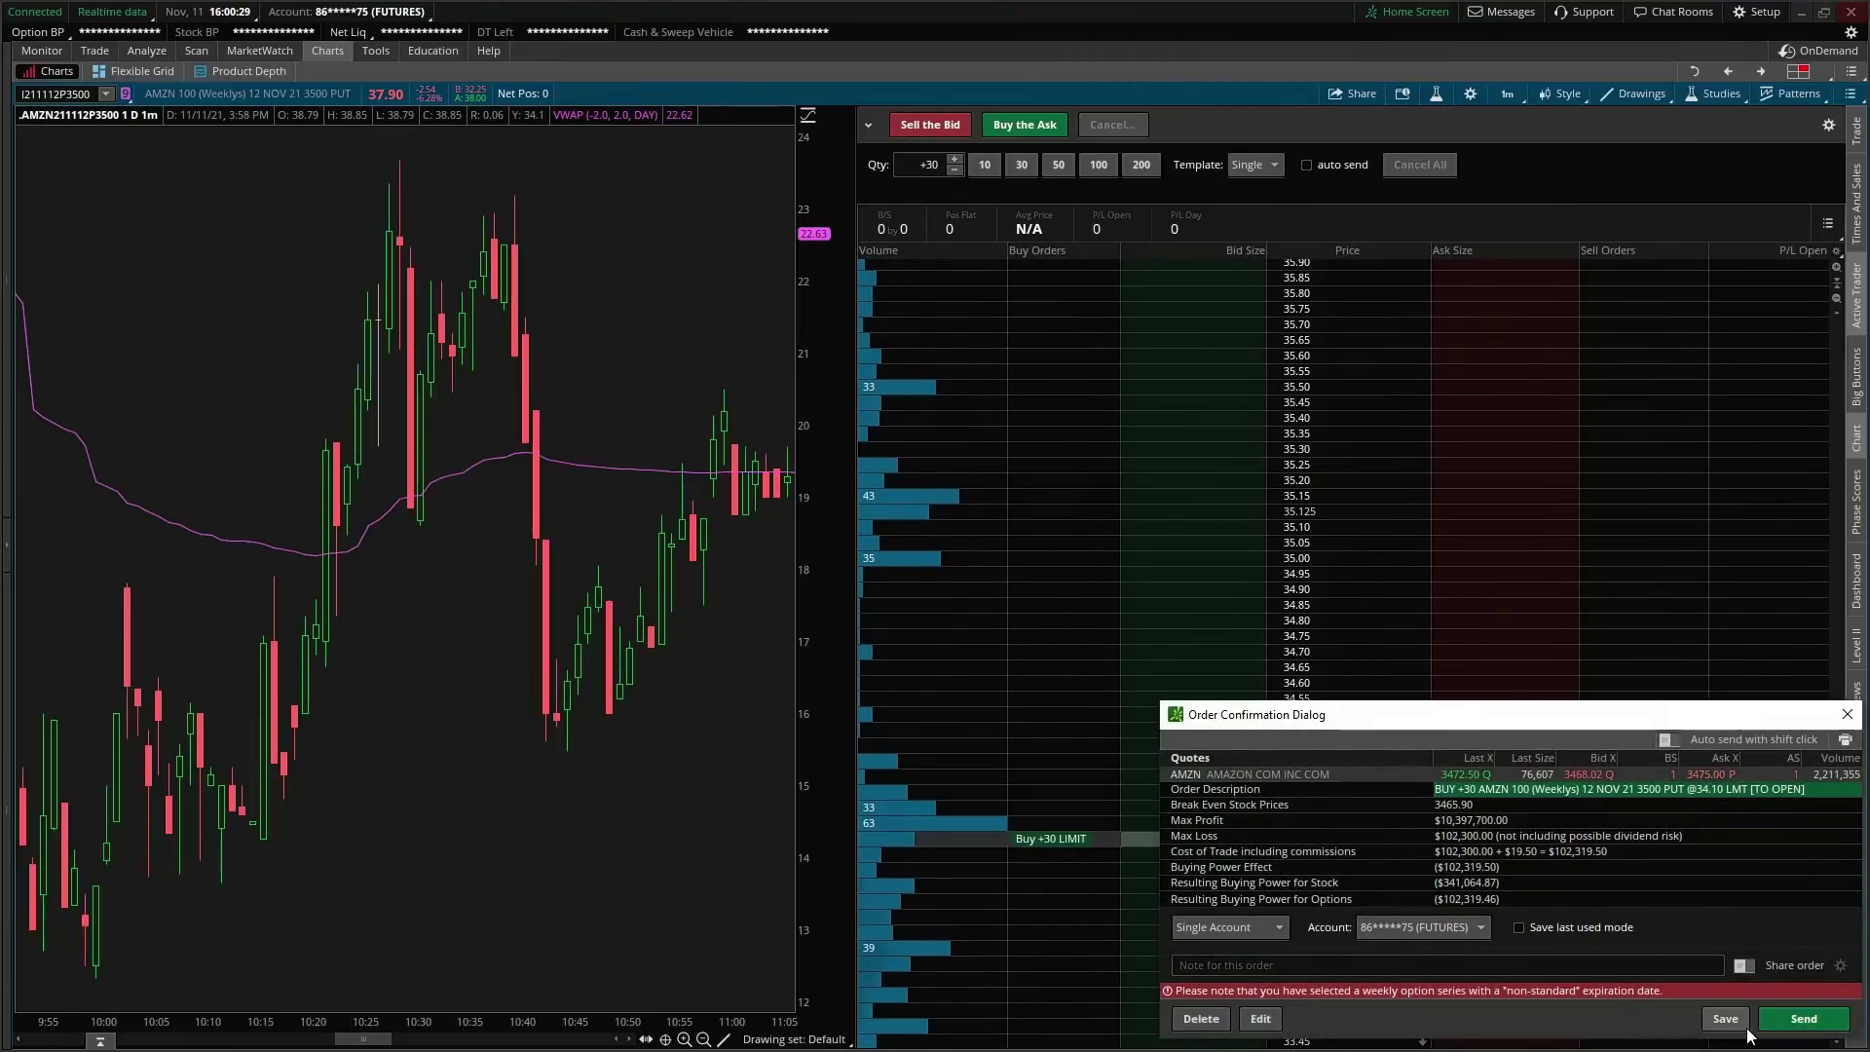
left_click(1201, 1018)
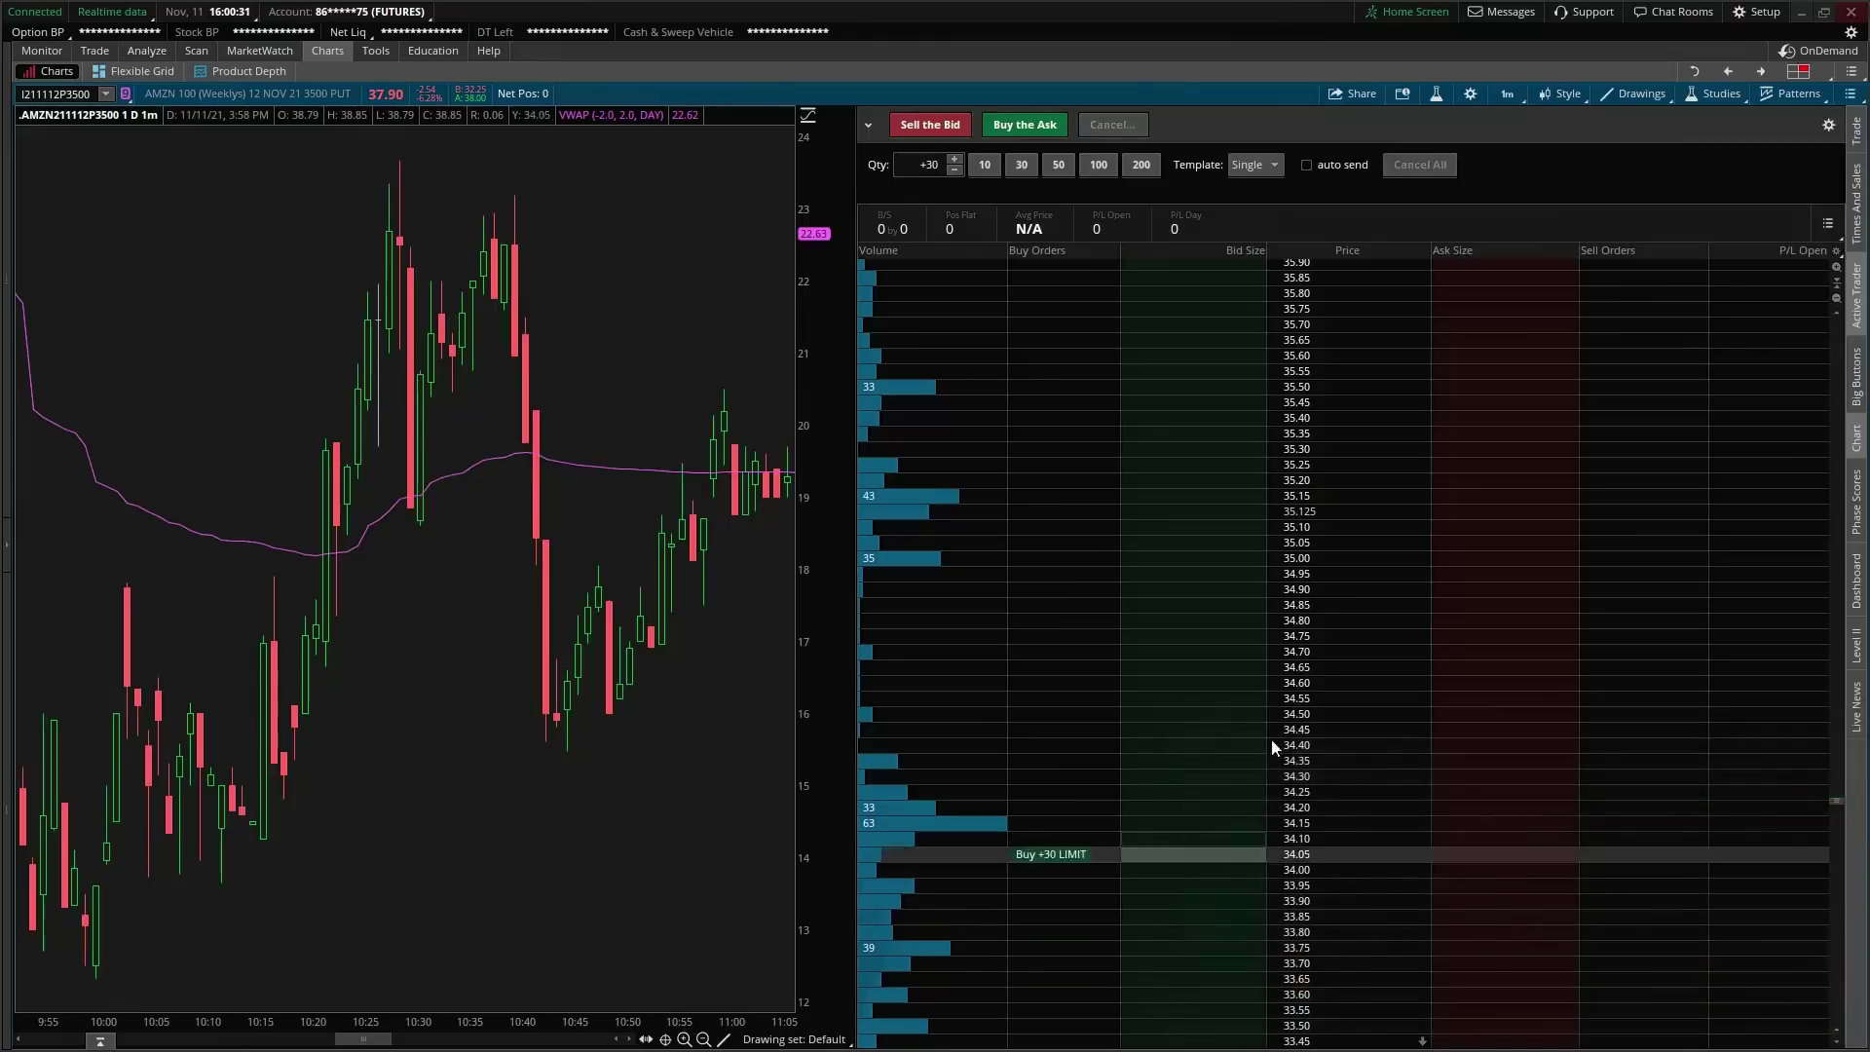
left_click(1306, 165)
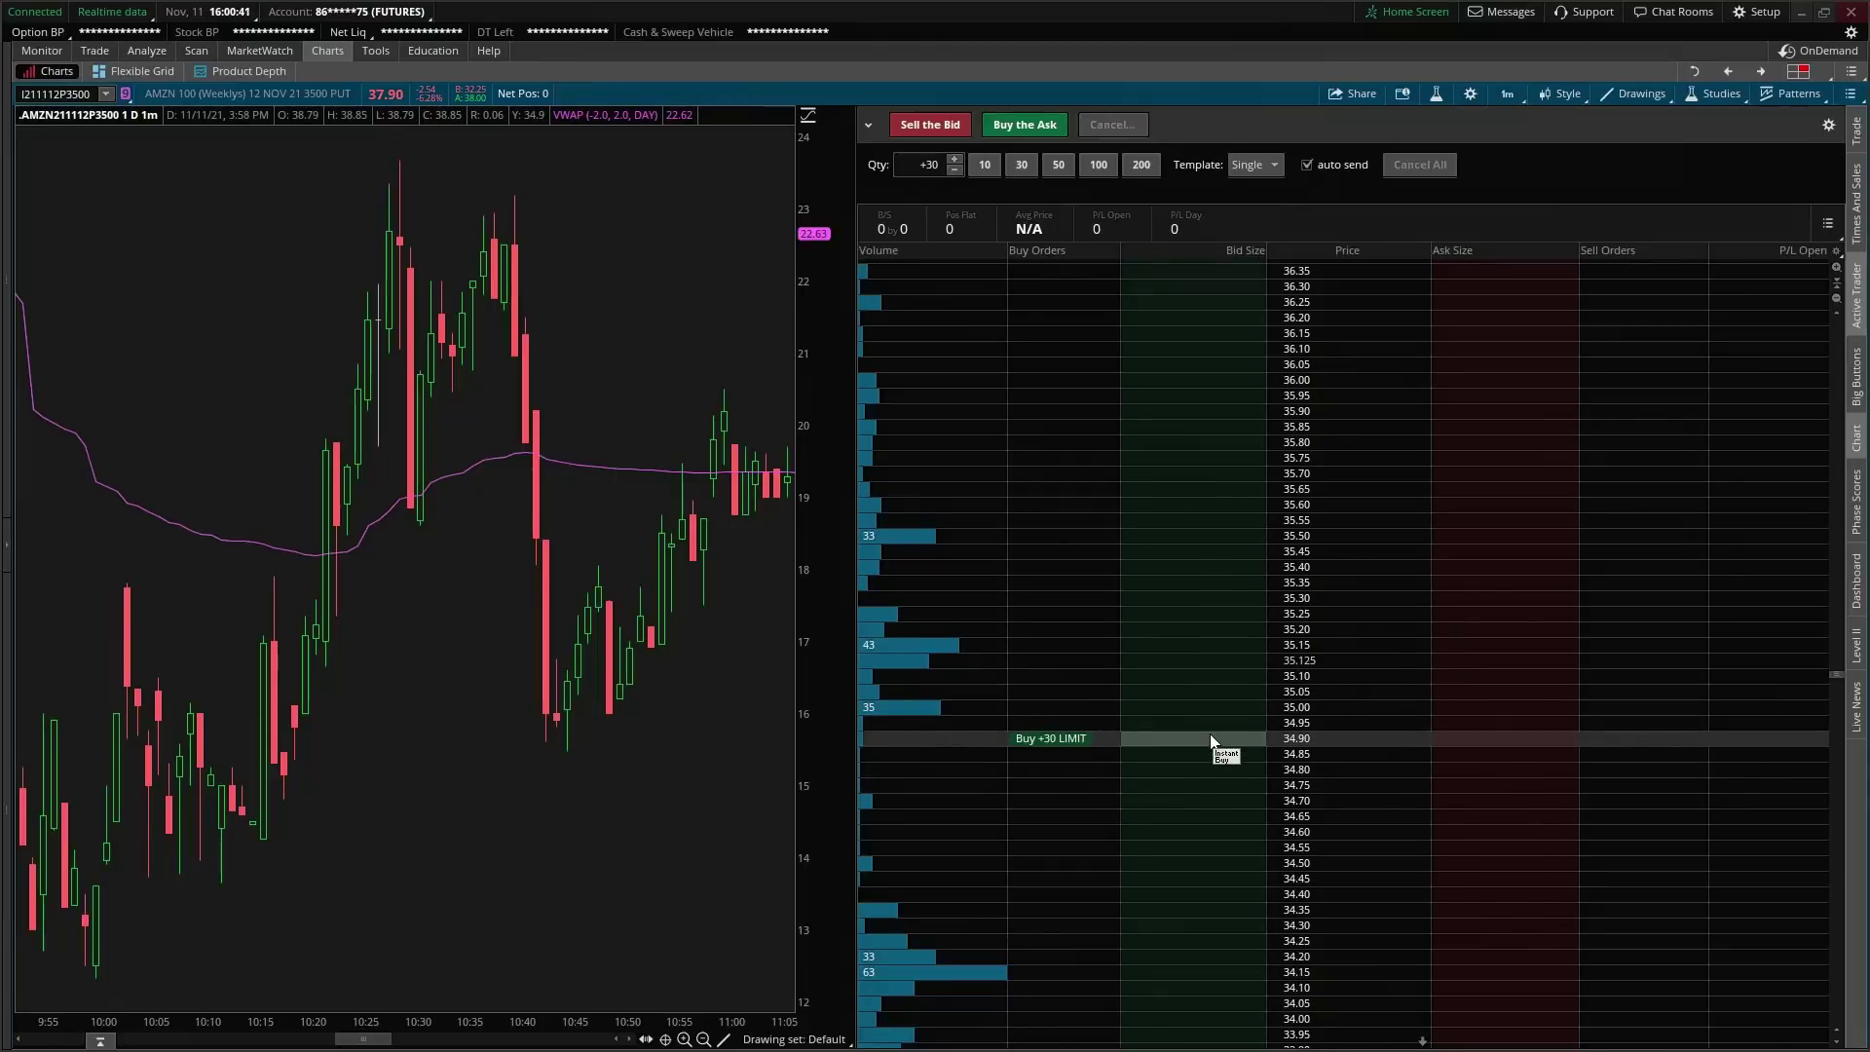
scroll(1212, 742, "down", 5)
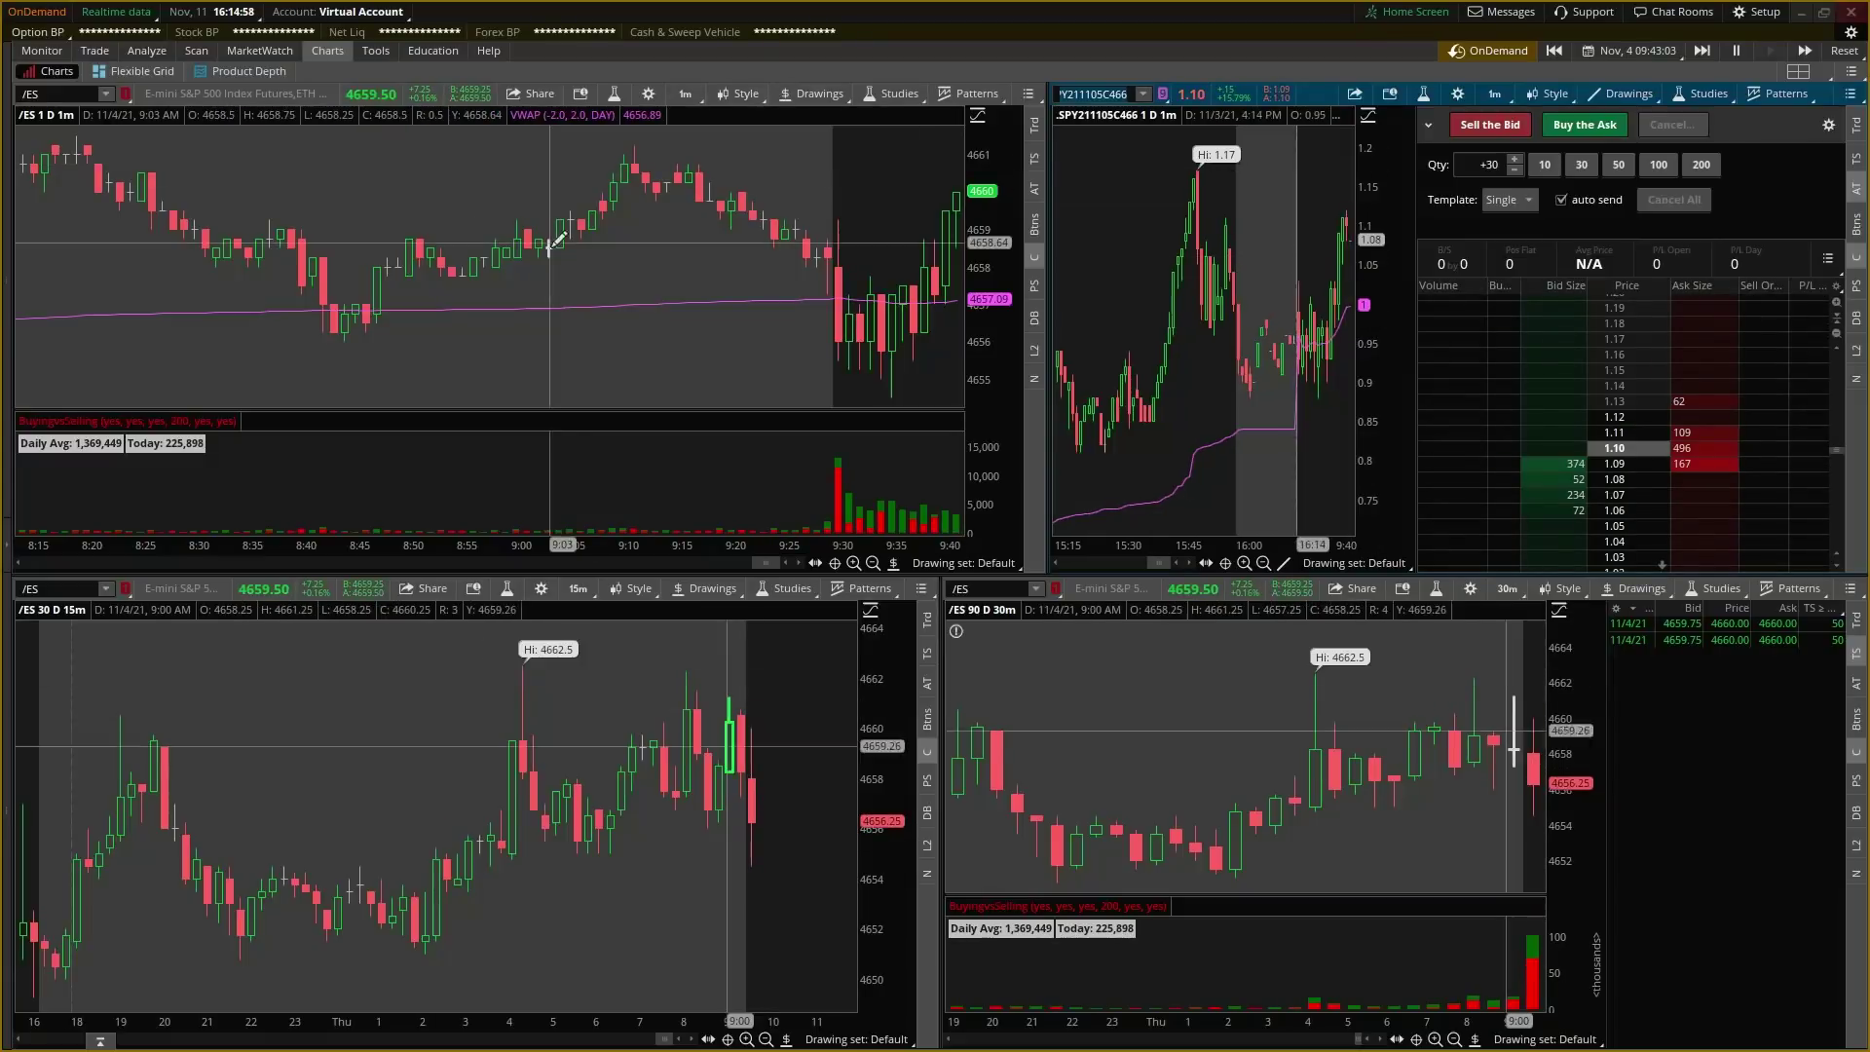
Step: Draw a rectangular zone from about 4654.5 to 4655.5 beneath the candles on the 1-minute /ES chart
left_click(893, 563)
left_click(904, 308)
left_click(61, 362)
left_click(951, 402)
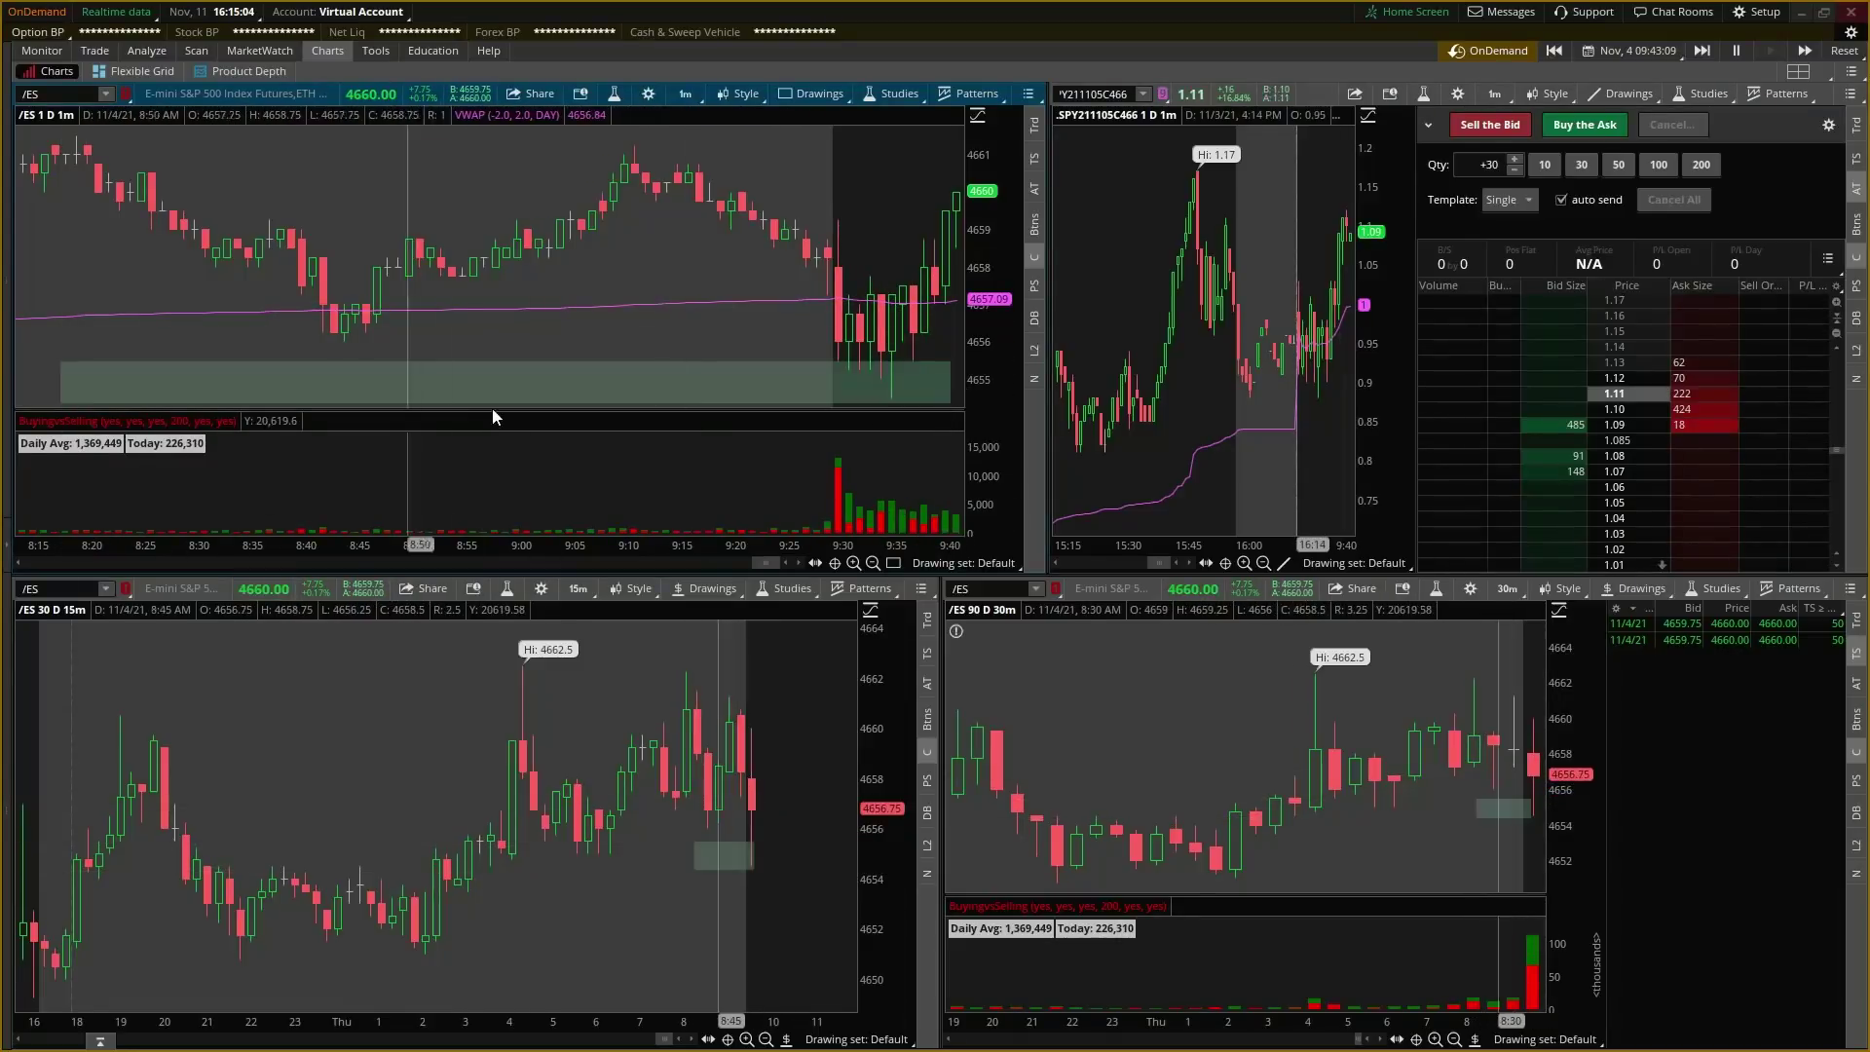
left_click_drag(474, 201, 954, 200)
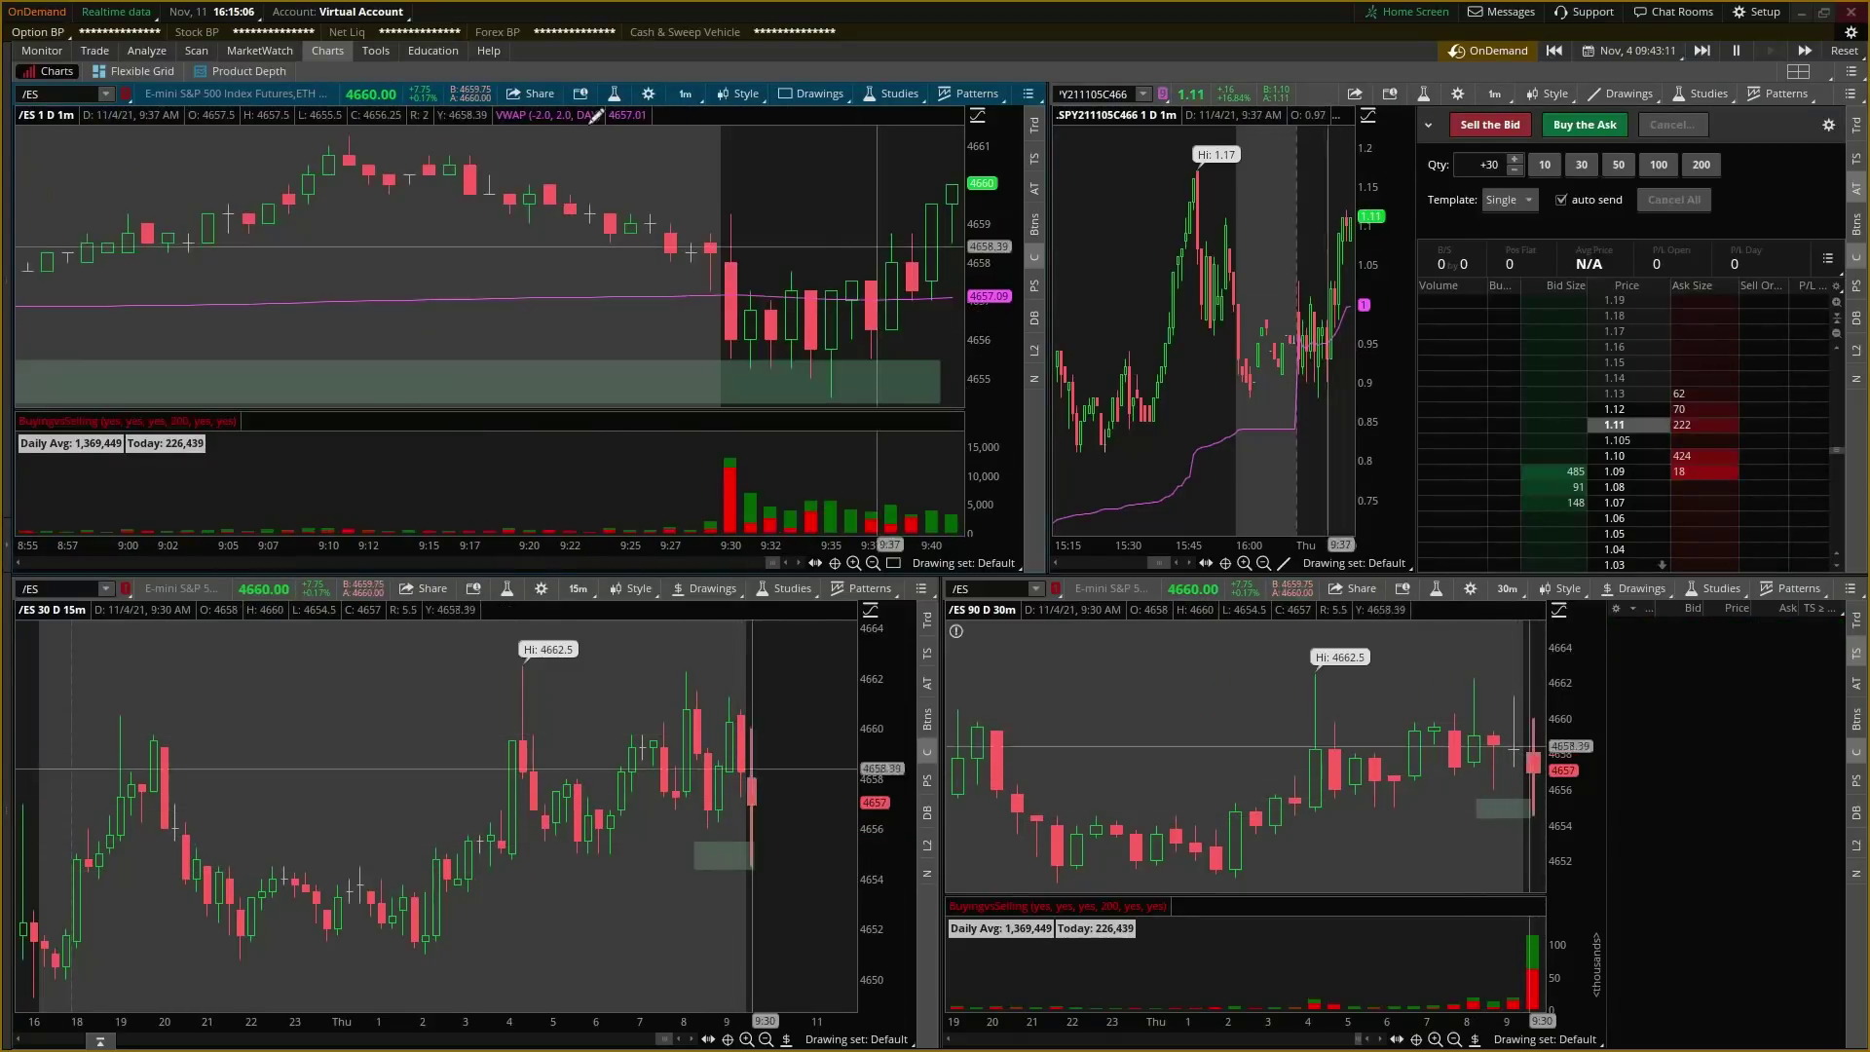
Step: Prepare a buy order for 14 contracts of the SPY 5 NOV 21 466 call from the option chain, keeping the LIMIT order type
left_click(94, 51)
left_click(99, 55)
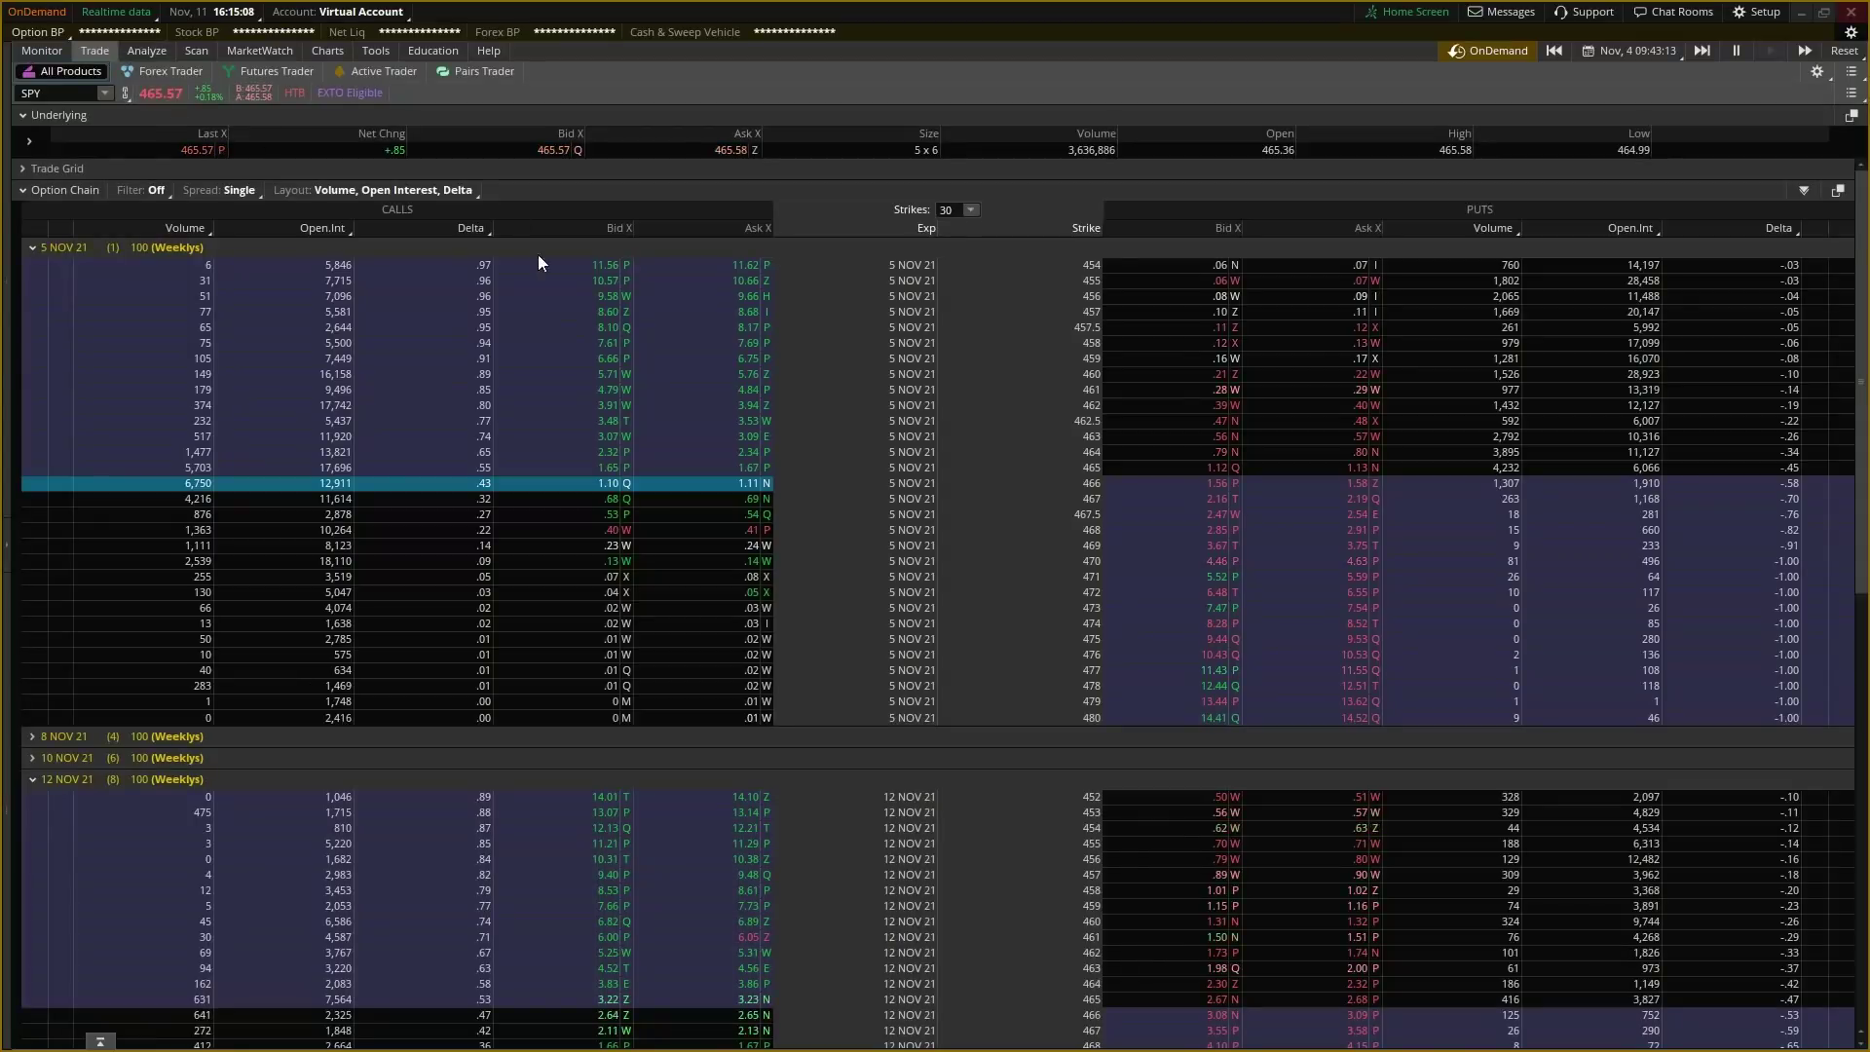
left_click(722, 487)
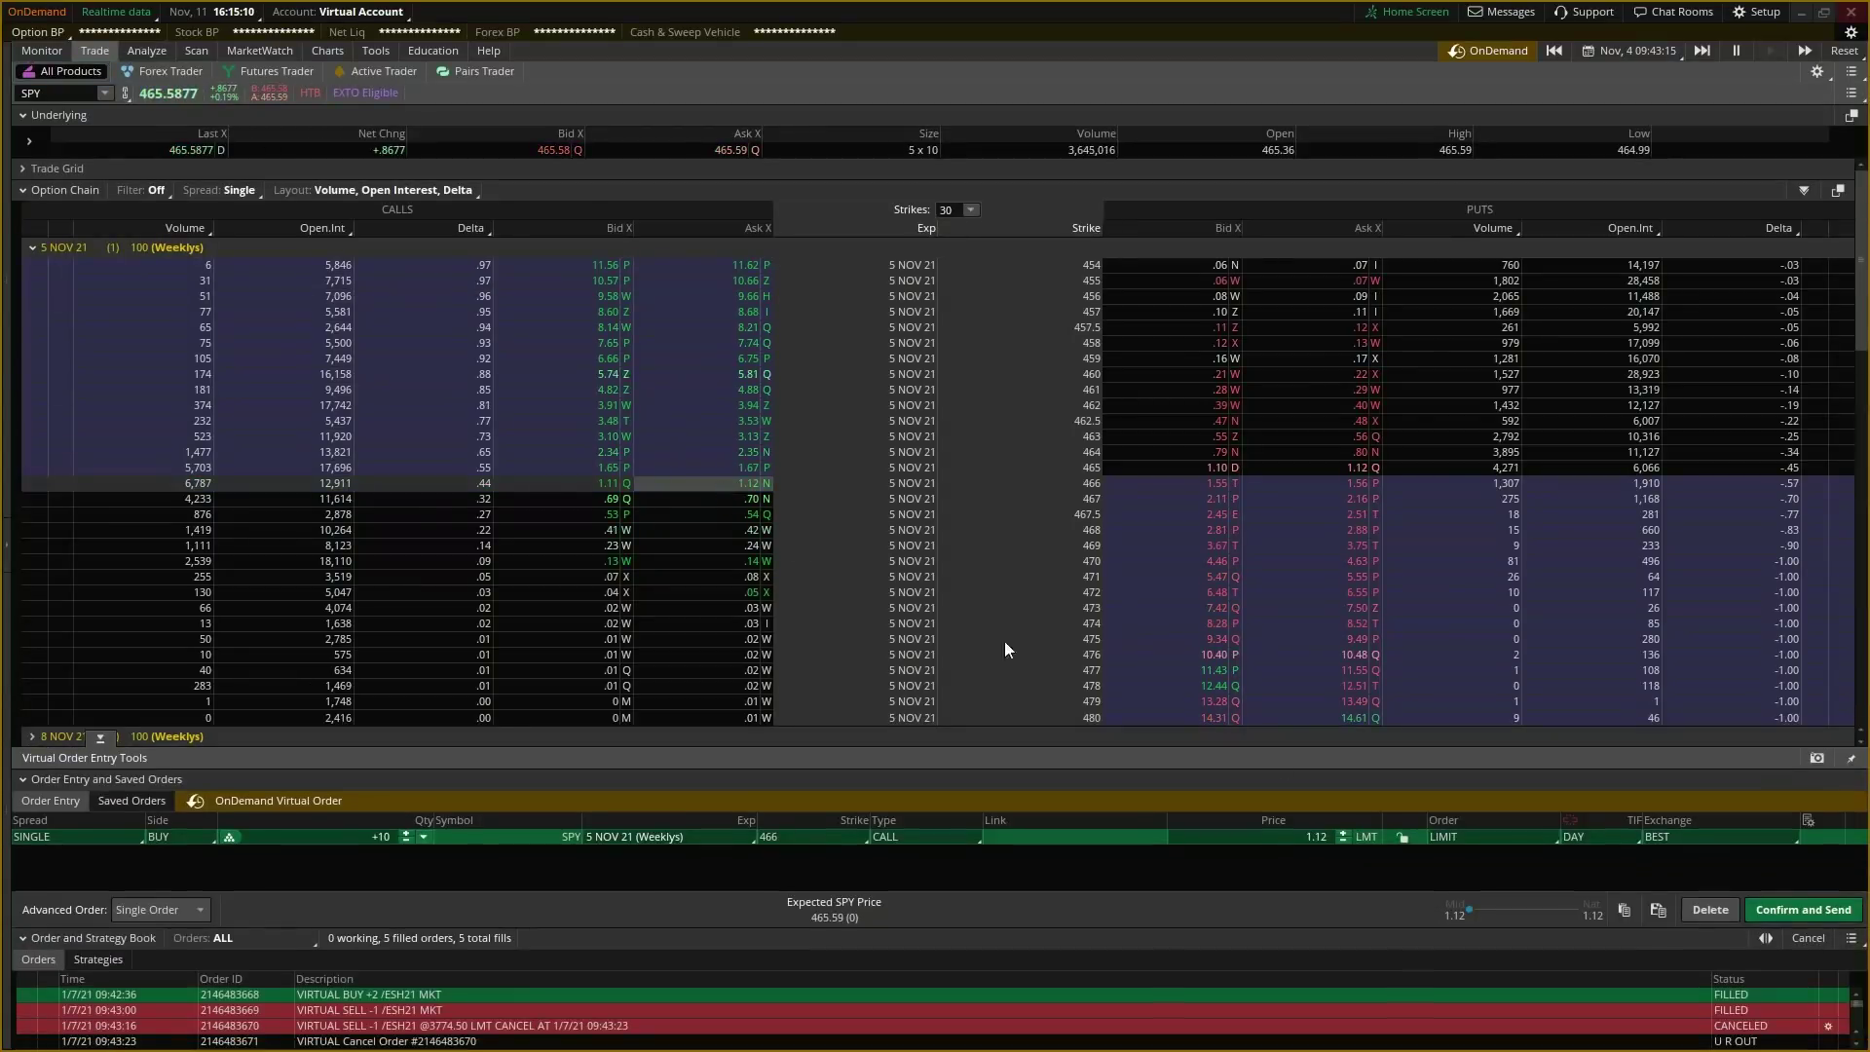
left_click(405, 833)
left_click(405, 834)
left_click(405, 834)
left_click(405, 833)
left_click(1498, 836)
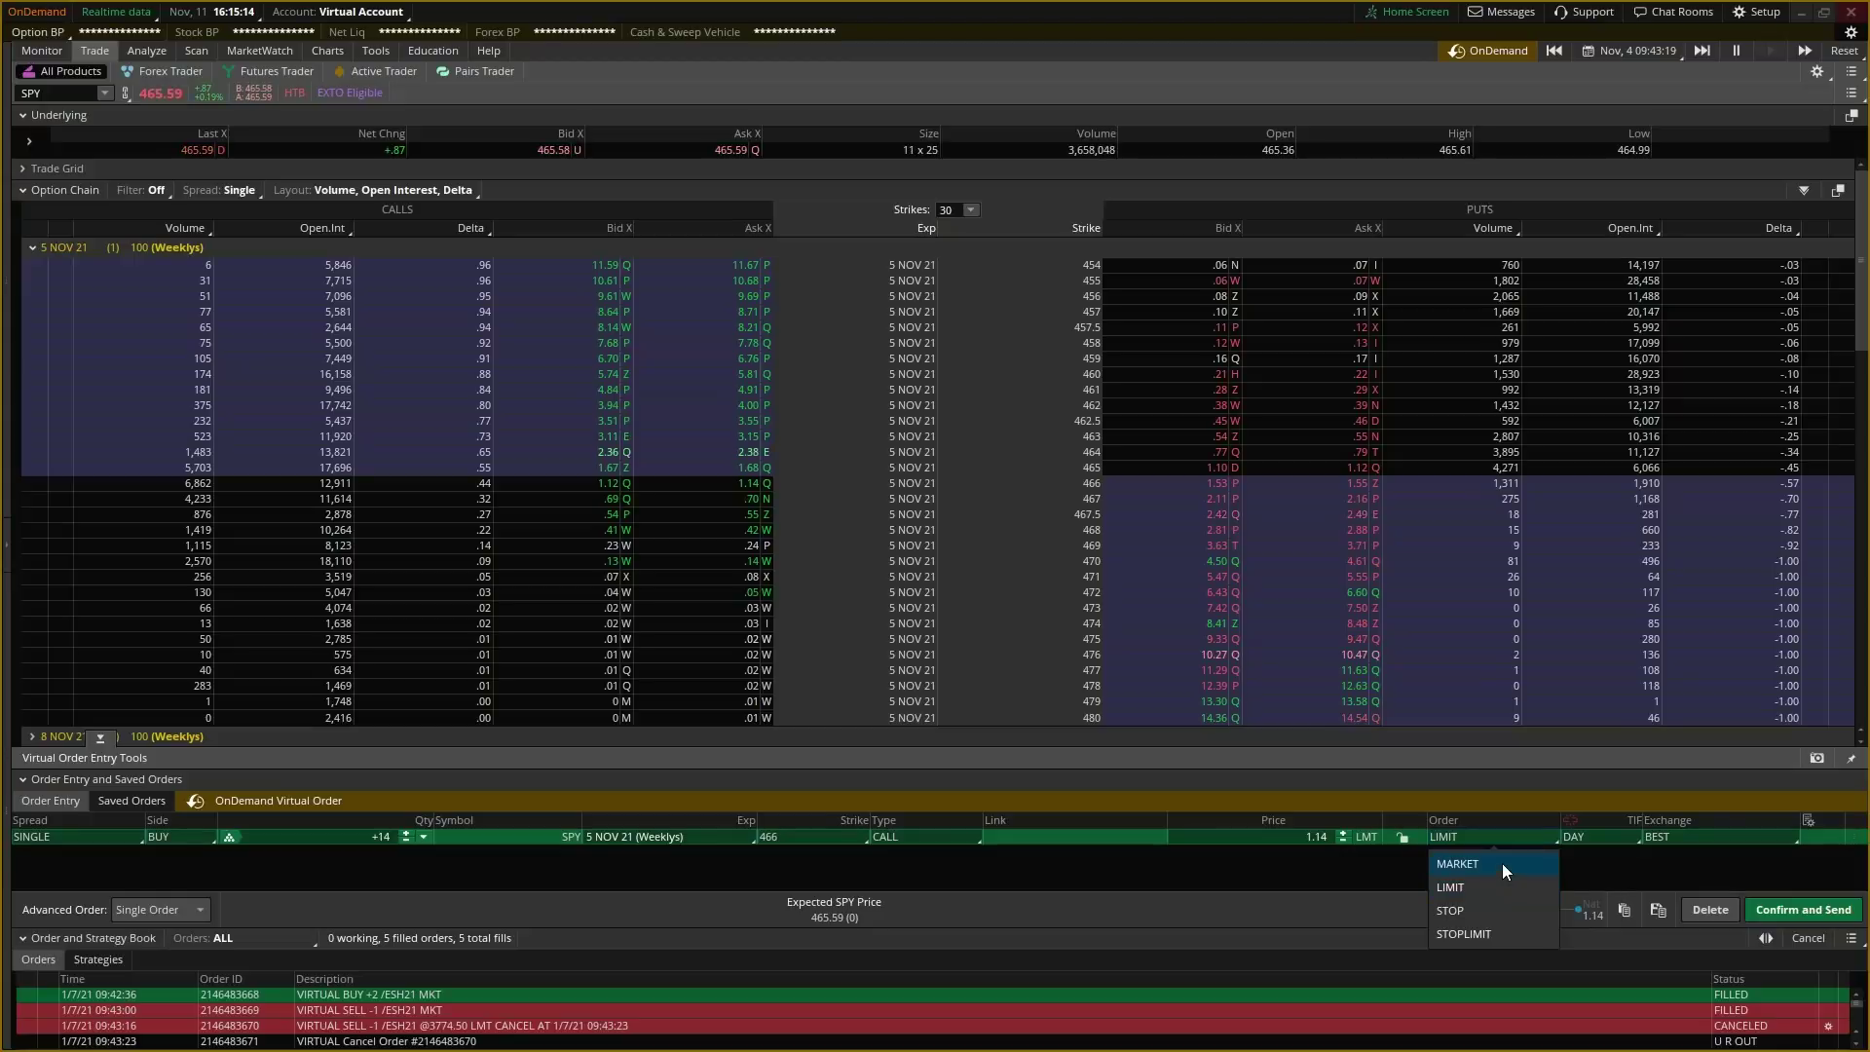
left_click(1420, 771)
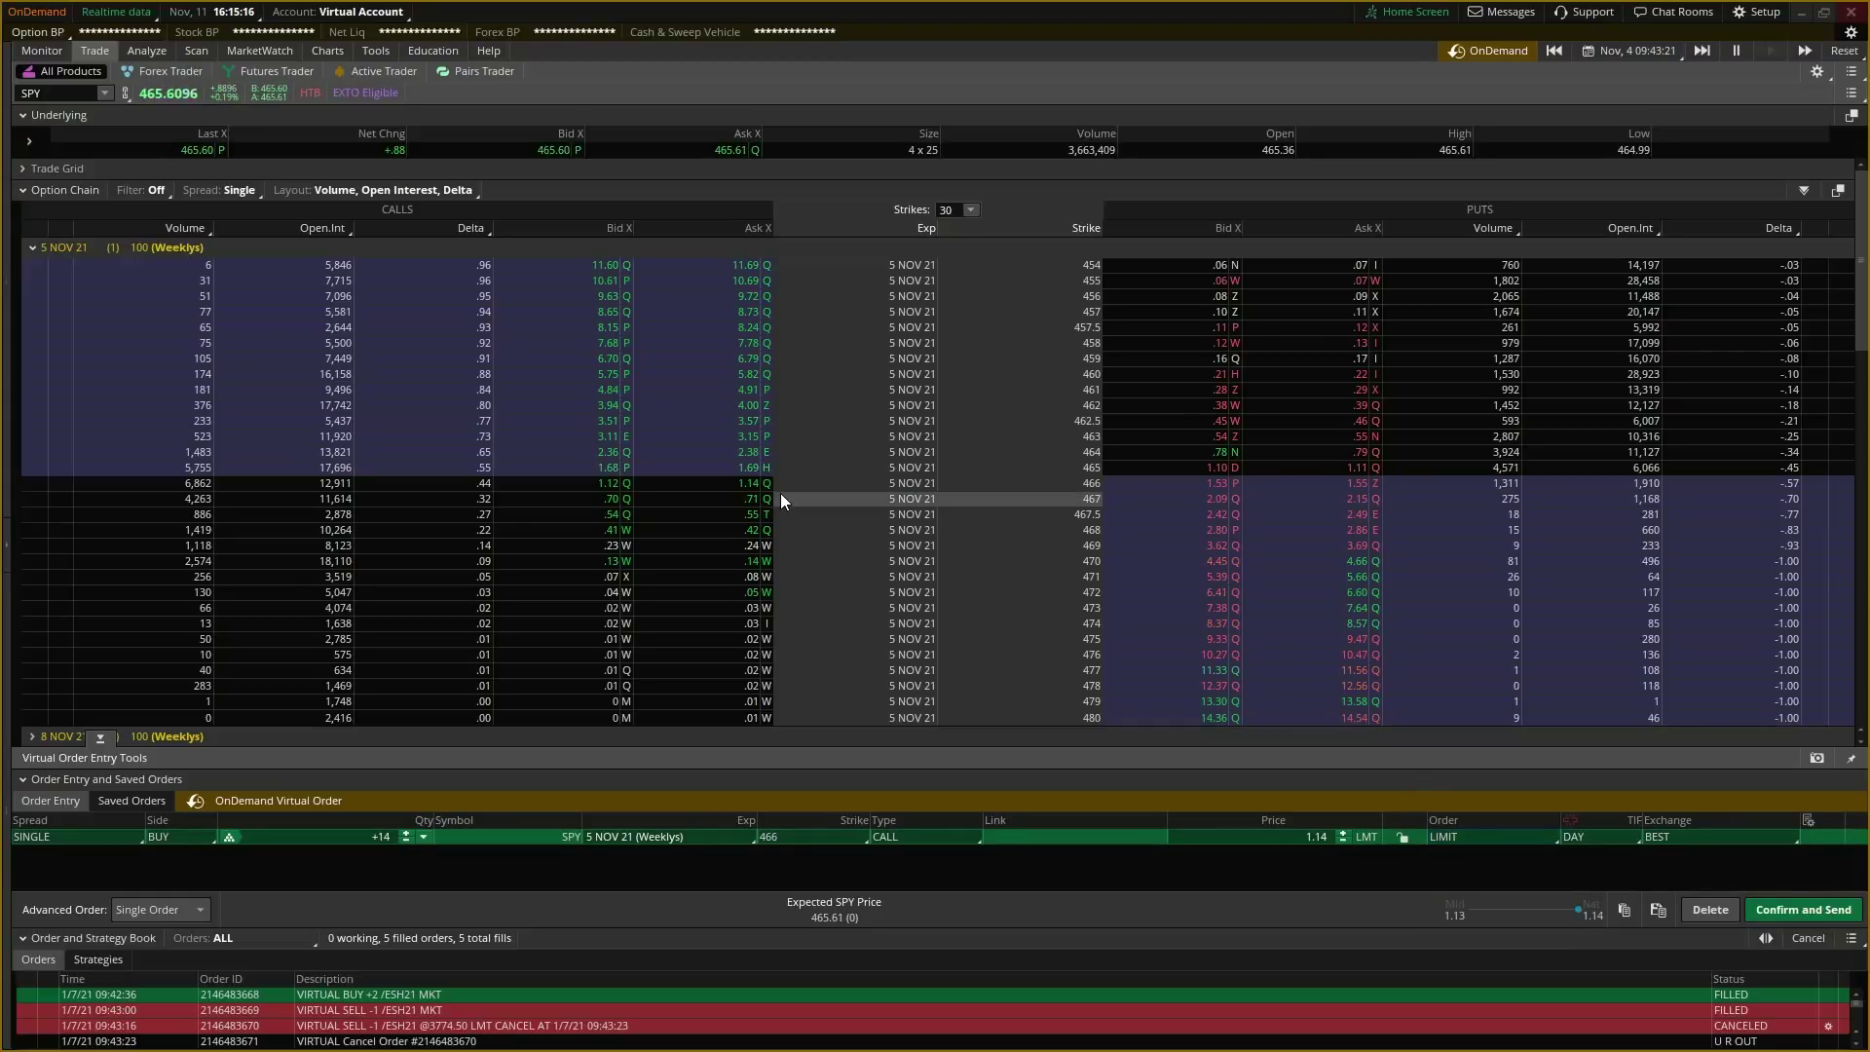
Step: Copy the SPY 5 NOV 21 466 call's symbol and send the contract to the Lilac link group
right_click(738, 485)
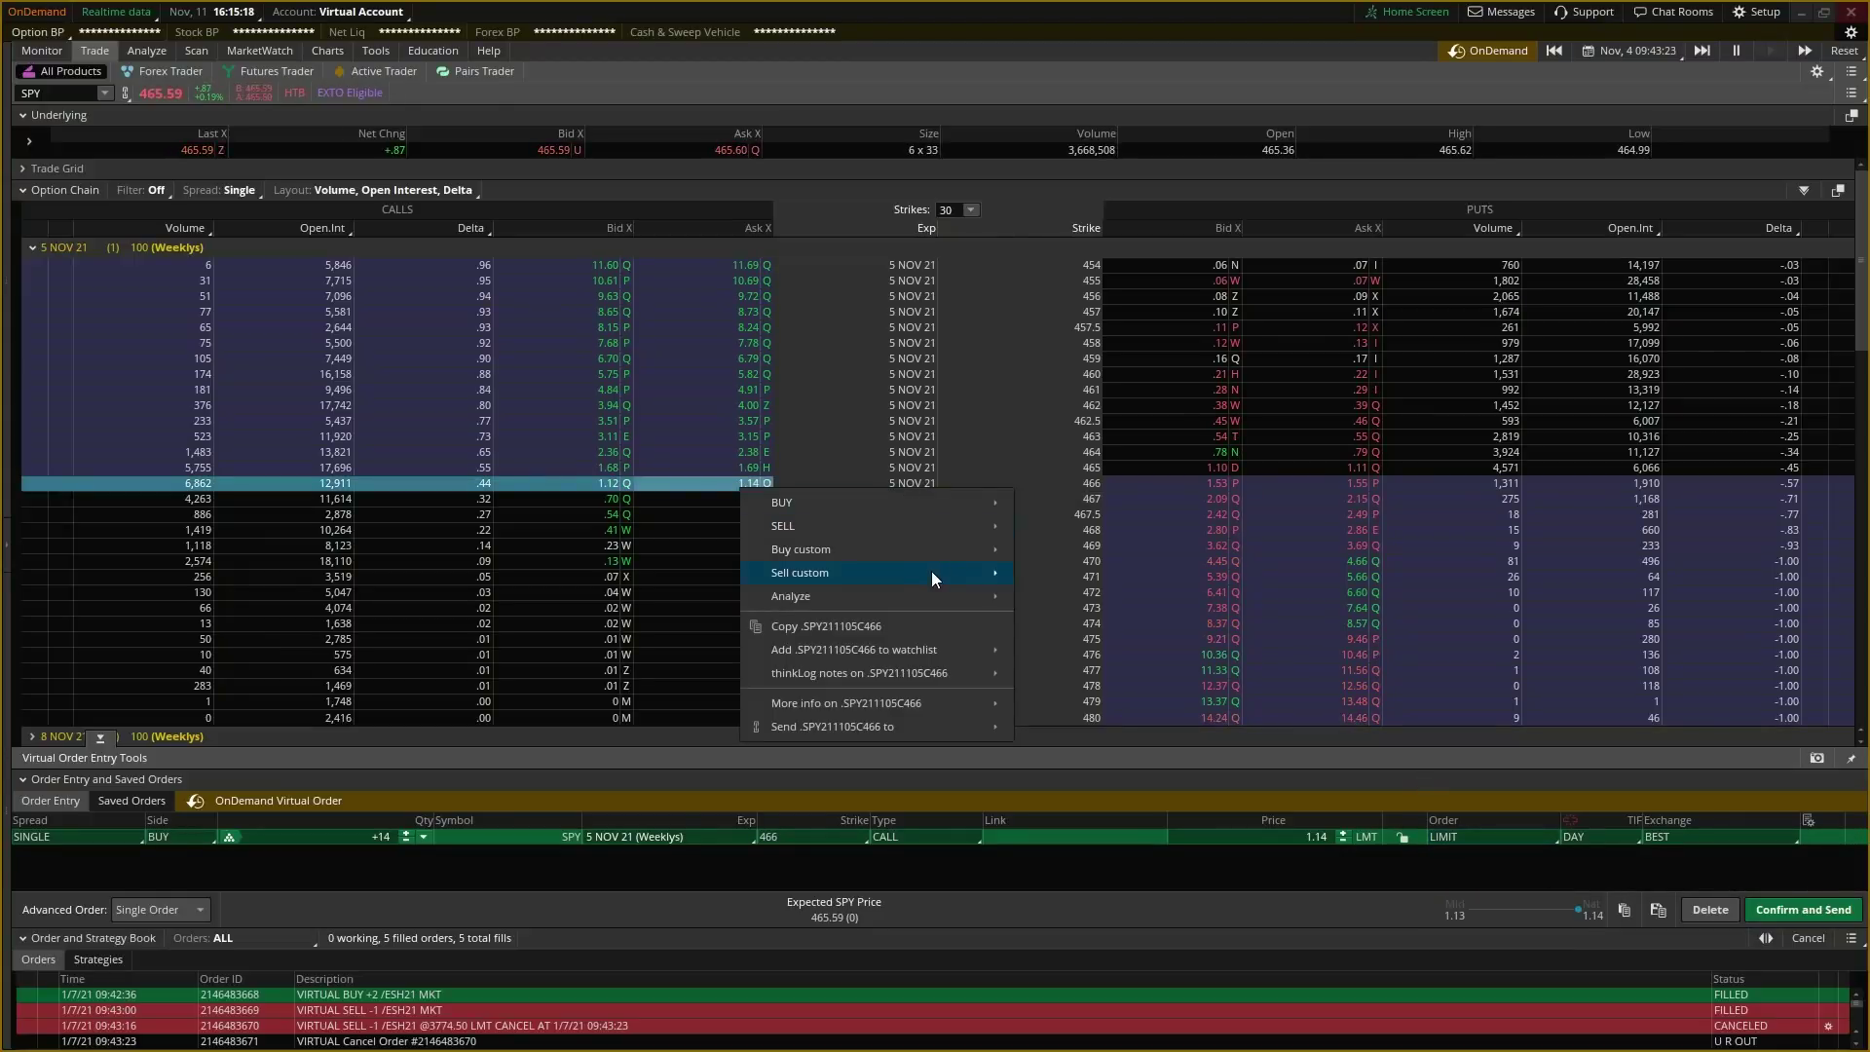
left_click(882, 623)
right_click(738, 485)
mouse_move(896, 724)
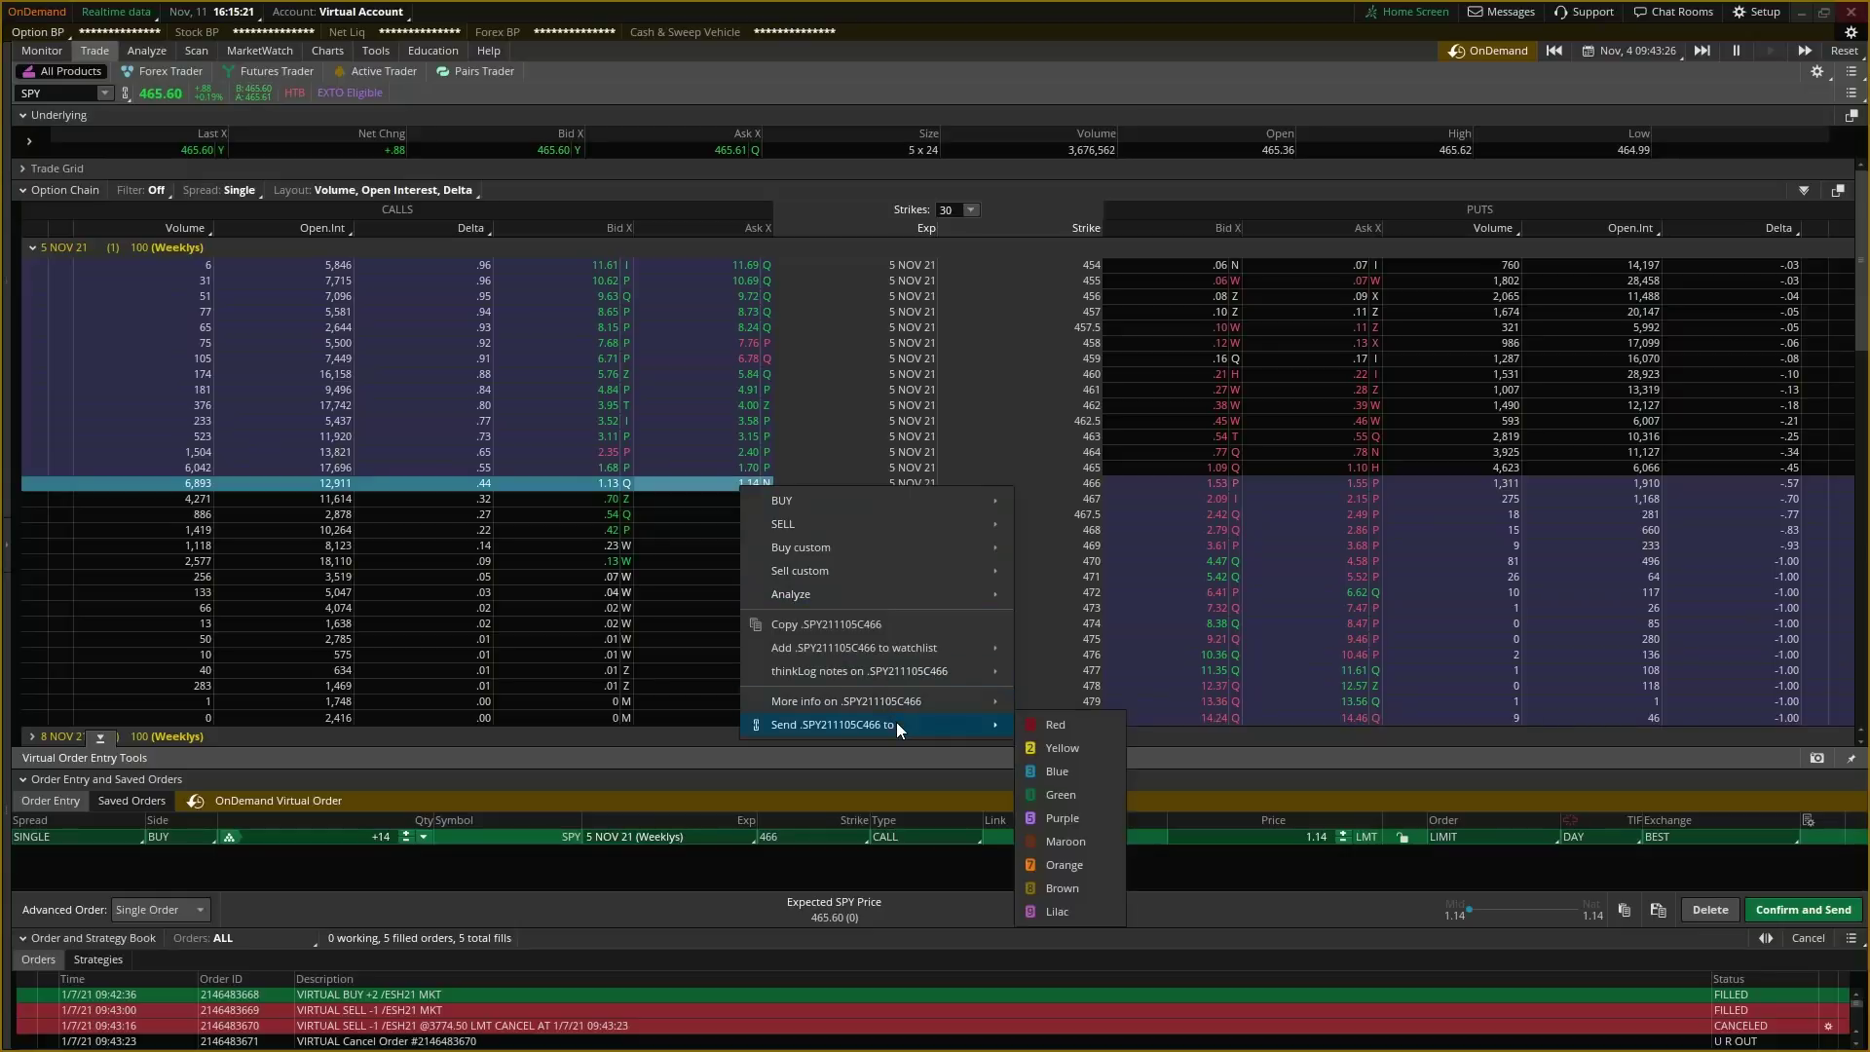
left_click(1083, 908)
Step: Return to the linked charts and buy 30 of the SPY 466 calls at the ask
left_click(331, 53)
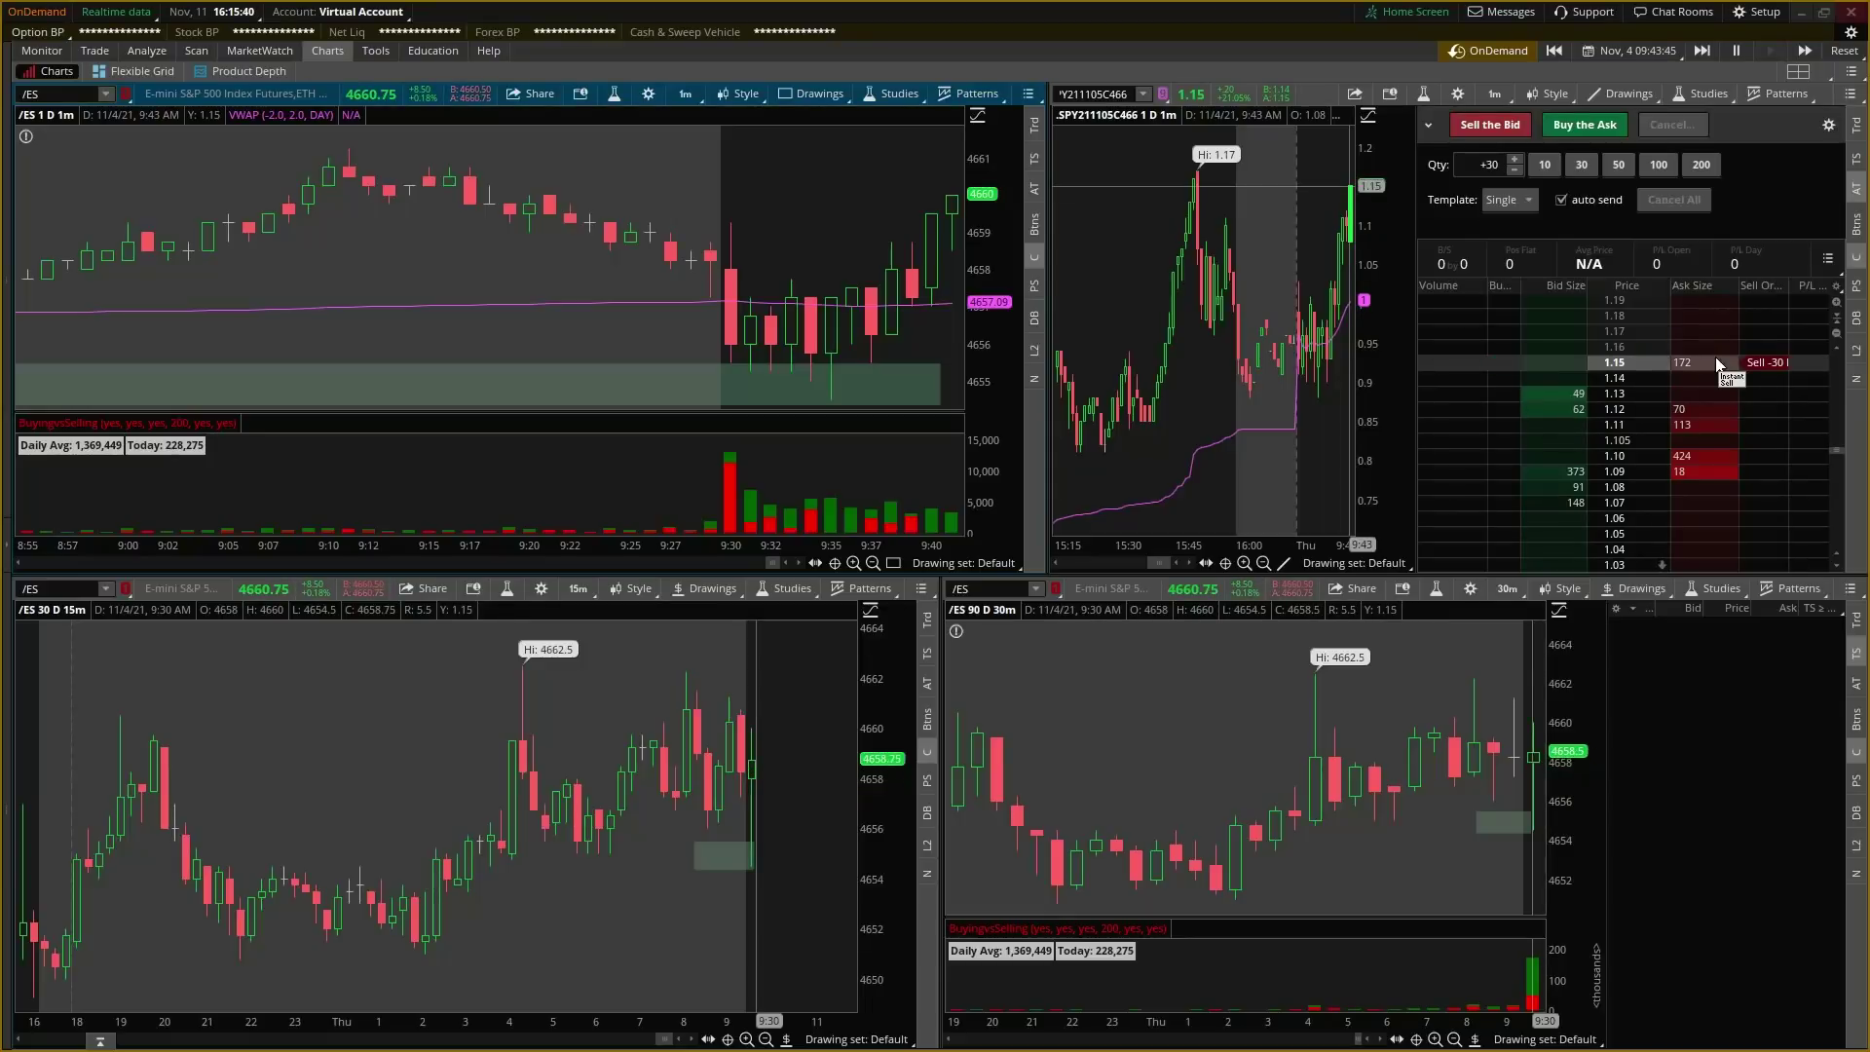
left_click(1572, 125)
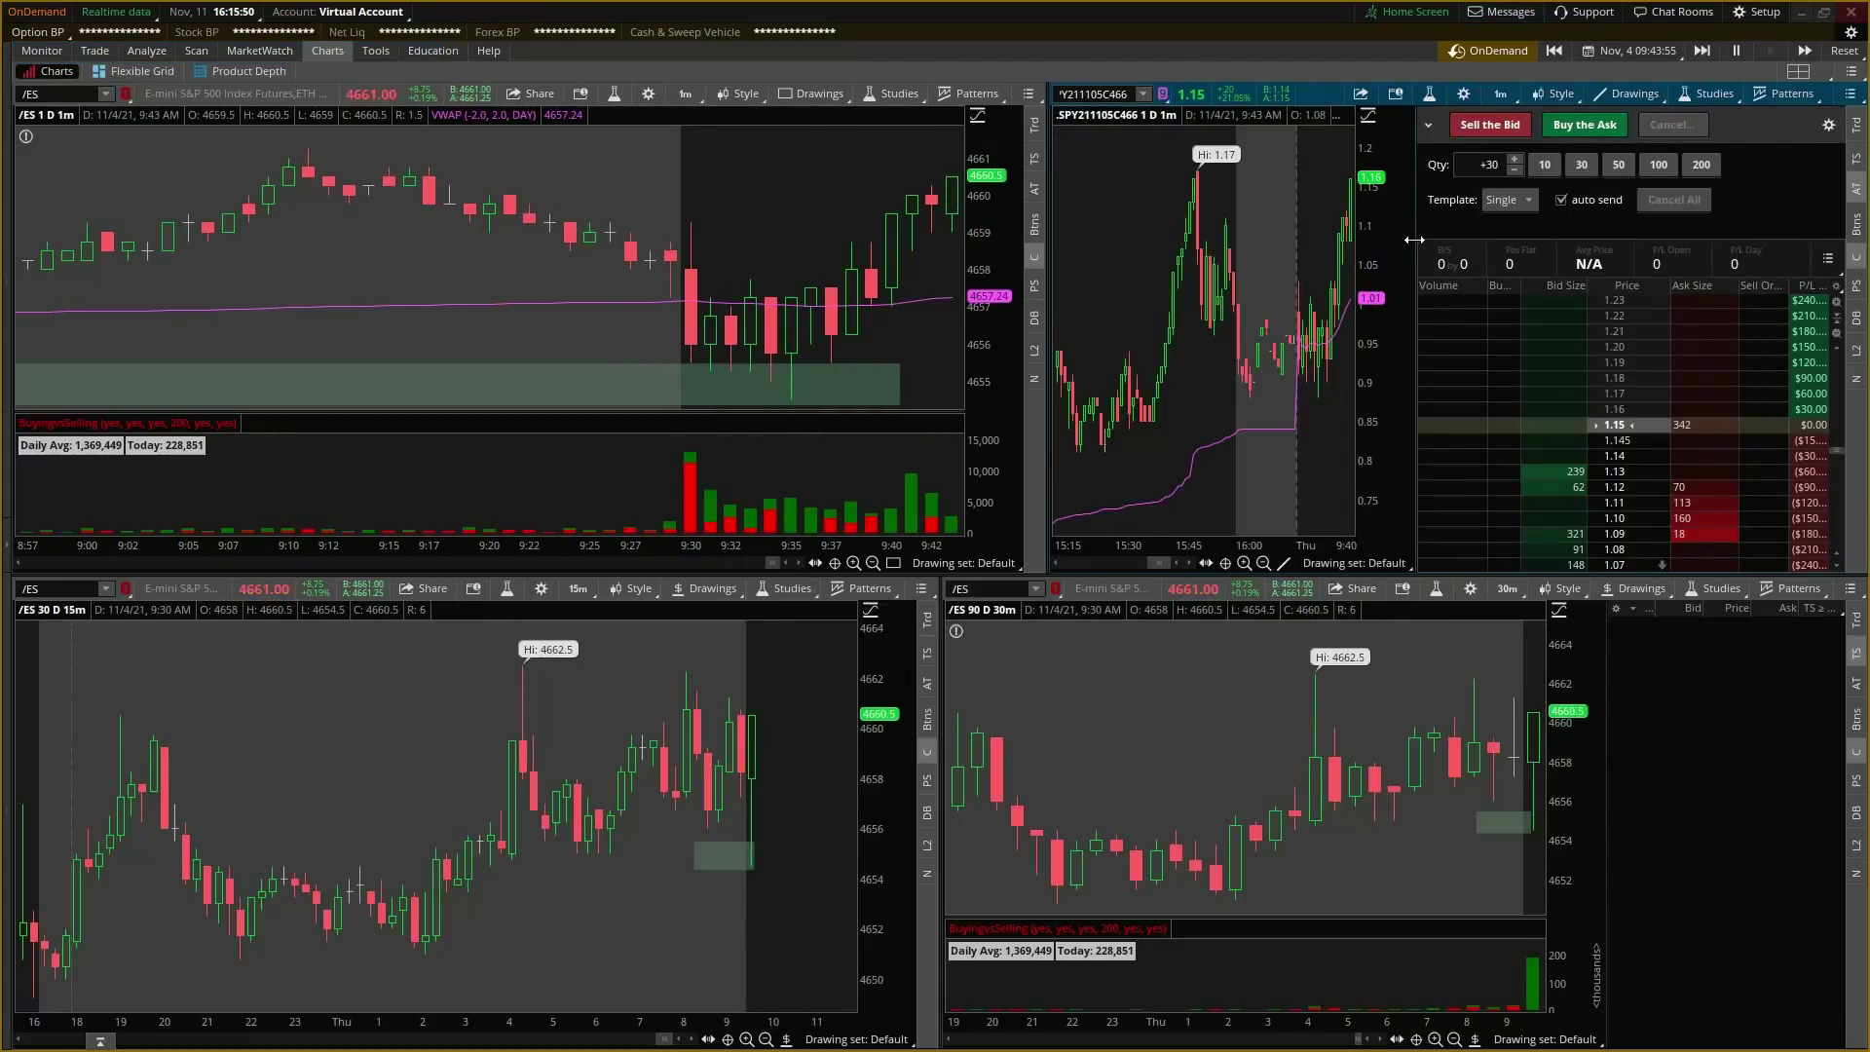
Step: Widen the SPY call's Active Trader ladder and add the Position Indicator to its button set
left_click_drag(1418, 243, 1360, 243)
left_click(1827, 125)
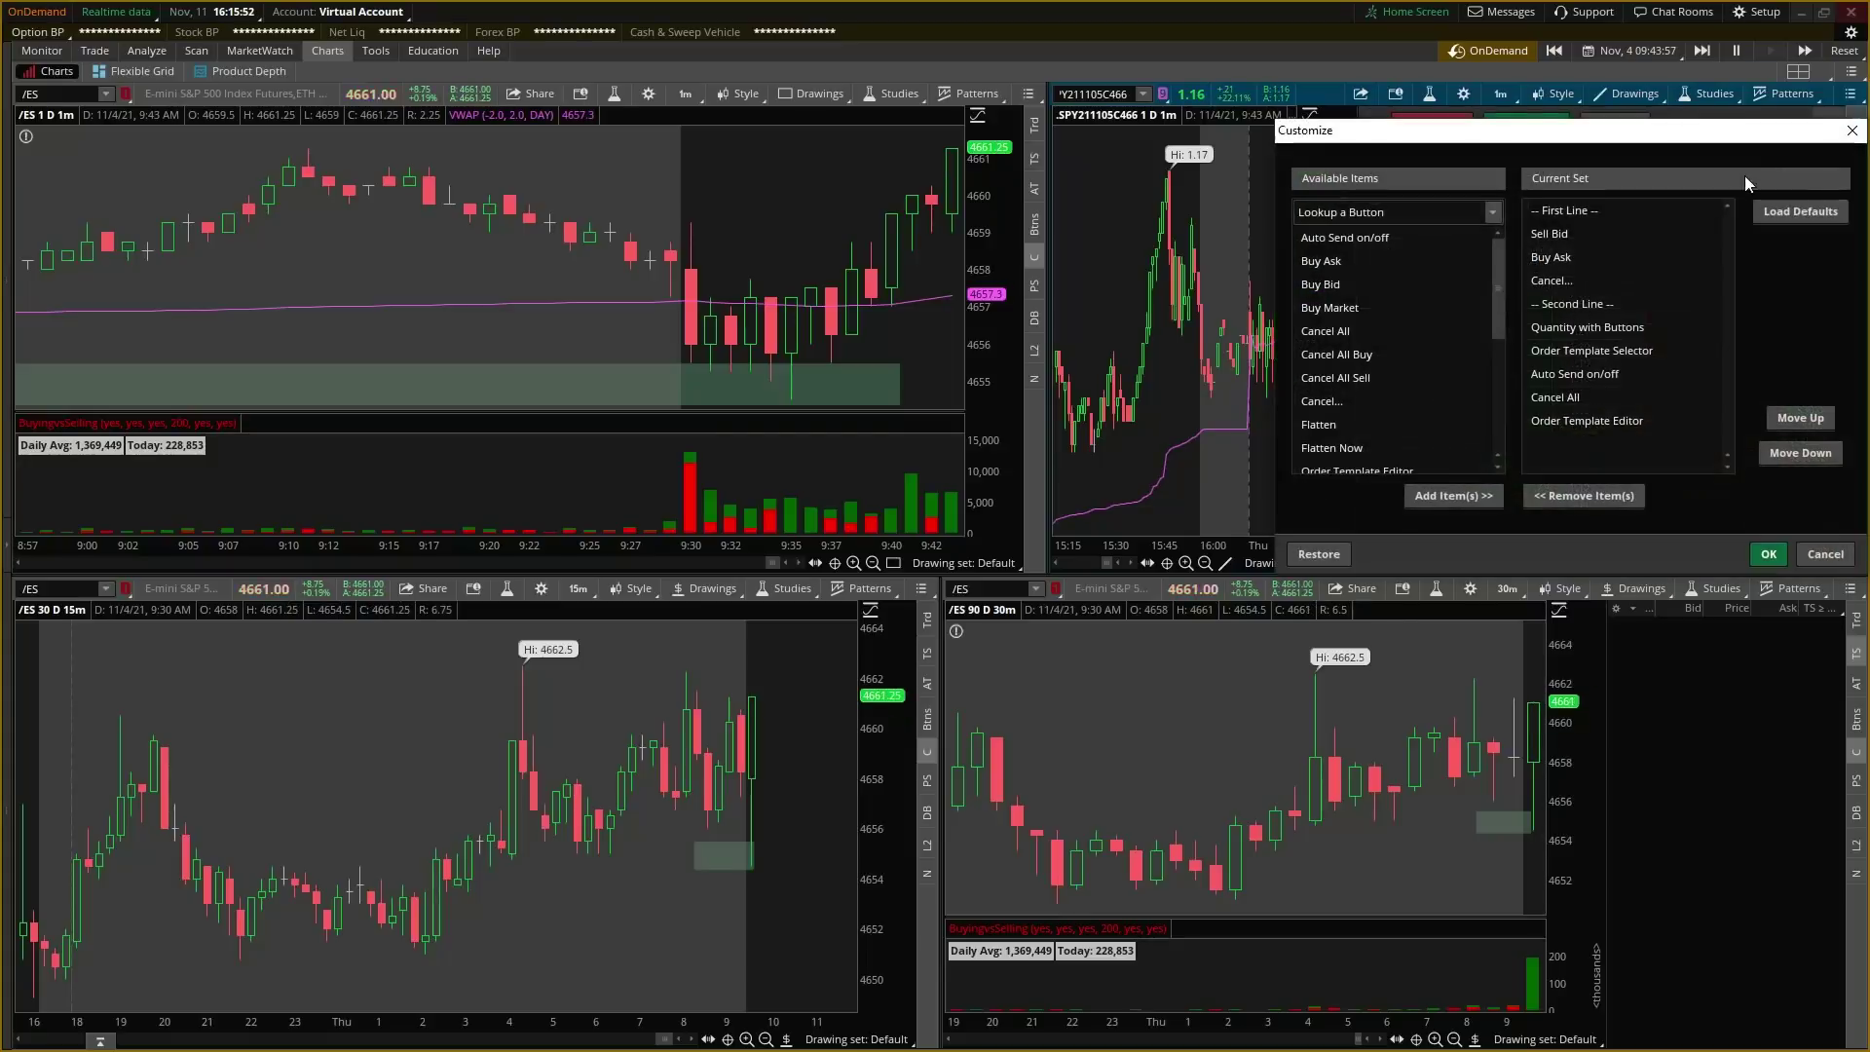
scroll(1321, 420, "down", 3)
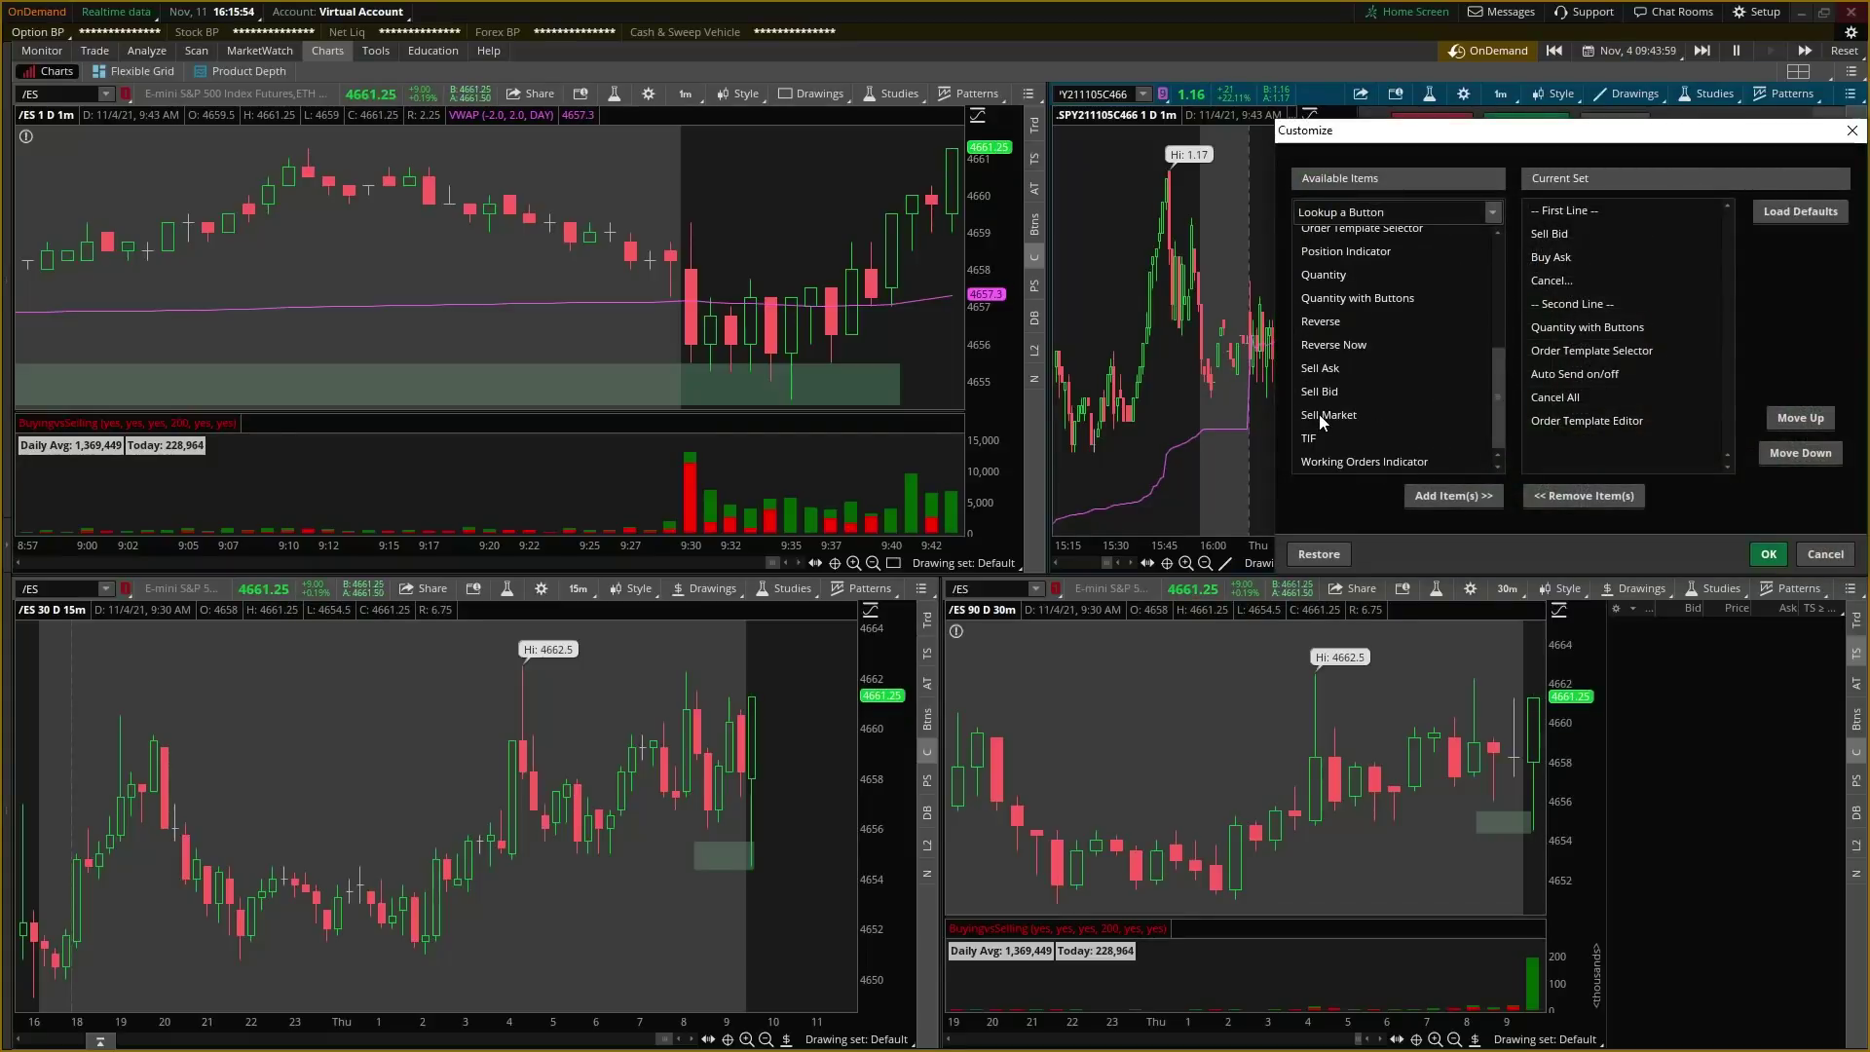
scroll(1324, 409, "up", 1)
left_click(1363, 307)
left_click(1450, 492)
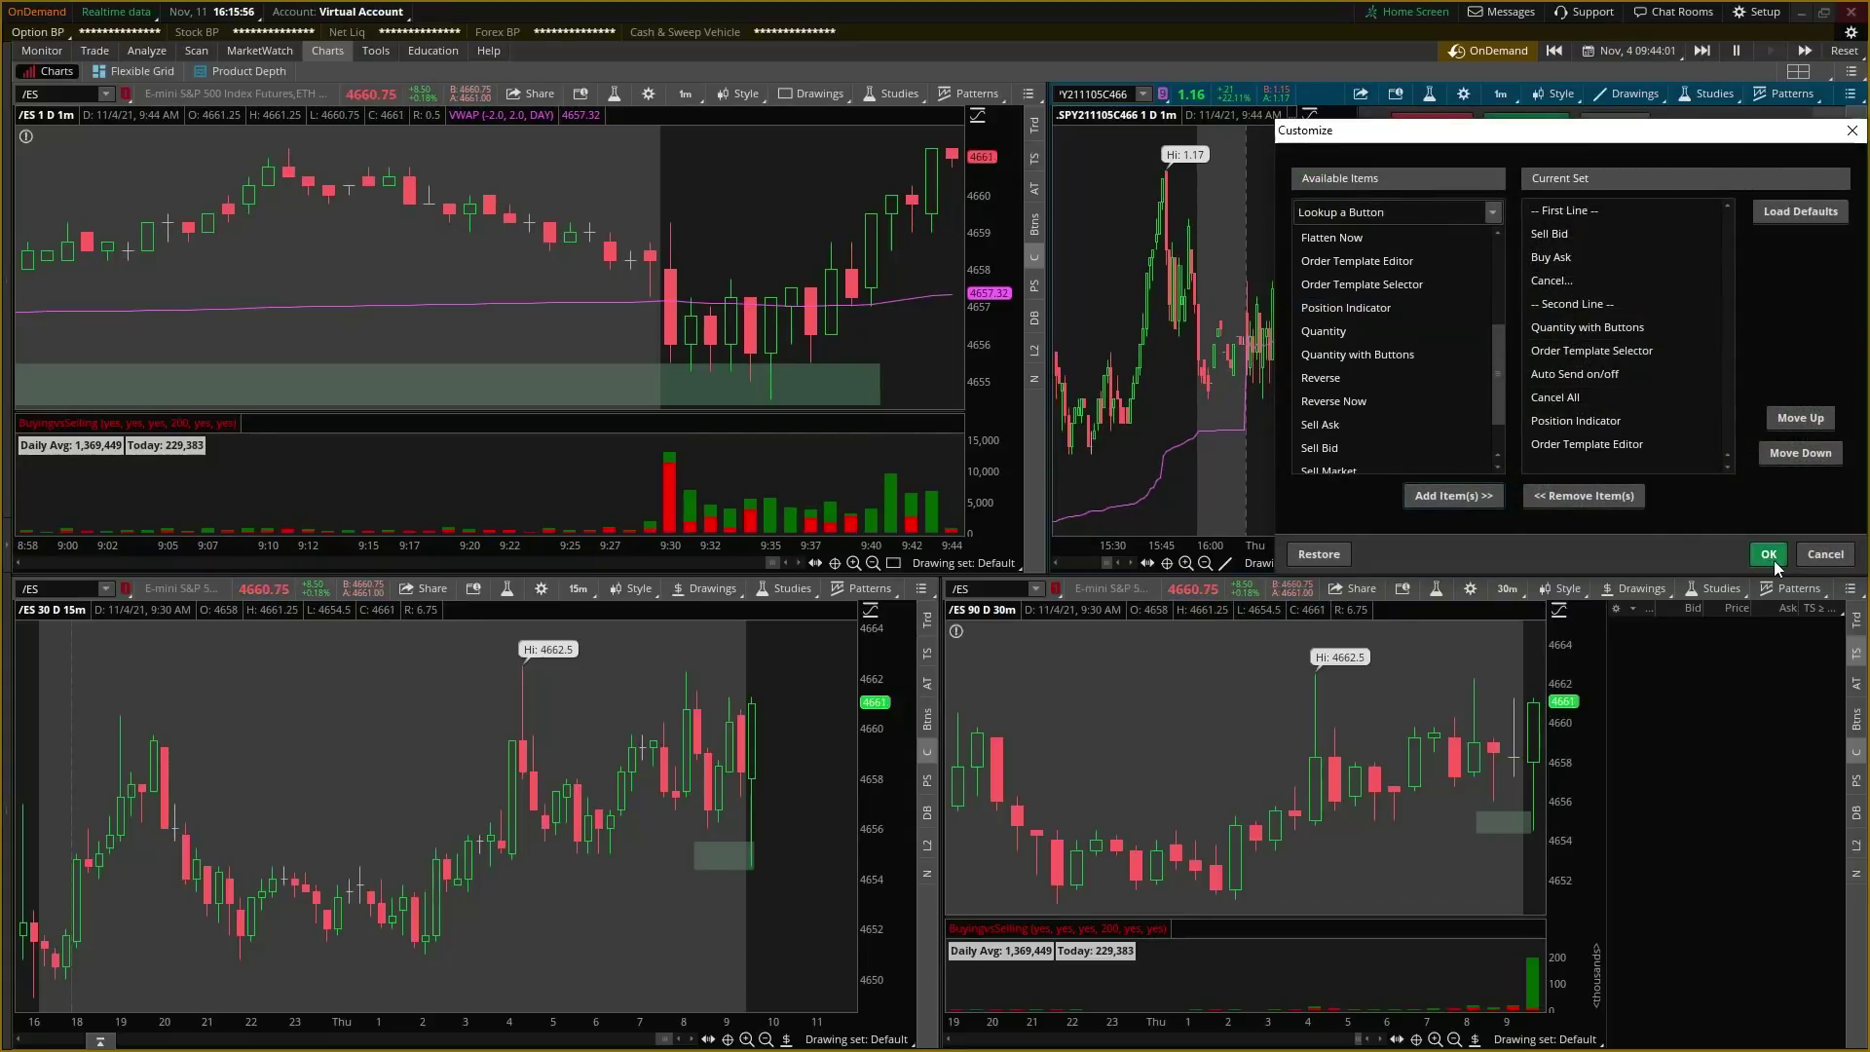
left_click(1768, 554)
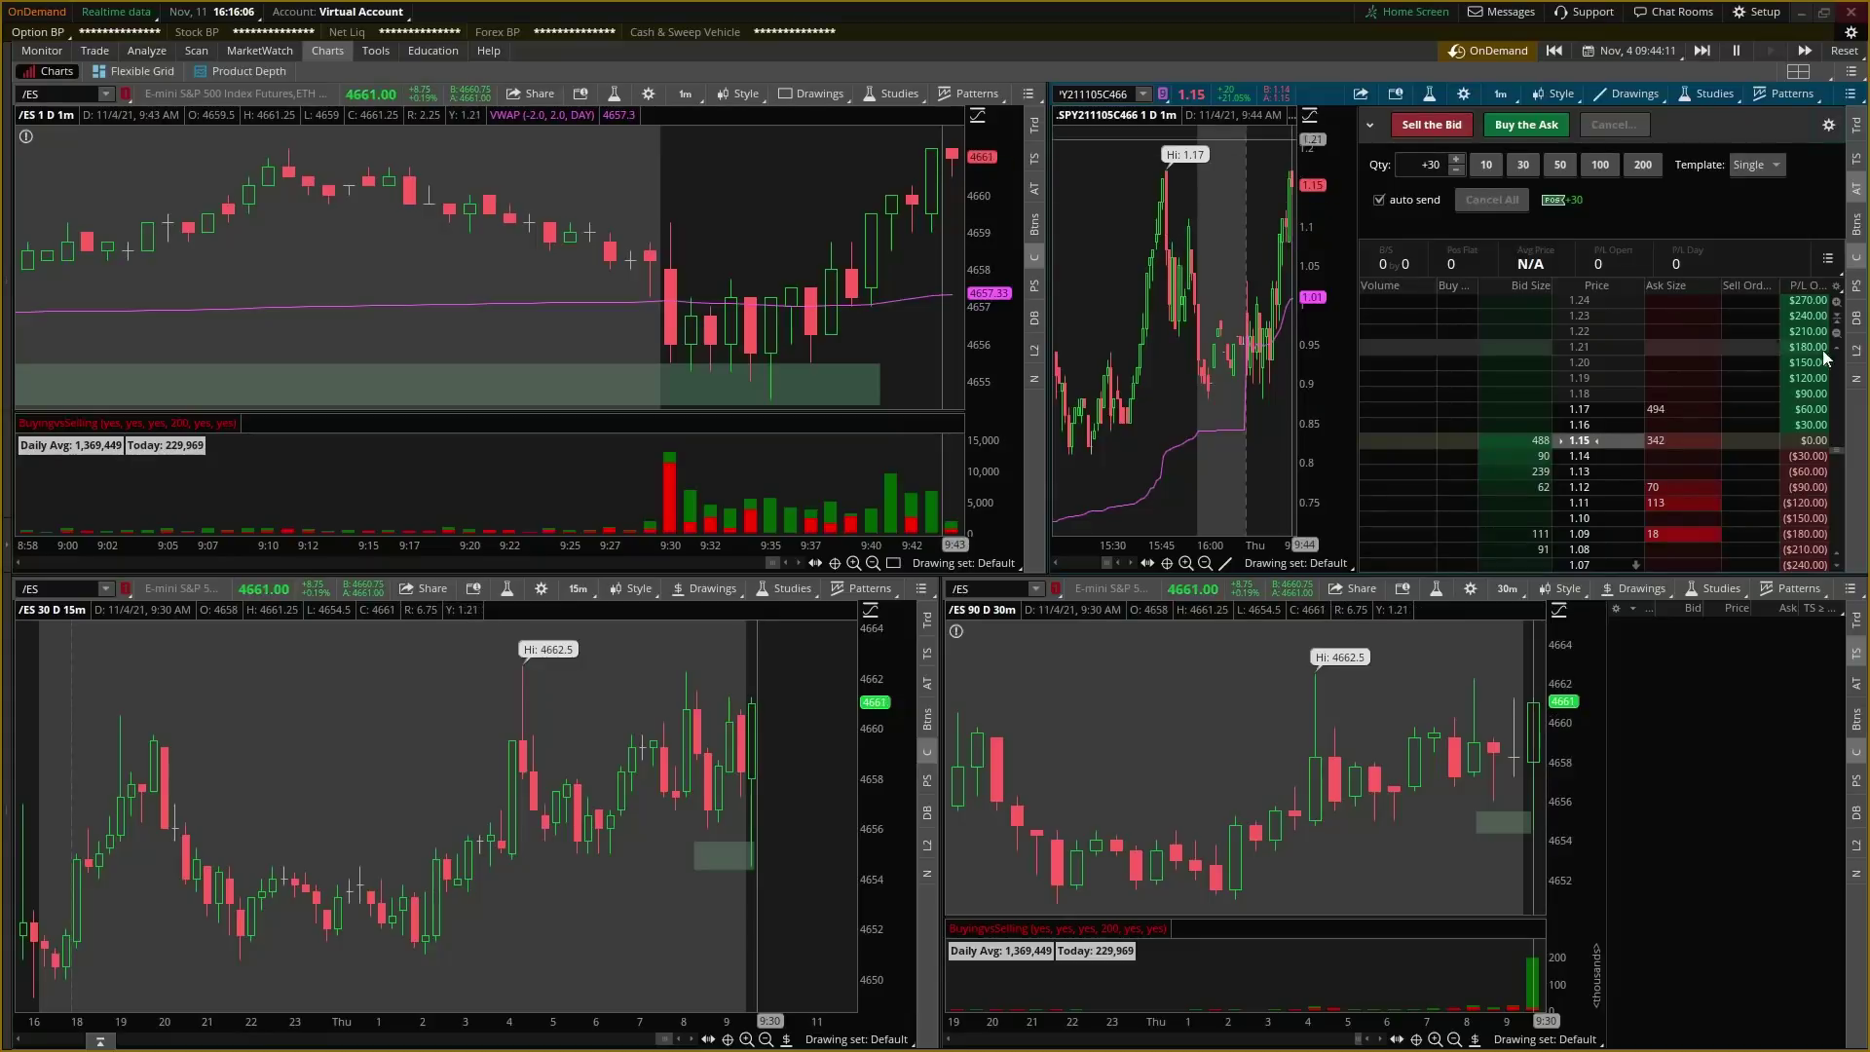
Step: Place a 30-contract sell limit order at 1.20 in the SPY call ladder and cancel all working orders
scroll(1792, 428, "up", 6)
scroll(1792, 394, "up", 3)
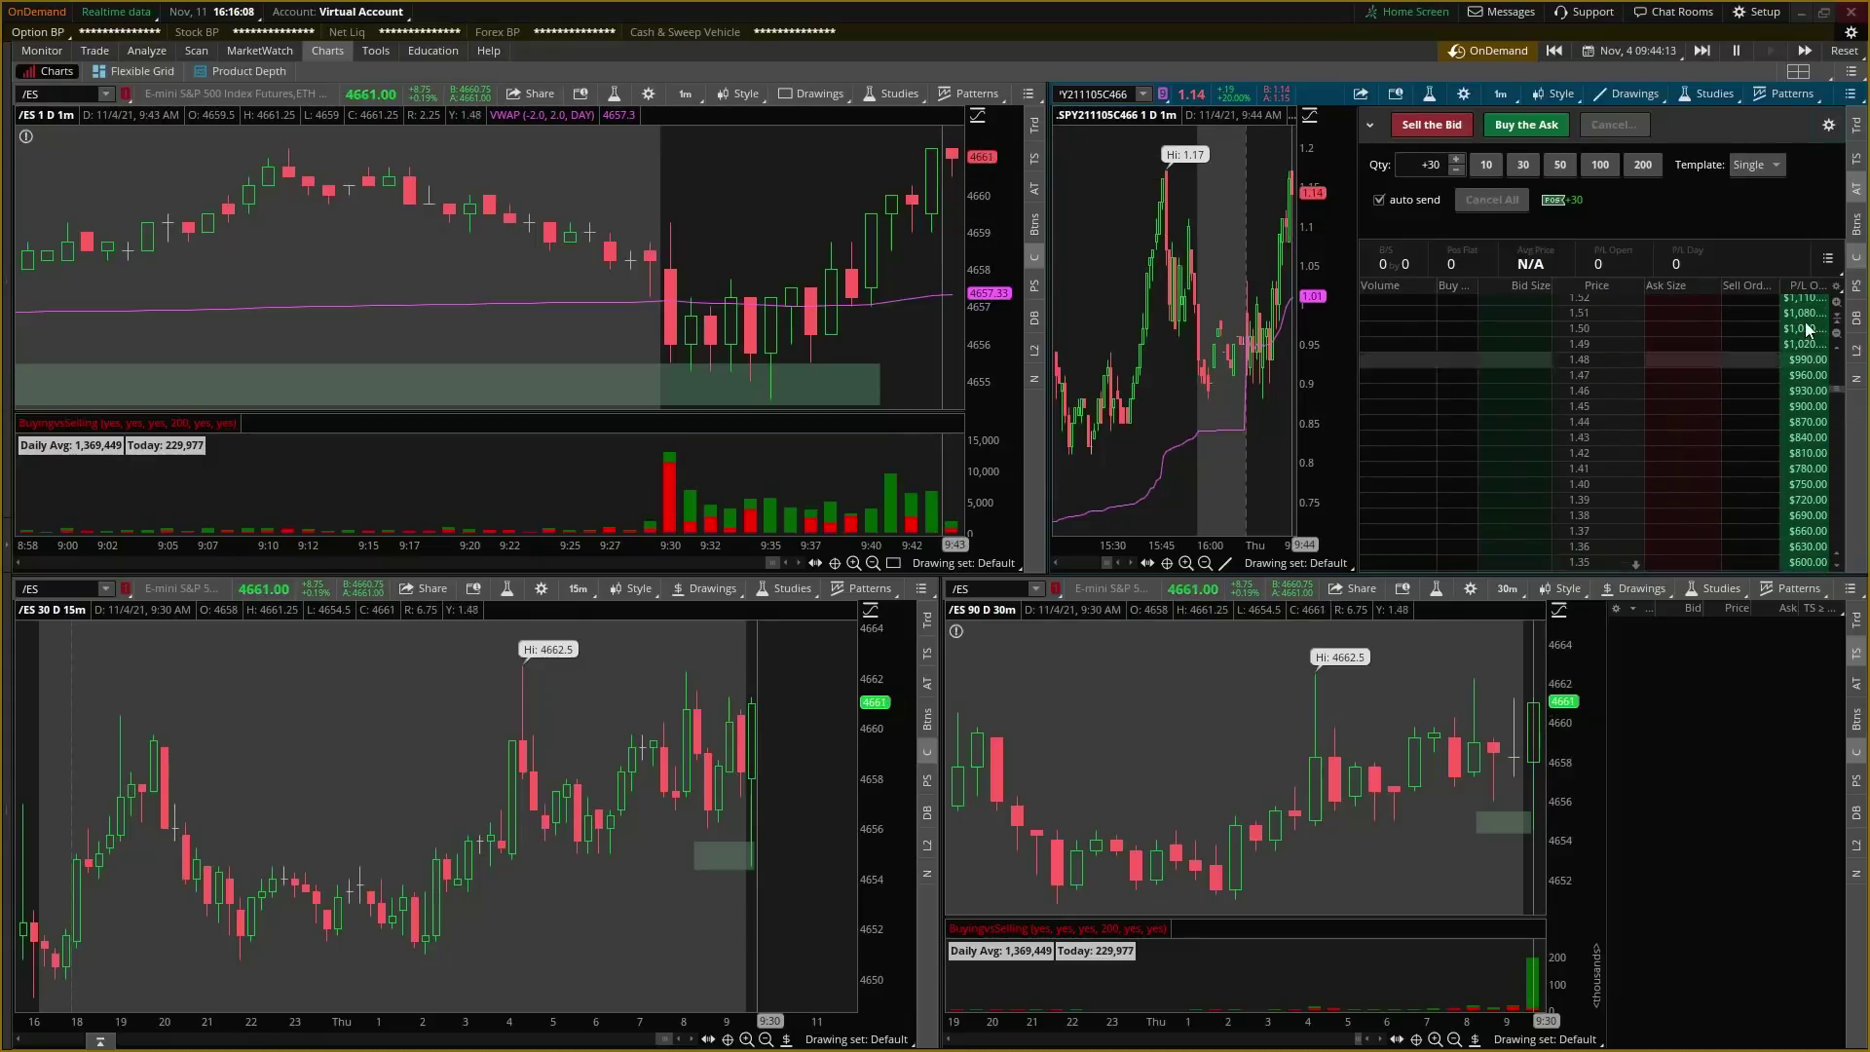
scroll(1814, 393, "down", 9)
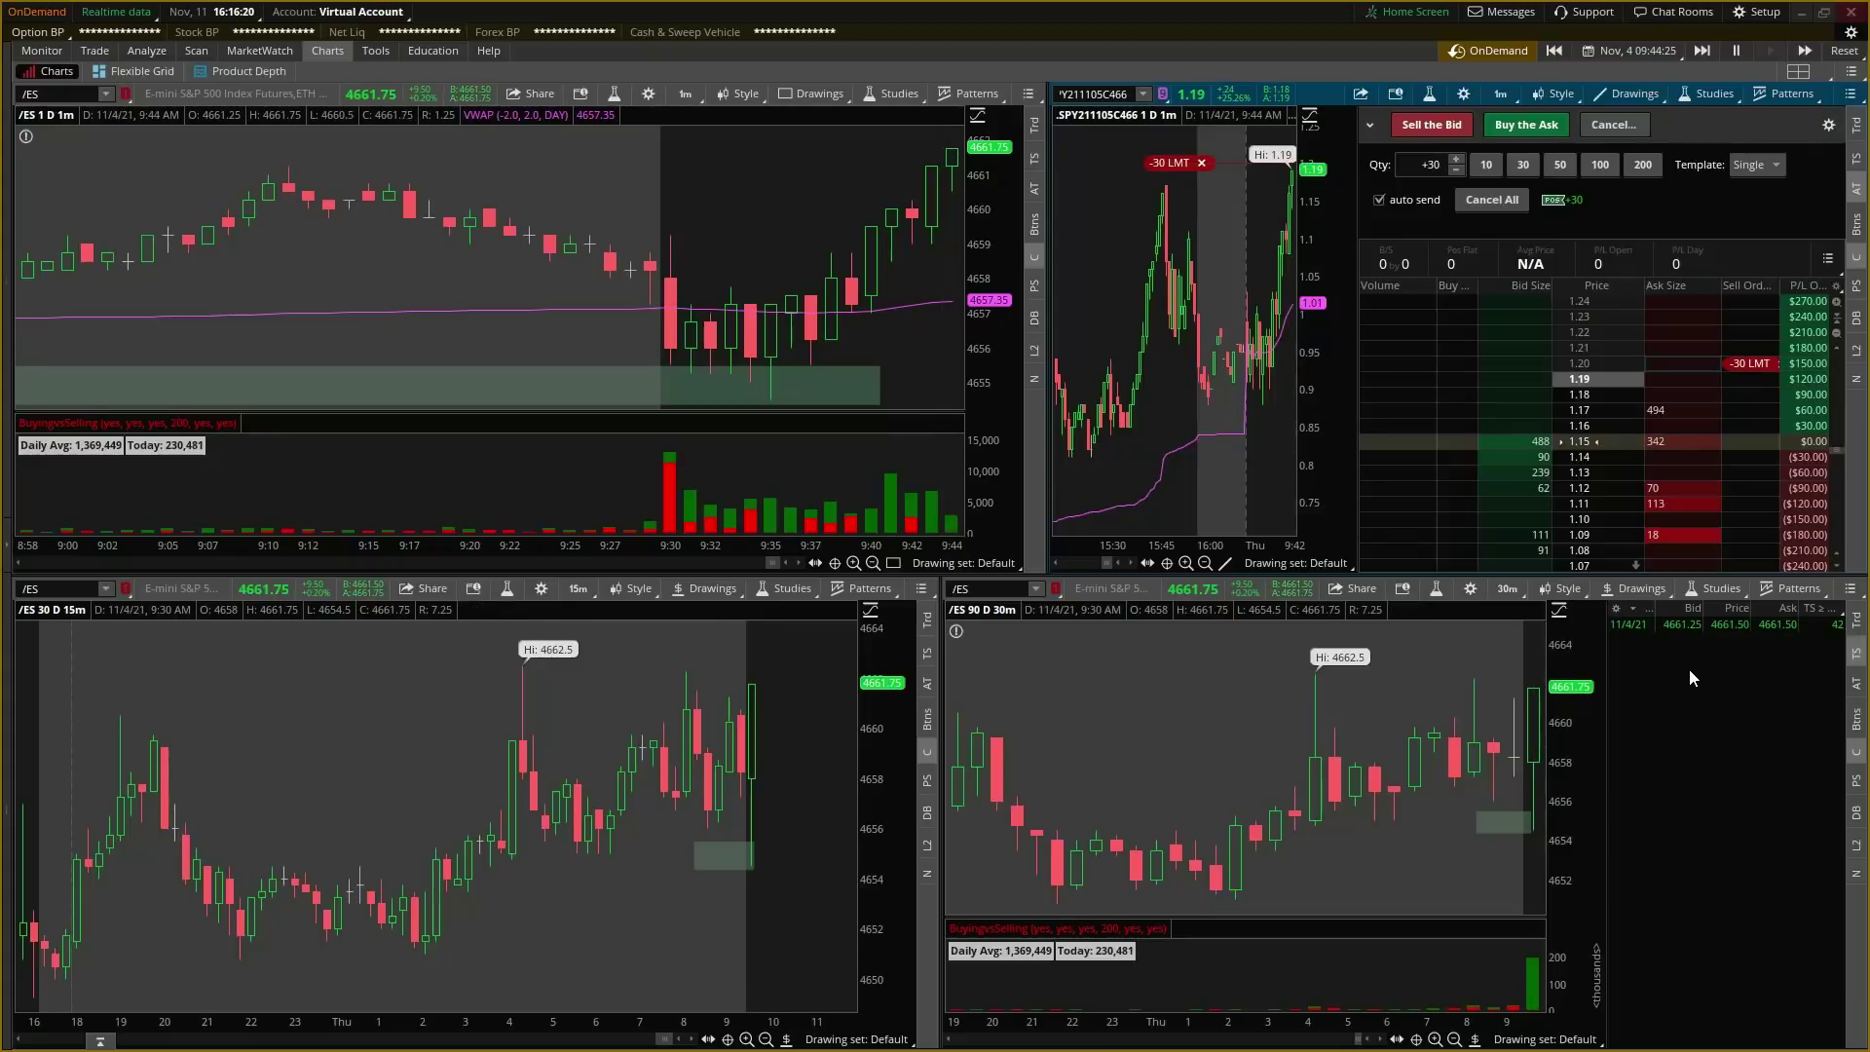
scroll(1176, 170, "up", 2)
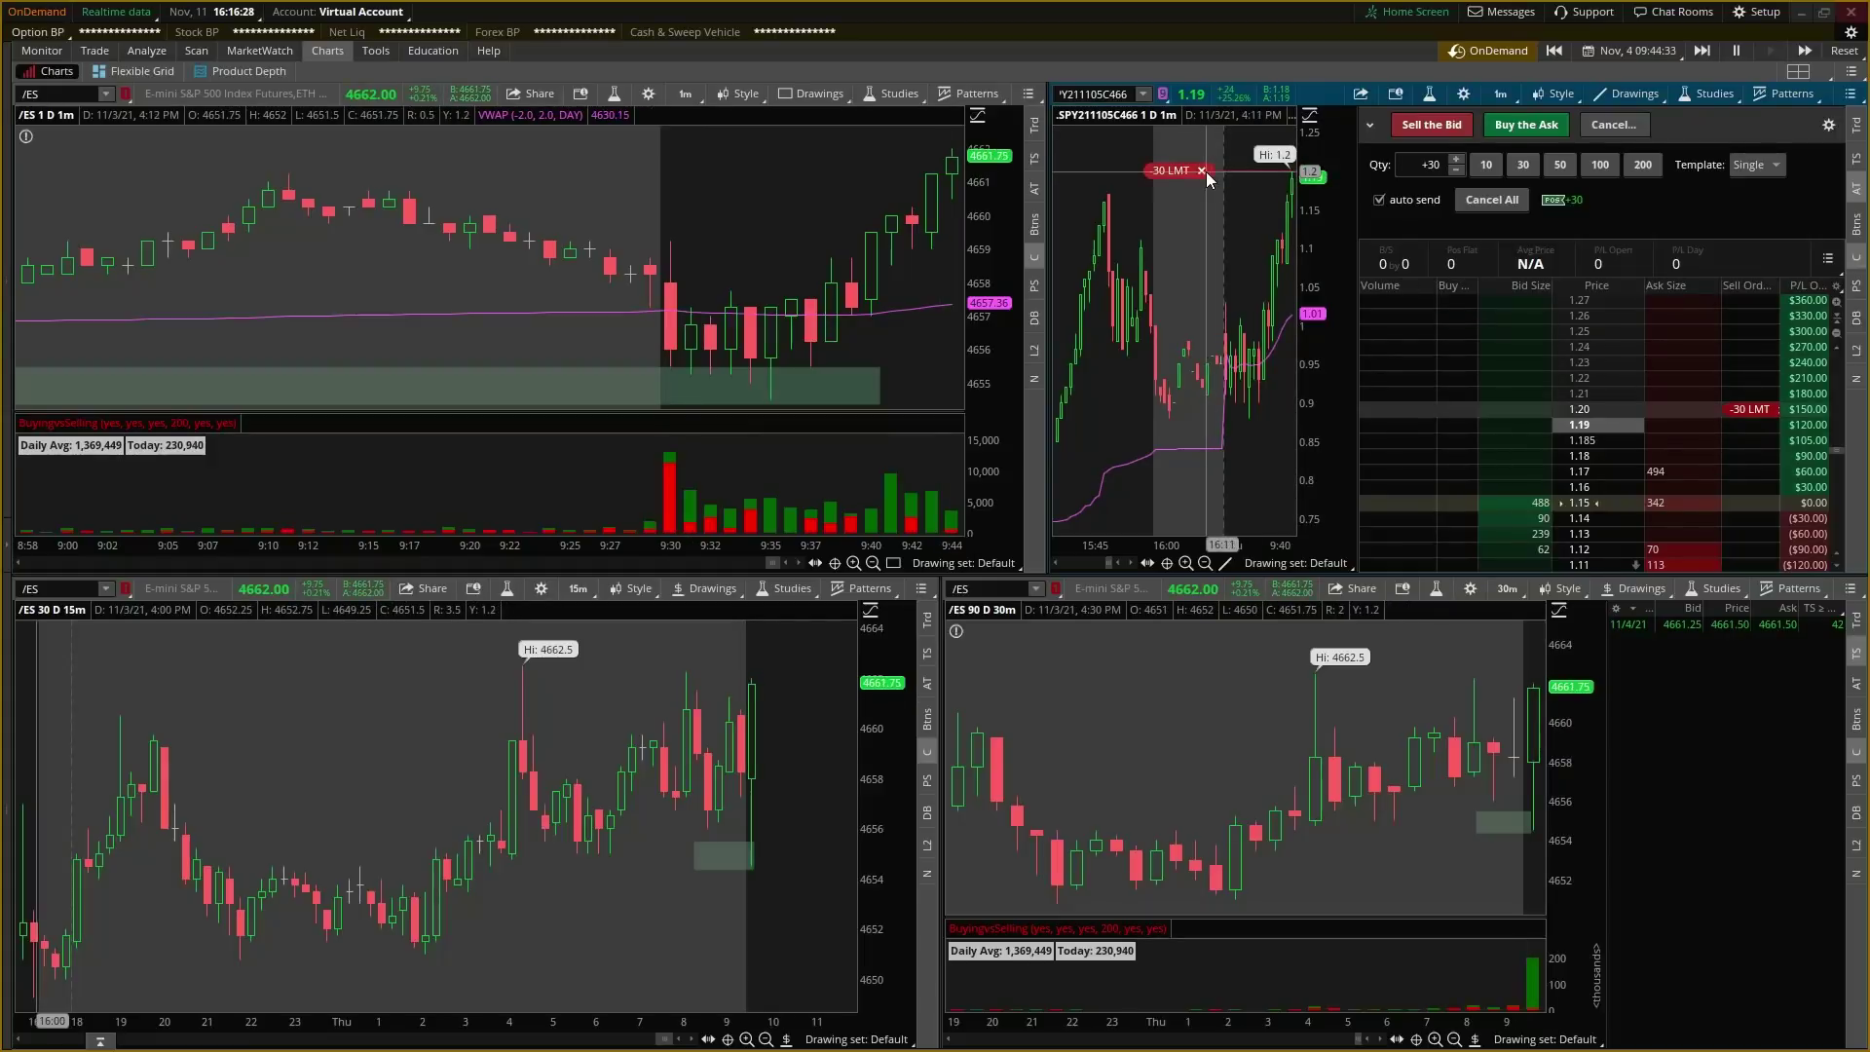
left_click(1617, 131)
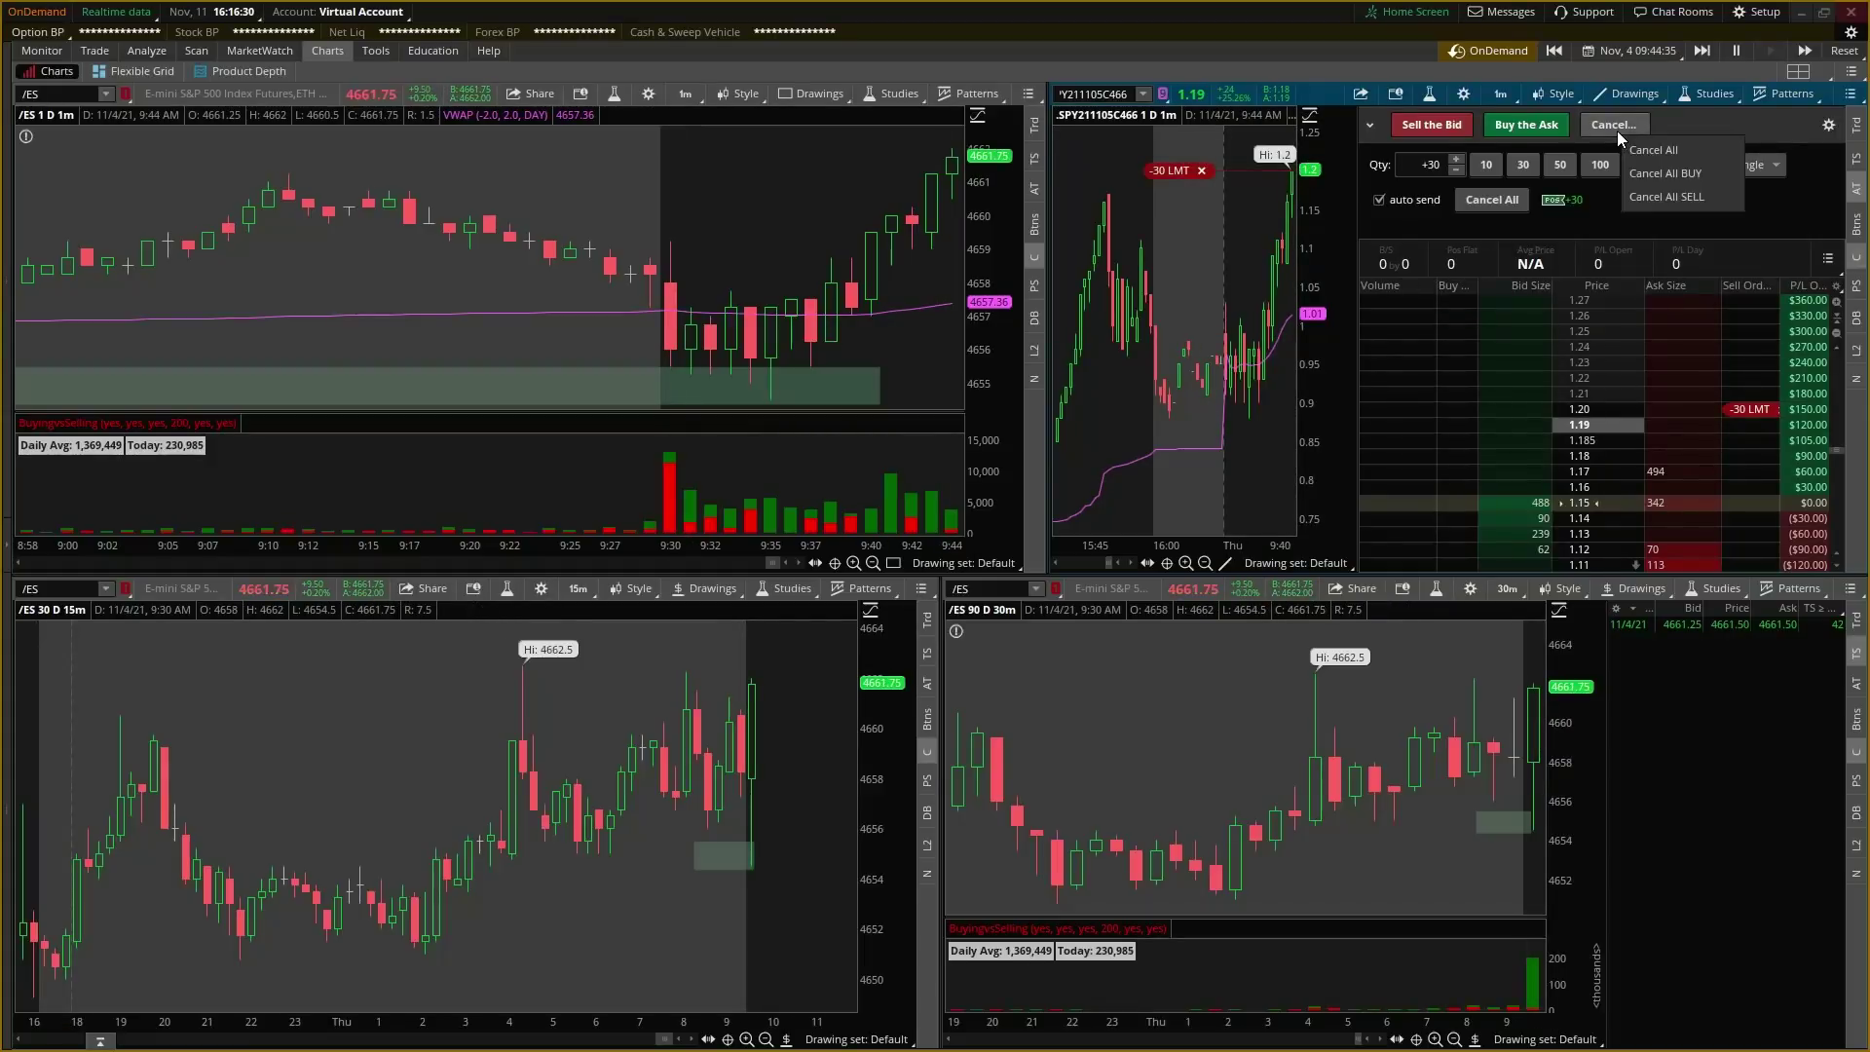
left_click(1653, 156)
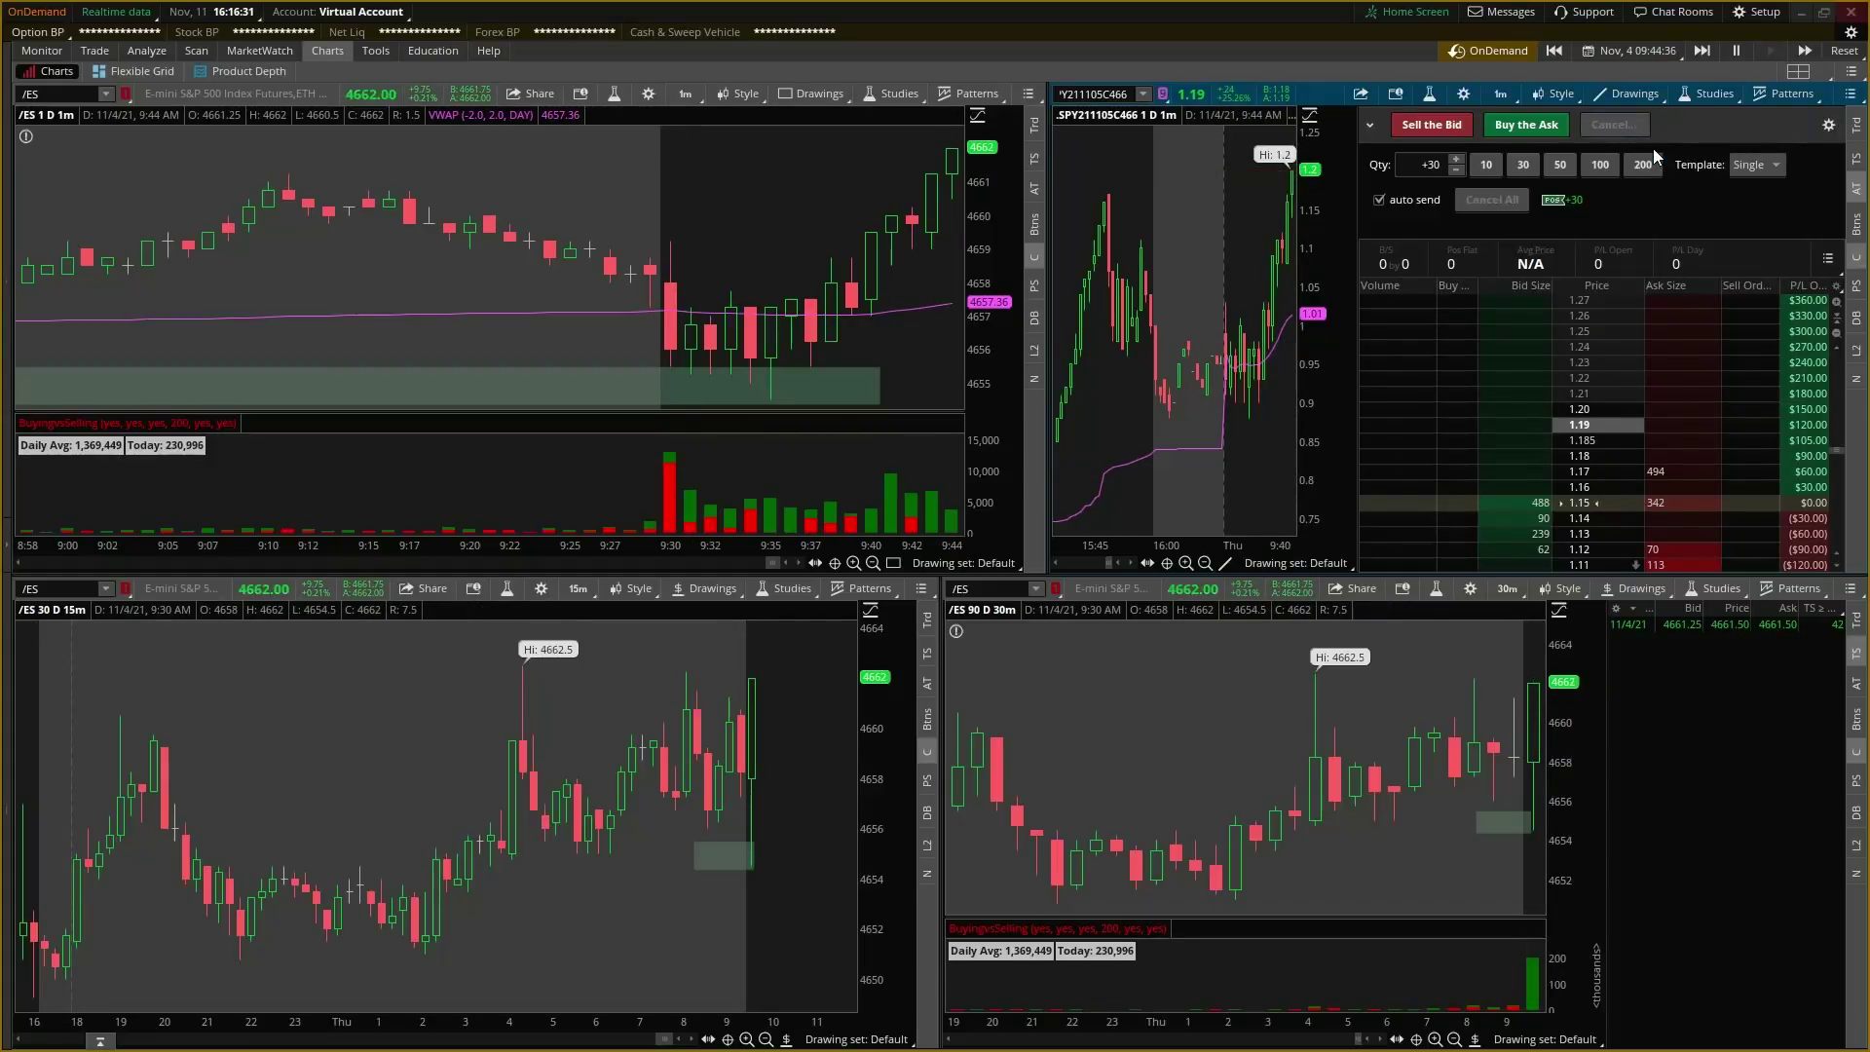
Step: Sell the 30 SPY calls with a 1.17 limit in the ladder and buy 30 again with a 1.19 limit
left_click(1688, 472)
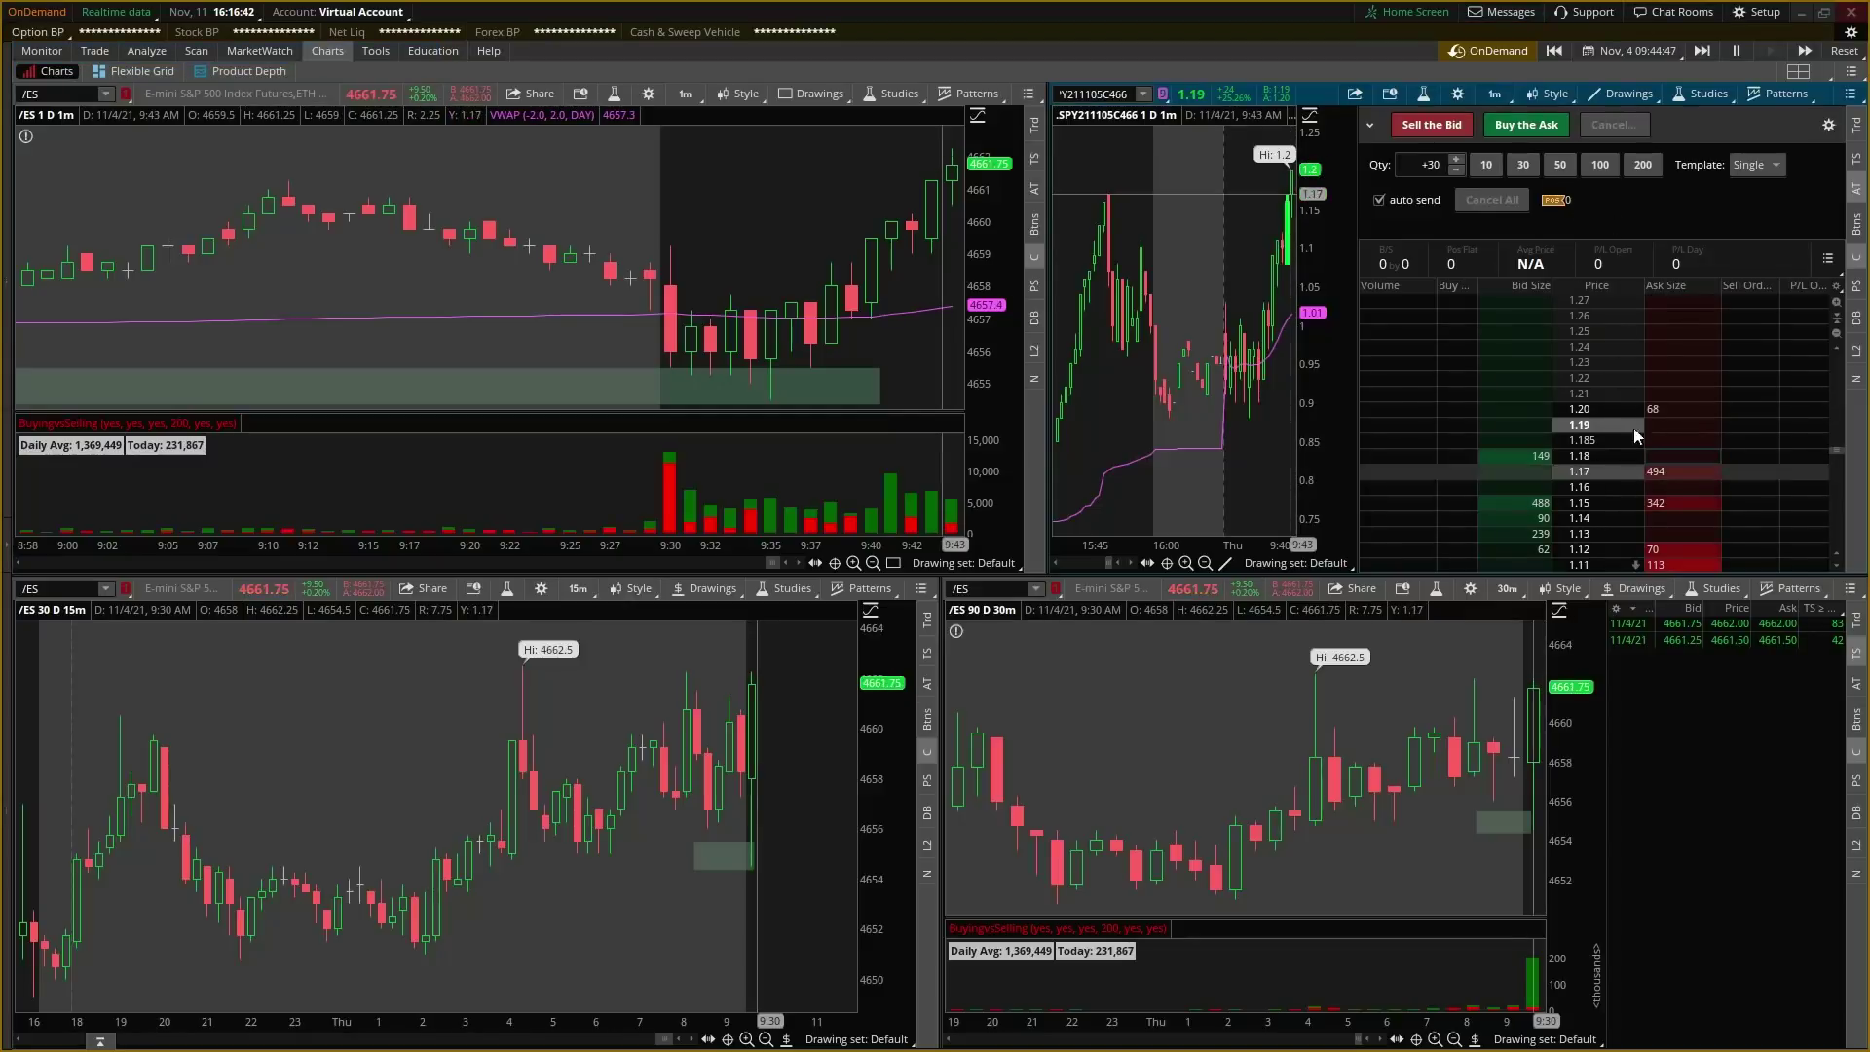
left_click(1535, 426)
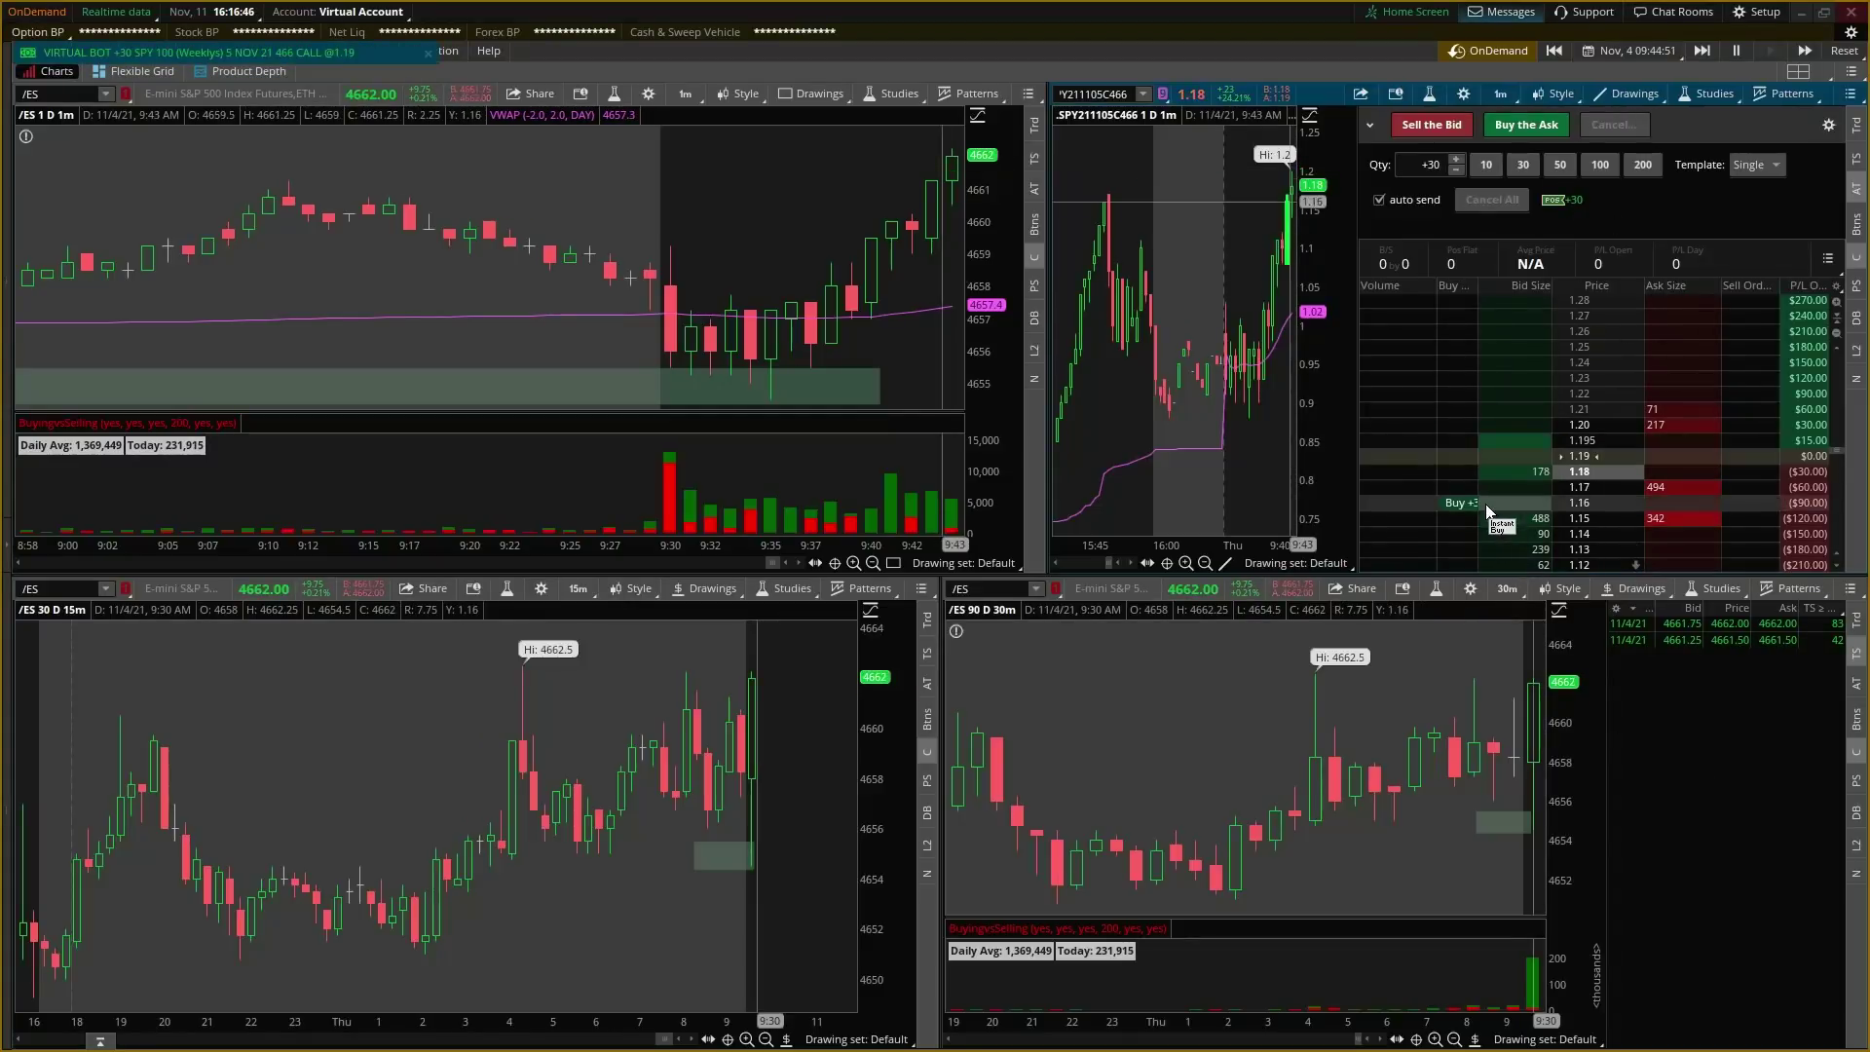
Step: Place a 30-contract sell limit at 1.20 against the new SPY call position and cancel that order on the chart
left_click(1673, 429)
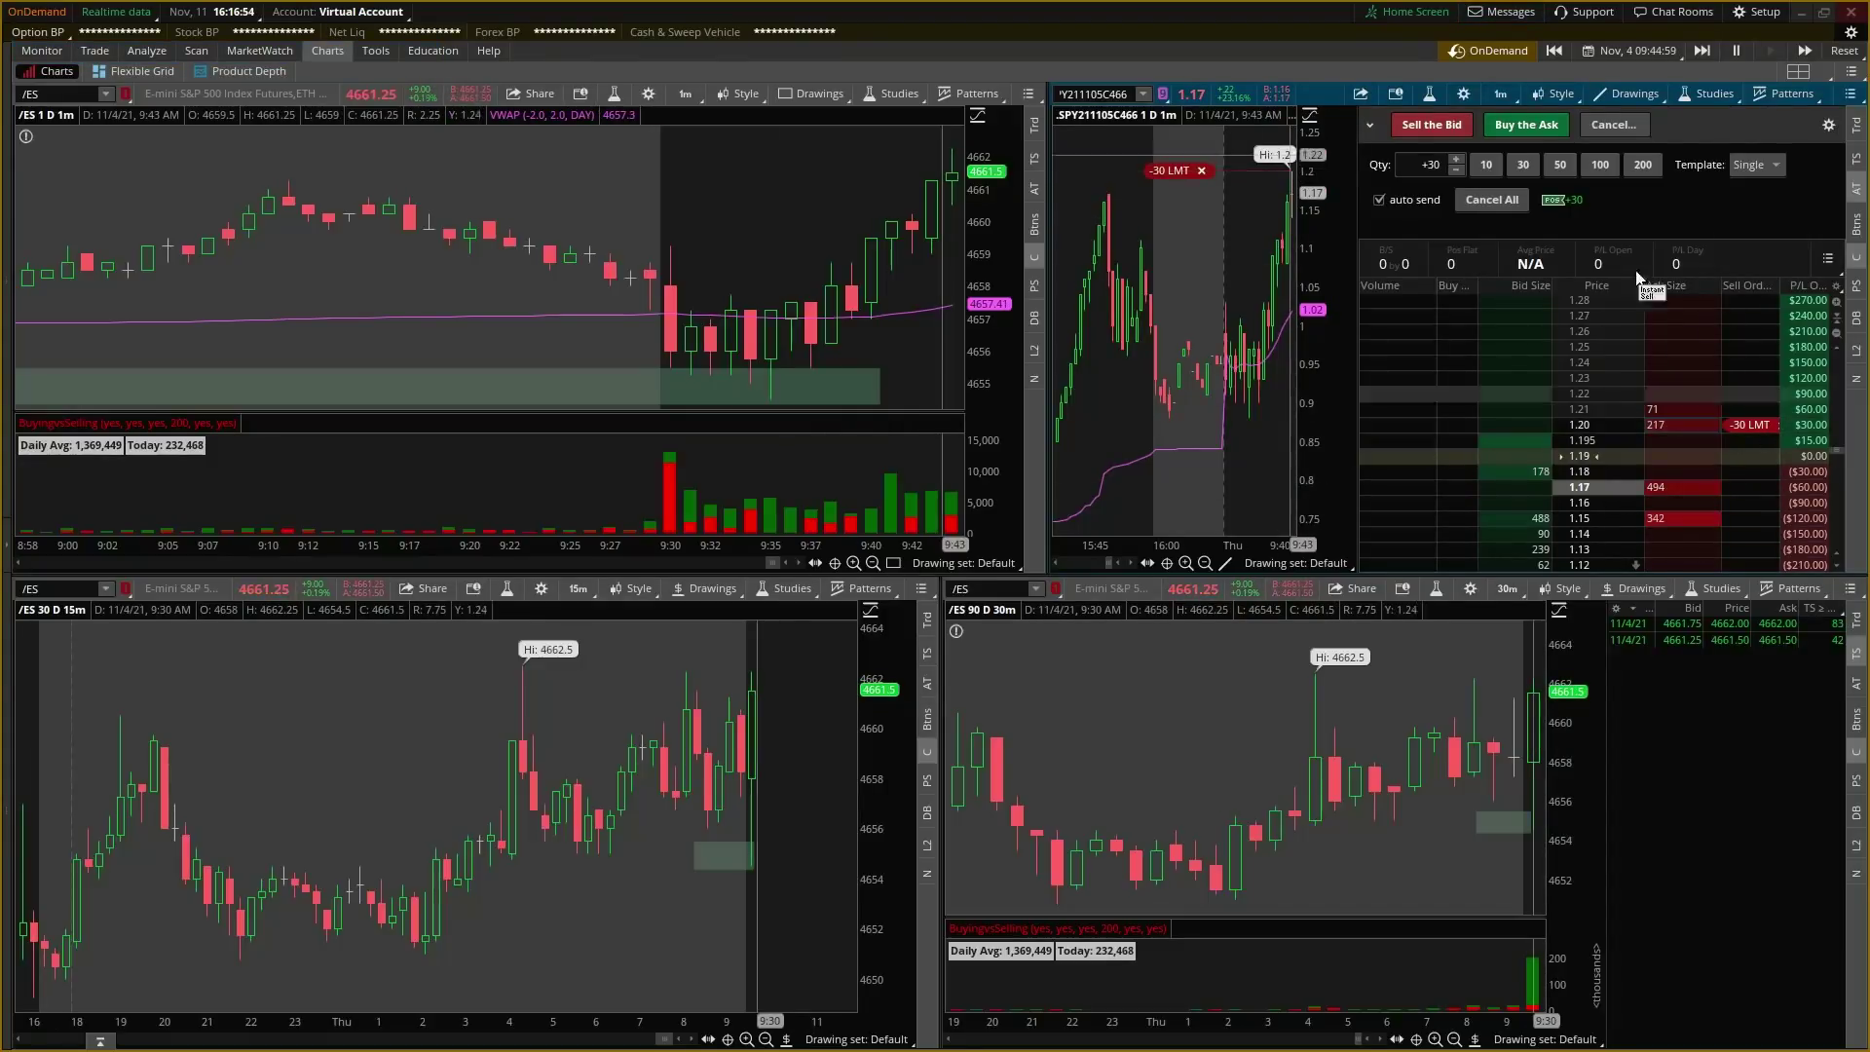
left_click(1203, 171)
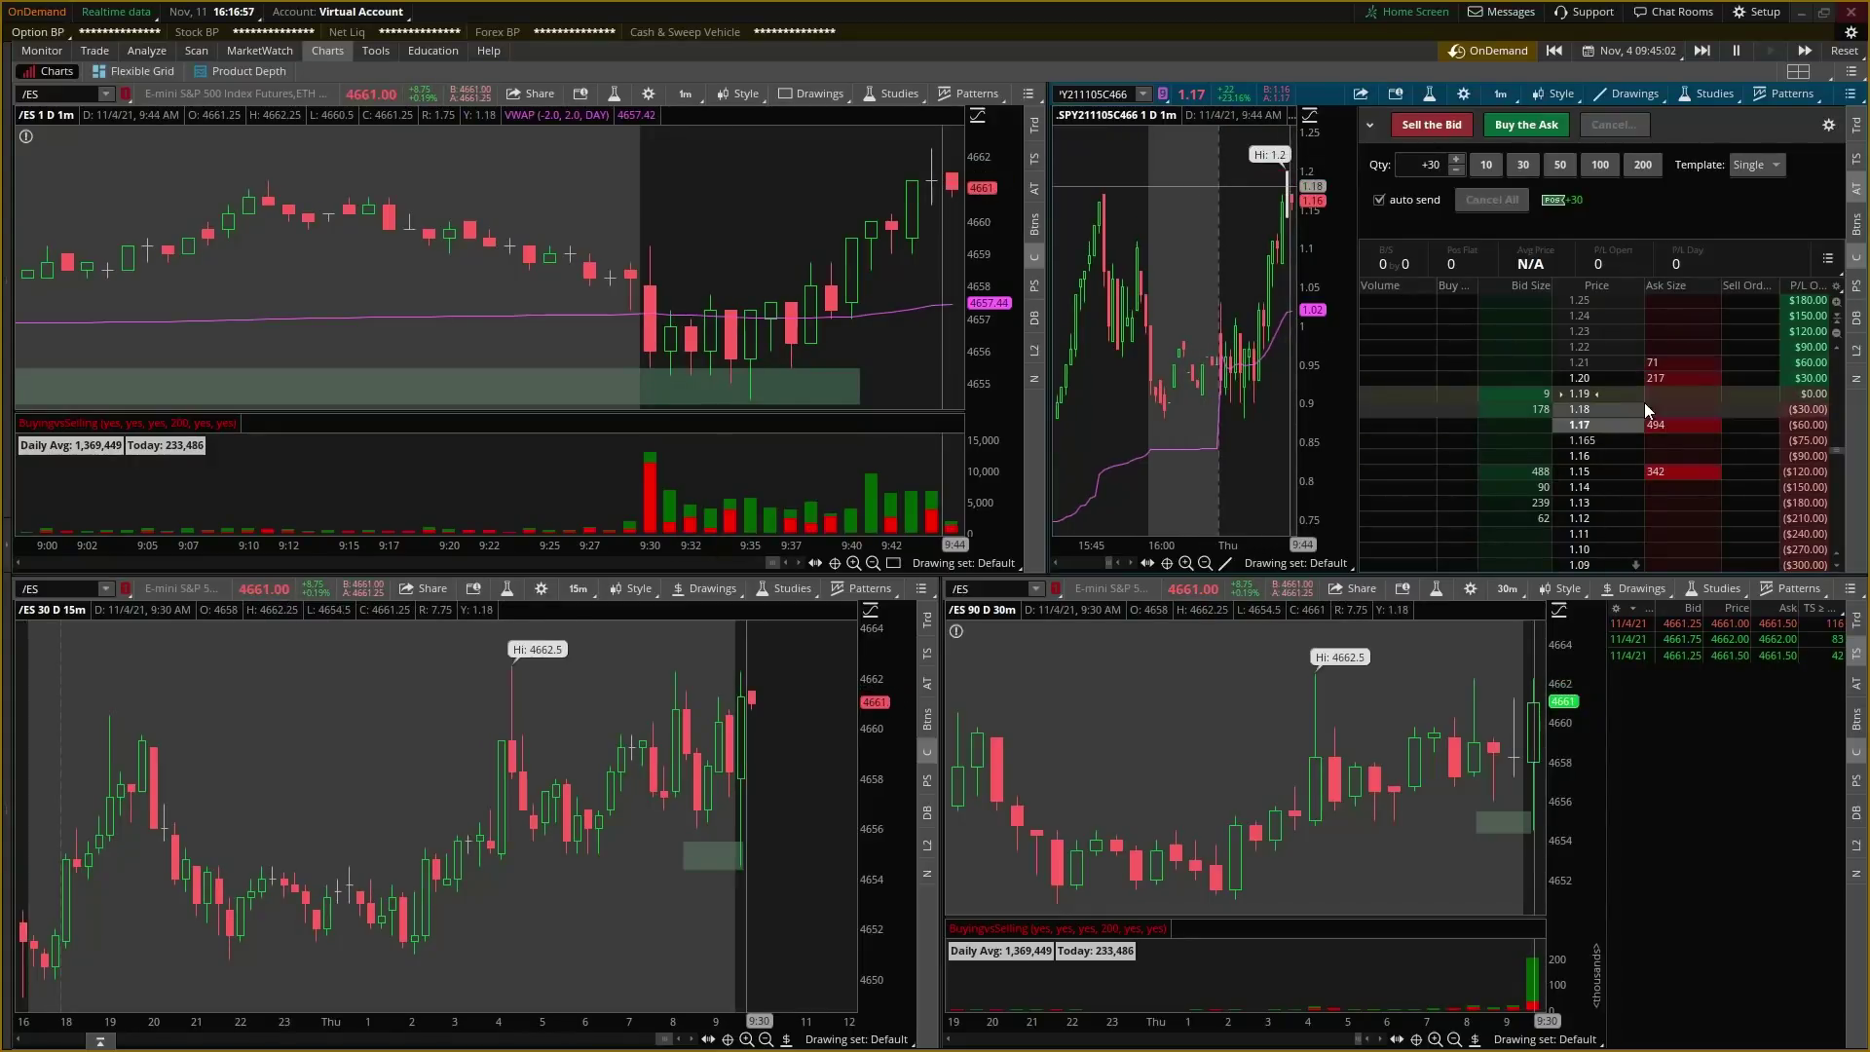
Step: Sell the 30 SPY calls from the ladder and widen the Active Trader ladder until it covers the option chart
left_click(1683, 461)
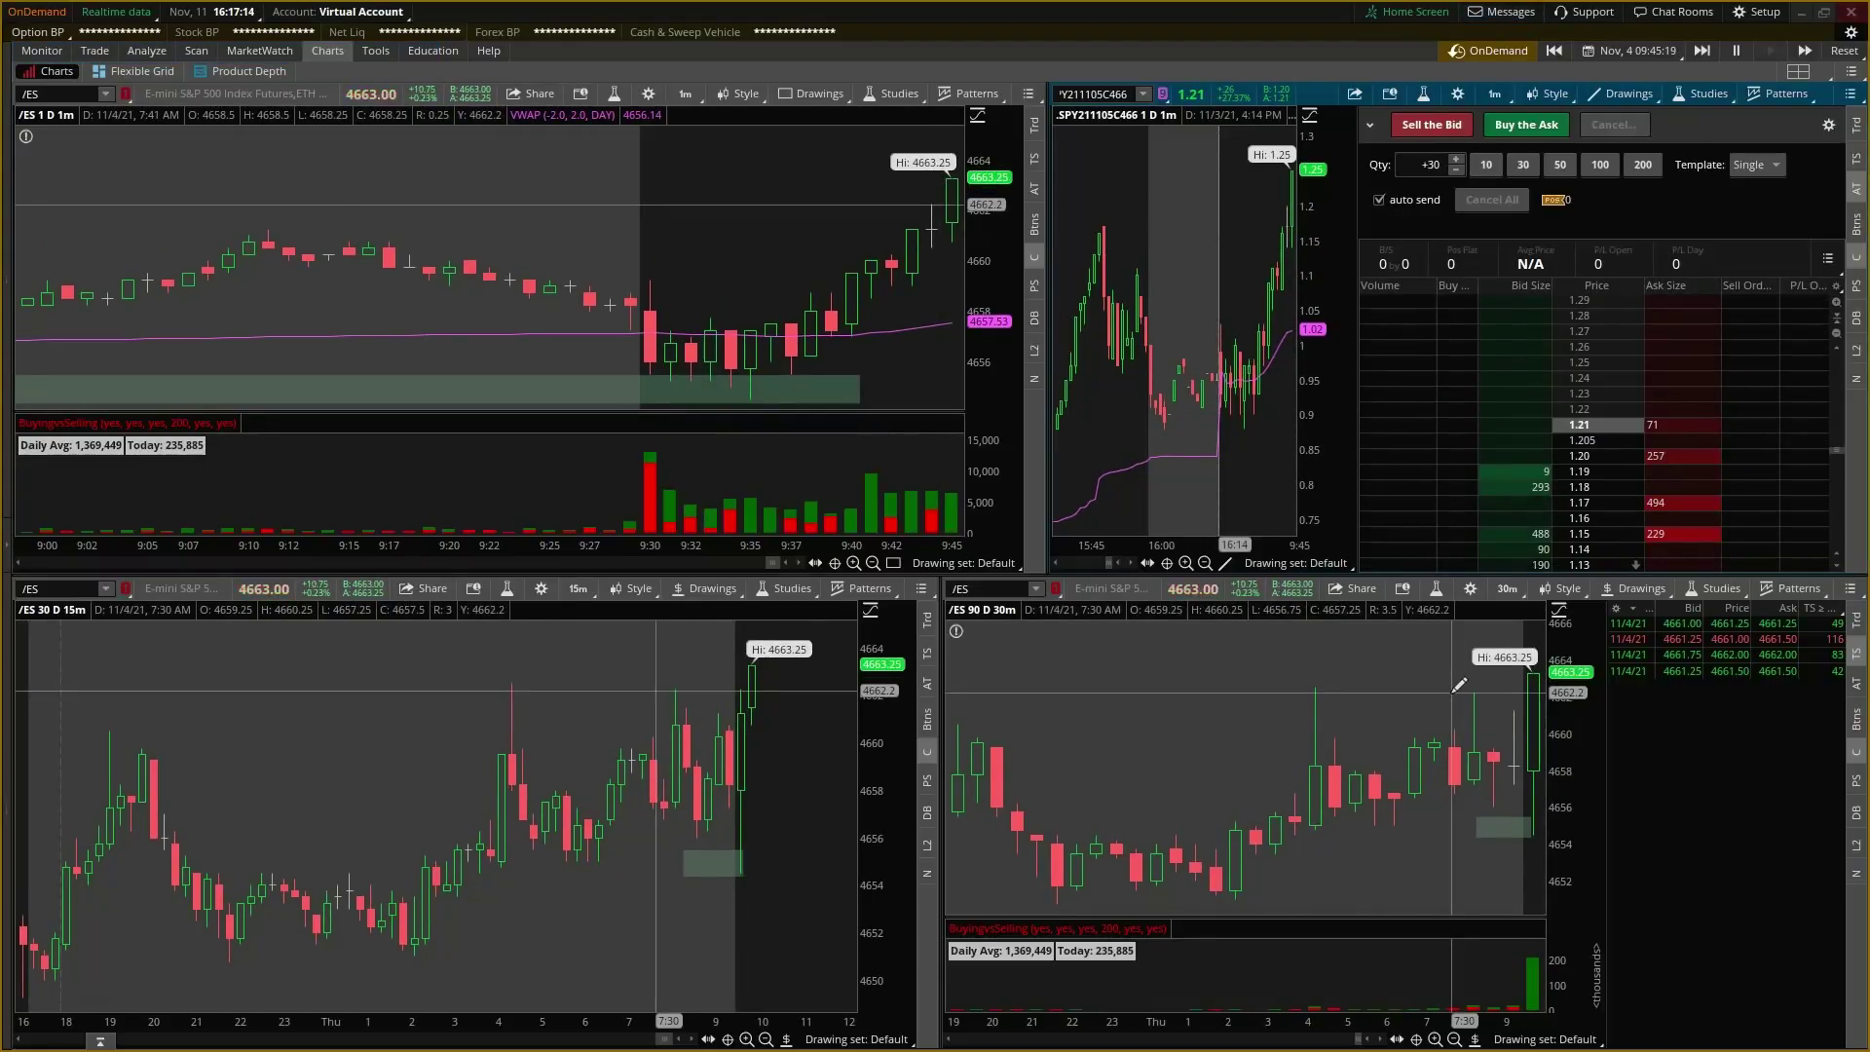
left_click_drag(1357, 250, 1040, 346)
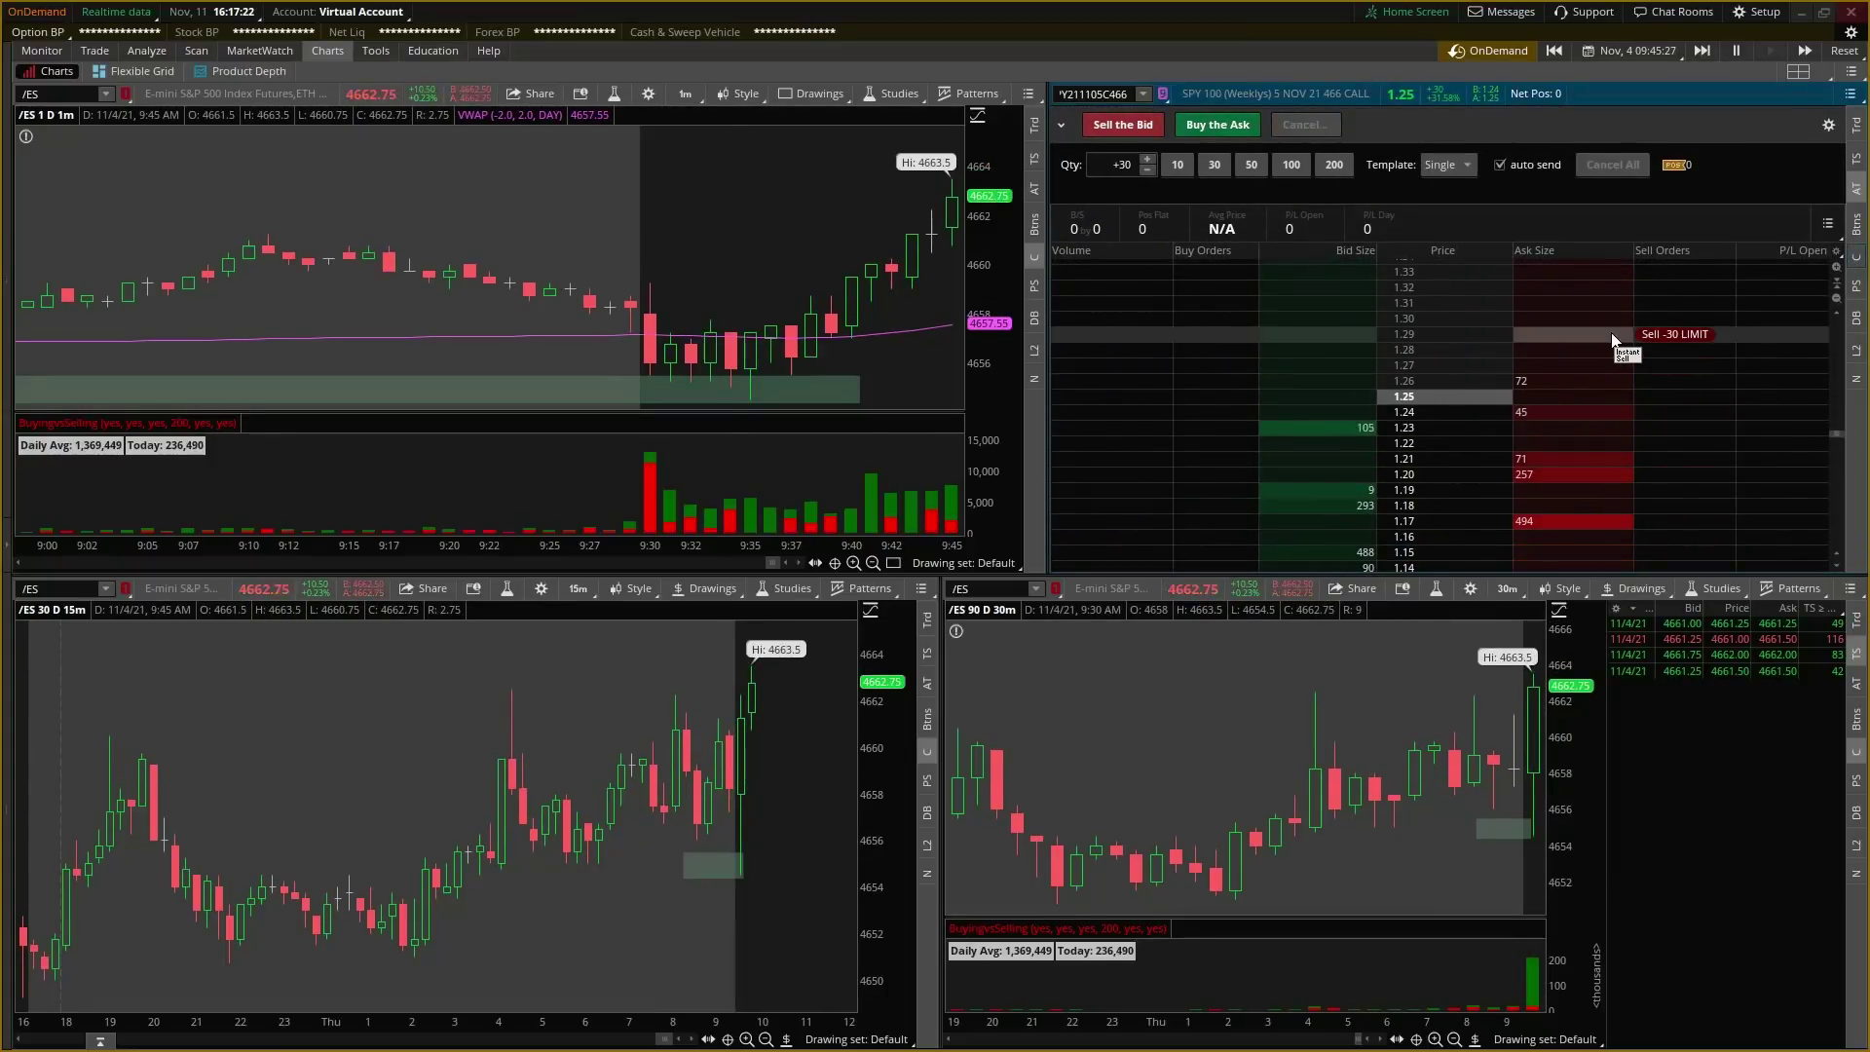
Step: Show and hide the Active Trader ladder on the one-minute and 15-minute /ES charts
left_click(1036, 191)
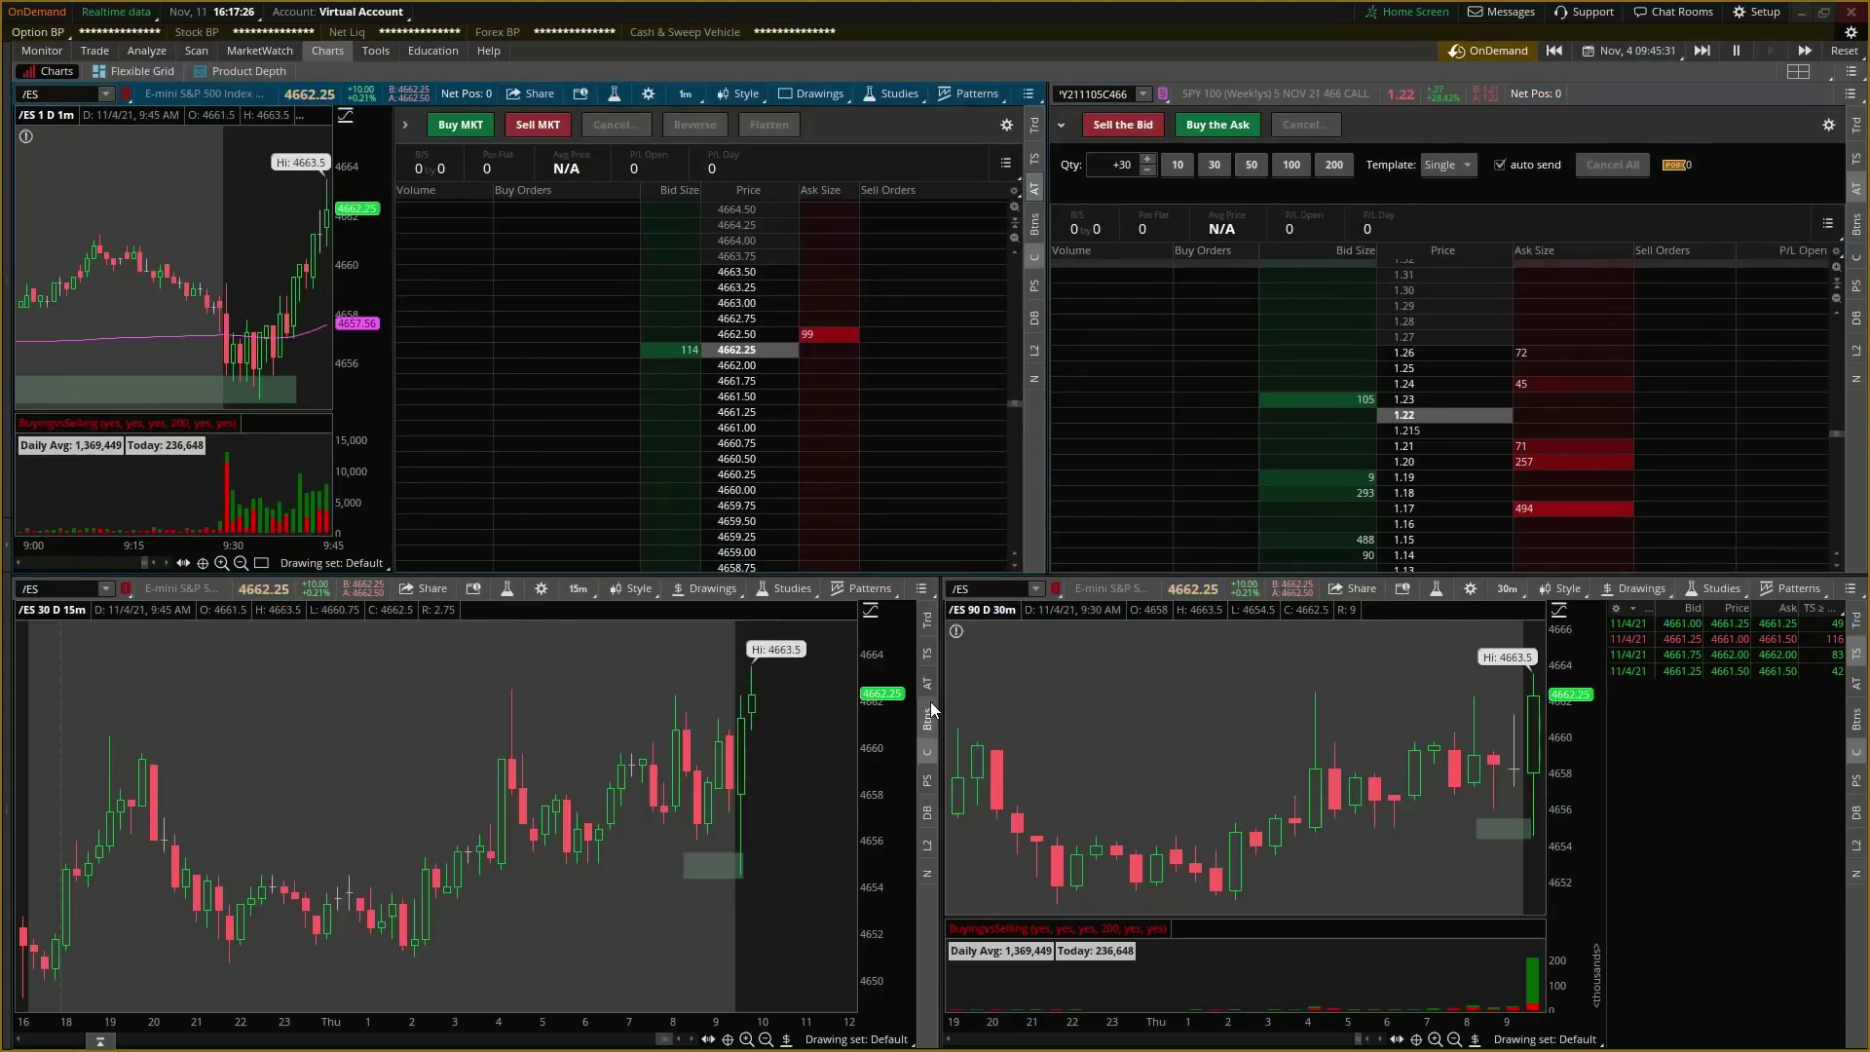
left_click(927, 683)
left_click(927, 683)
left_click(1036, 185)
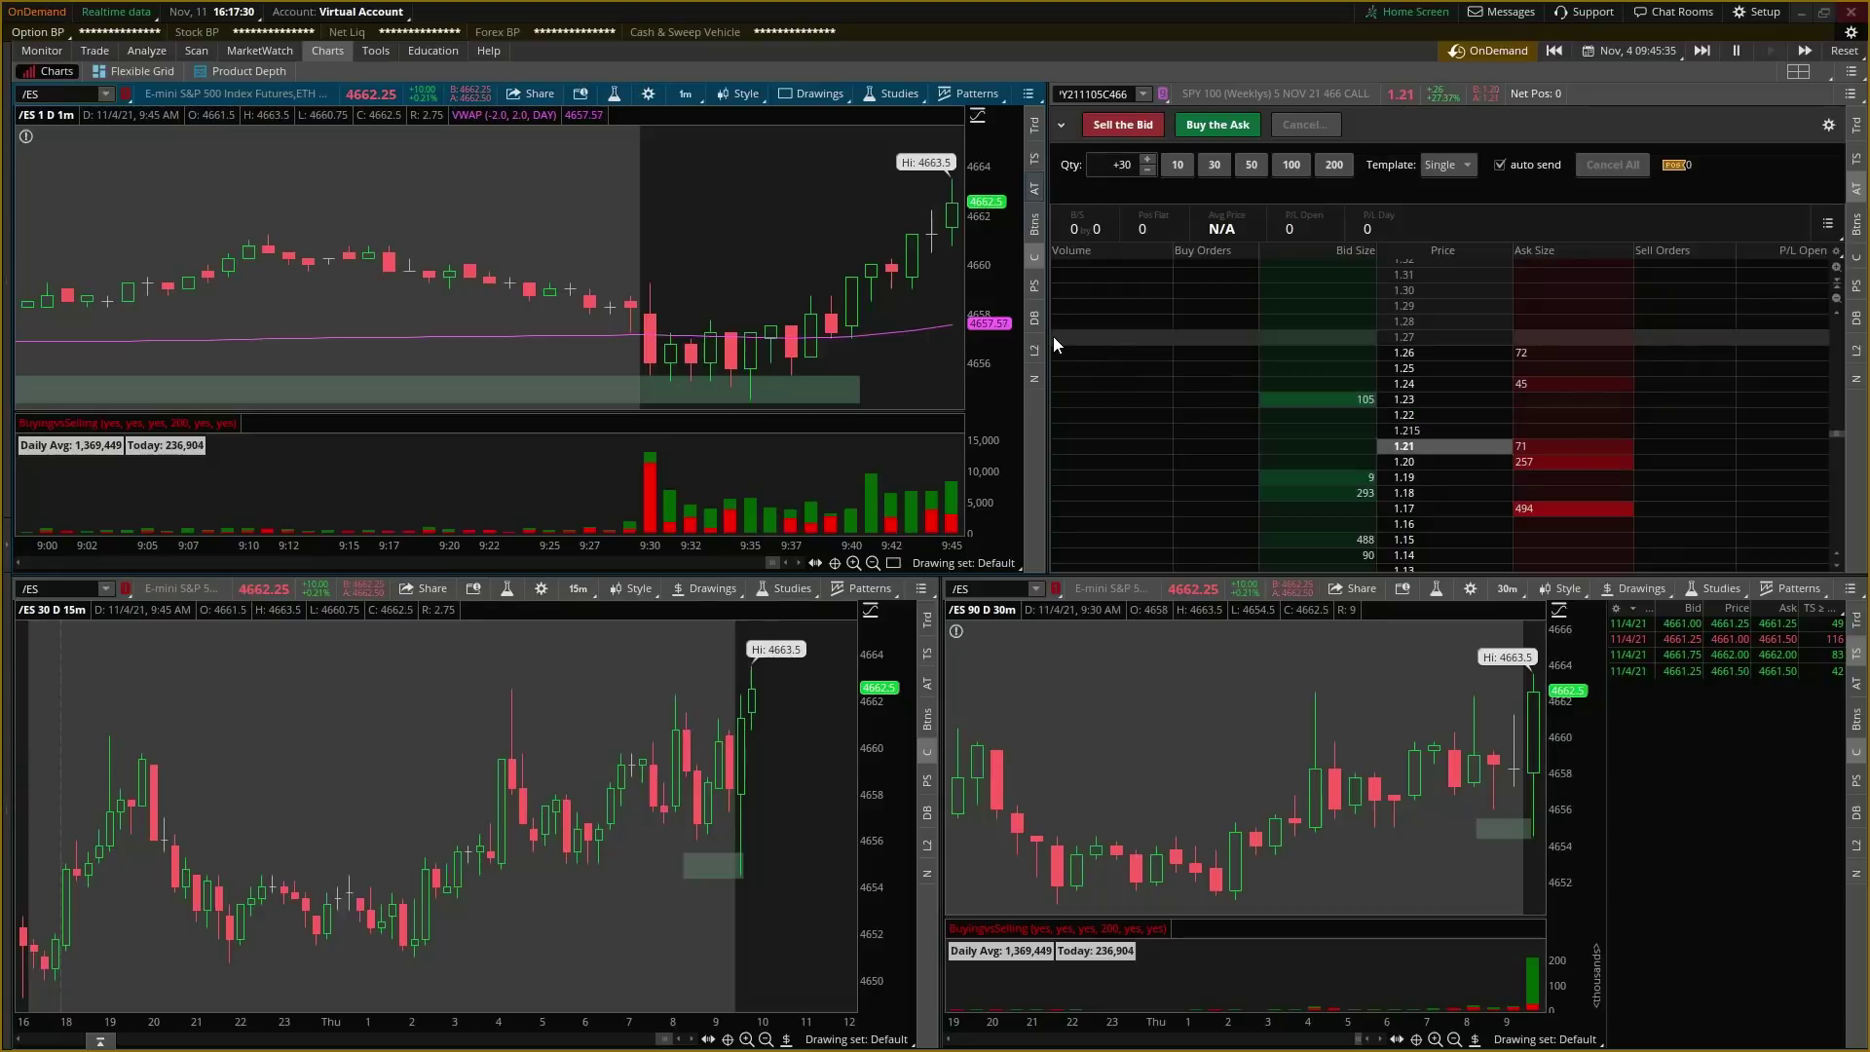
Step: Buy 30 SPY calls with a 1.21 limit, place a 30-contract sell limit at 1.26 and move it to 1.24
left_click(1336, 447)
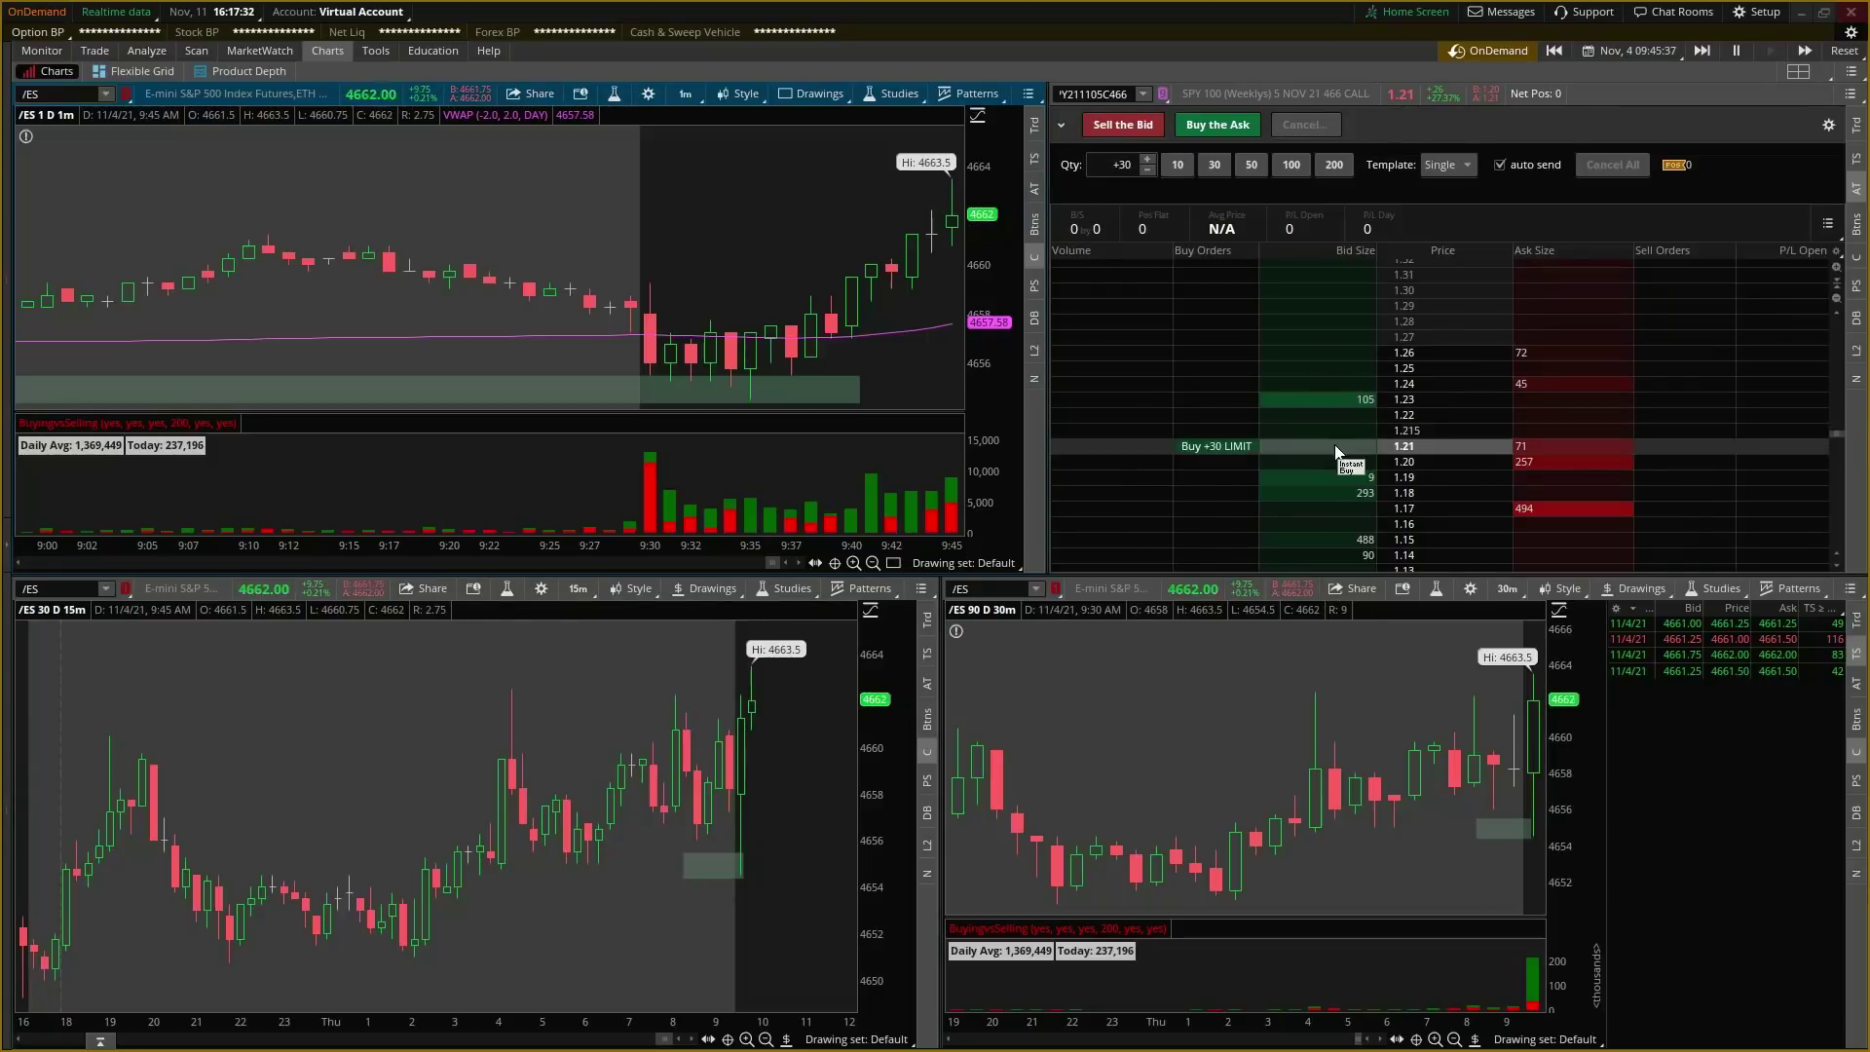
left_click(1543, 356)
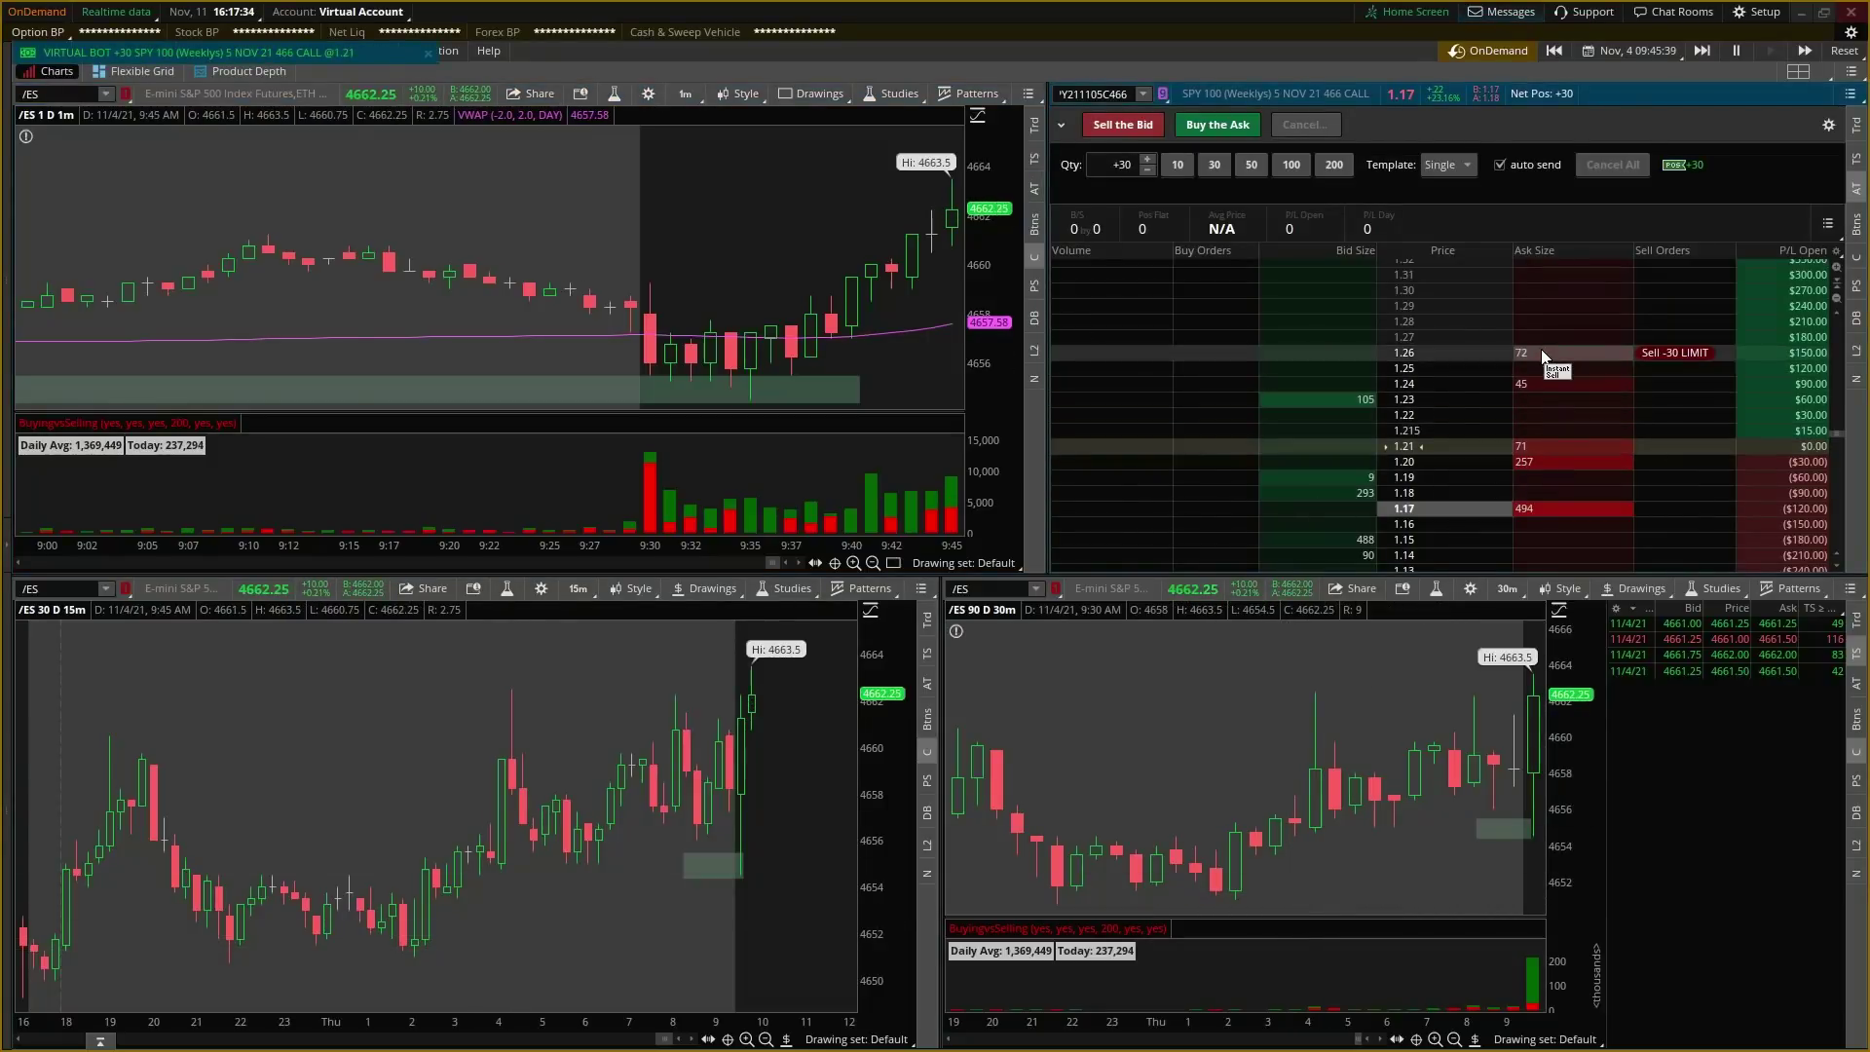
left_click_drag(1698, 355, 1596, 388)
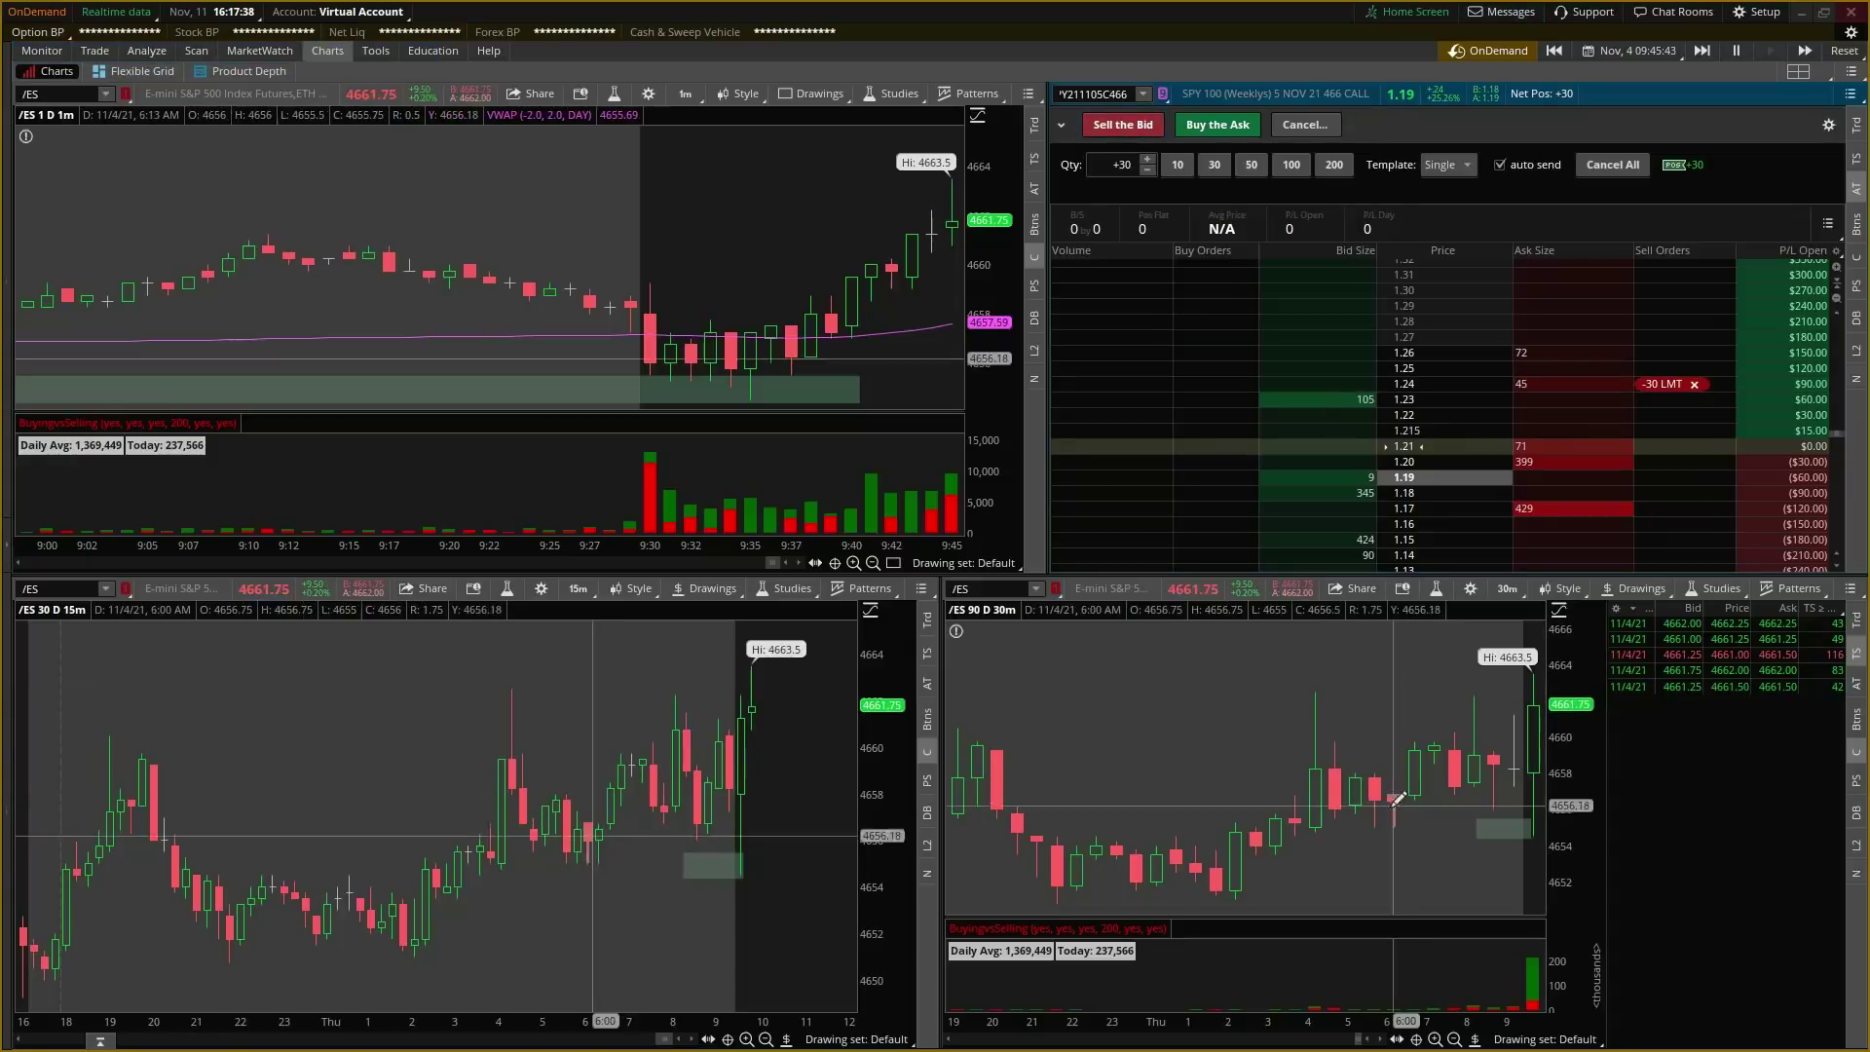
Step: Cancel the 1.24 sell limit and sell the 30 SPY calls at the bid
left_click(1694, 384)
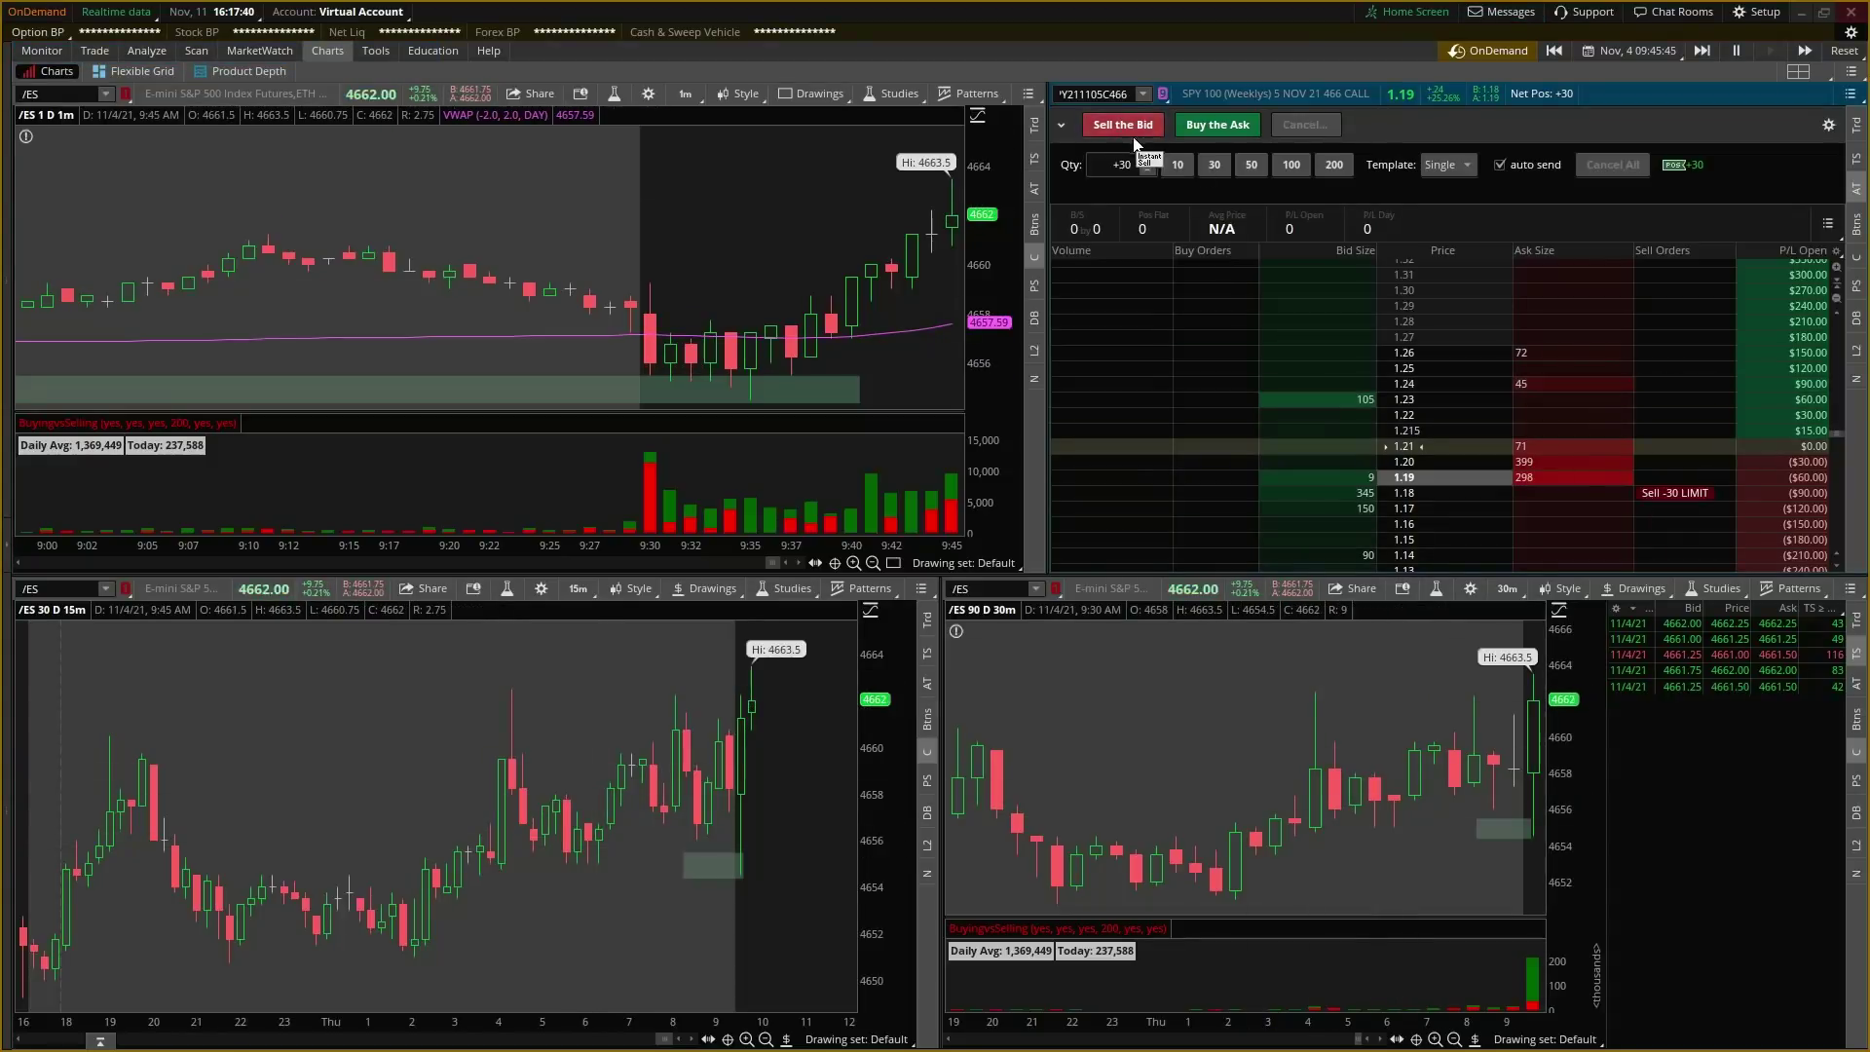
left_click(1115, 129)
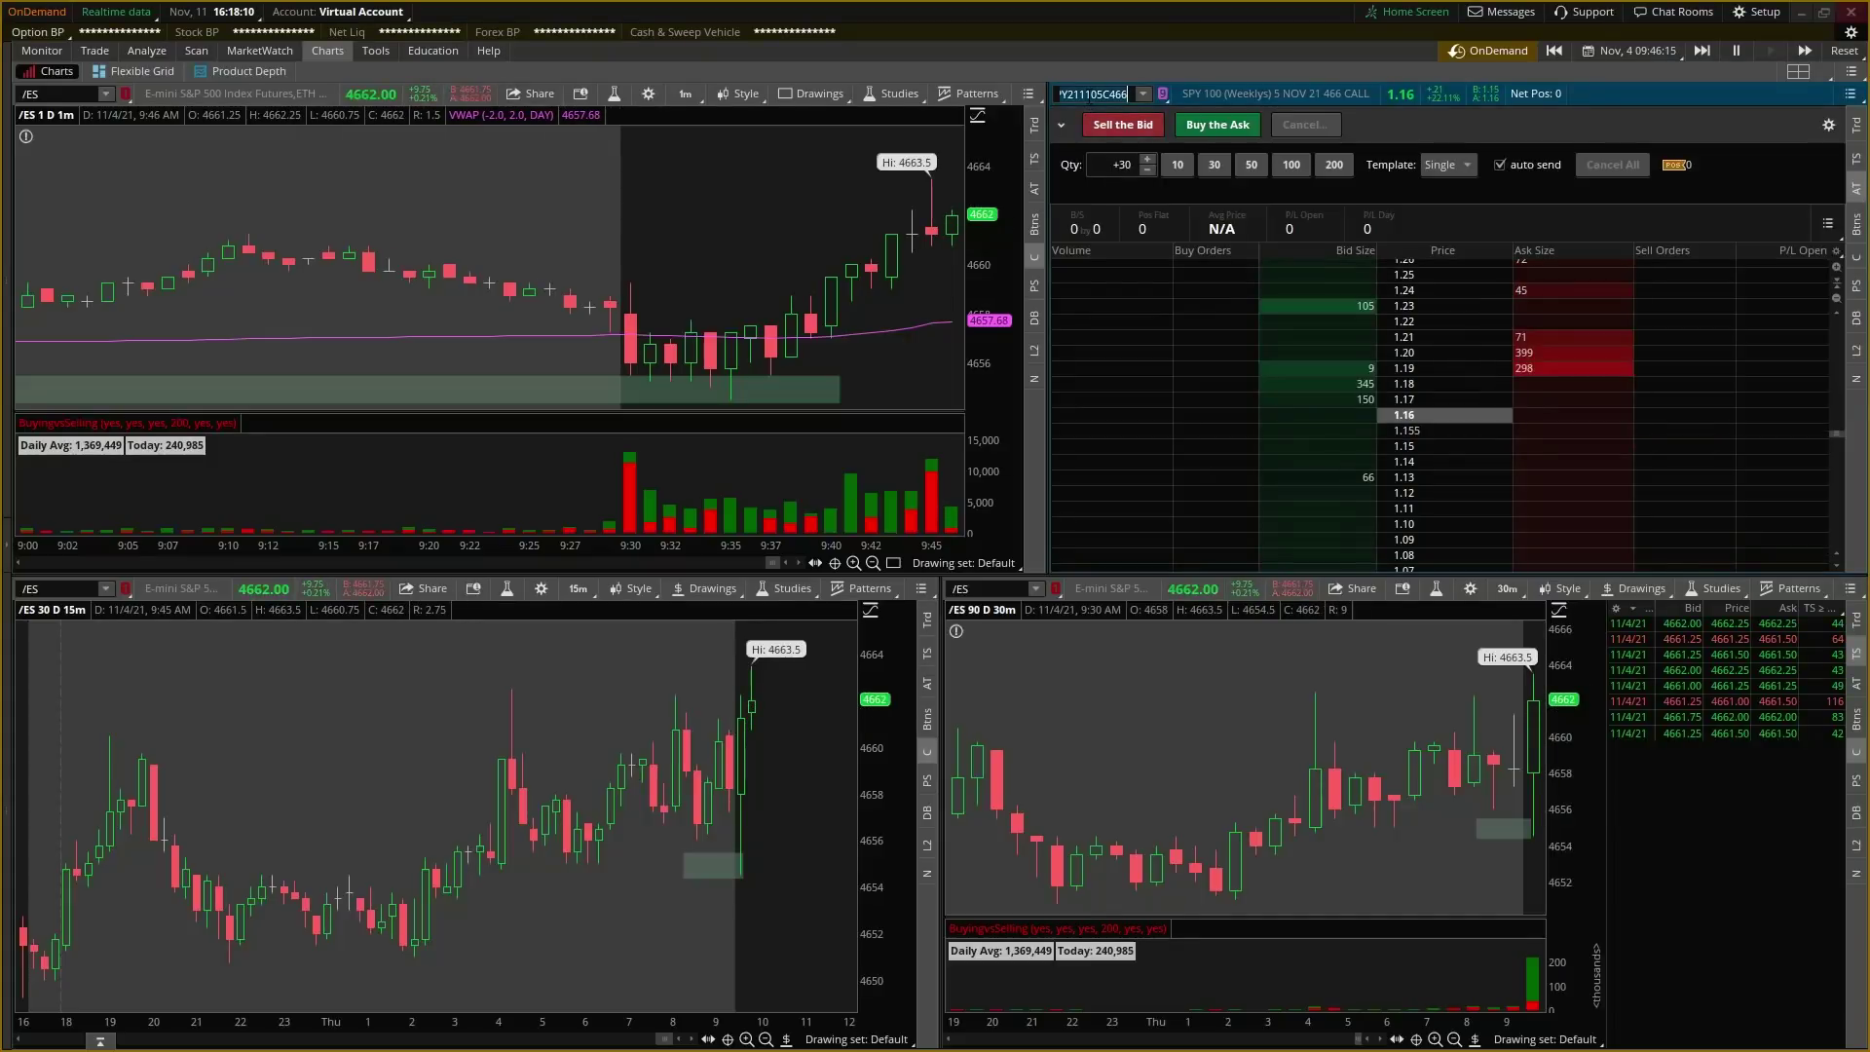
Step: Load SNAP in both the Active Trader ladder and the linked /ES charts
key("Return")
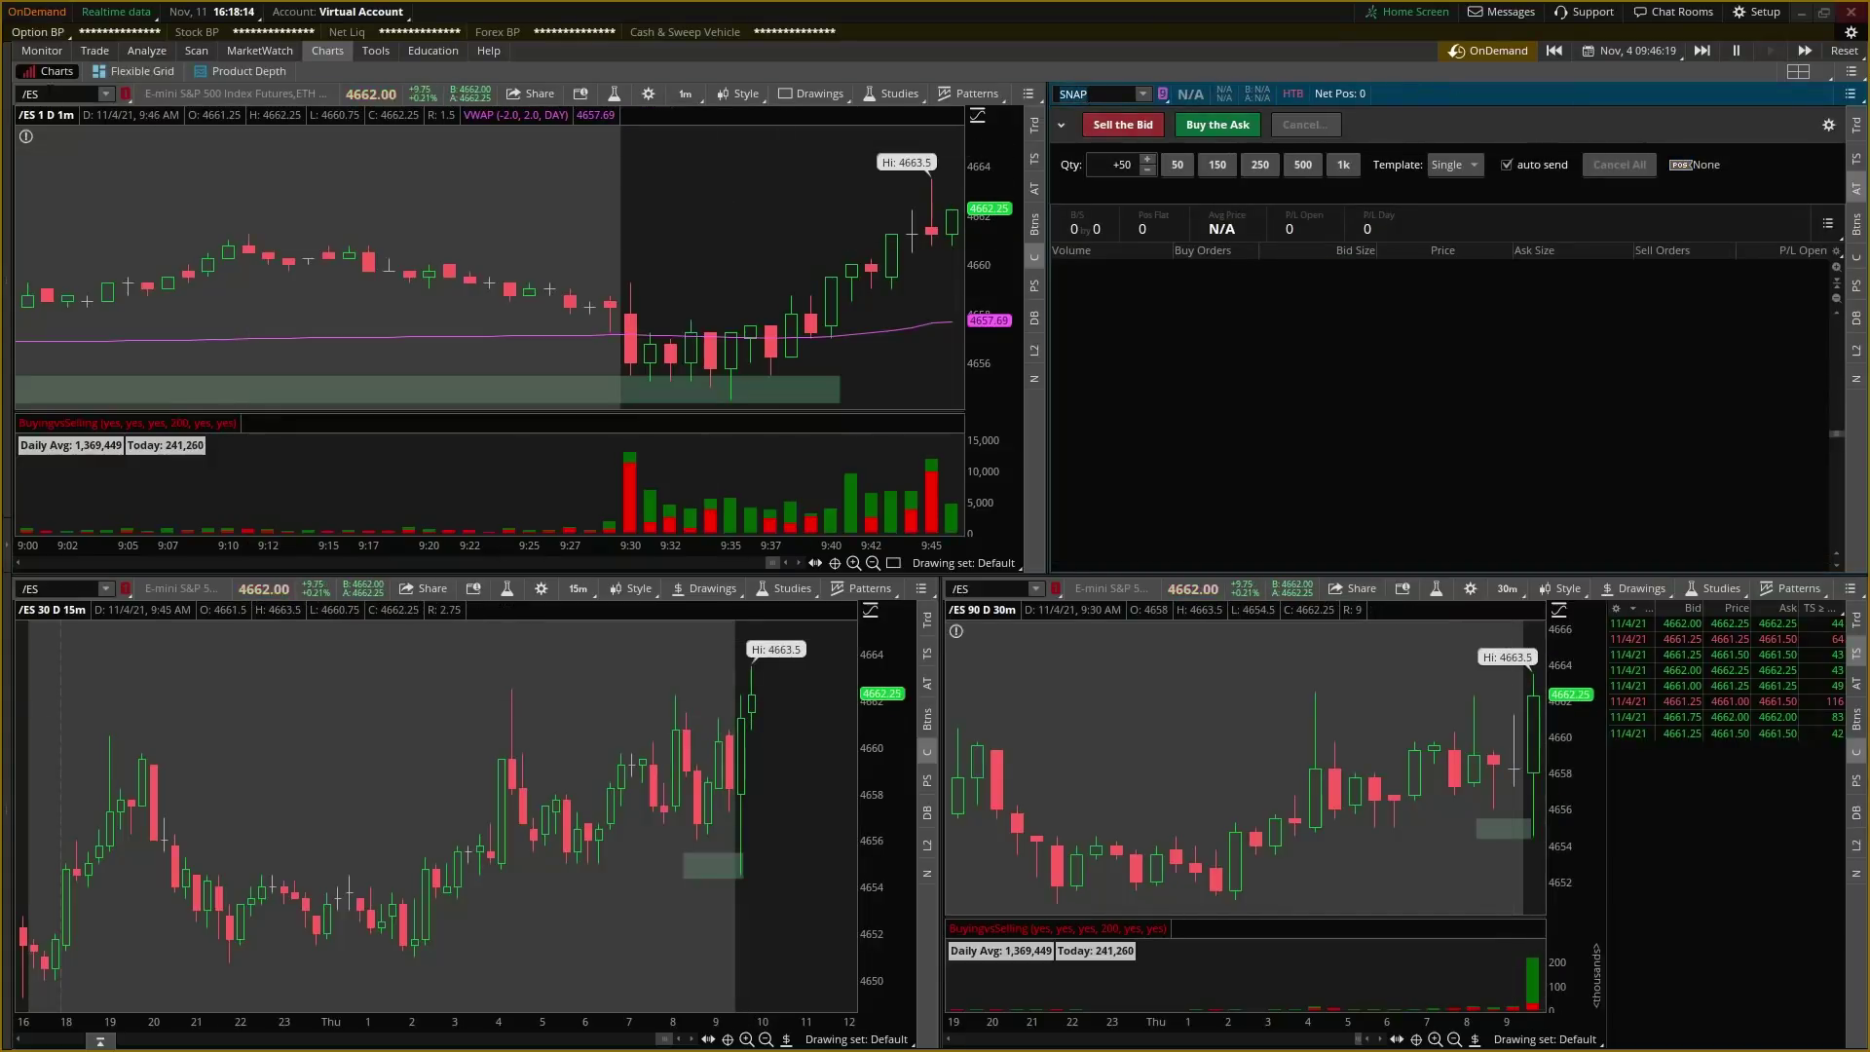
left_click(59, 93)
type("SNAP")
key("Return")
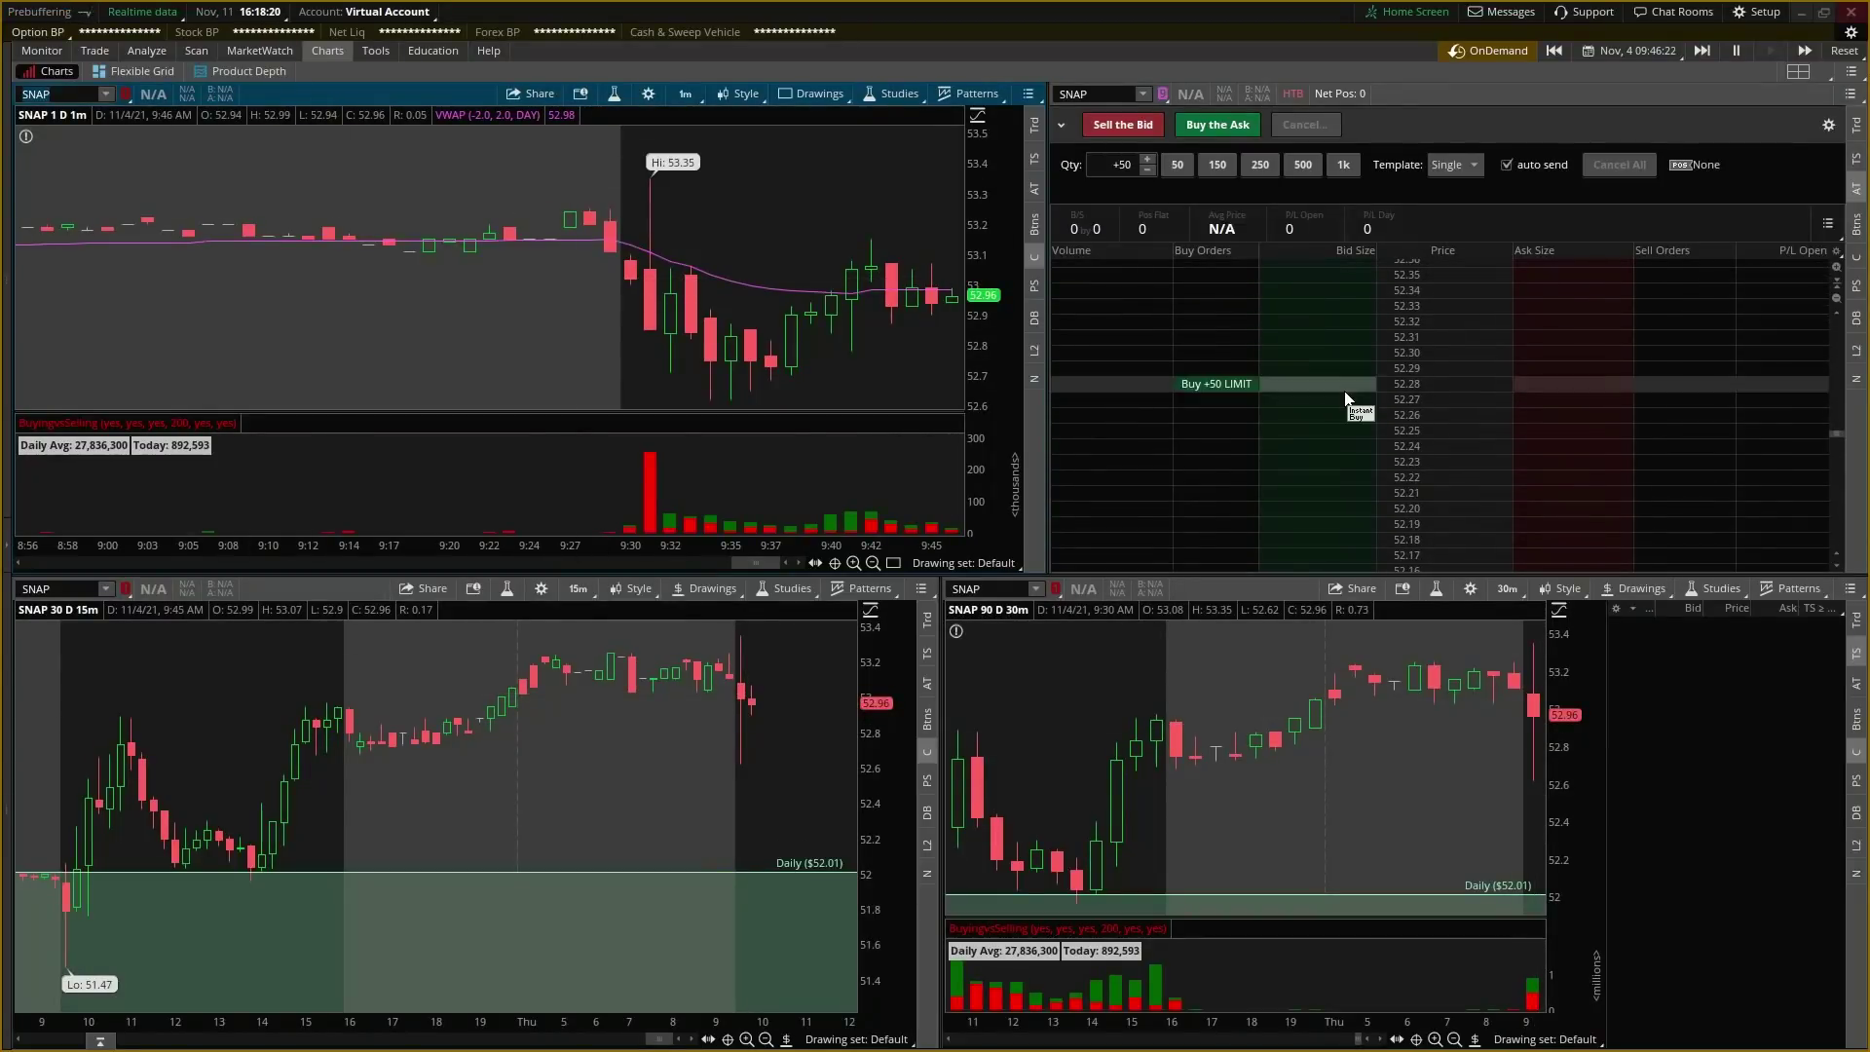
Step: Buy 50 SNAP shares with a 52.97 limit order in the ladder
scroll(1351, 443, "up", 10)
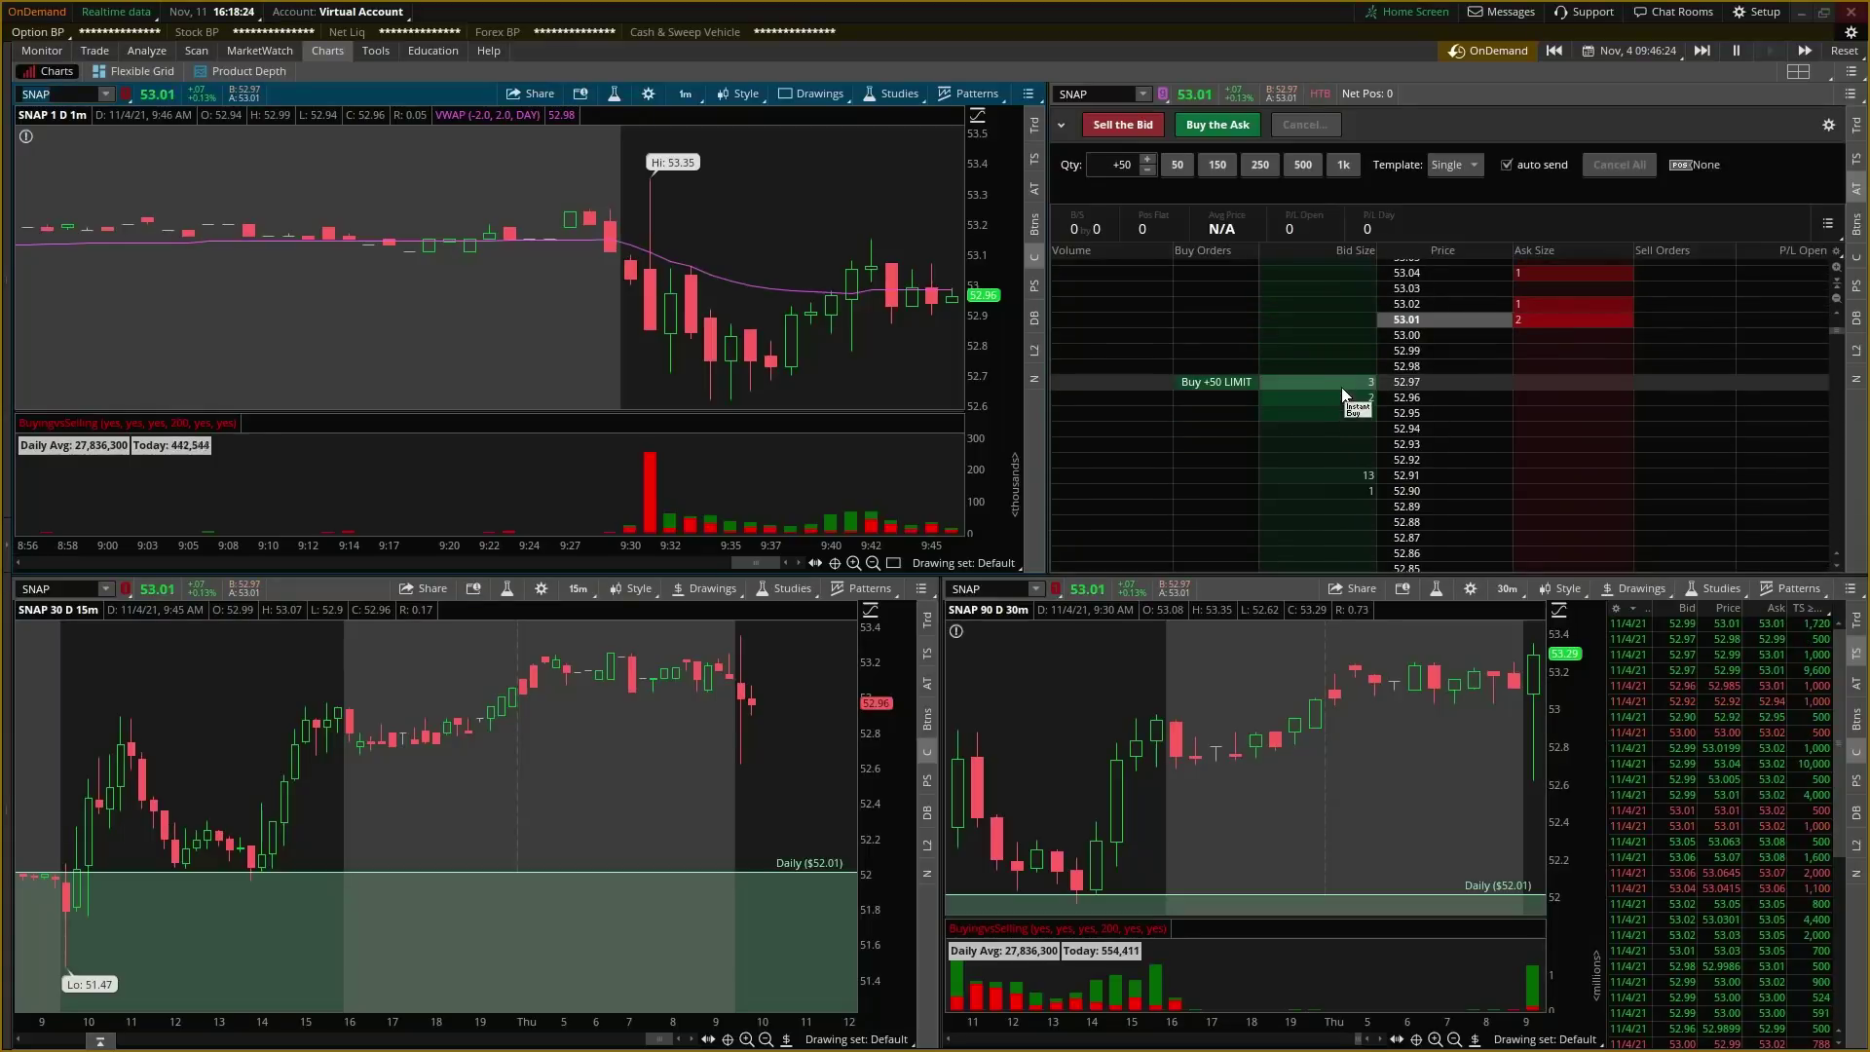
left_click(1357, 391)
left_click_drag(1212, 366, 1225, 384)
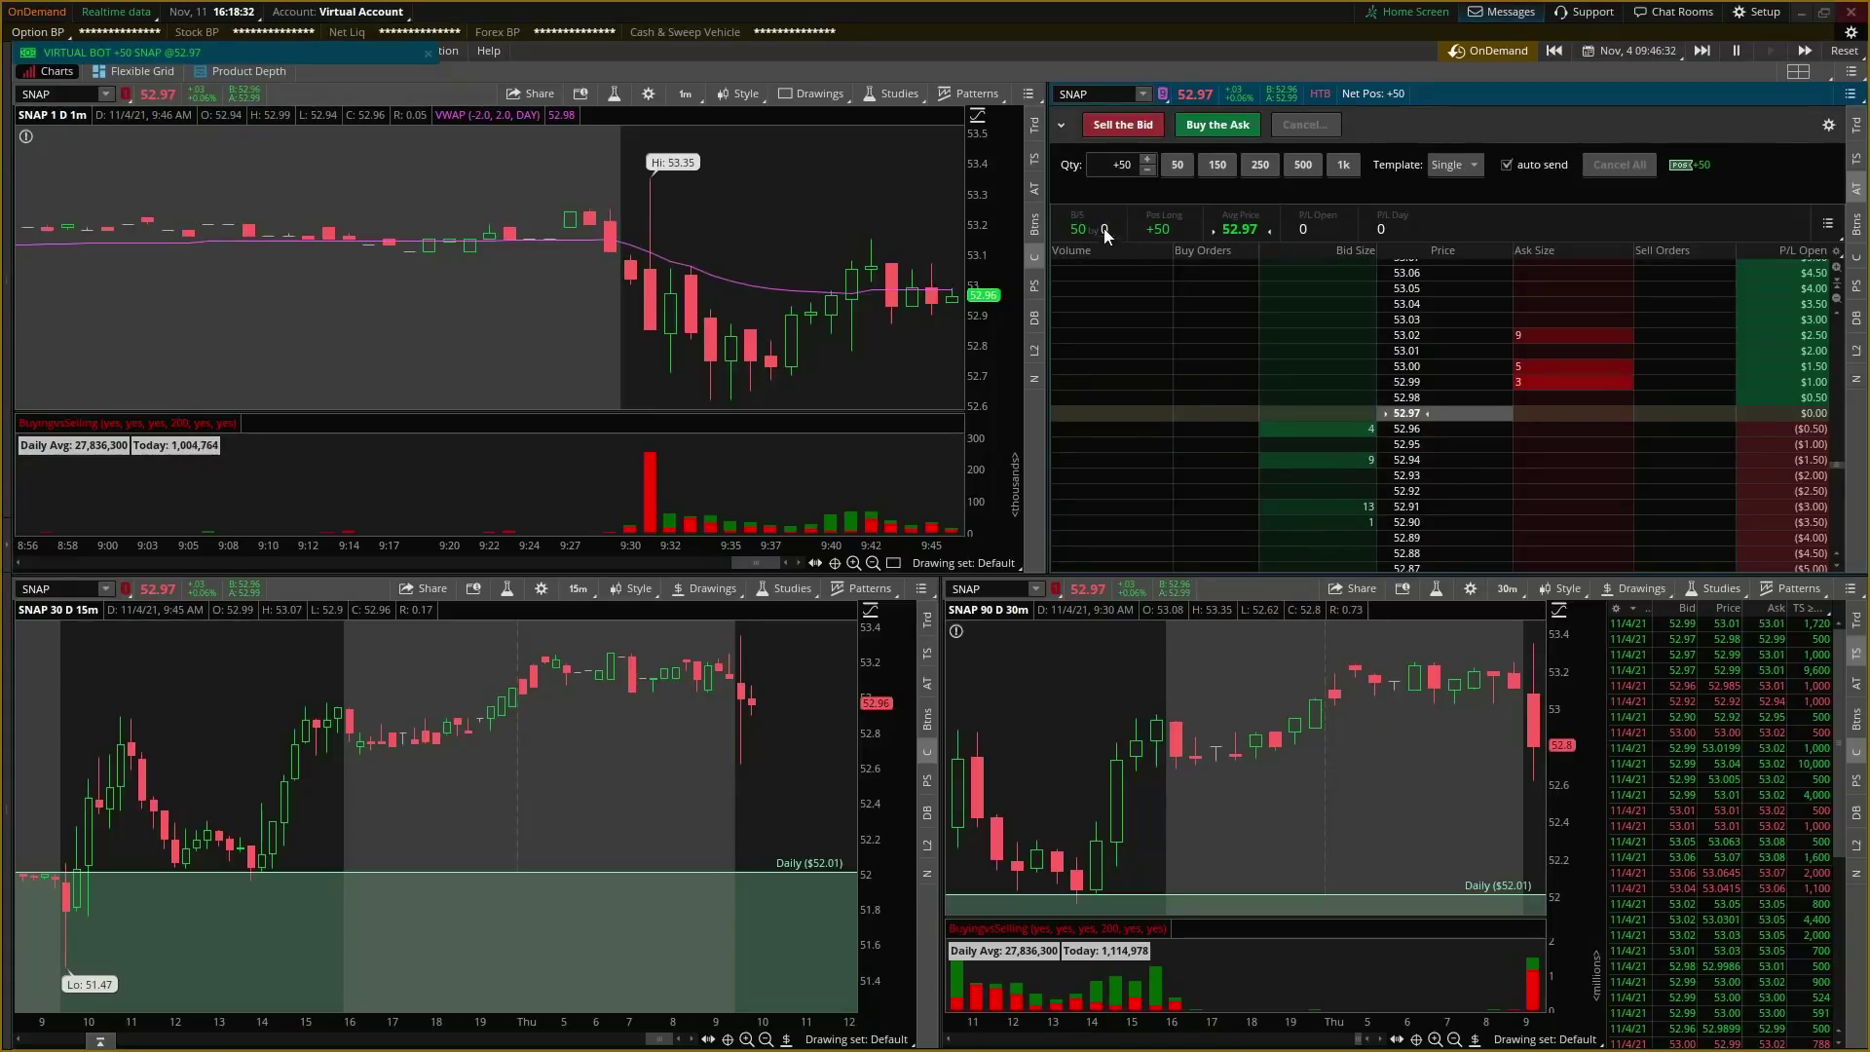
Step: Place a 50-share SNAP sell limit at 53.02 and lower it to 53.00, 52.96 and finally 52.90
scroll(1480, 413, "up", 5)
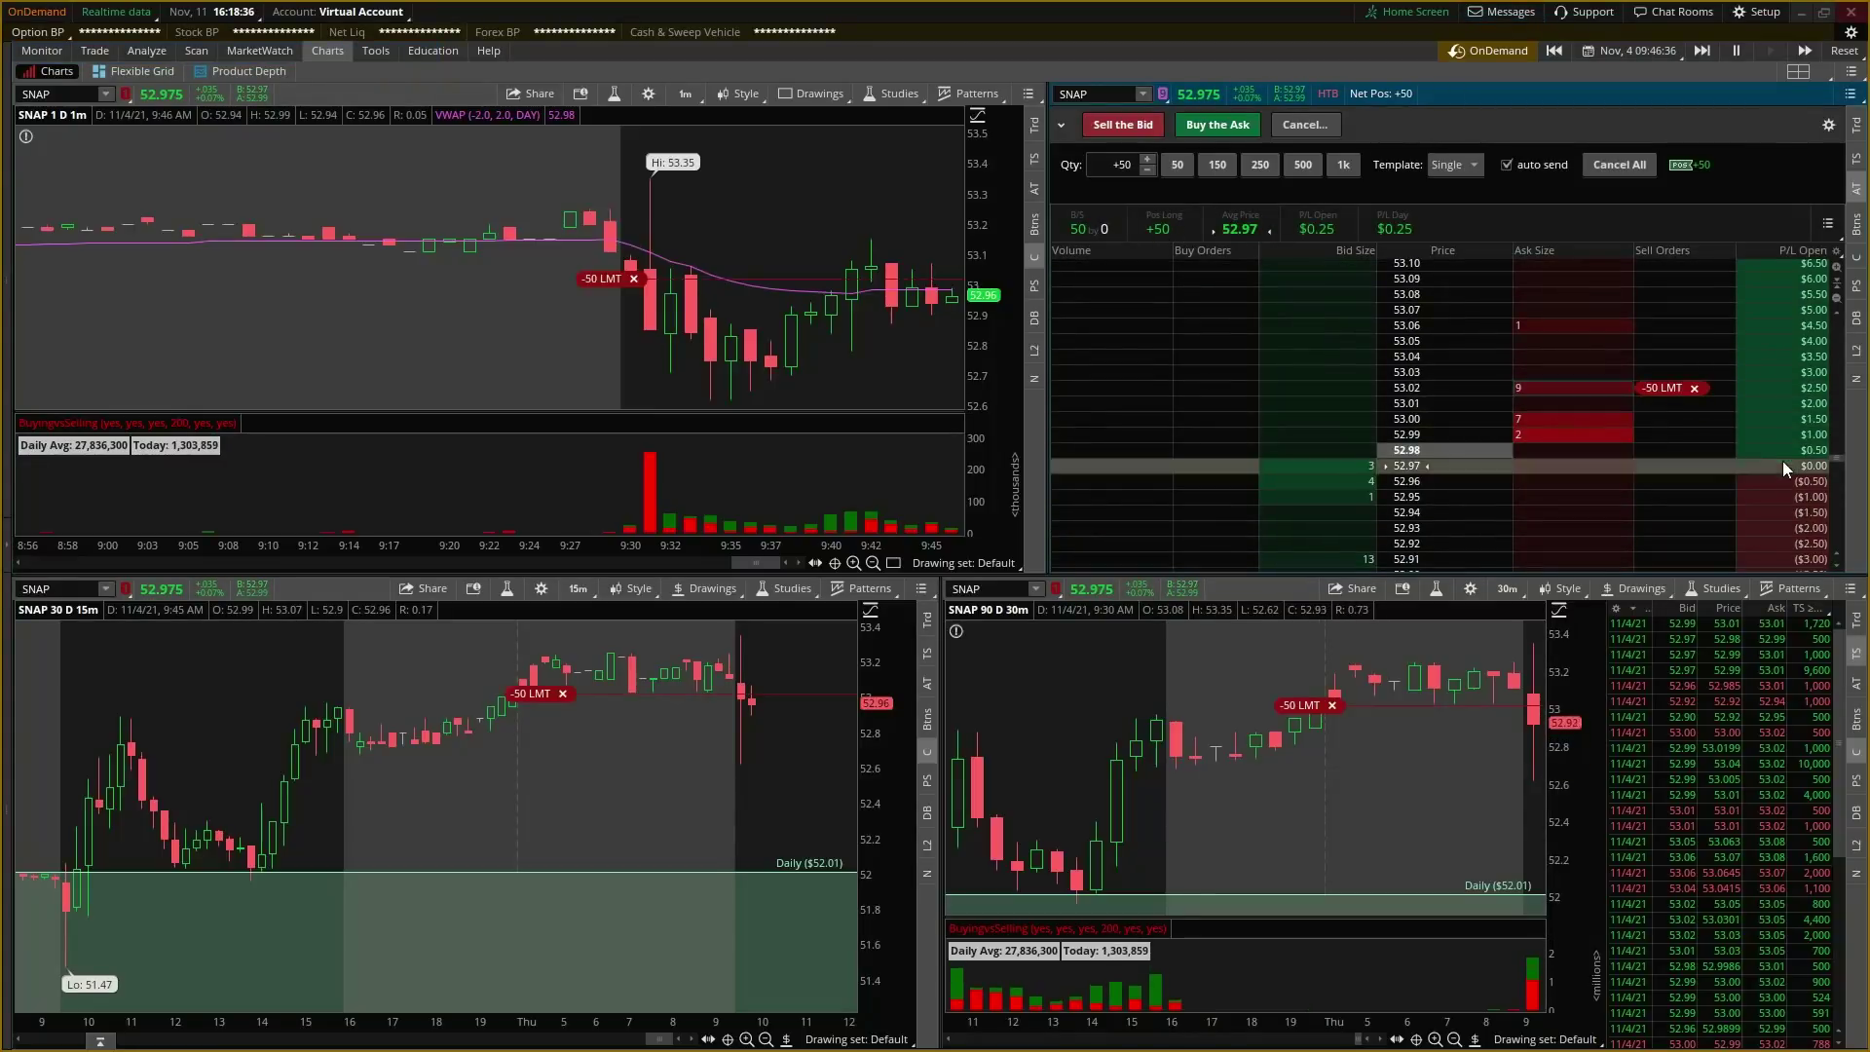
left_click(1582, 418)
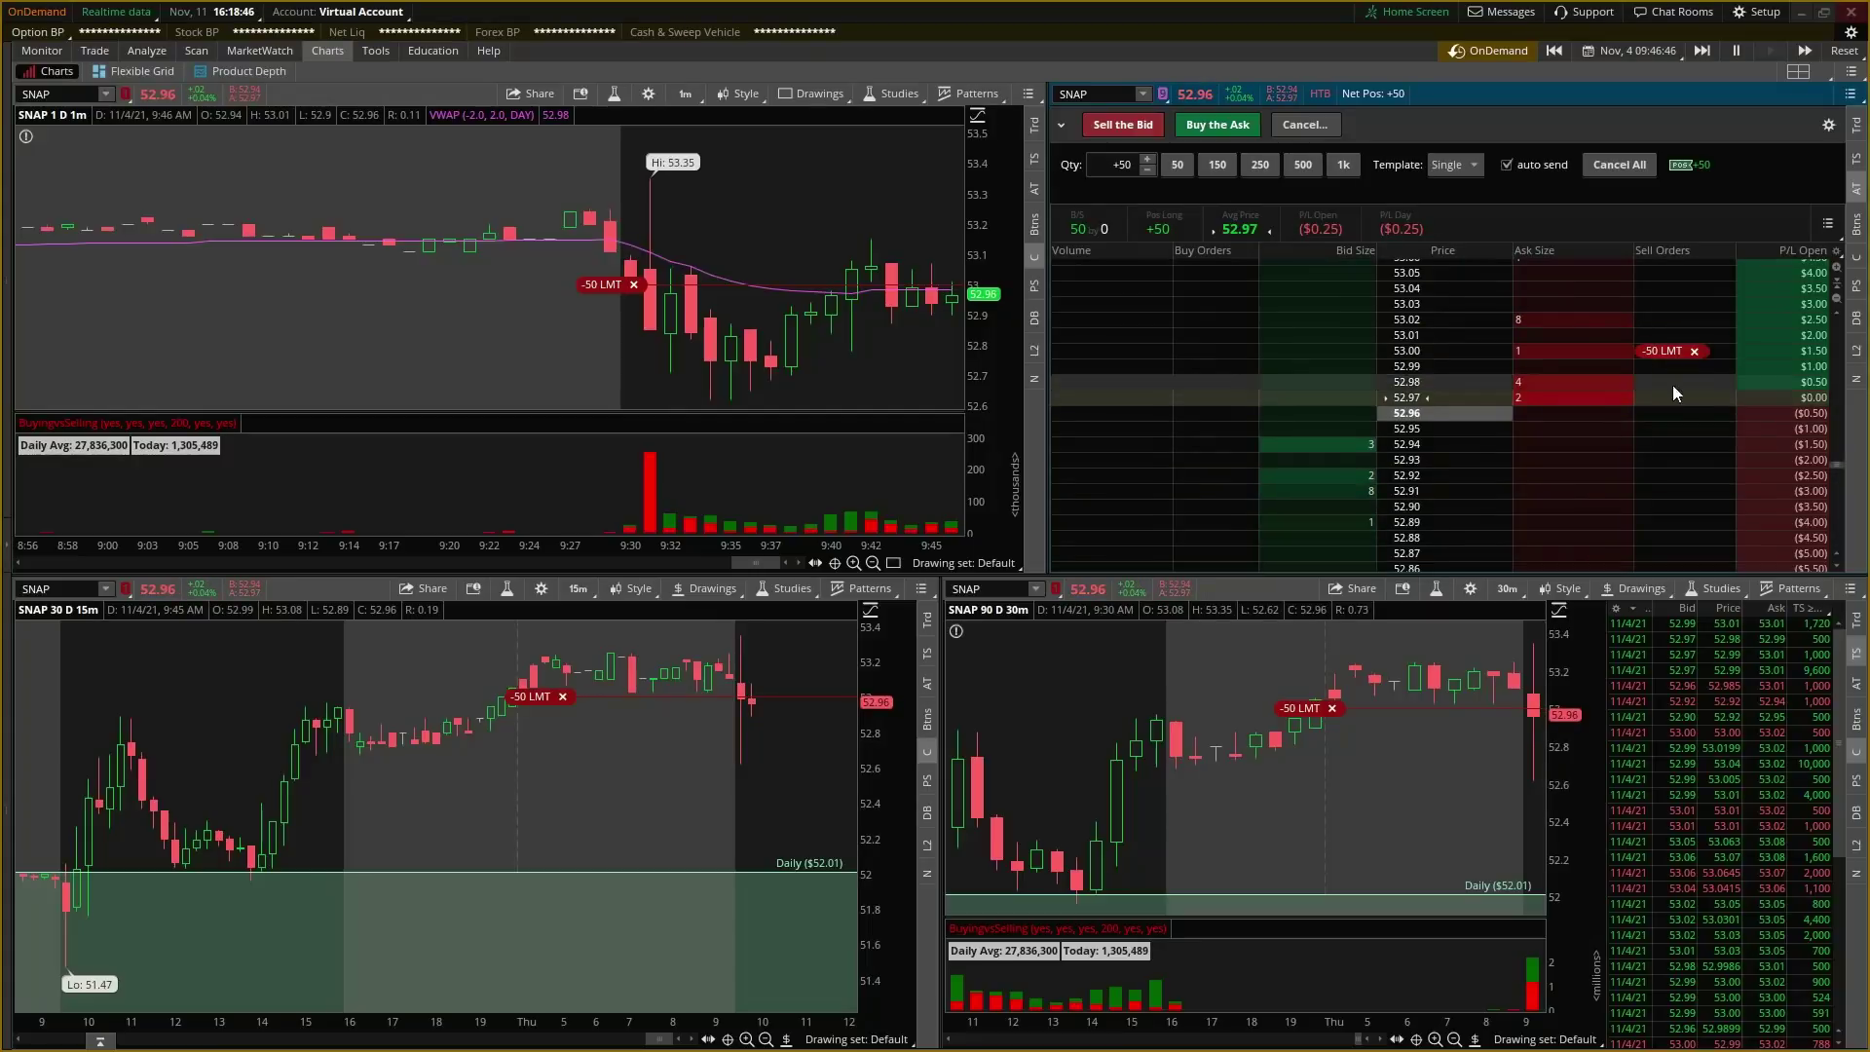
left_click_drag(1663, 350, 1667, 413)
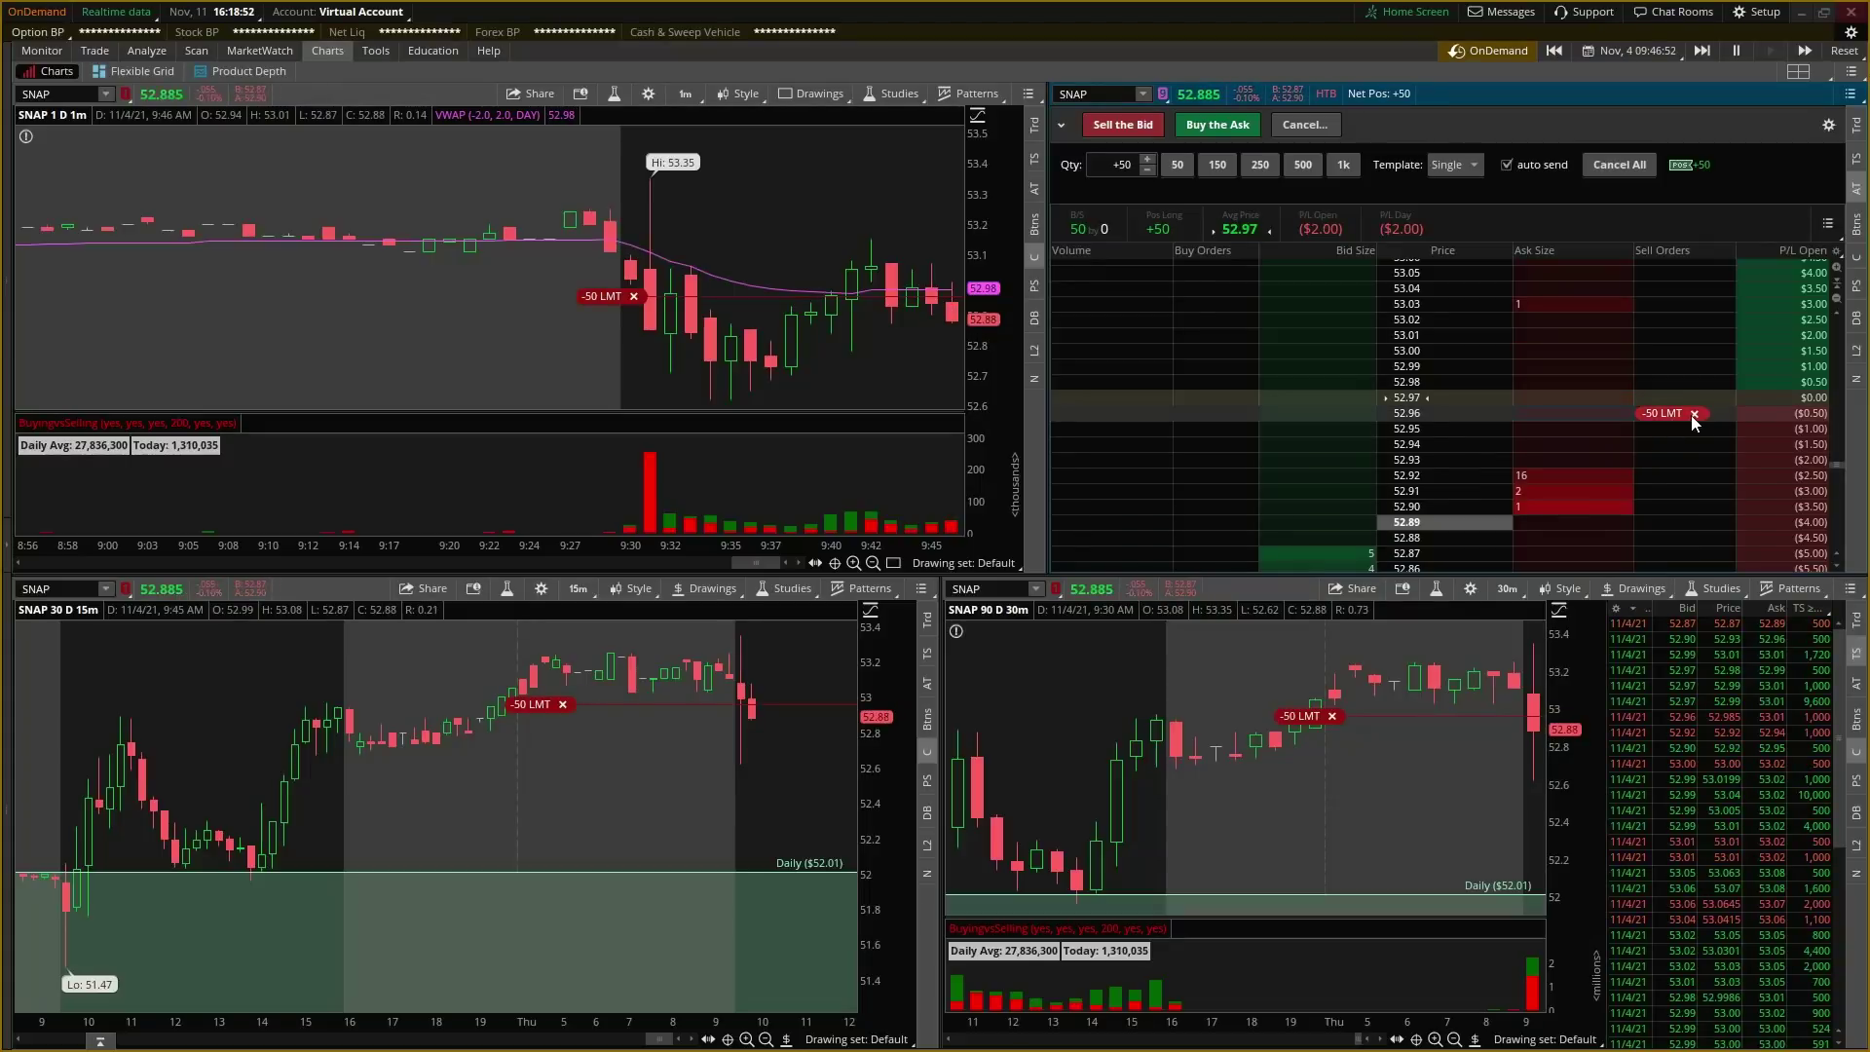
mouse_move(1694, 413)
left_mouse_down()
mouse_move(1538, 438)
mouse_move(1552, 405)
mouse_move(1669, 405)
left_mouse_up()
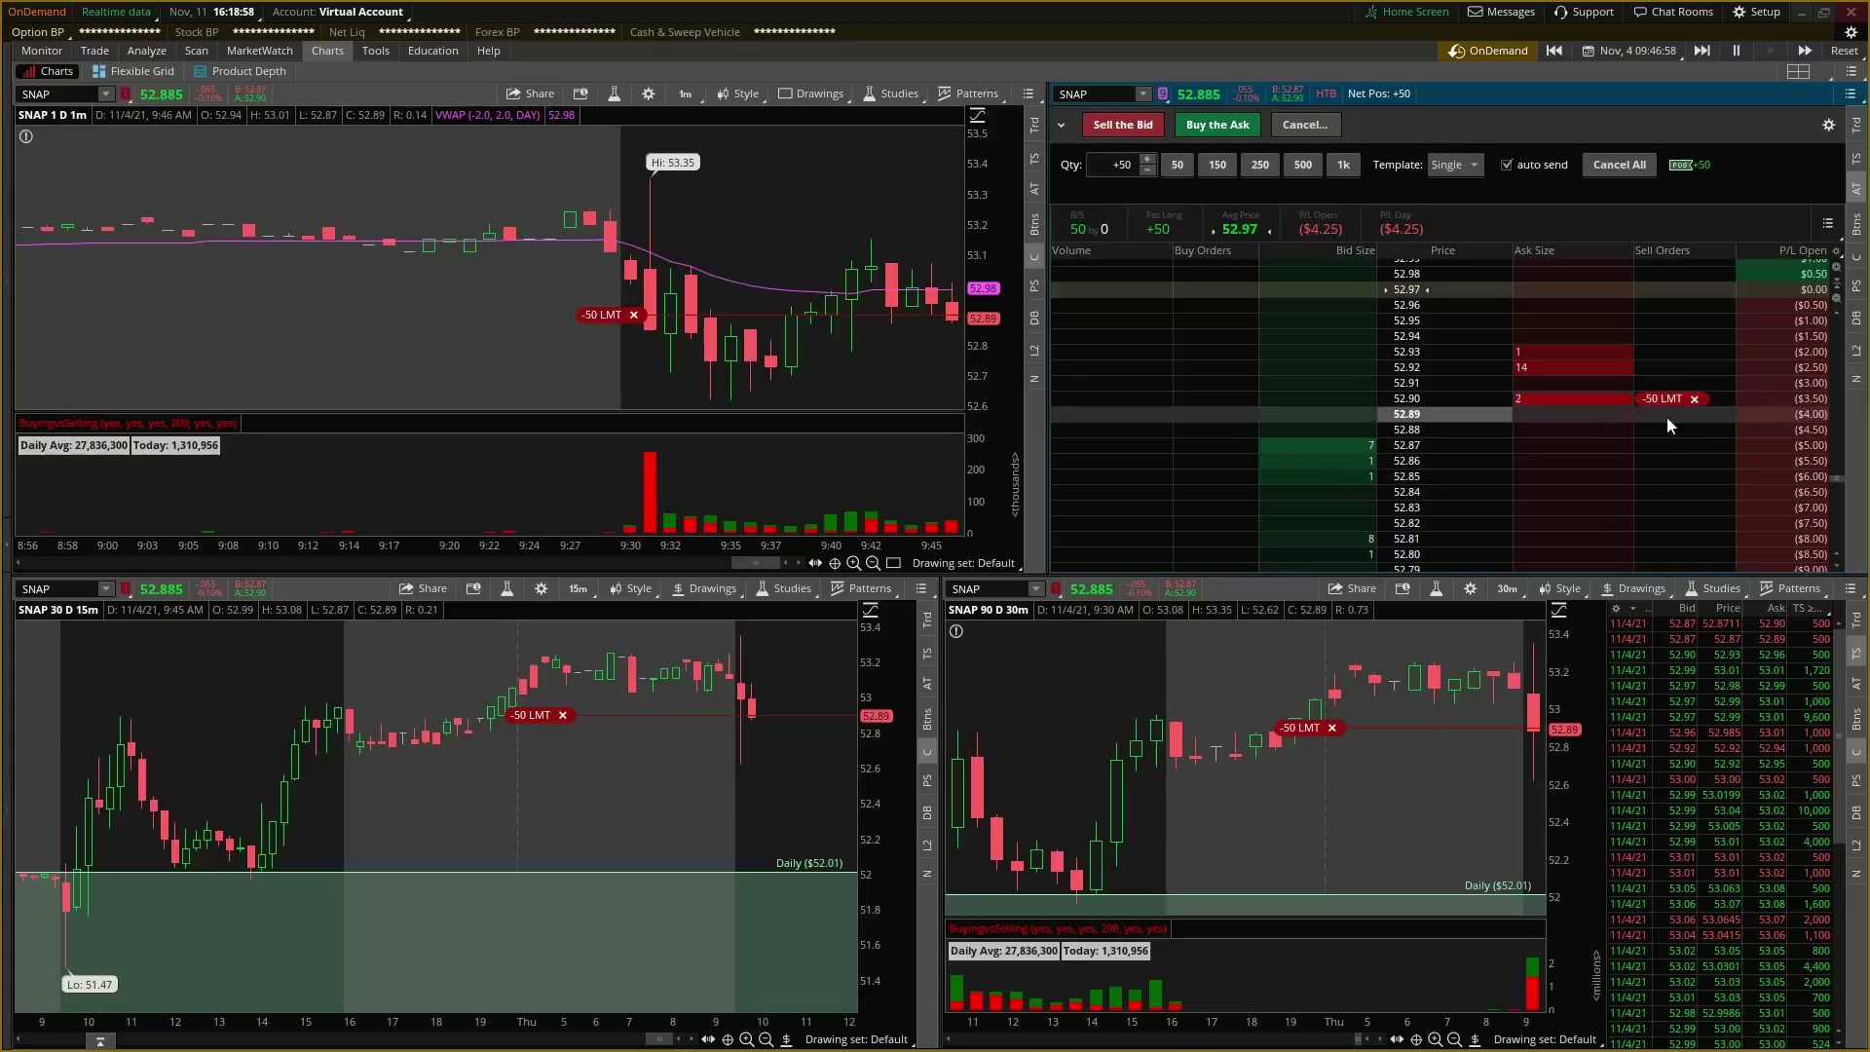
Step: Cancel the 52.90 sell limit and sell the 50 SNAP shares at the bid
left_click(1694, 399)
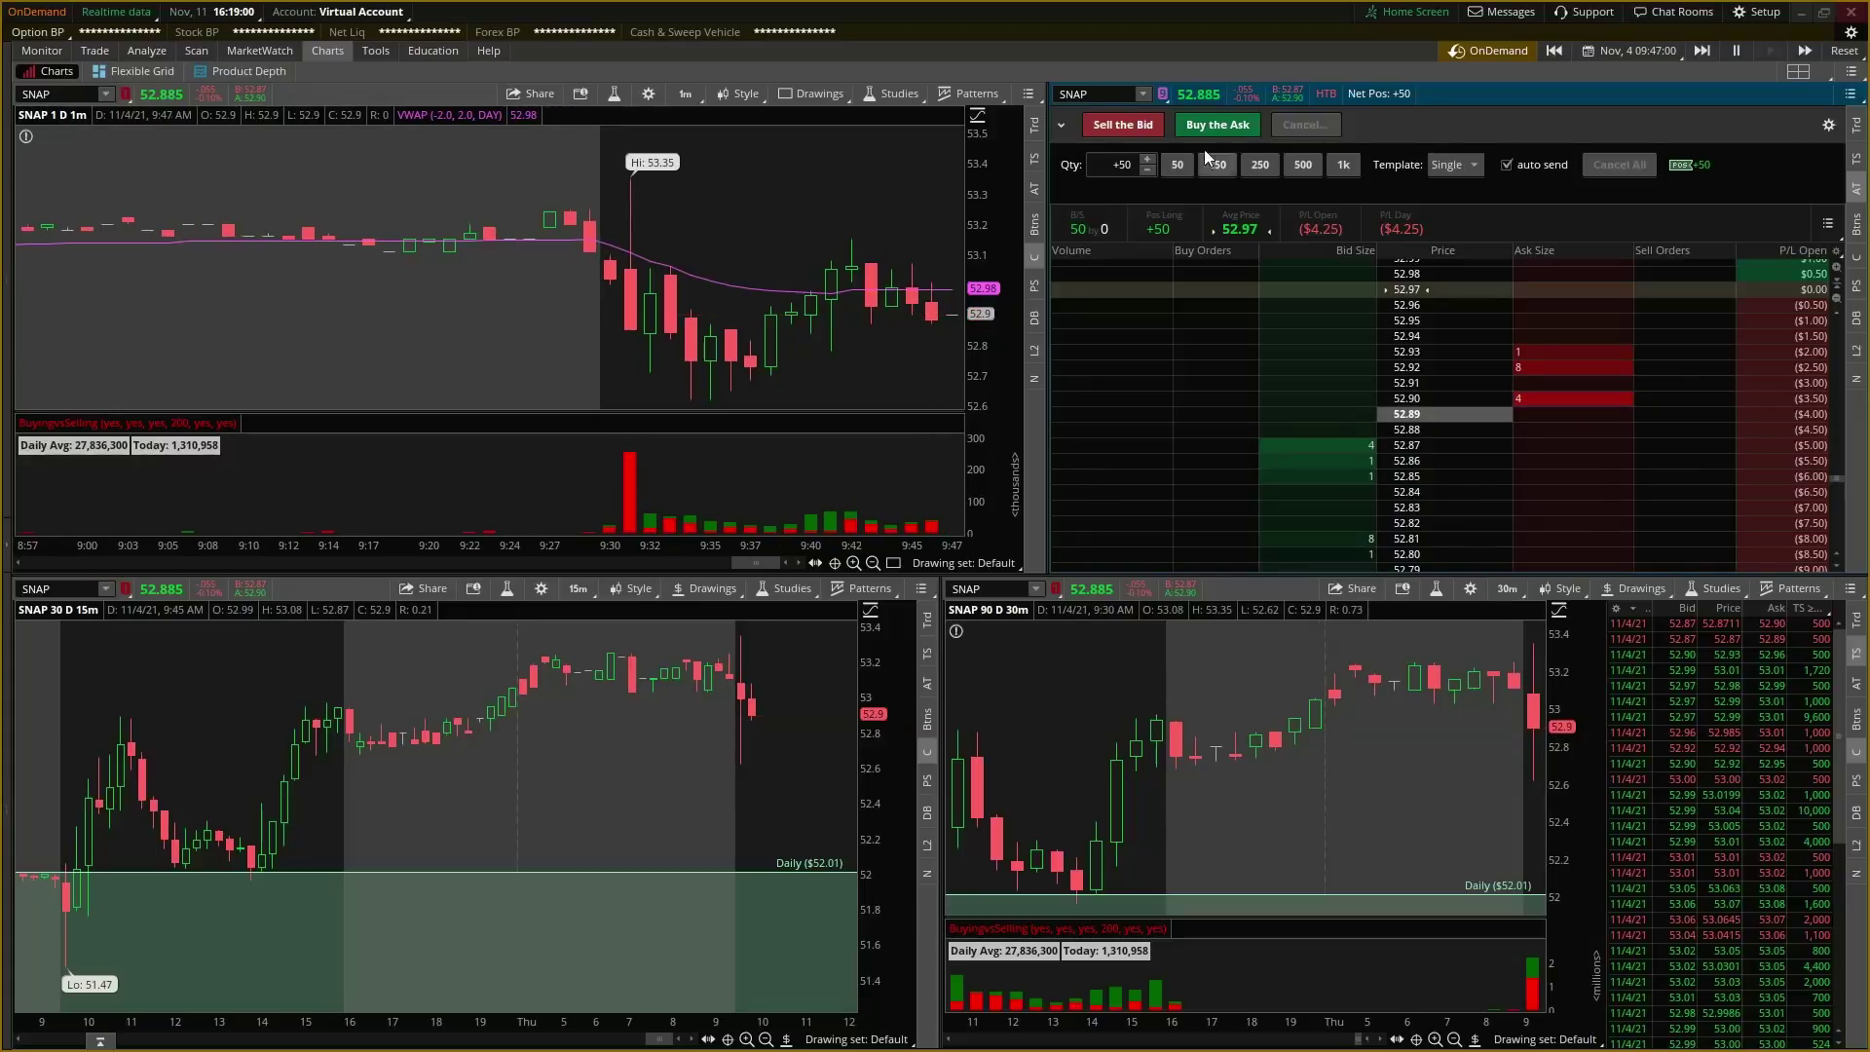
left_click(1122, 124)
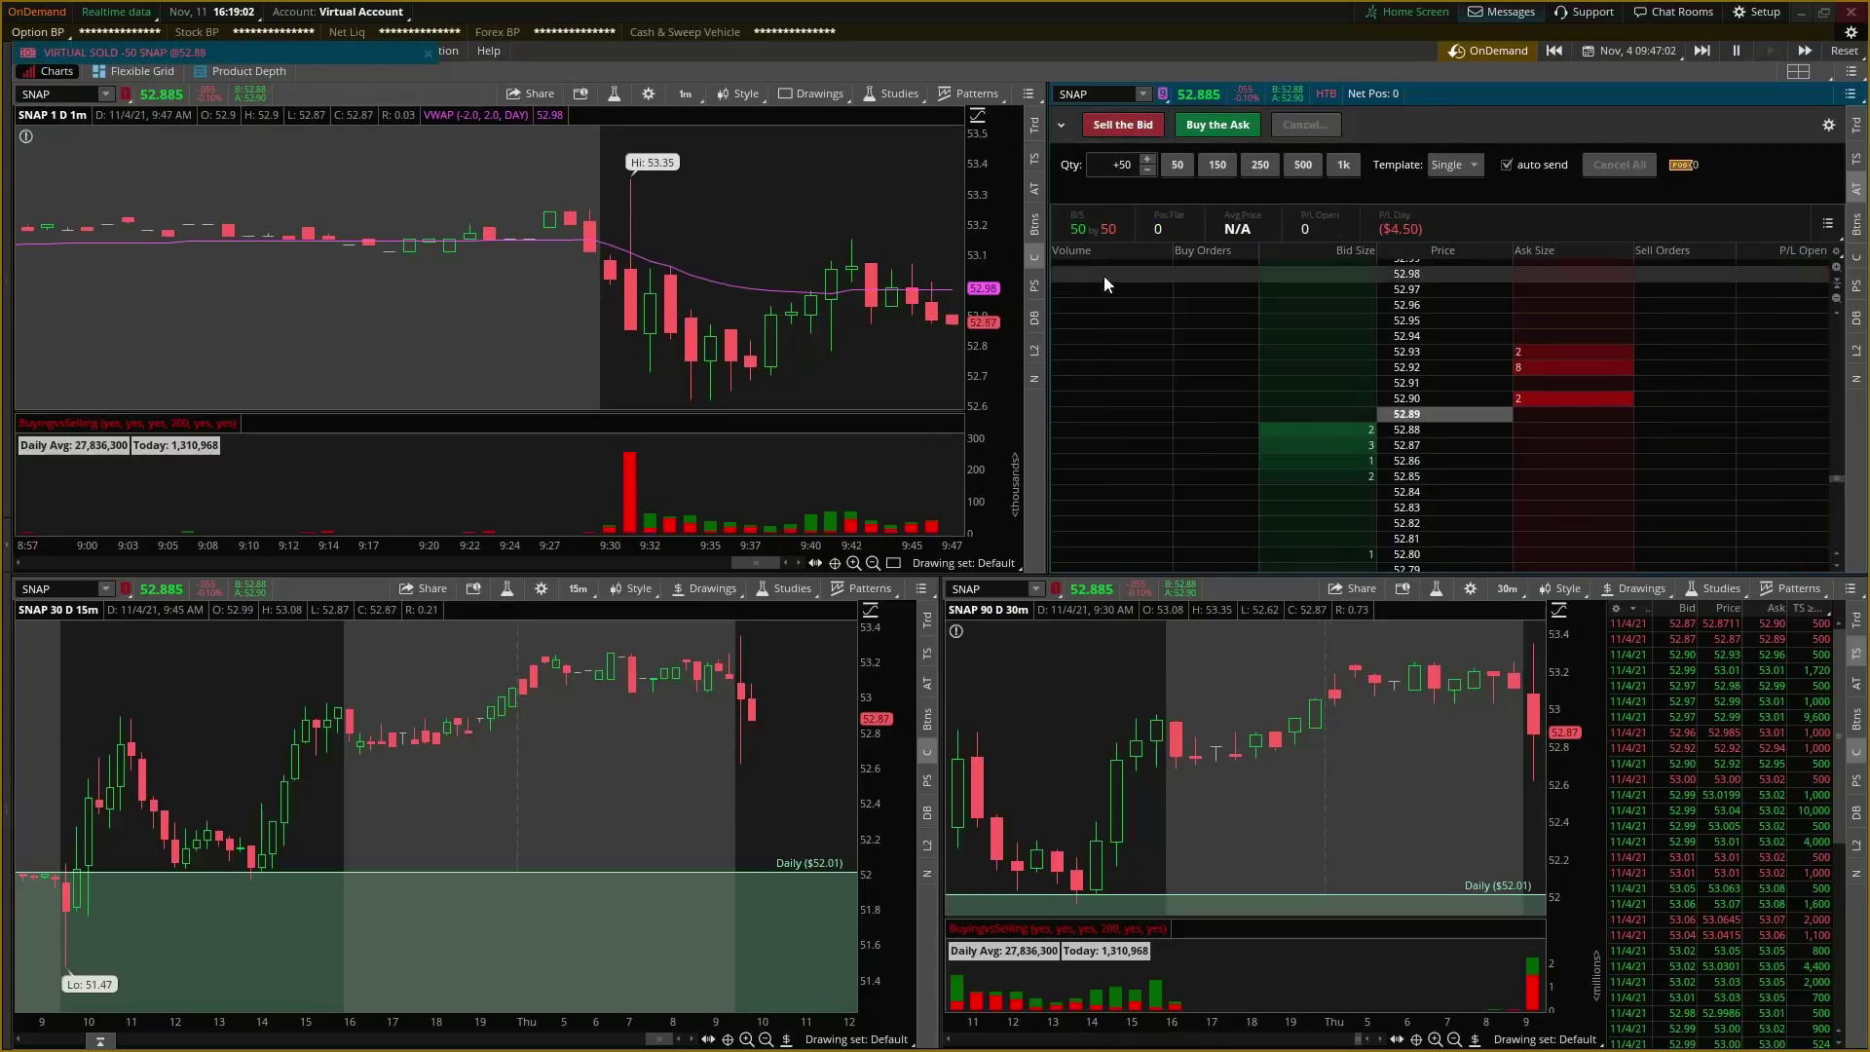